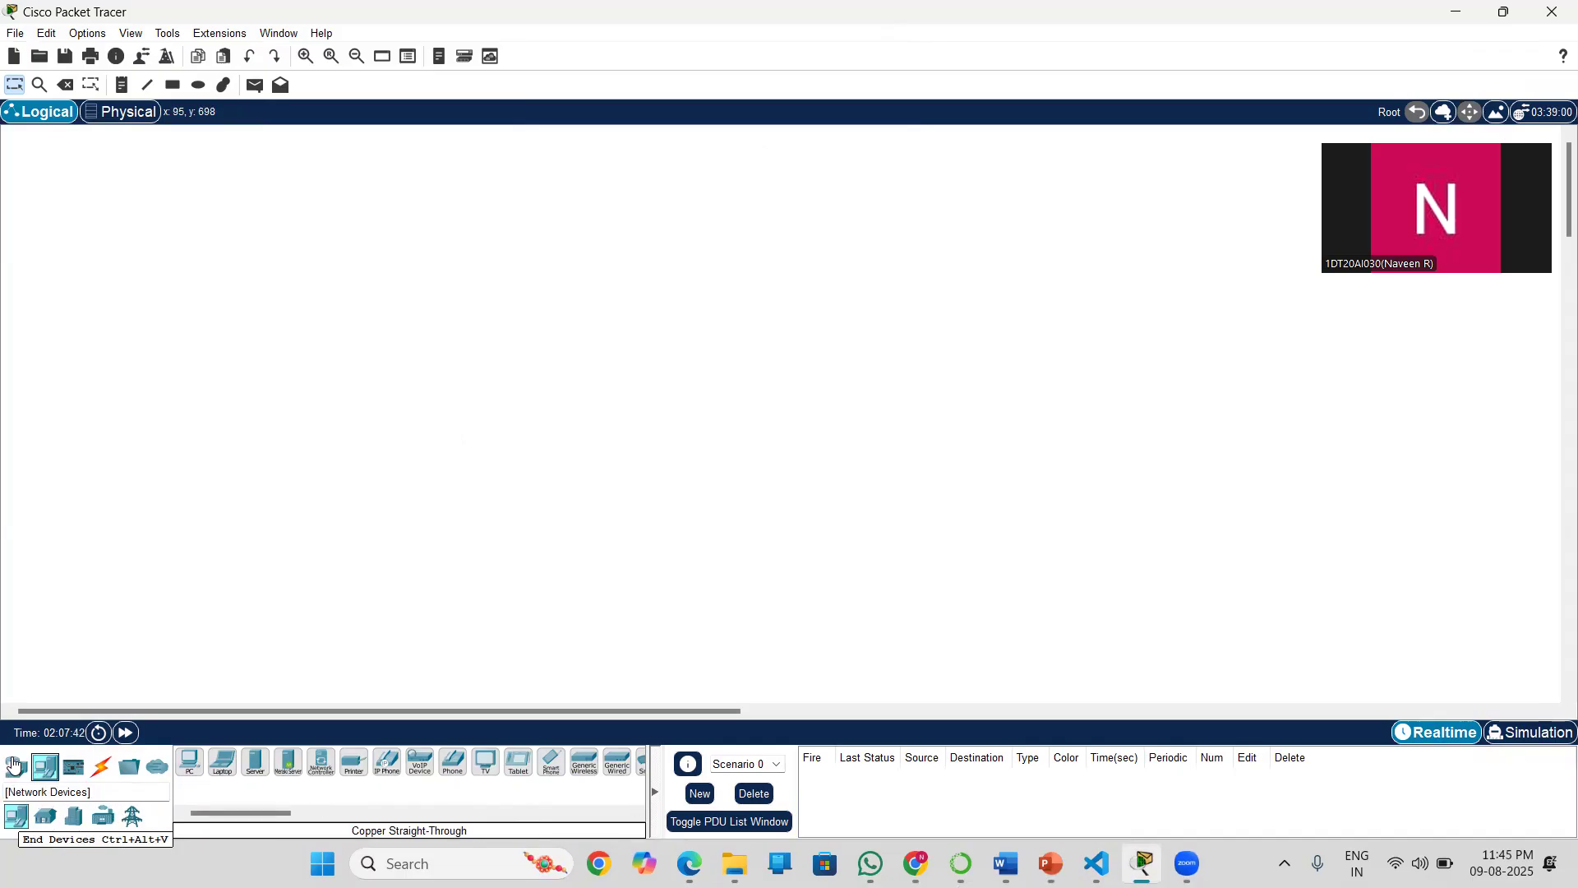
{"action": "left_click", "coordinate": [13, 779]}
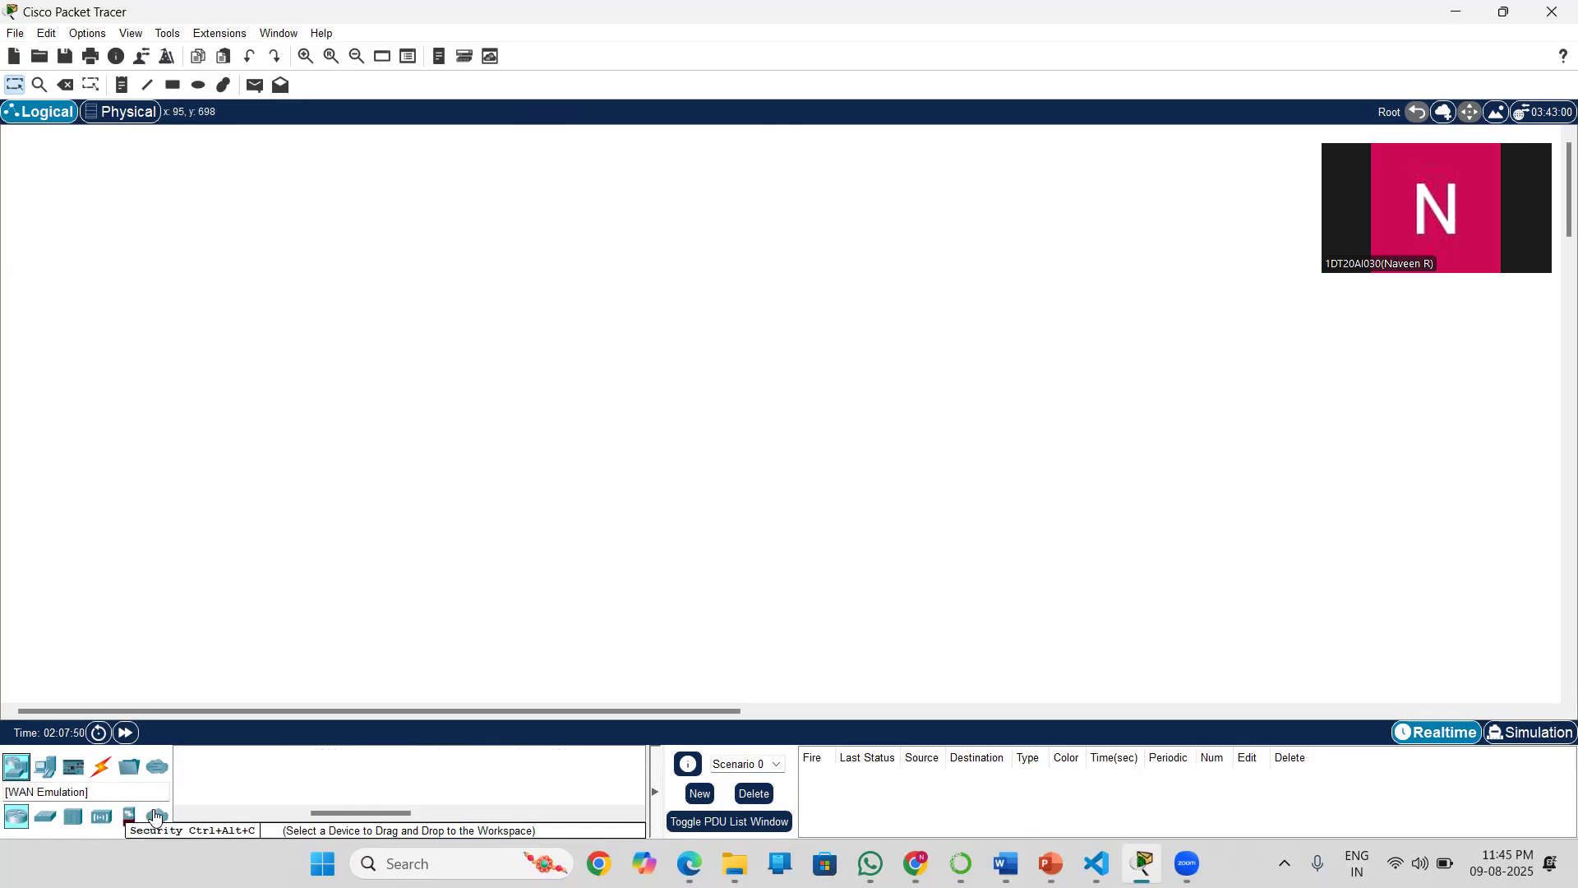
{"action": "left_click", "coordinate": [45, 774]}
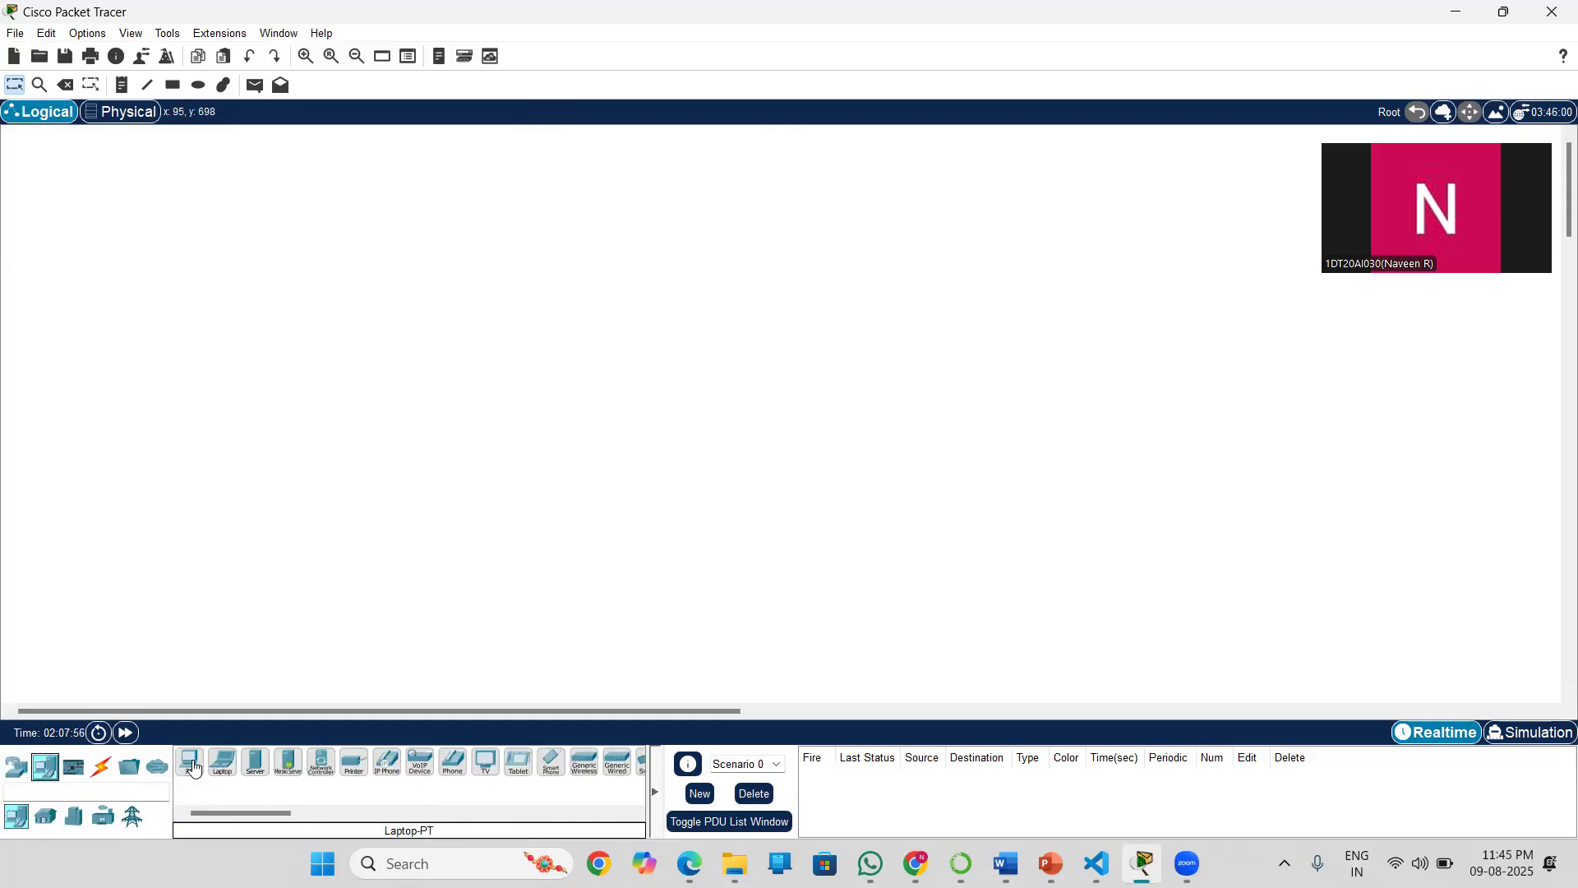
{"action": "left_click", "coordinate": [8, 770]}
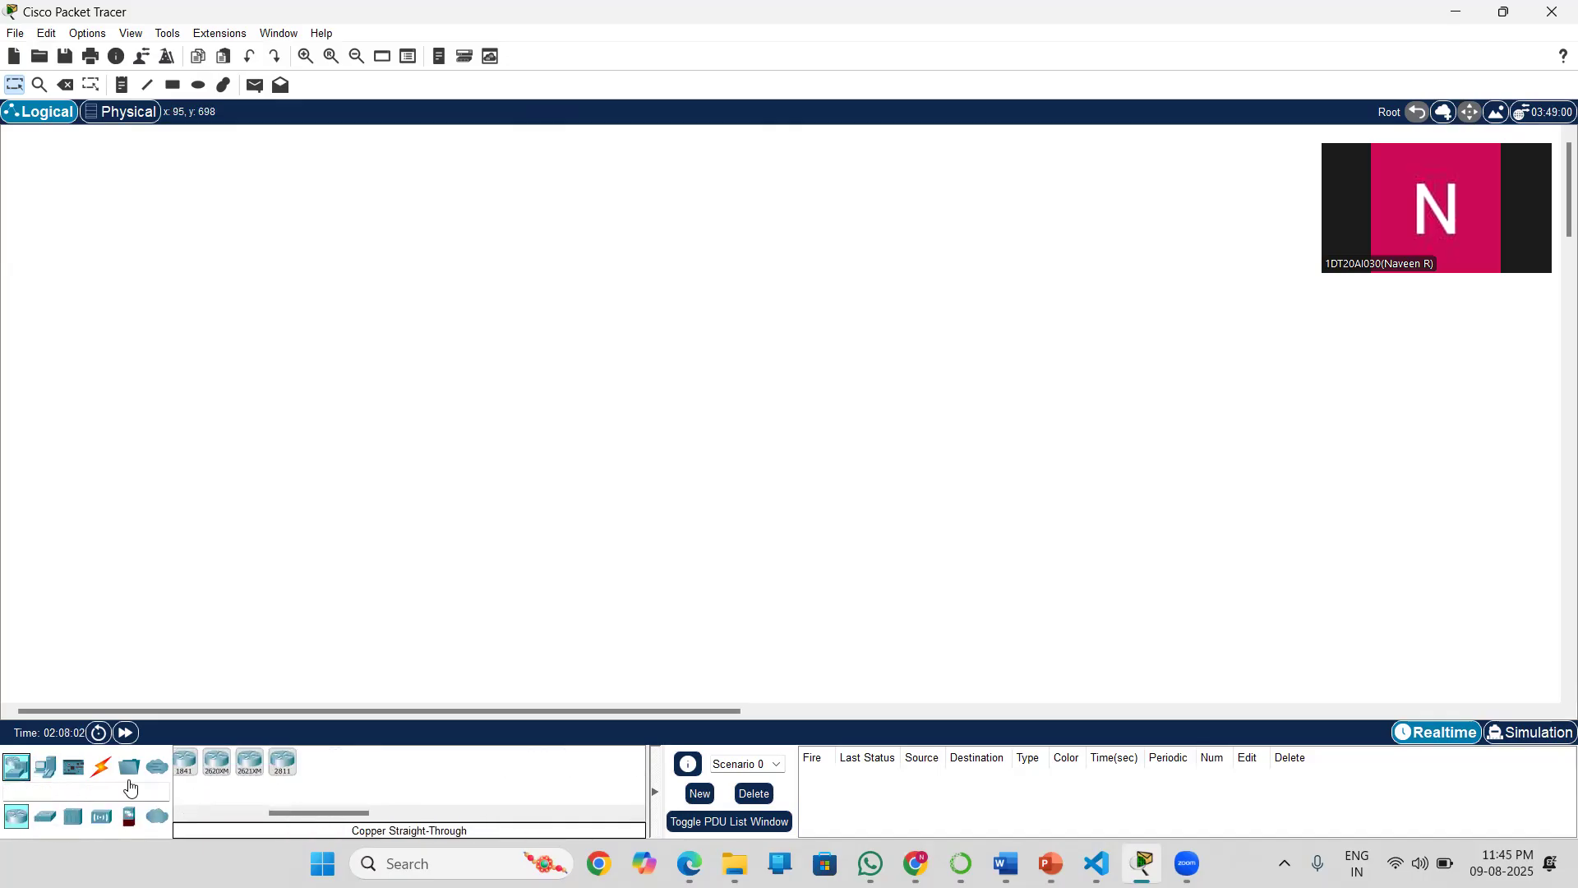
{"action": "left_click", "coordinate": [101, 771]}
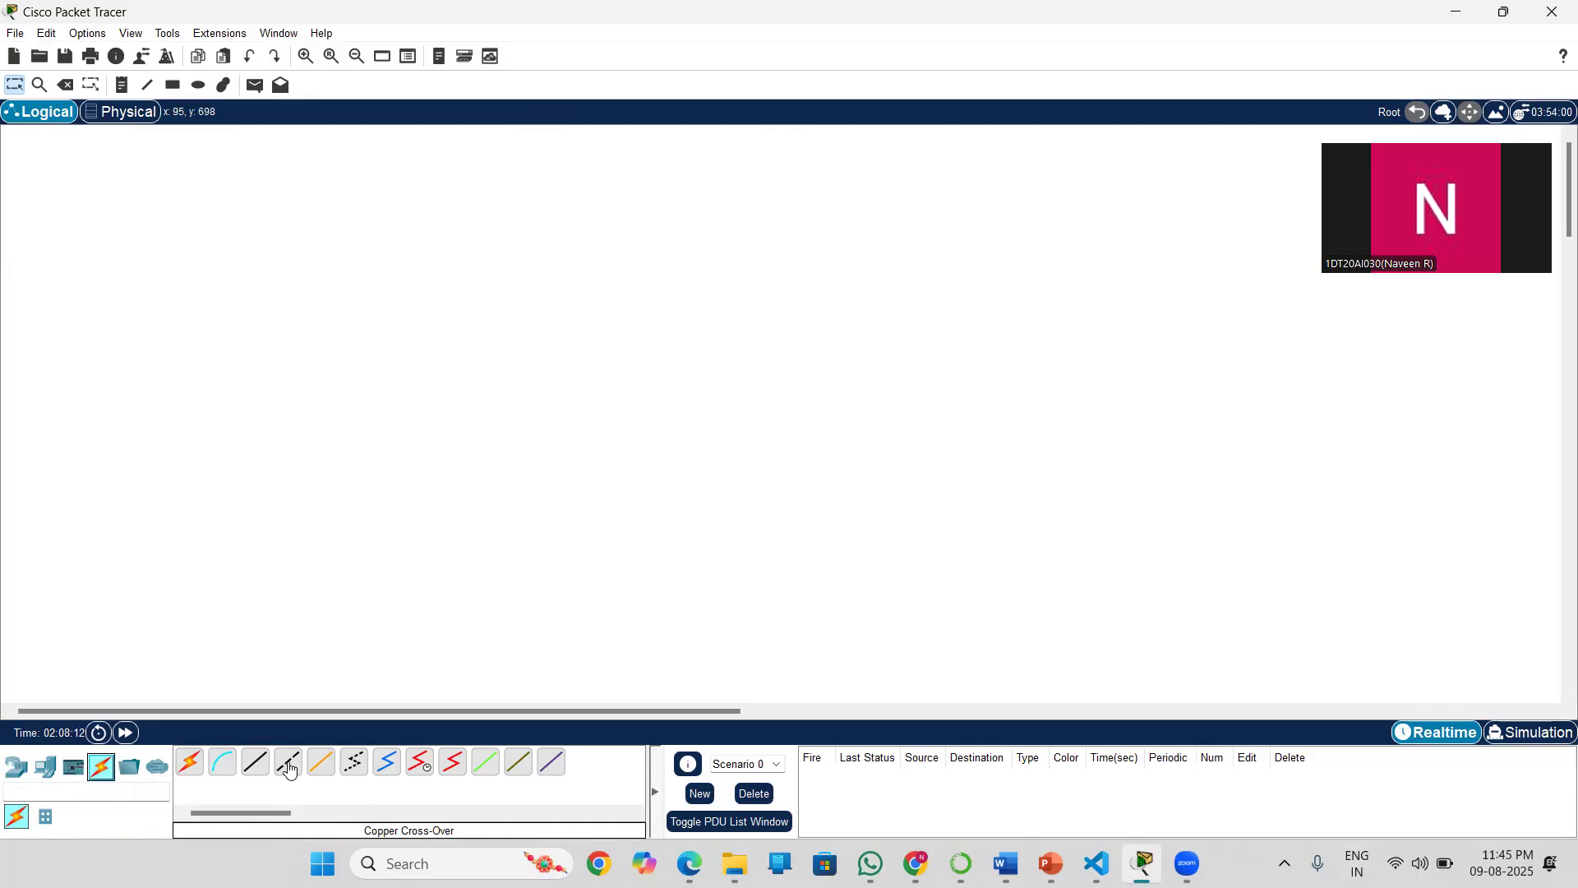
Place two PC-PT end devices in the lower workspace, one toward the left and one well to its right.
{"action": "left_click", "coordinate": [45, 766]}
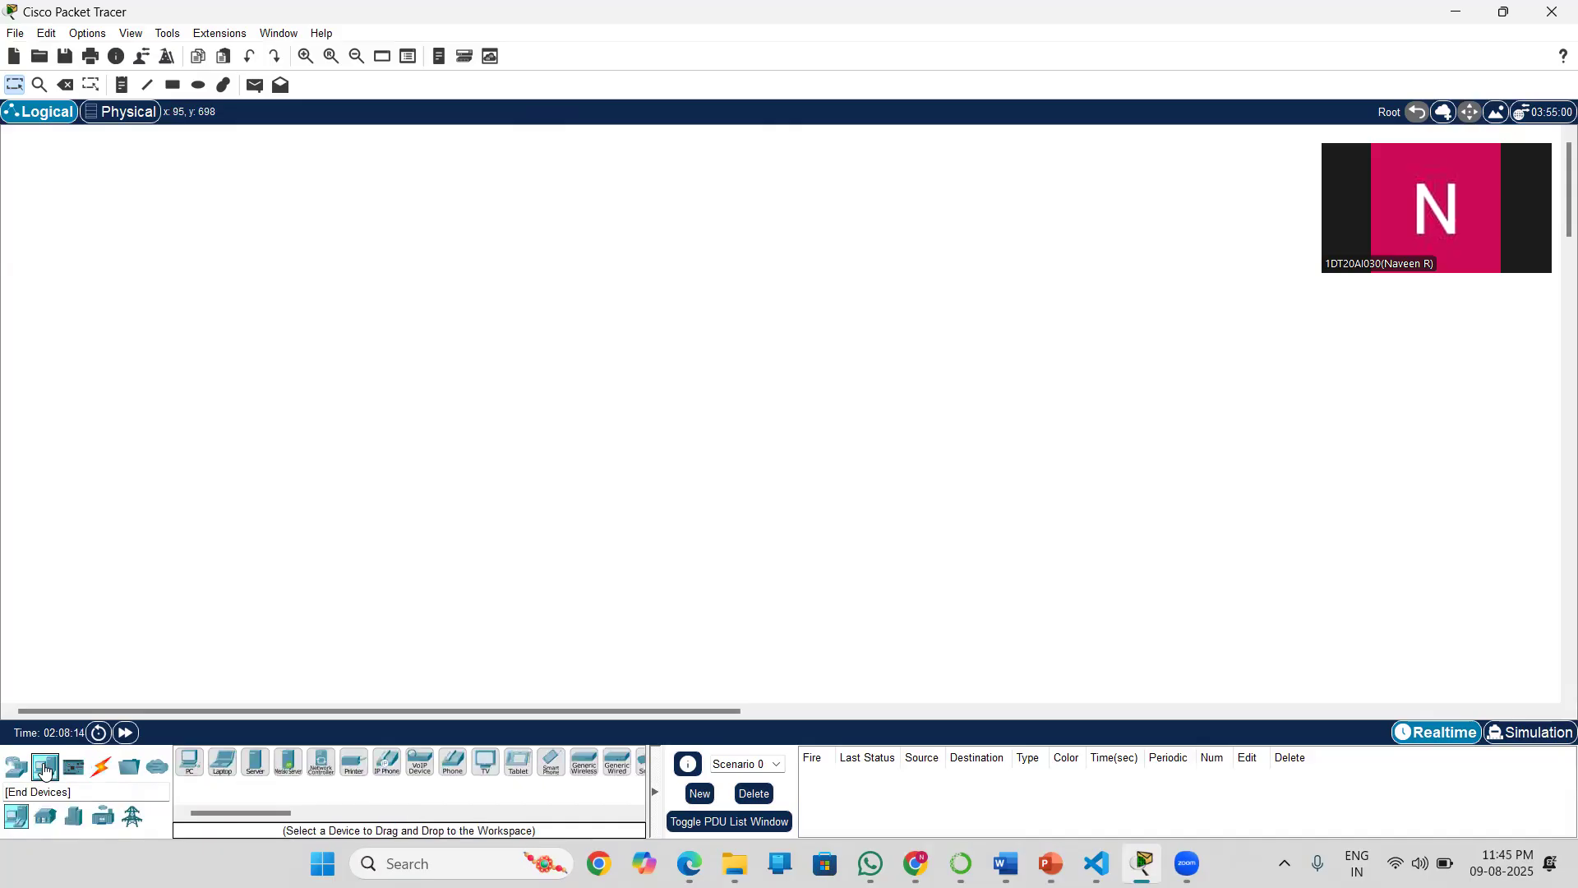
{"action": "left_click", "coordinate": [190, 765]}
{"action": "left_click", "coordinate": [427, 550]}
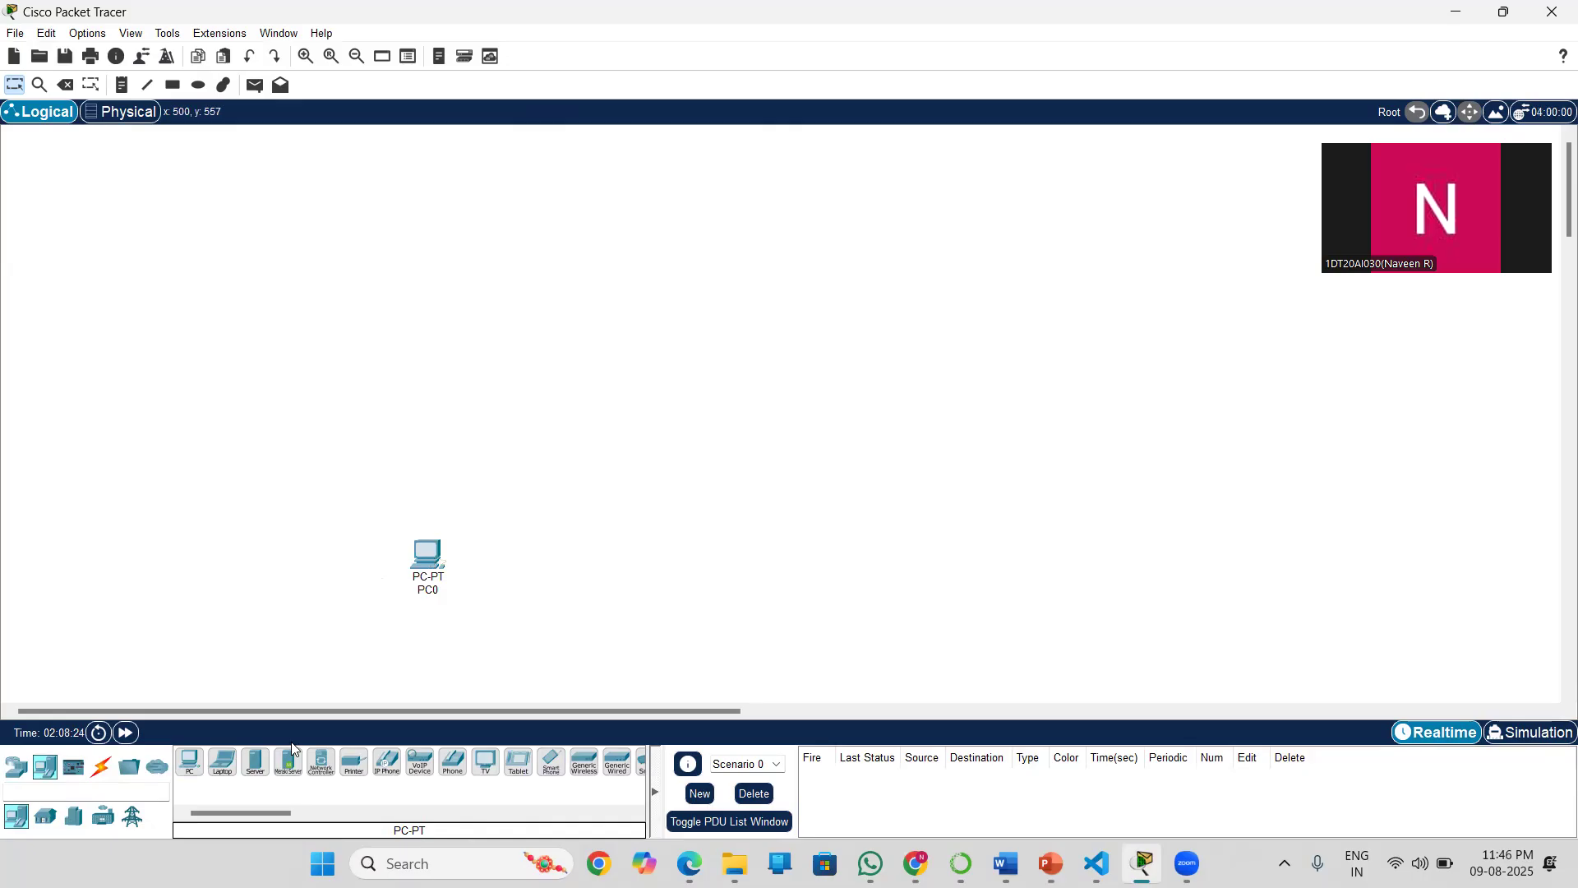
{"action": "left_click", "coordinate": [190, 762]}
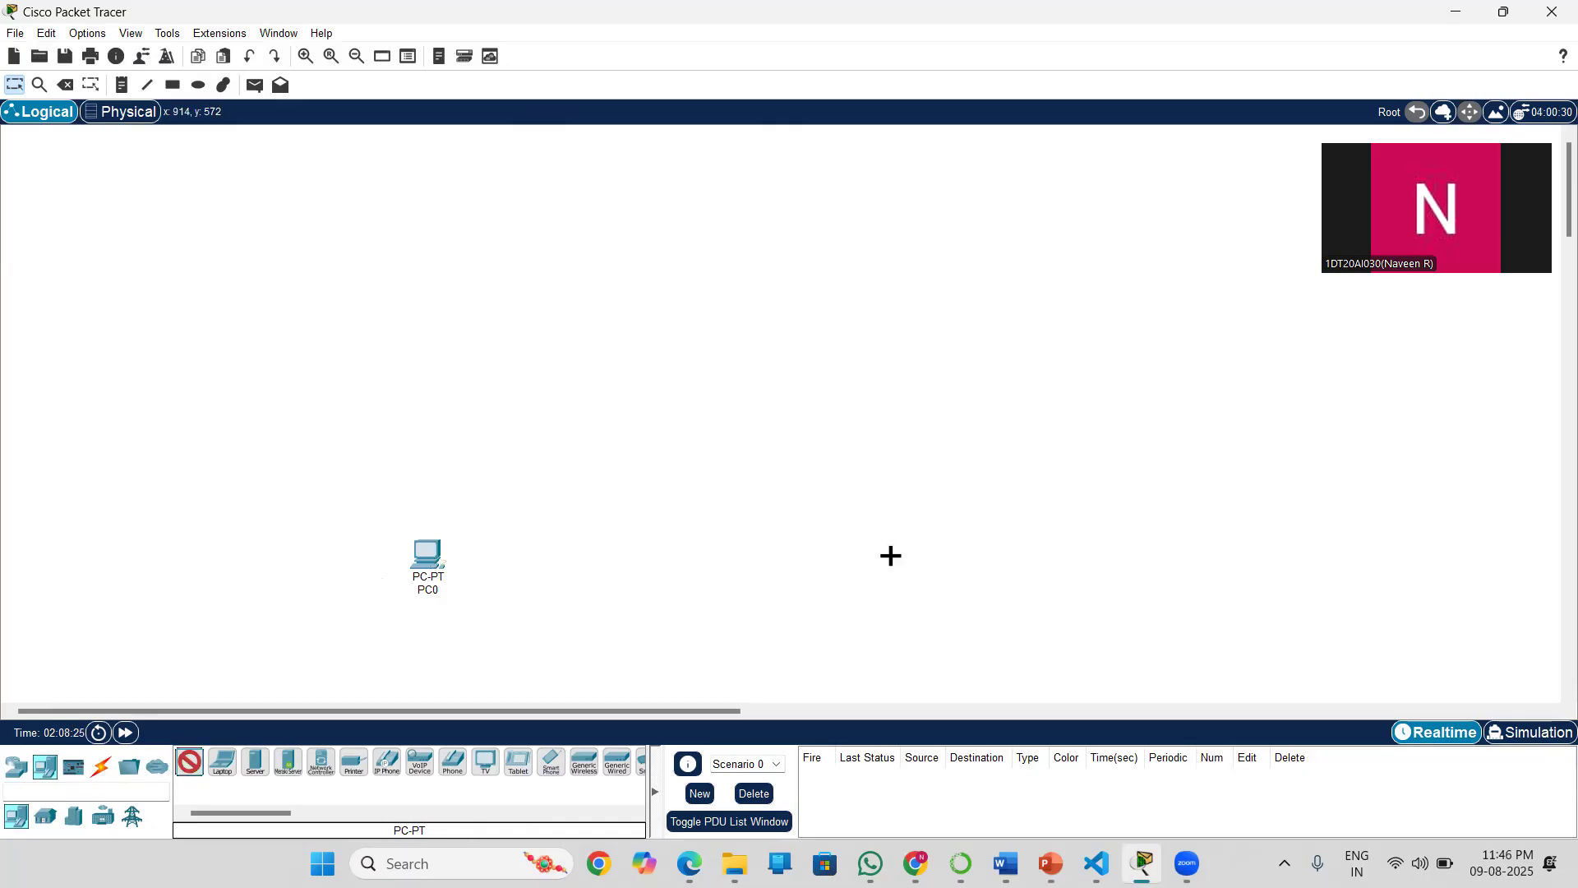
{"action": "left_click", "coordinate": [1027, 526]}
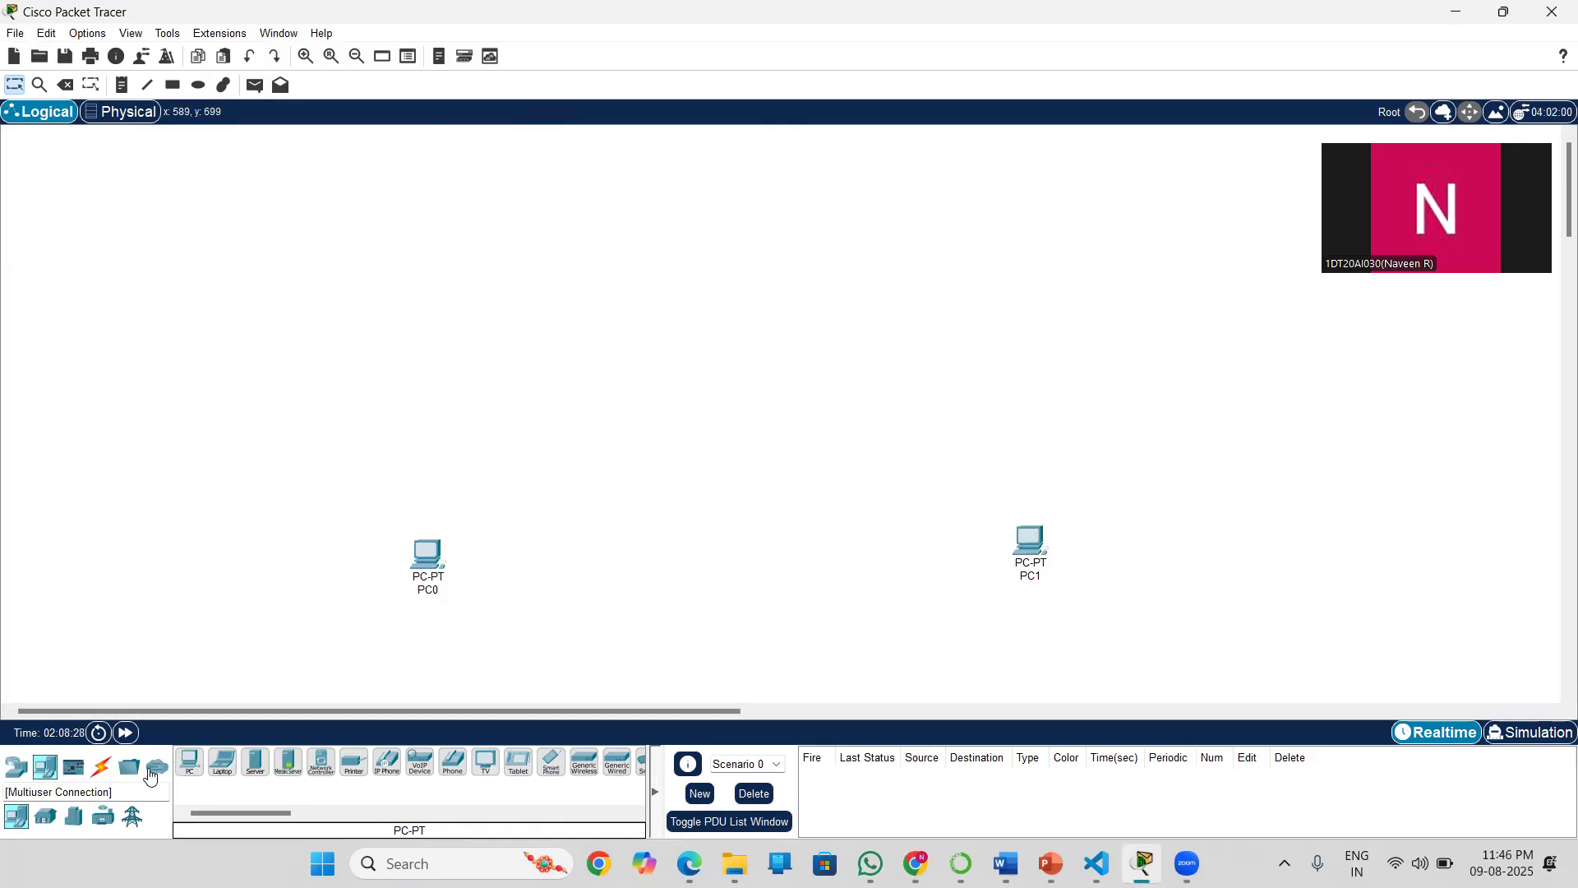
Place two 2811 routers side by side above and between the two PCs.
{"action": "left_click", "coordinate": [14, 771]}
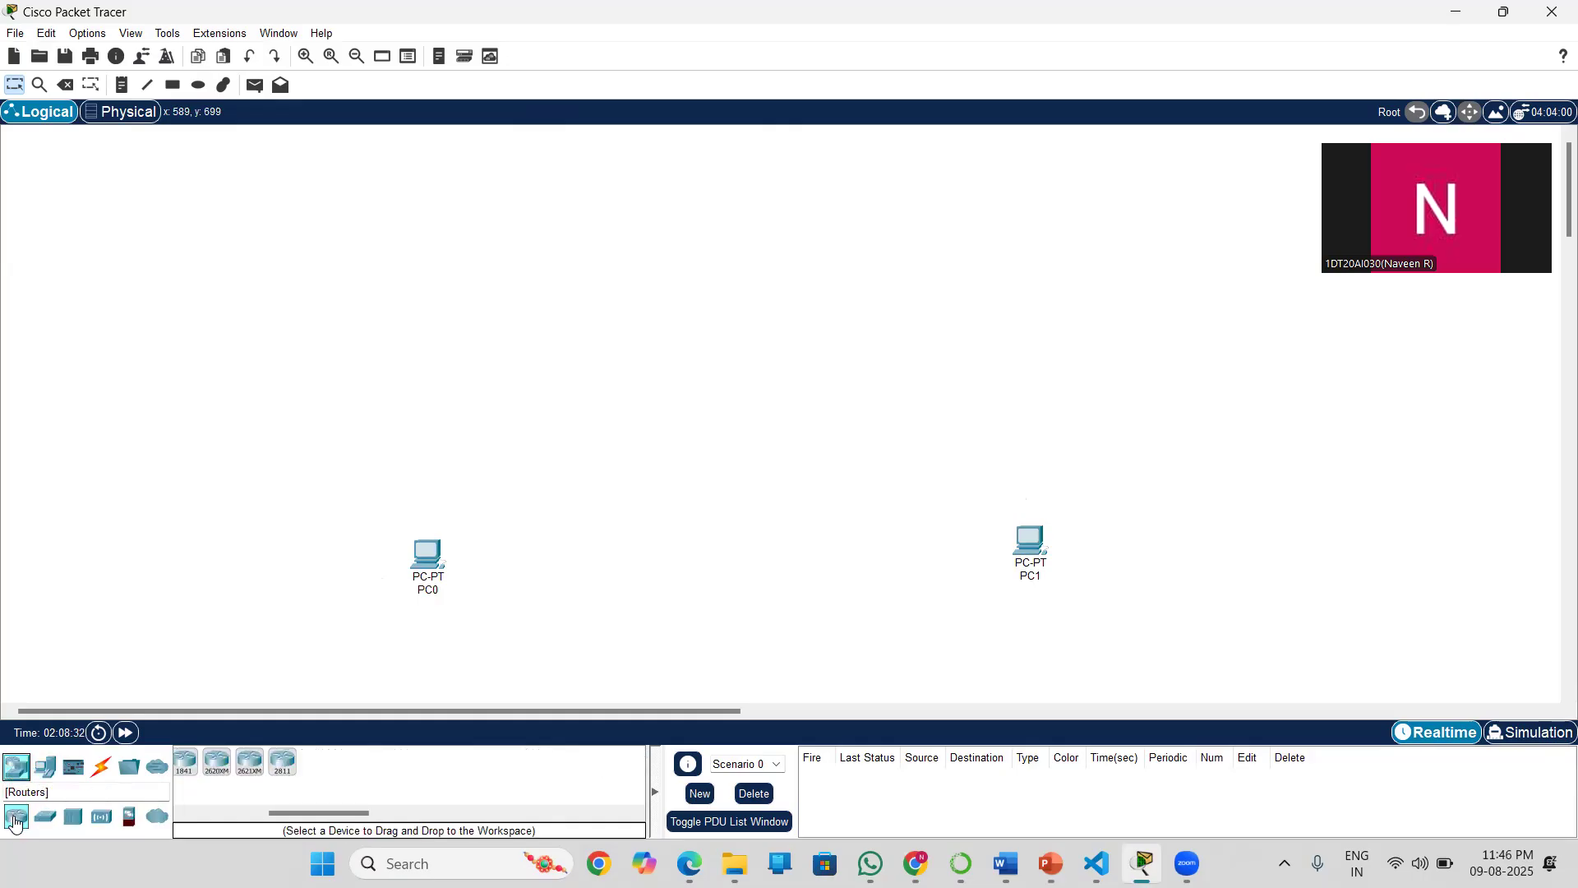
{"action": "left_click", "coordinate": [285, 773]}
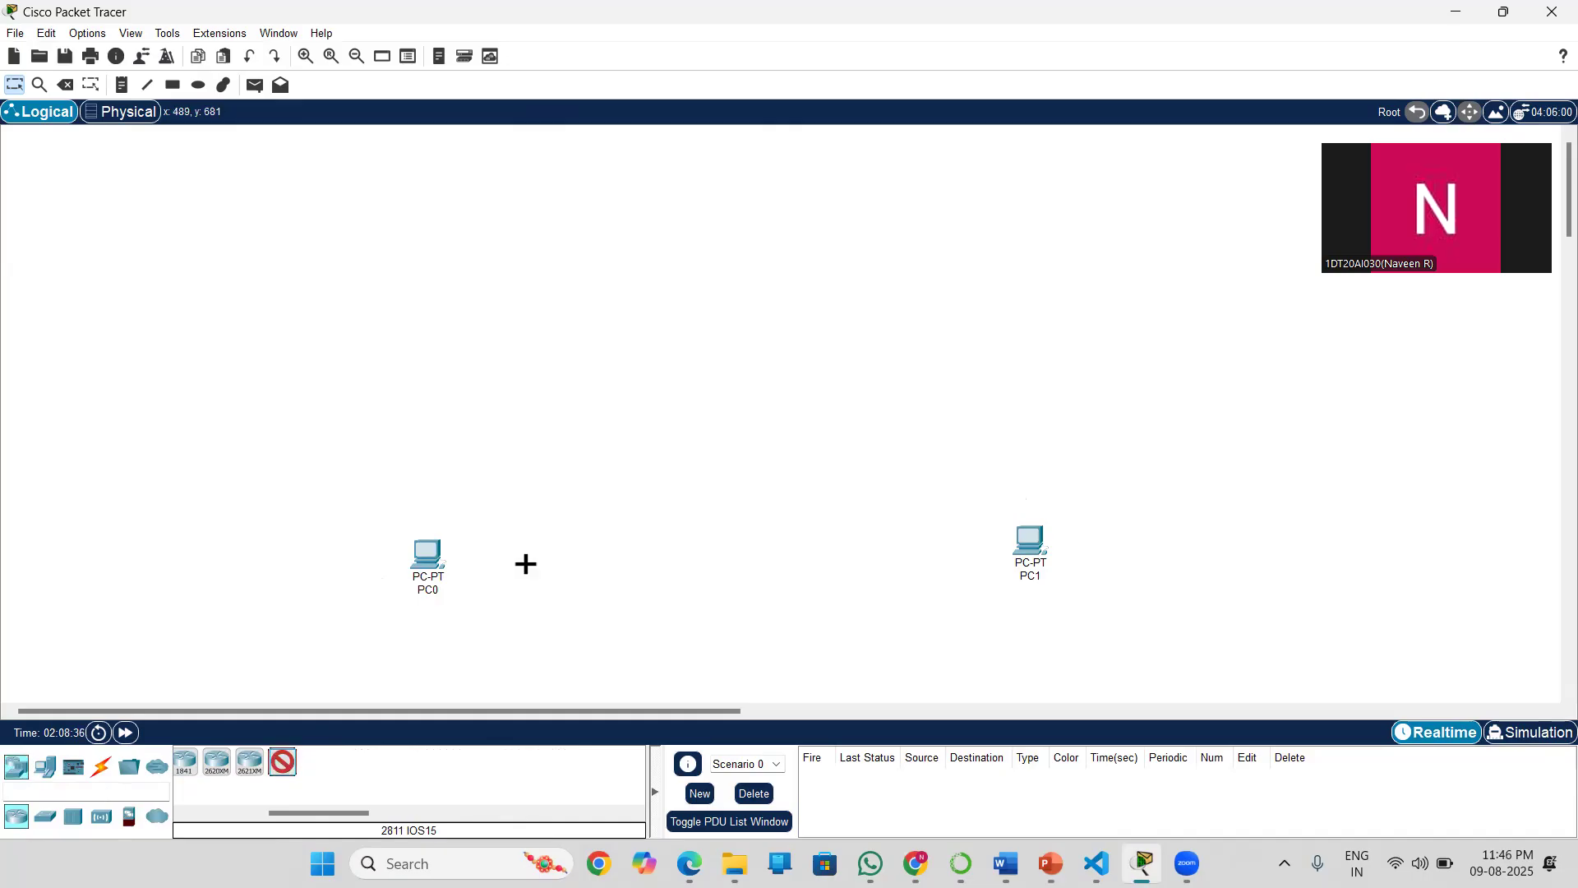
{"action": "left_click", "coordinate": [532, 440]}
{"action": "left_click", "coordinate": [281, 763]}
{"action": "left_click", "coordinate": [799, 450]}
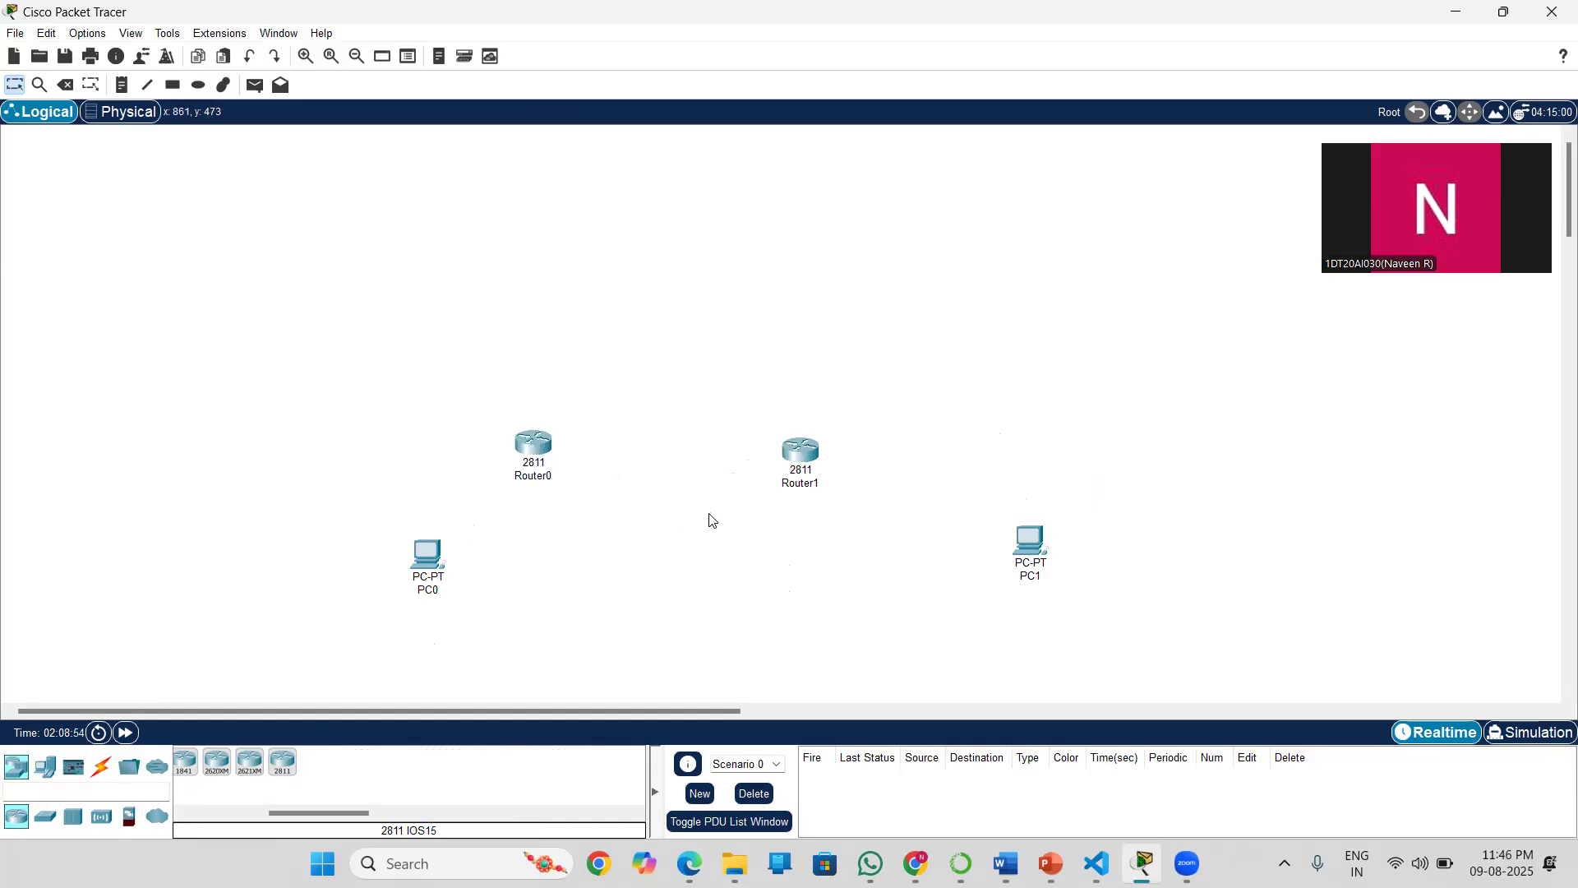
Connect PC0's FastEthernet0 to Router0's FastEthernet0/0 with a copper straight-through cable.
{"action": "left_click", "coordinate": [101, 768]}
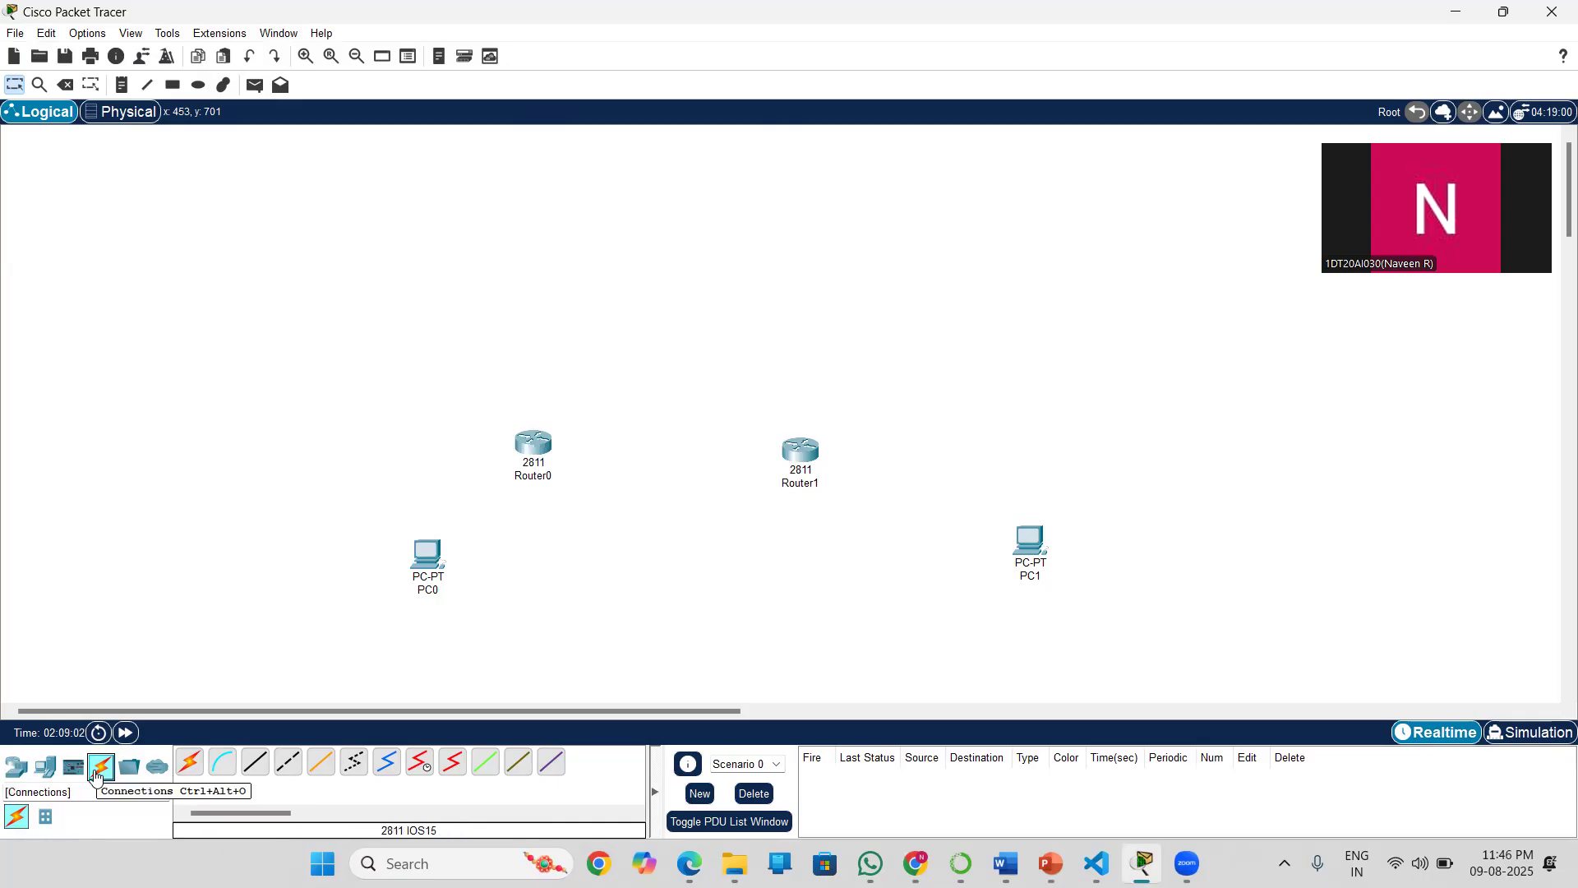
{"action": "left_click", "coordinate": [256, 762]}
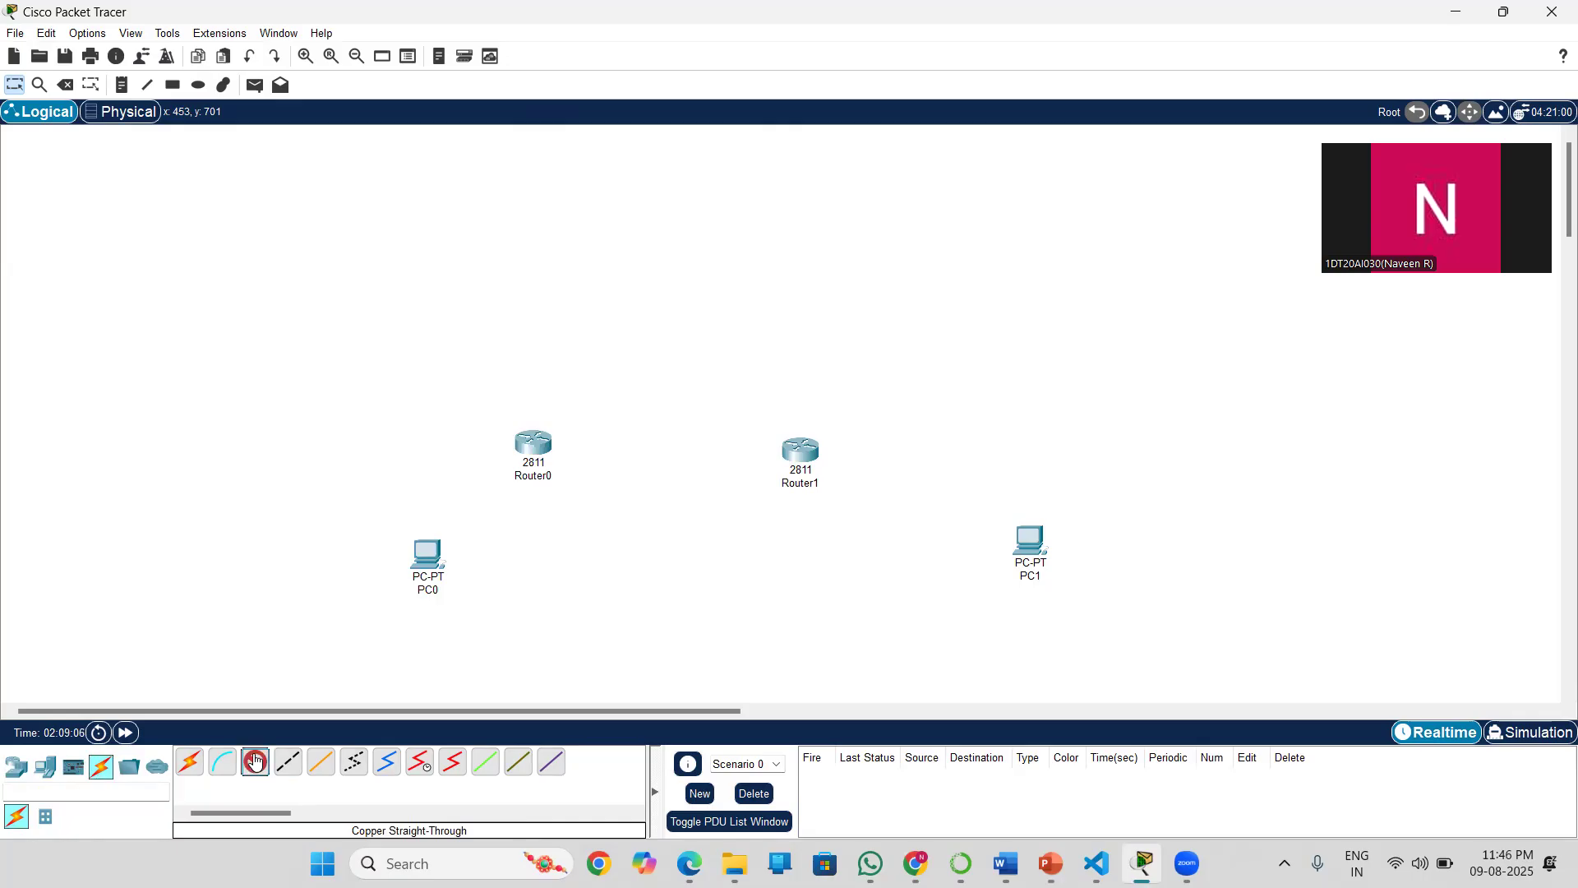
{"action": "left_click", "coordinate": [432, 554]}
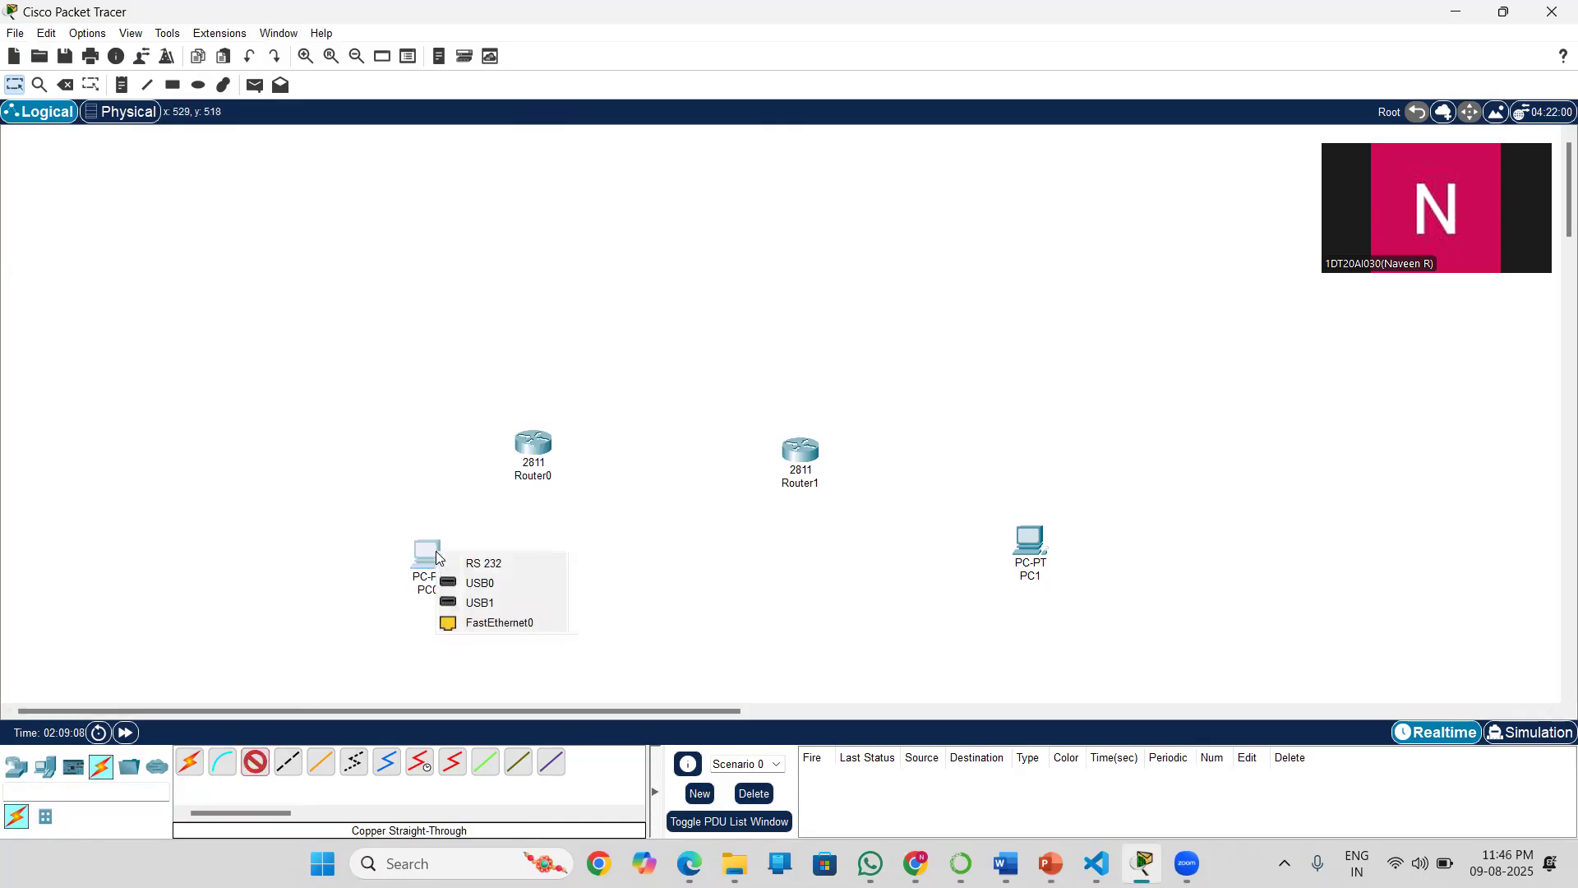
{"action": "left_click", "coordinate": [516, 629]}
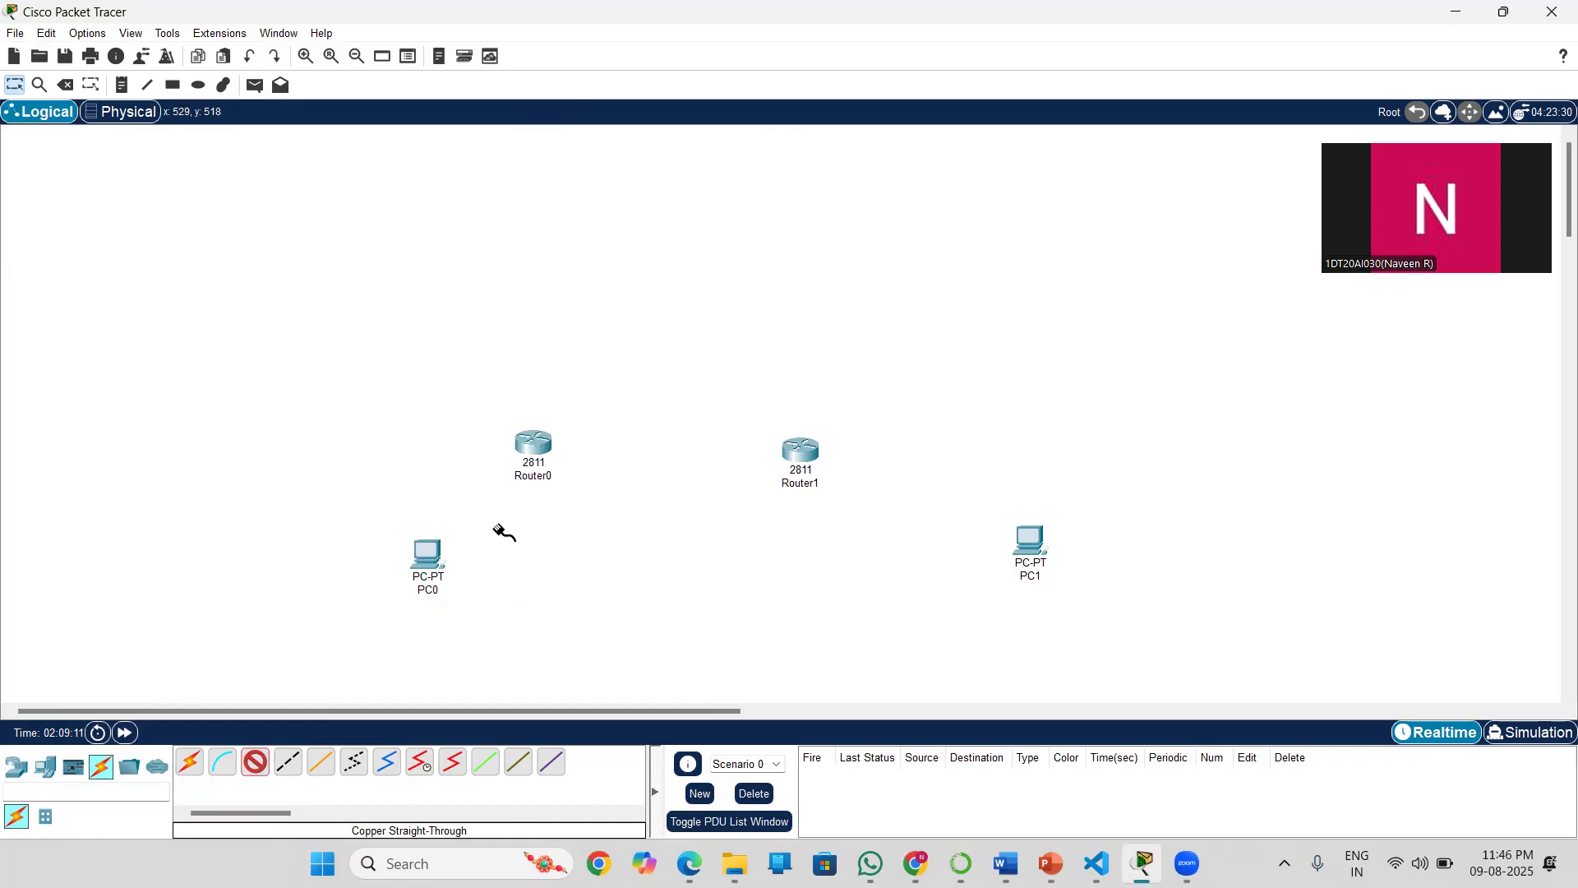
{"action": "left_click", "coordinate": [530, 444]}
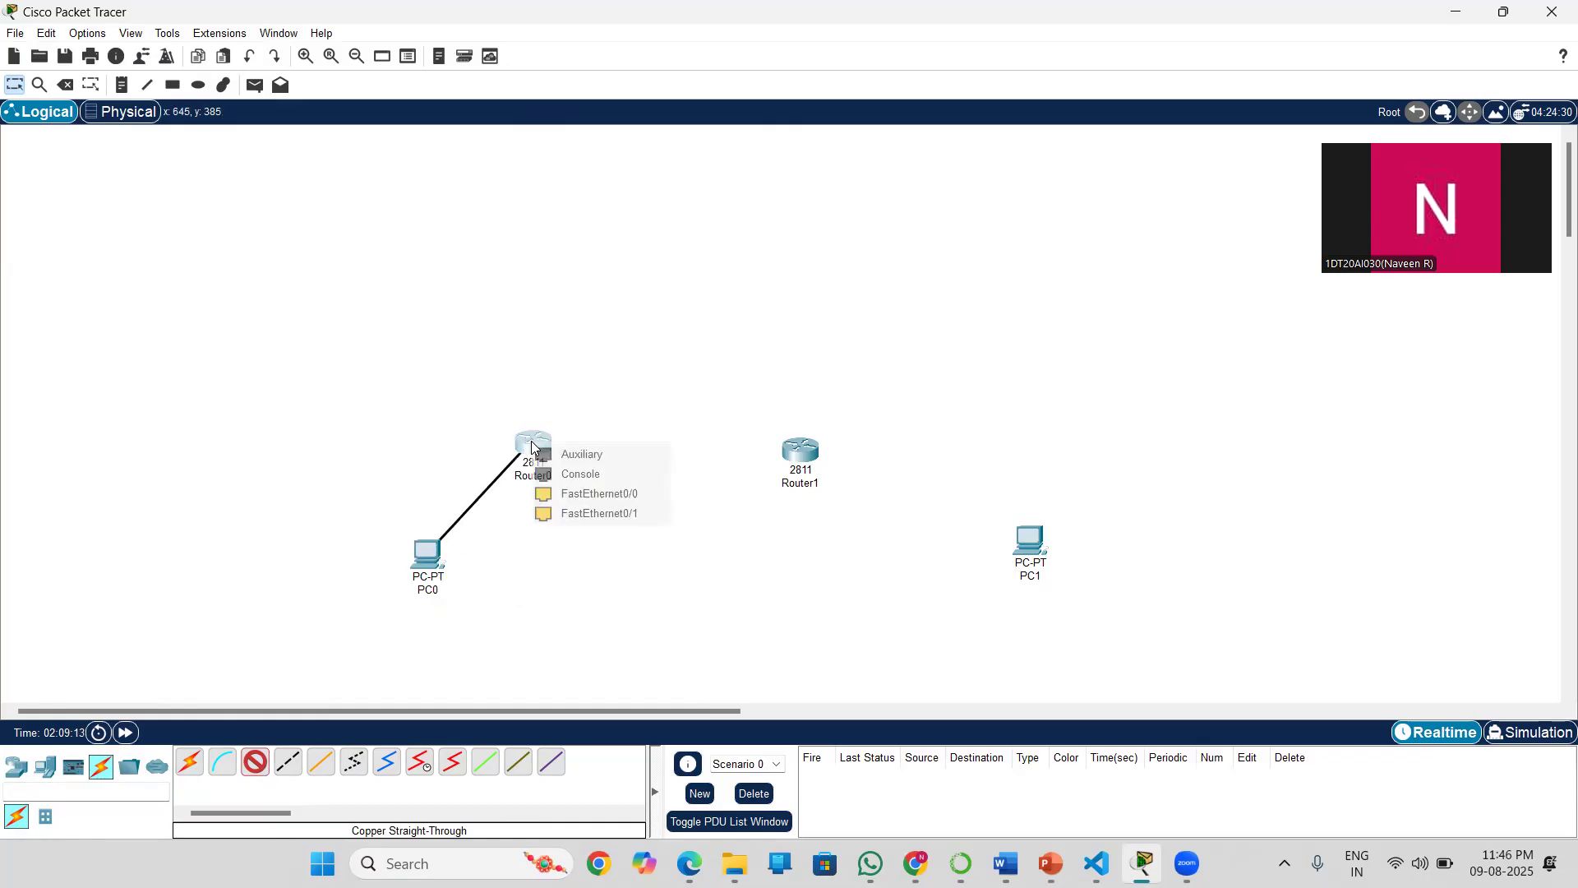
{"action": "left_click", "coordinate": [643, 493]}
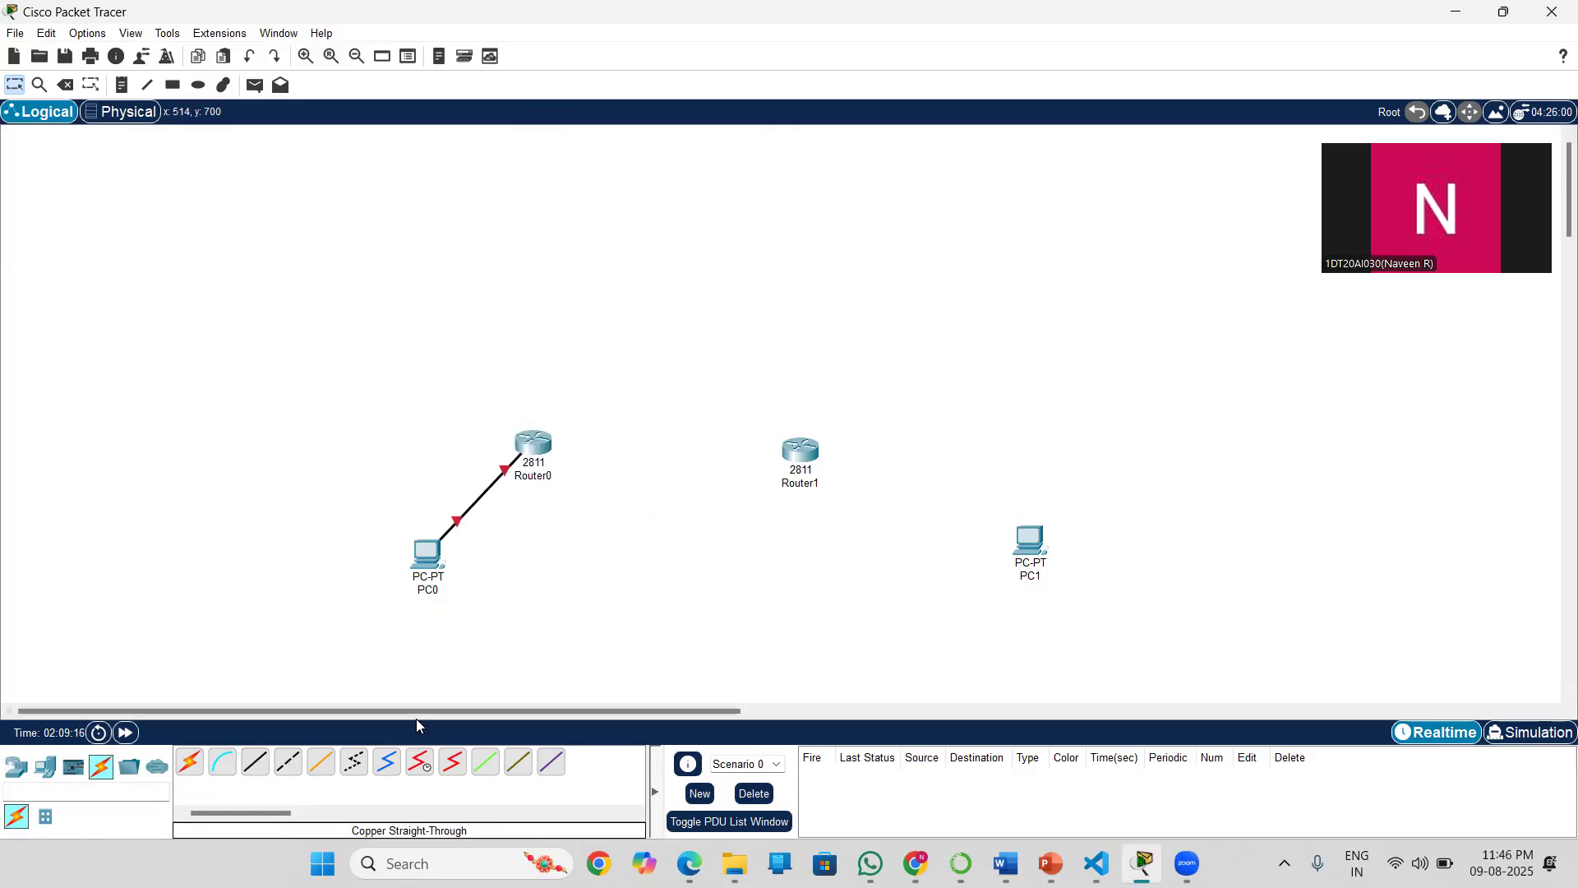
Connect PC1's FastEthernet0 to Router1's FastEthernet0/0 with a copper straight-through cable.
{"action": "left_click", "coordinate": [255, 763]}
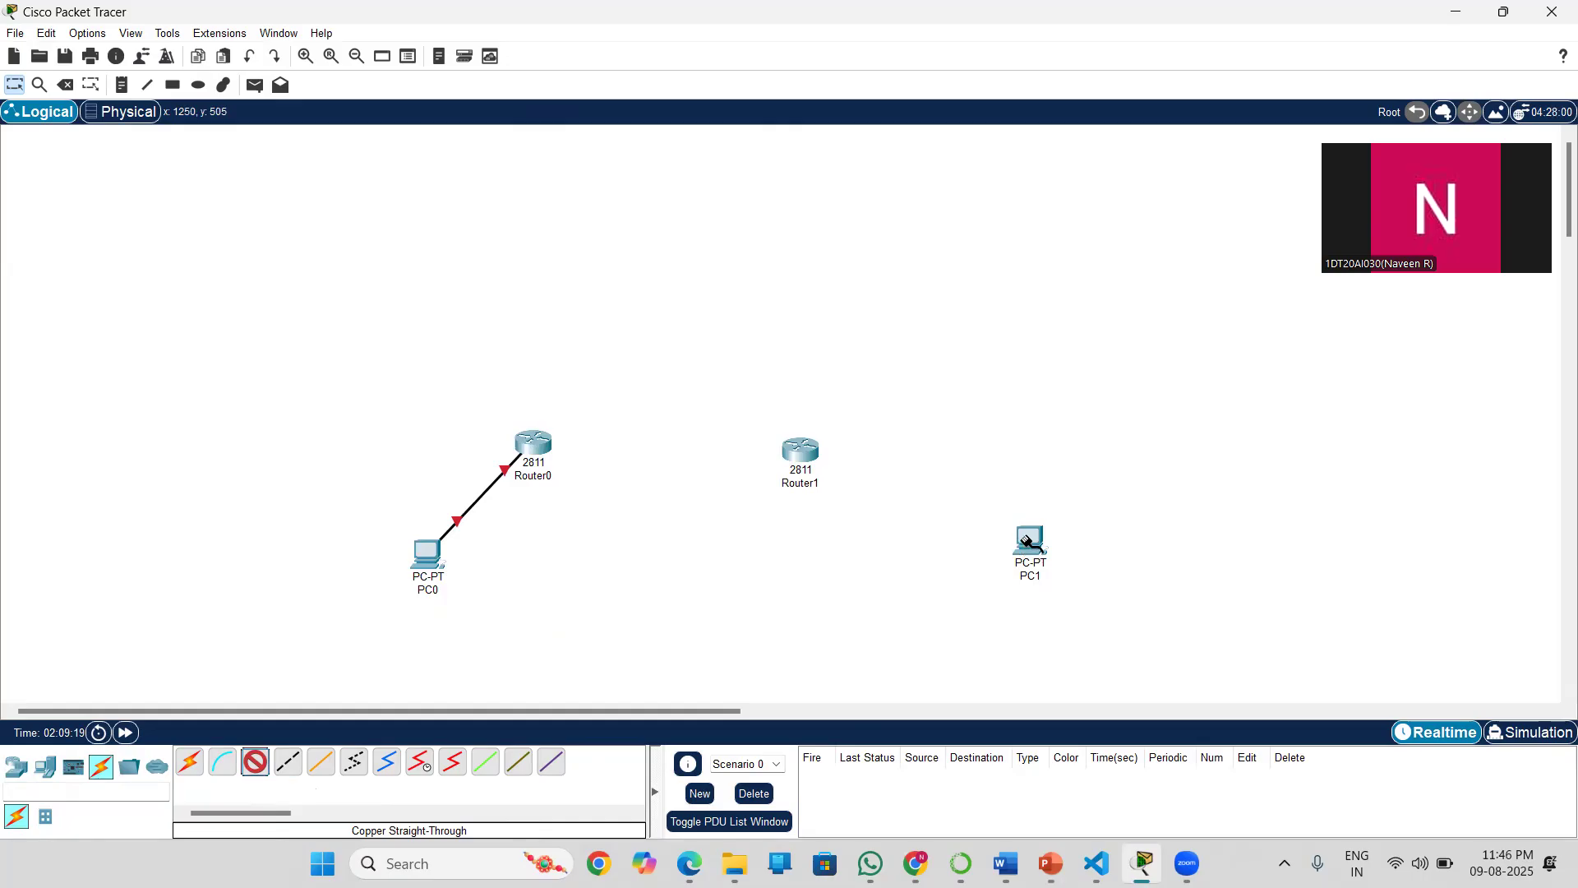
{"action": "left_click", "coordinate": [1026, 541]}
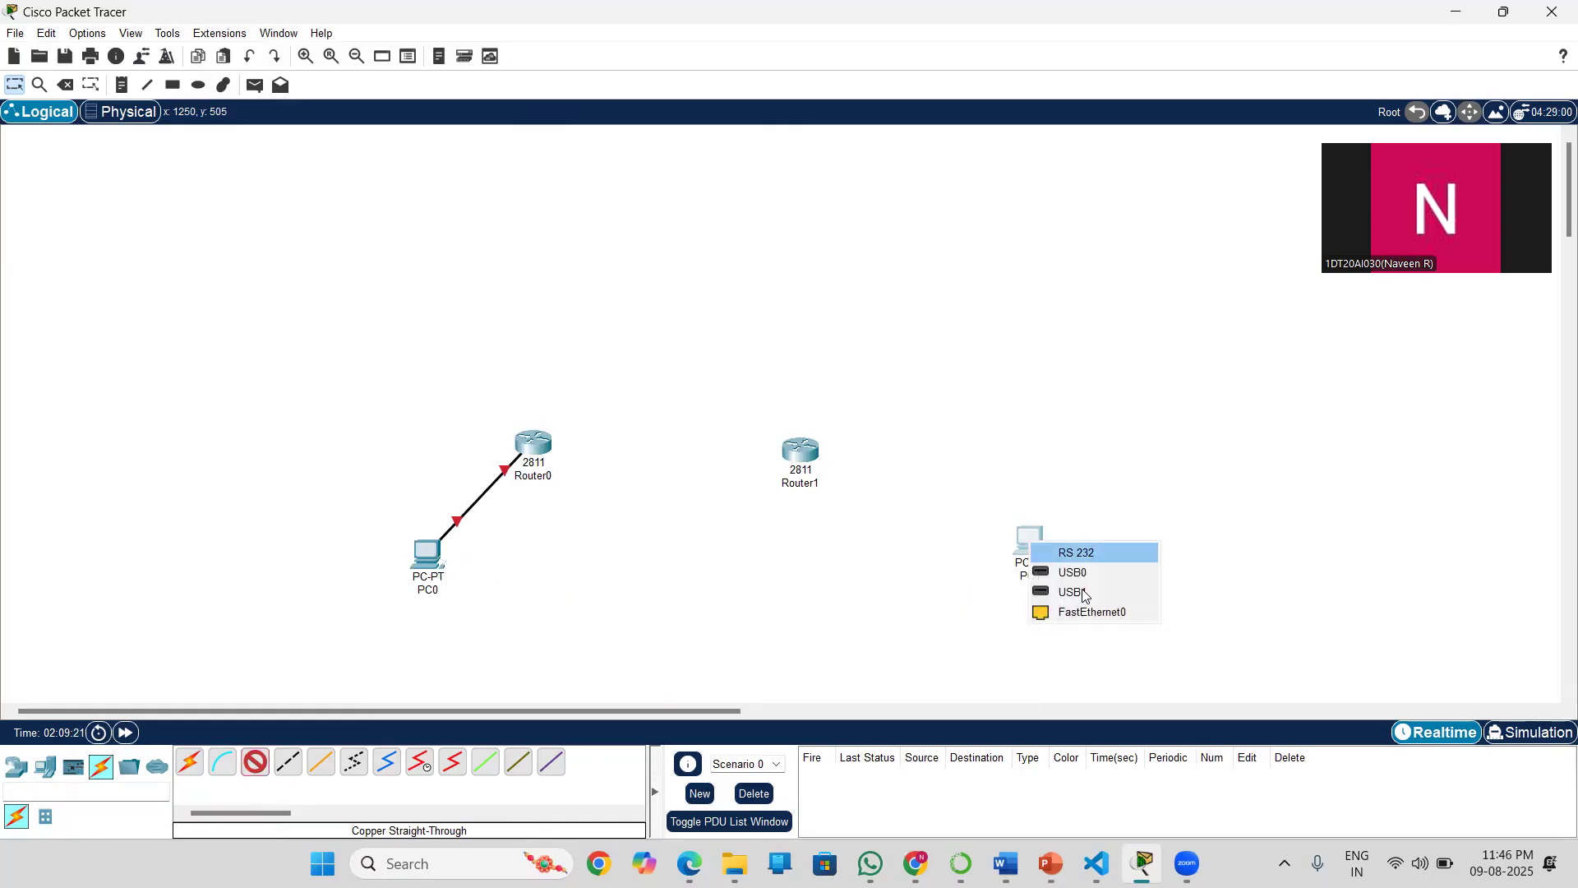
{"action": "left_click", "coordinate": [1109, 610]}
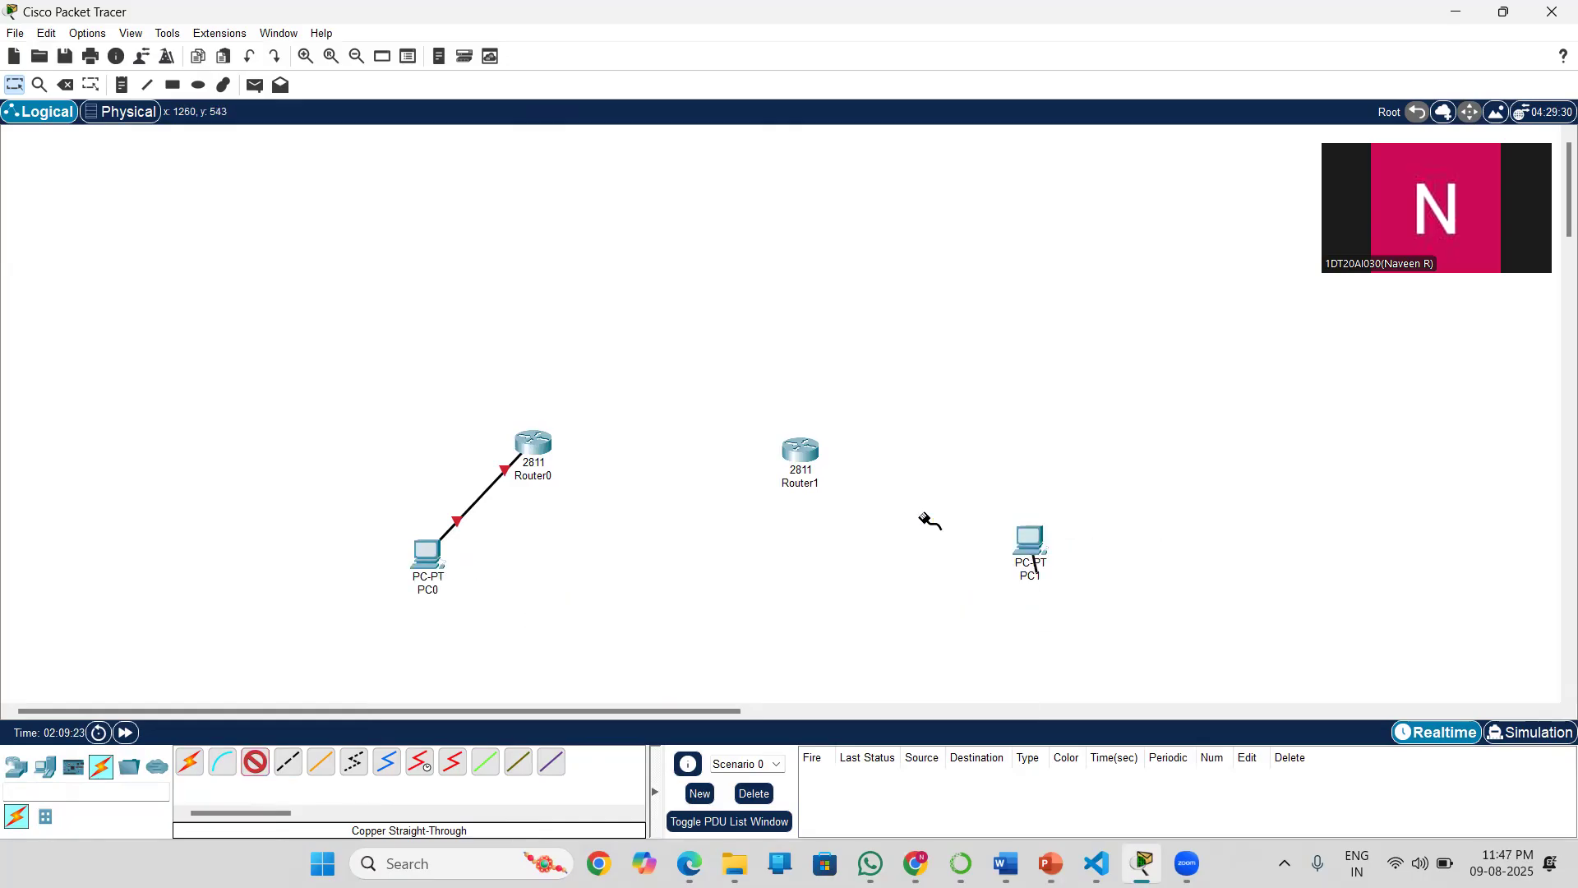
{"action": "left_click", "coordinate": [809, 455]}
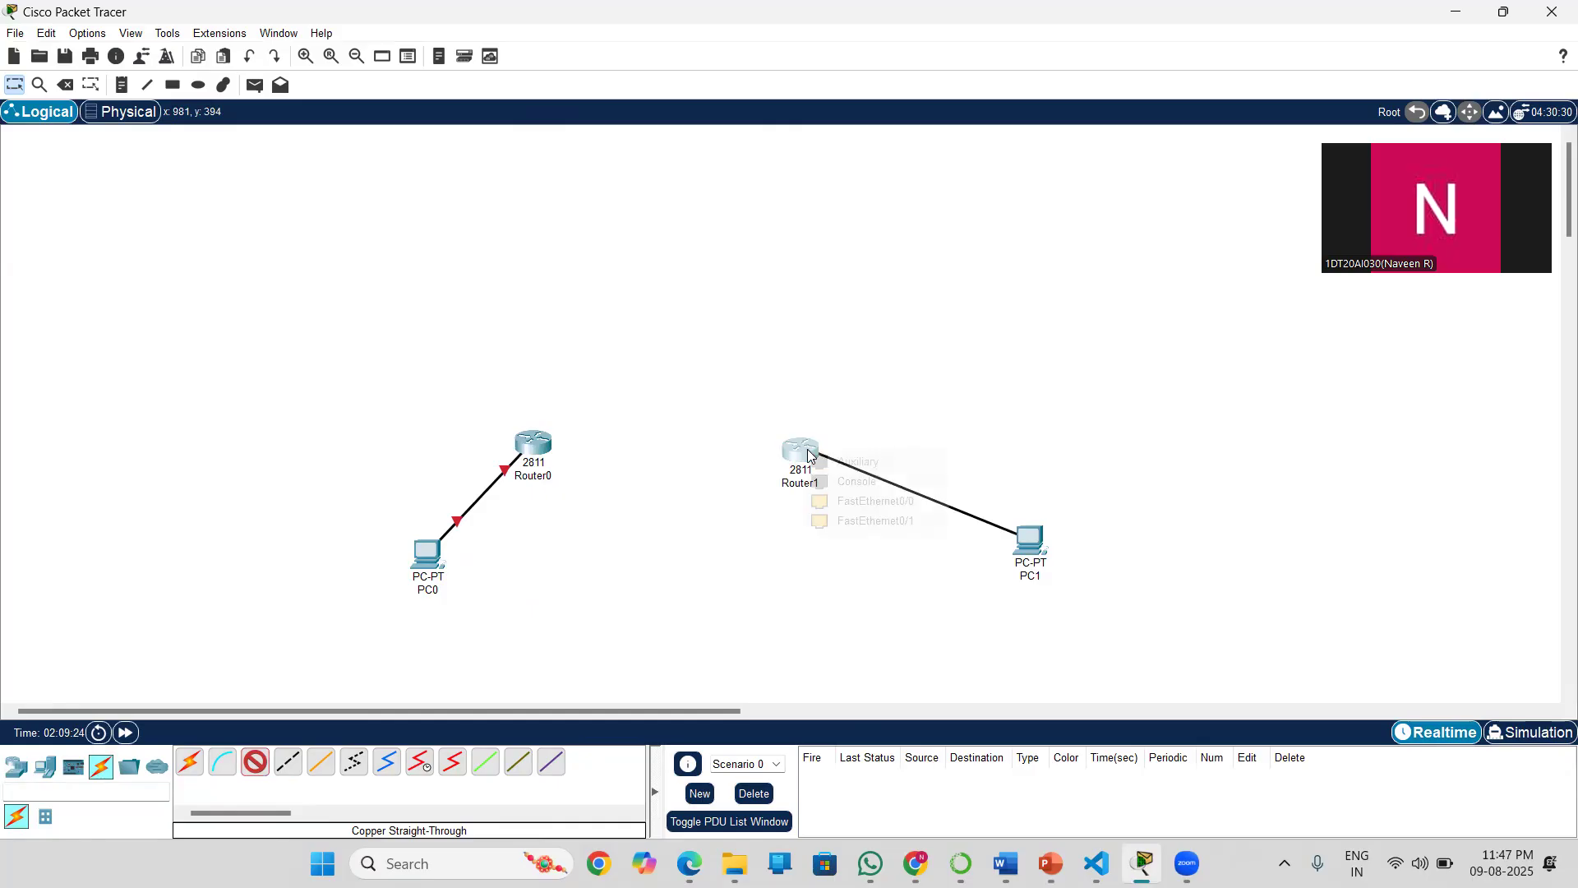
{"action": "left_click", "coordinate": [867, 508]}
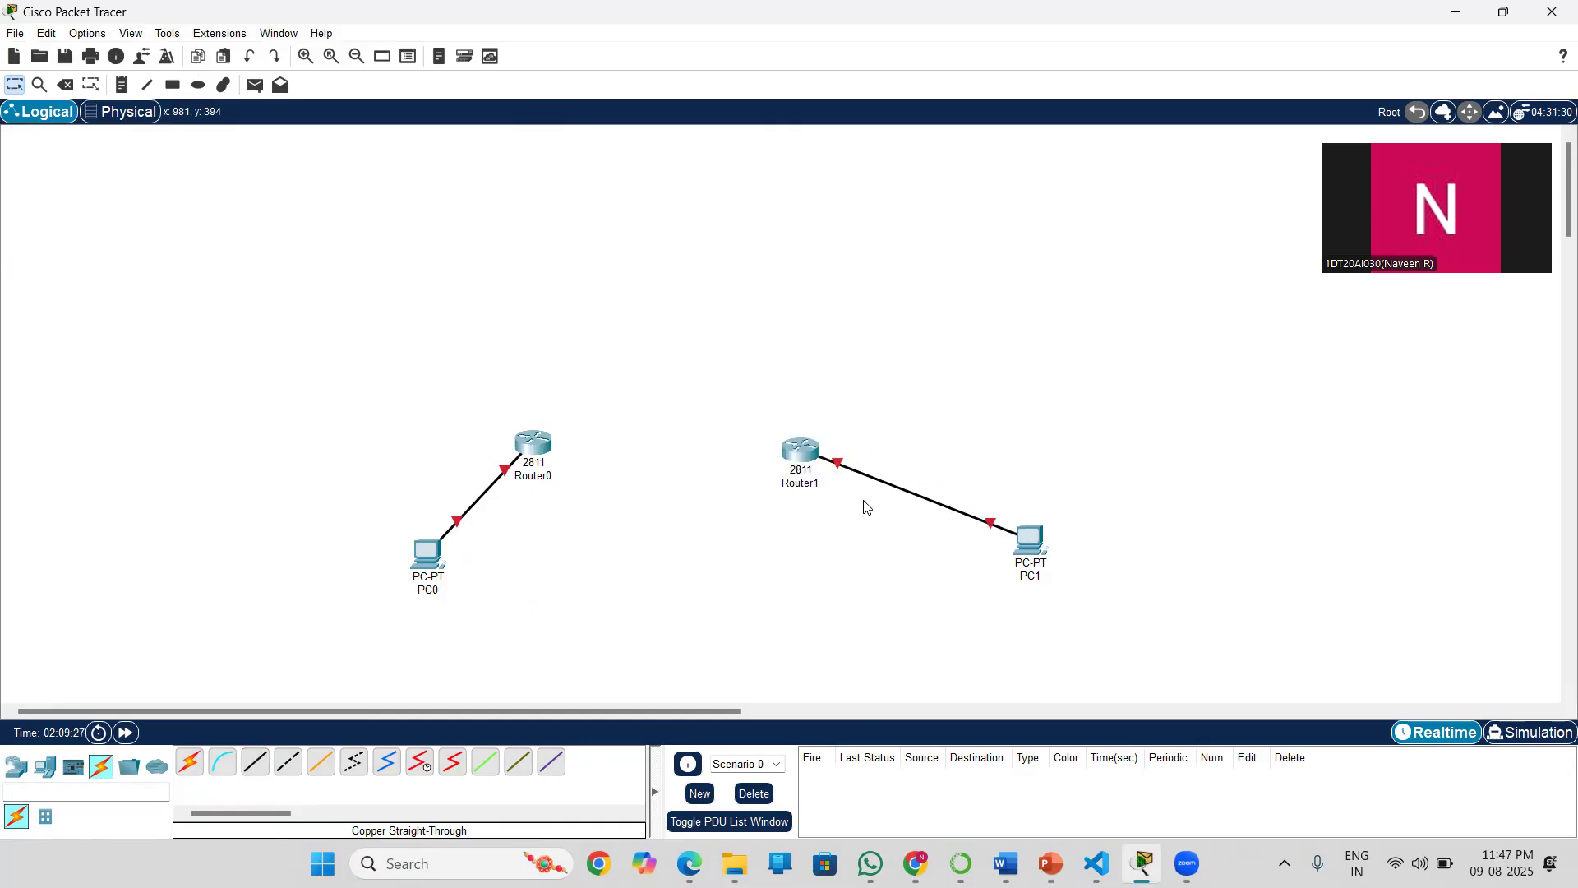
Link Router0's FastEthernet0/1 to Router1's FastEthernet0/1 with a copper cross-over cable, and move PC0 slightly farther from Router0.
{"action": "left_click", "coordinate": [288, 772]}
{"action": "left_click", "coordinate": [546, 443]}
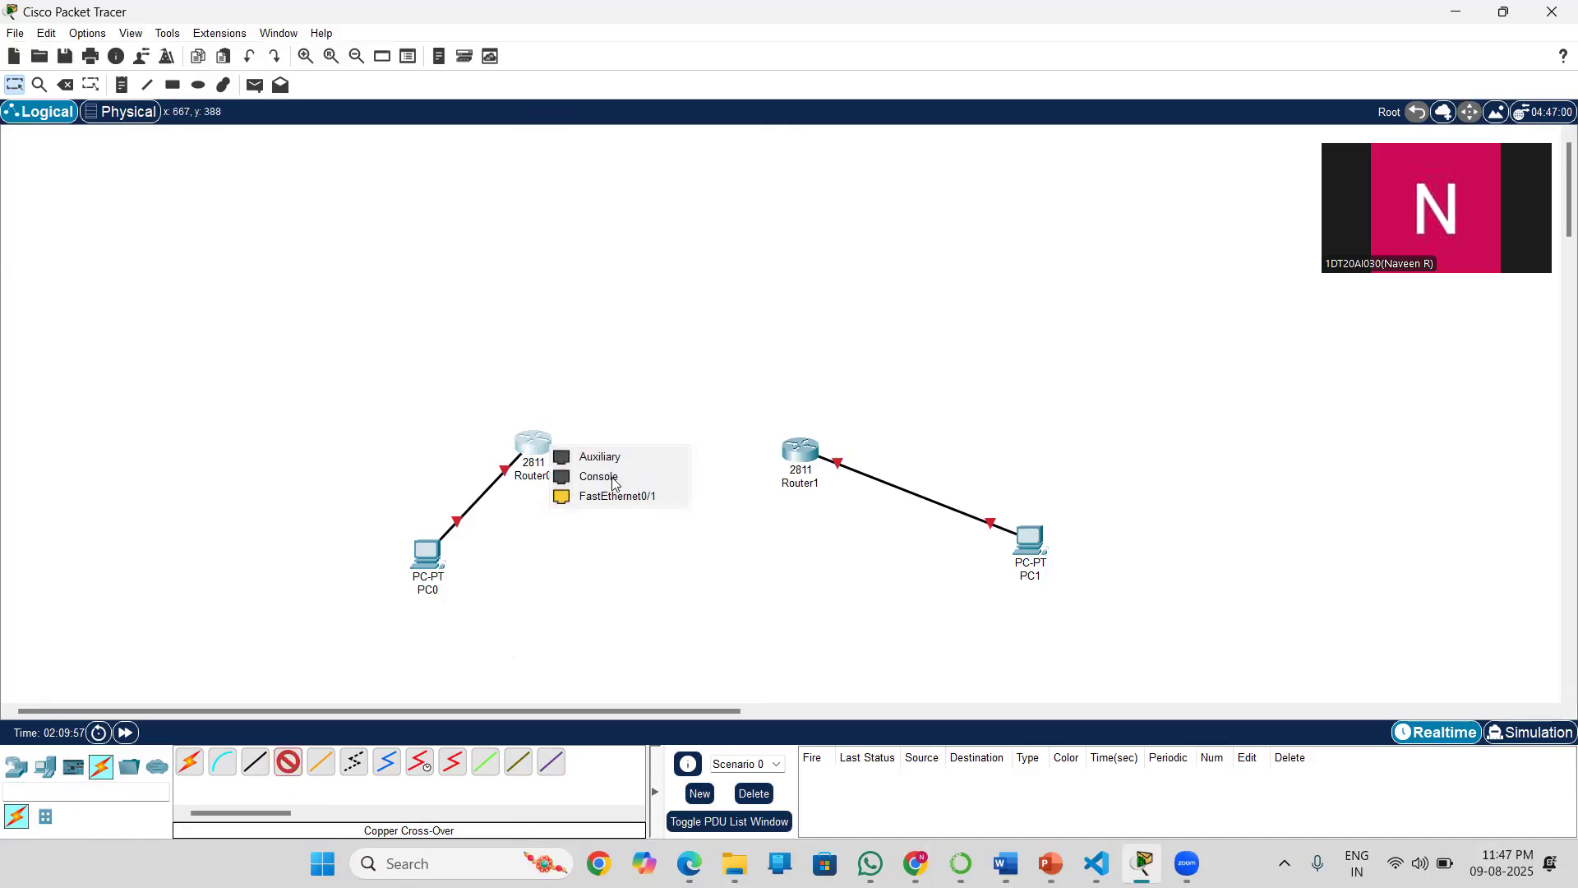
{"action": "left_click", "coordinate": [639, 495]}
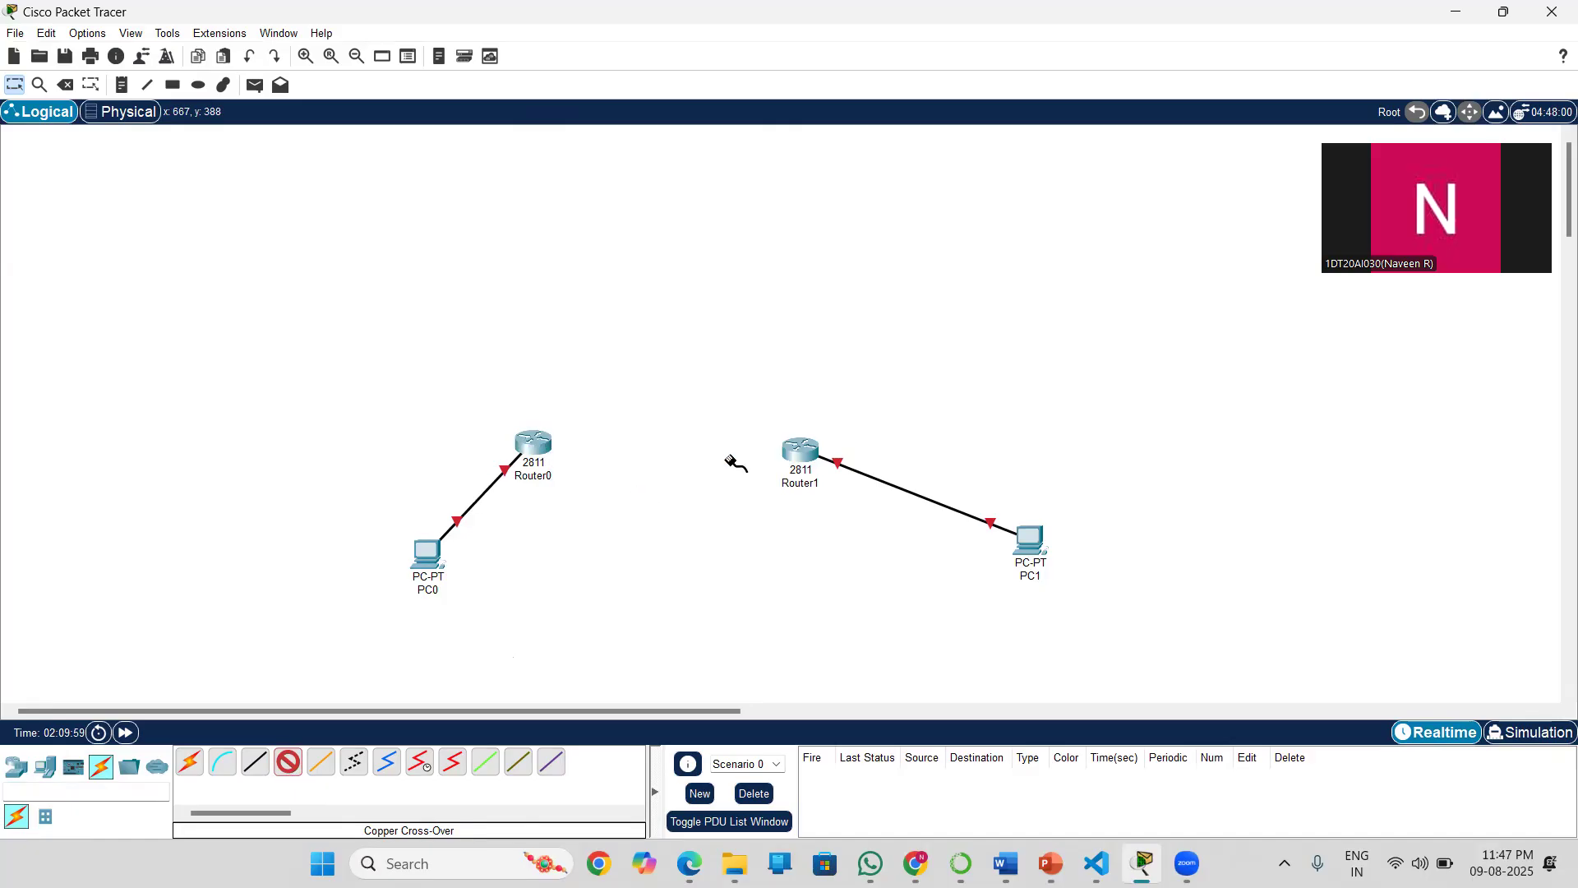
{"action": "left_click", "coordinate": [788, 449]}
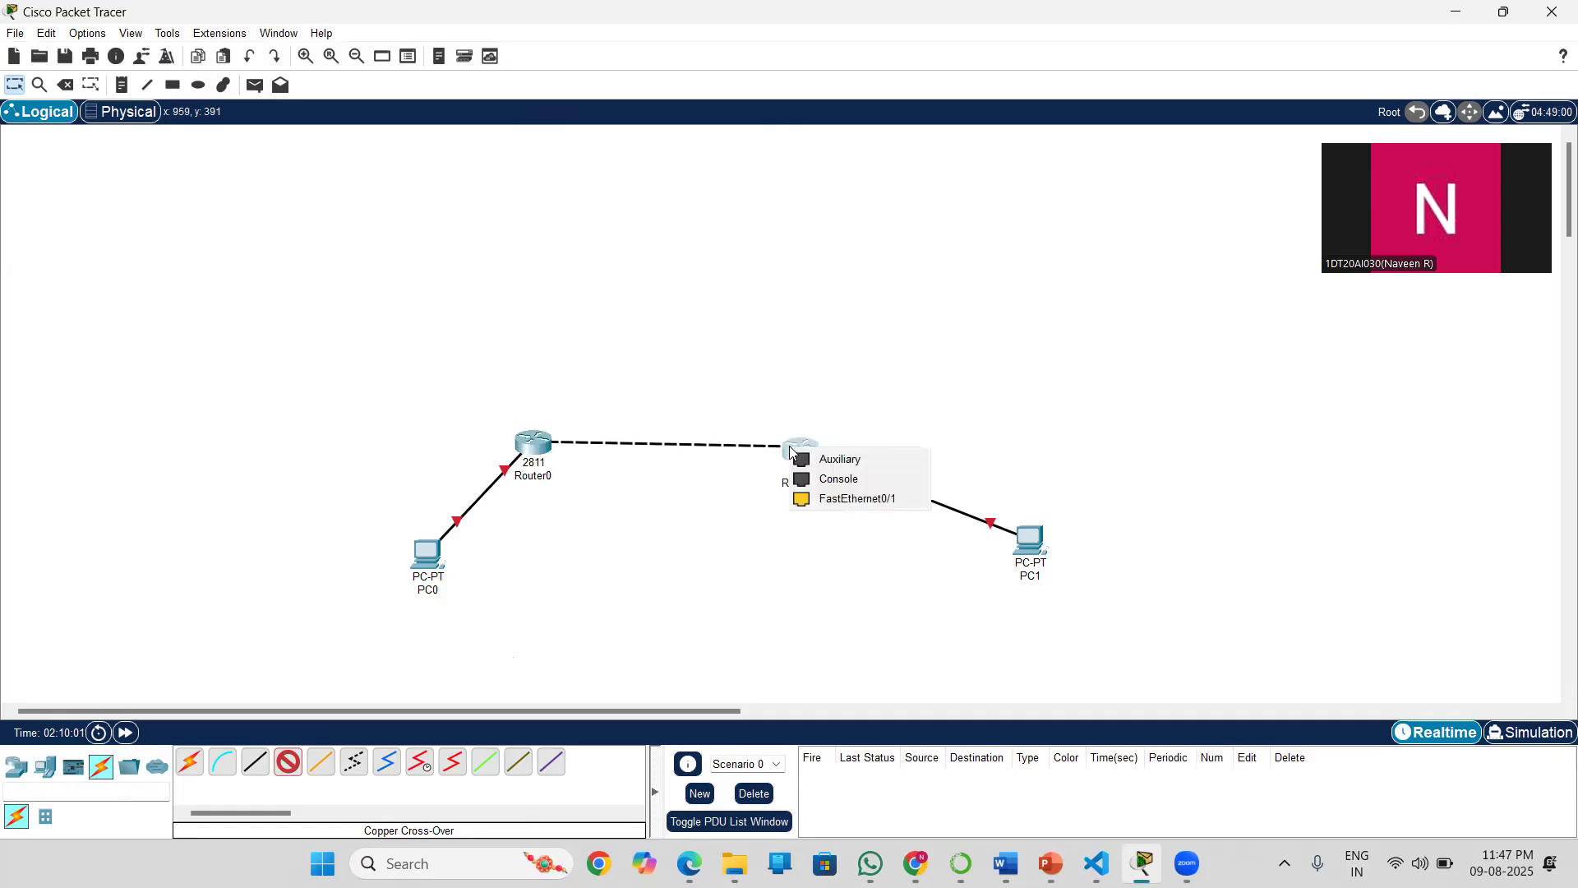
{"action": "left_click", "coordinate": [850, 499]}
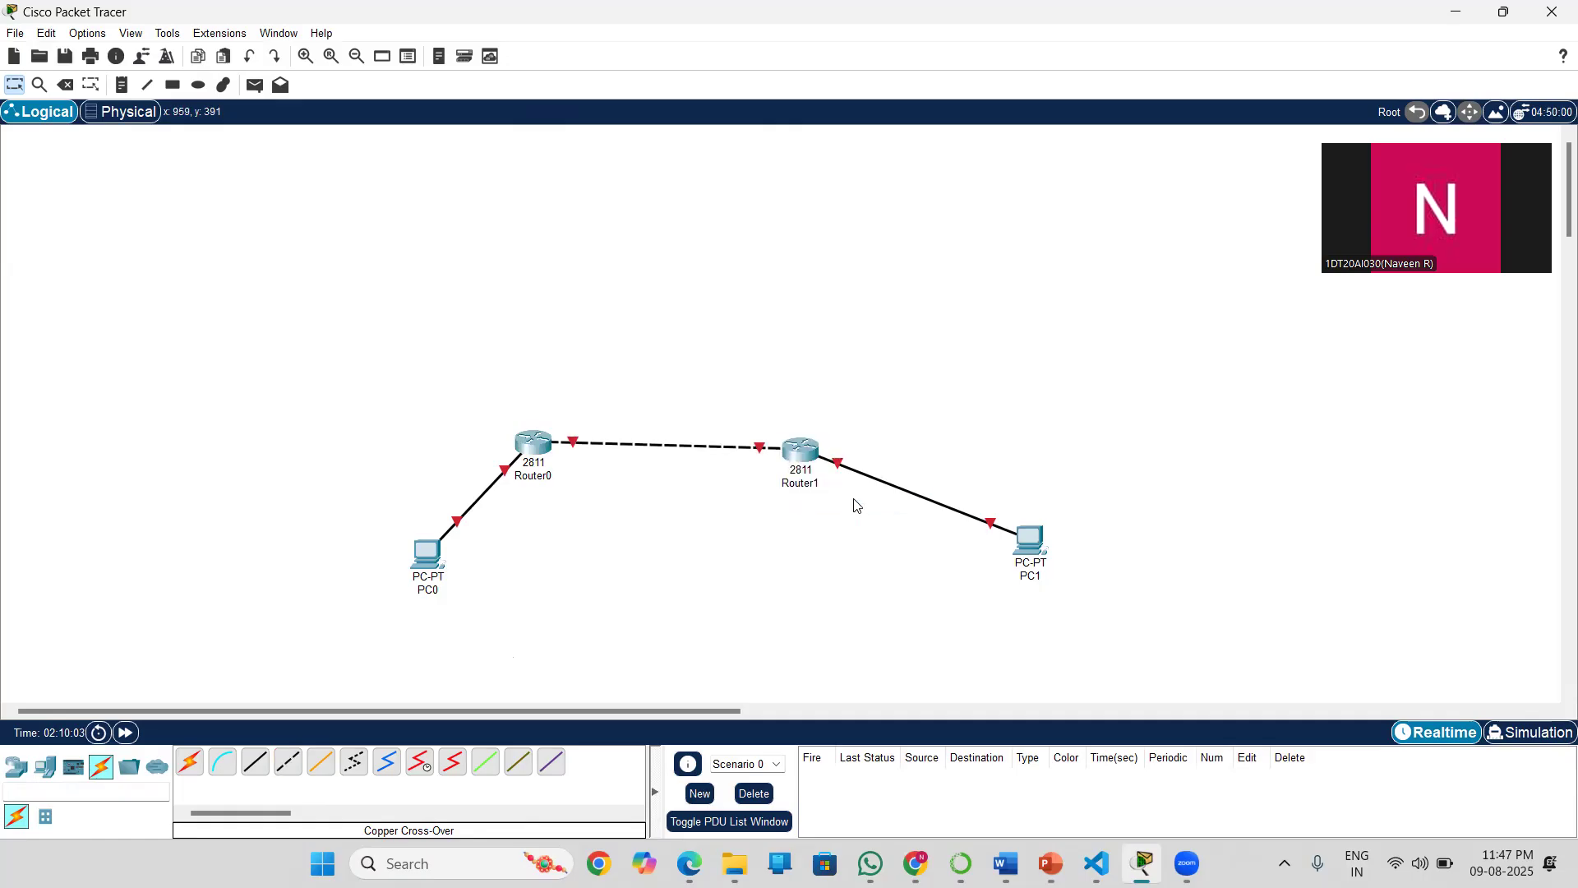
{"action": "left_click_drag", "start_coordinate": [424, 559], "coordinate": [358, 567]}
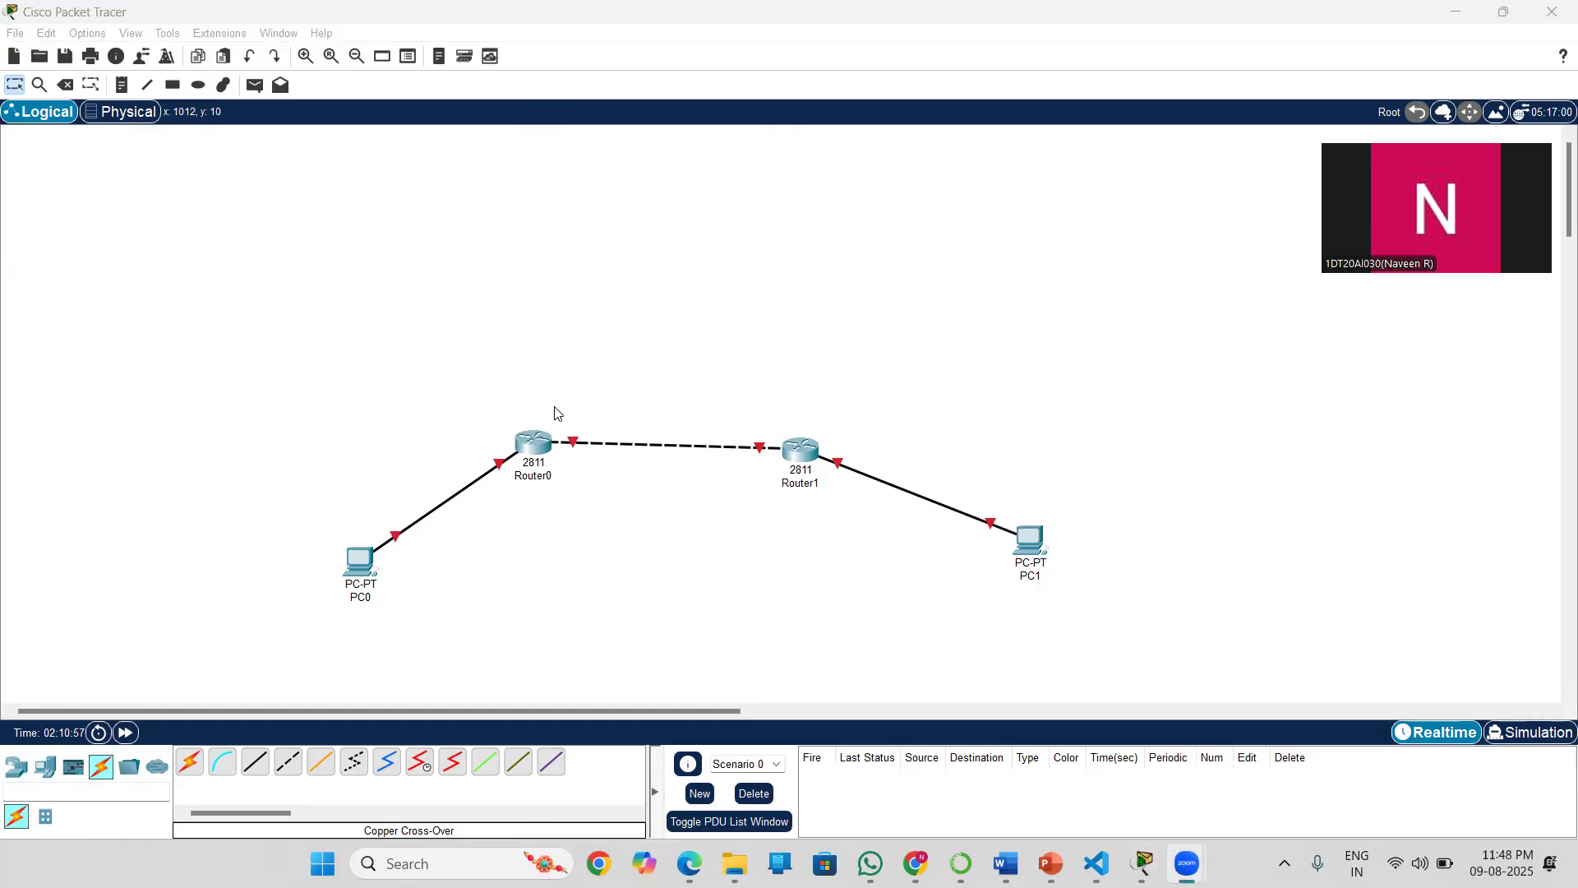
Give PC0 the static IPv4 address 192.168.1.10 with subnet mask 255.255.255.0.
{"action": "left_click", "coordinate": [356, 575]}
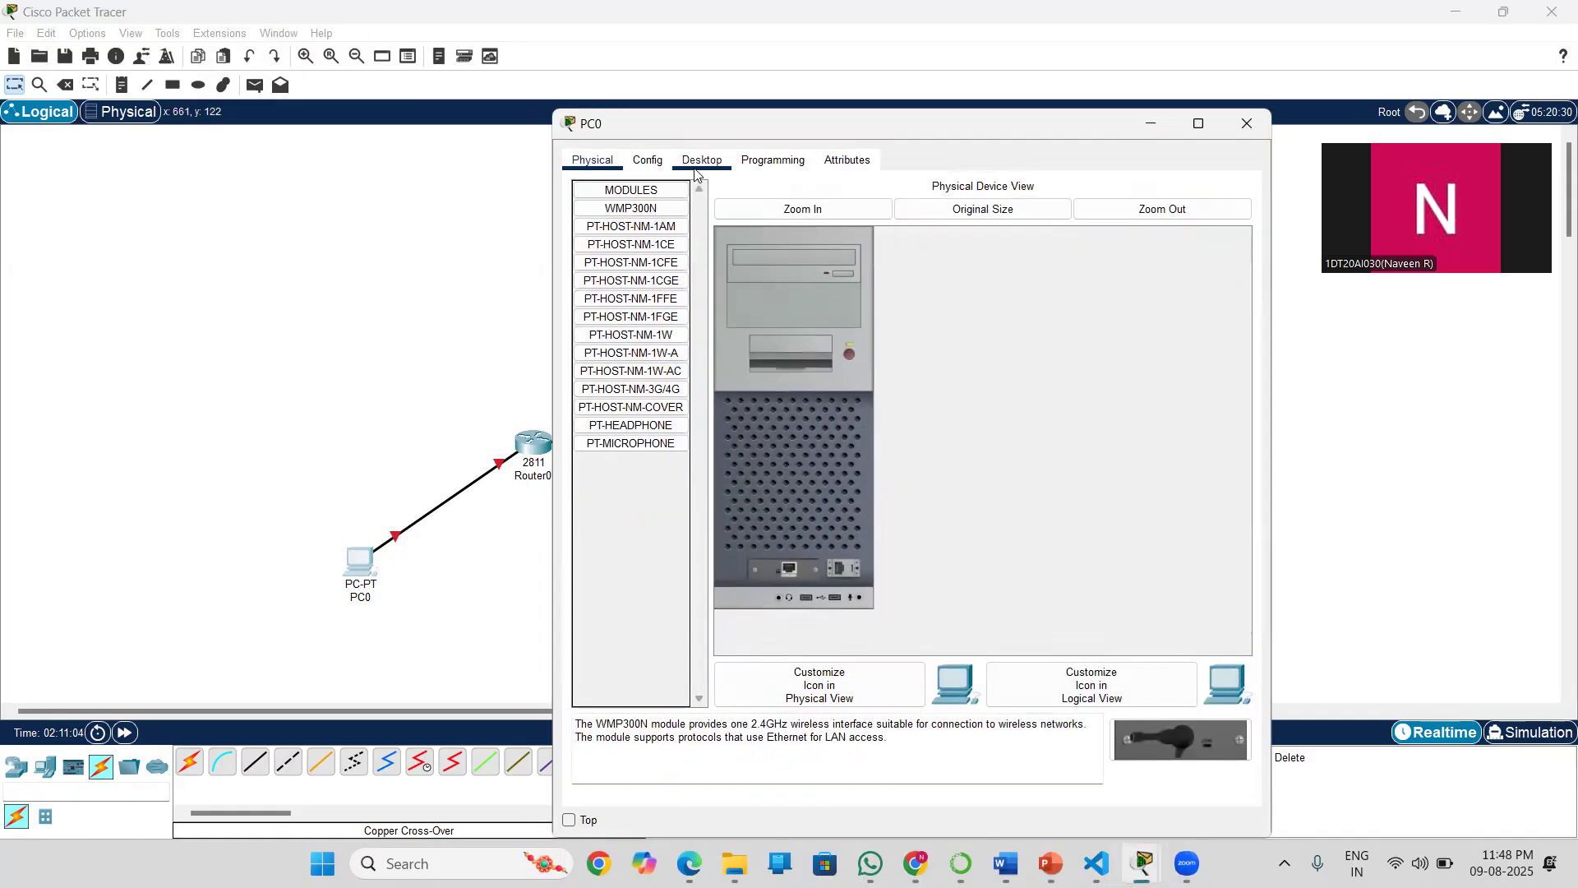
{"action": "left_click", "coordinate": [705, 166]}
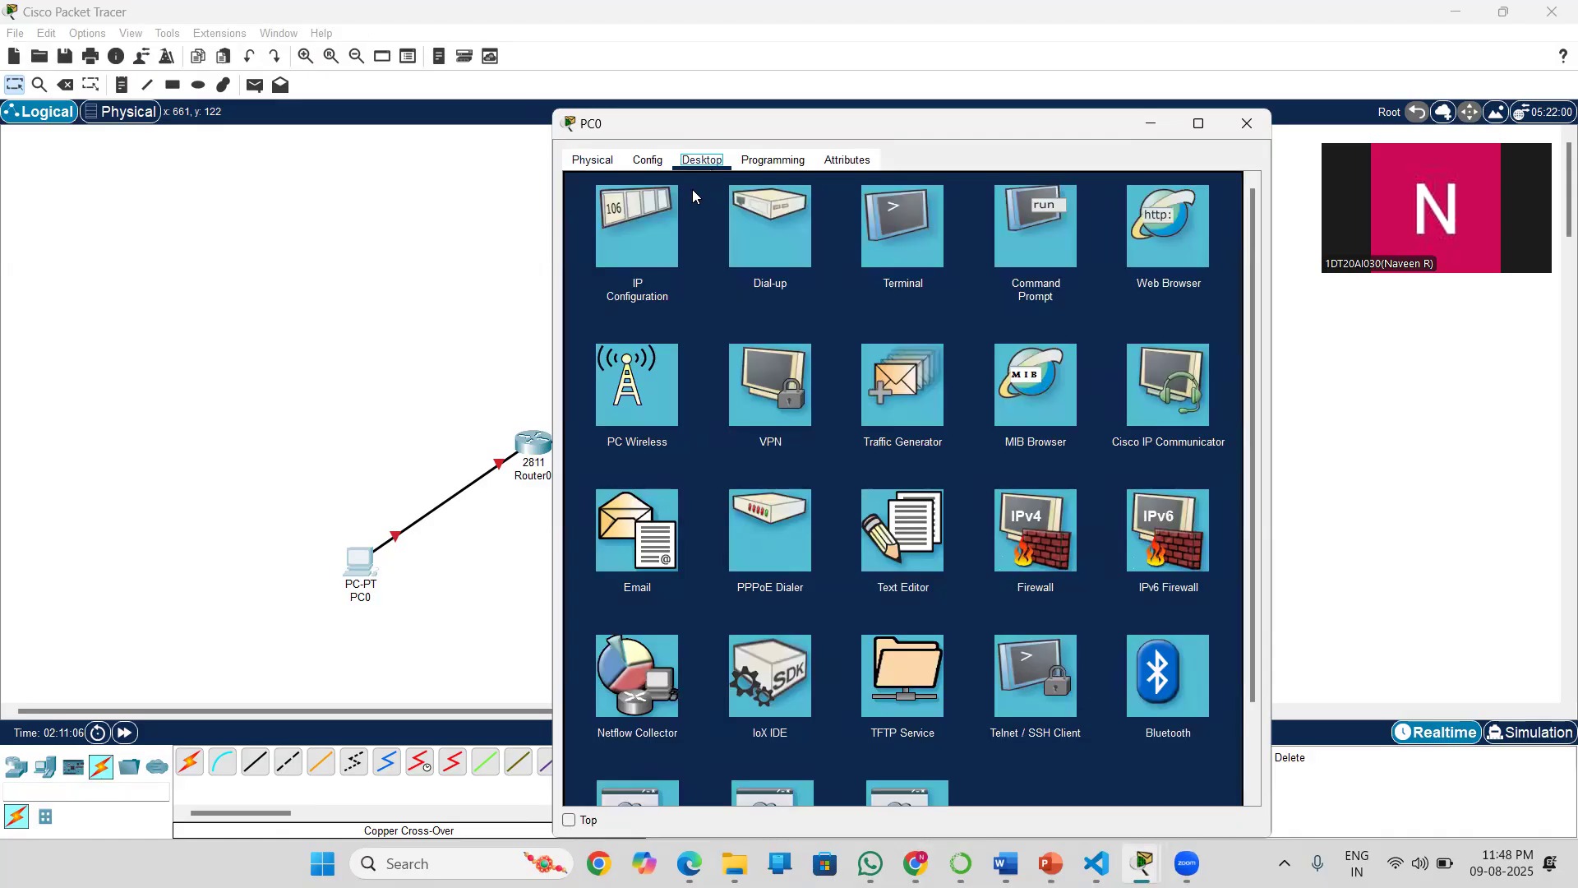
{"action": "left_click", "coordinate": [638, 231]}
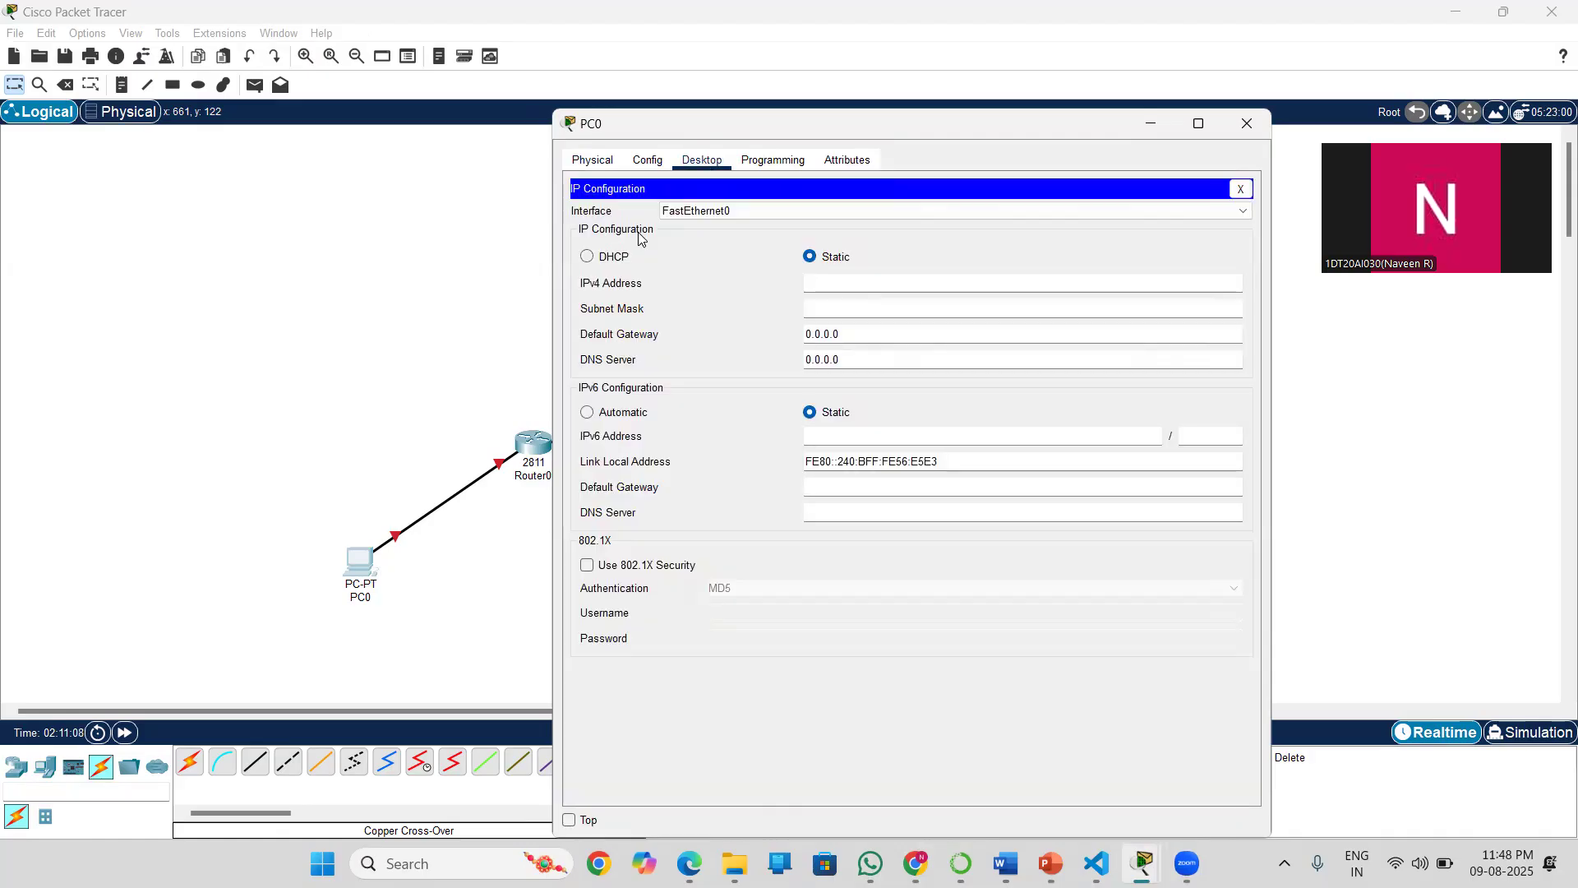
{"action": "left_click", "coordinate": [912, 282]}
{"action": "type", "text": "192.168.1.10"}
{"action": "left_click", "coordinate": [880, 306]}
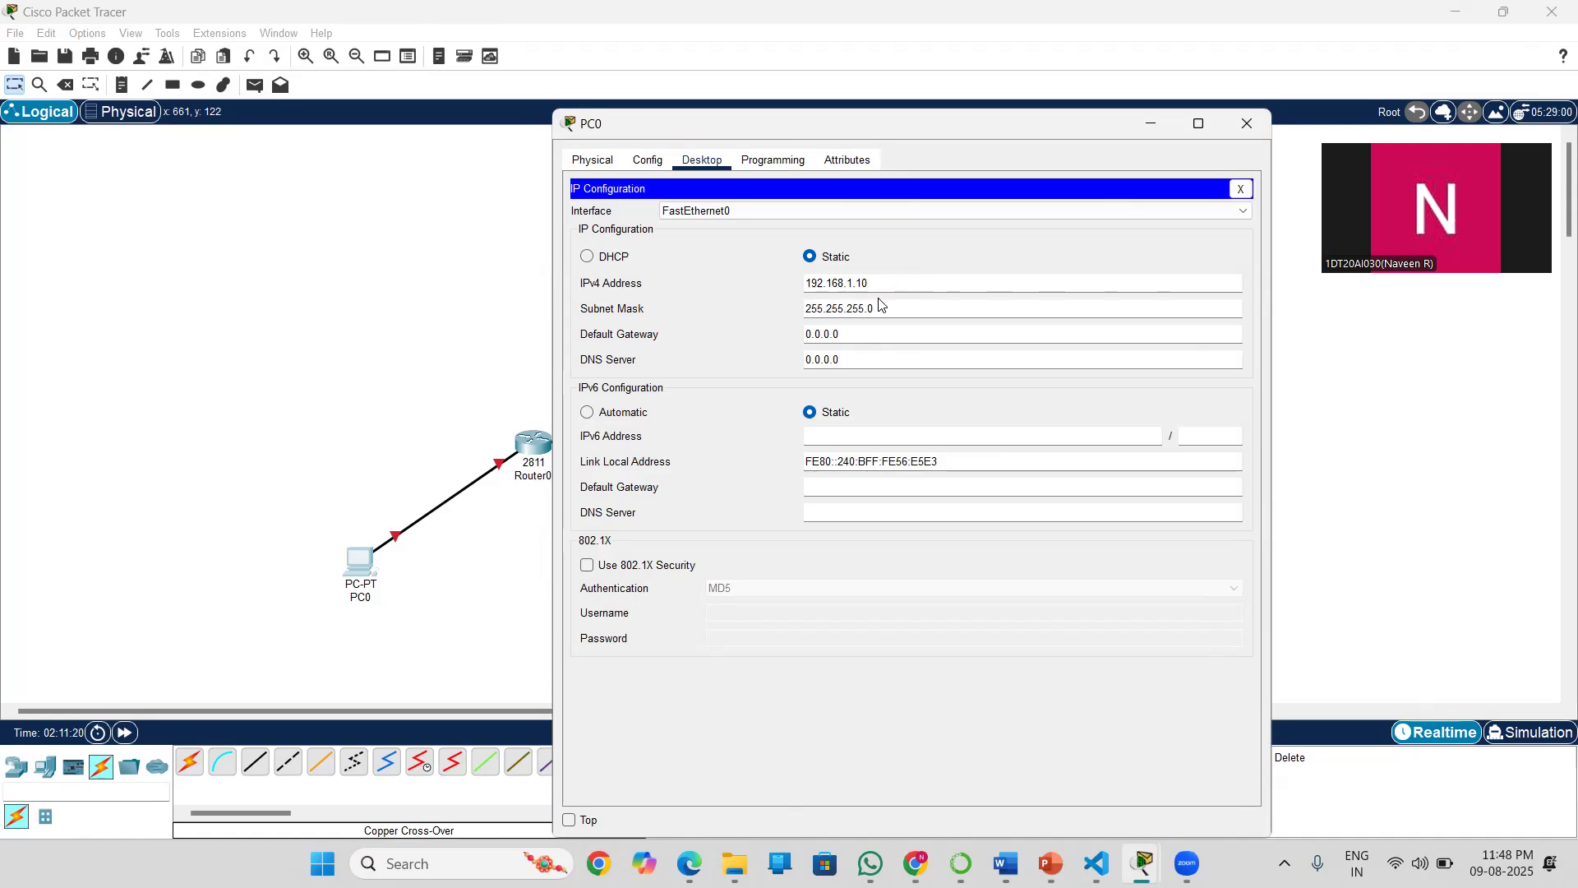
Set PC0's IPv4 default gateway to 192.168.1.1 and close its configuration window.
{"action": "left_click", "coordinate": [858, 334]}
{"action": "double_click", "coordinate": [815, 335]}
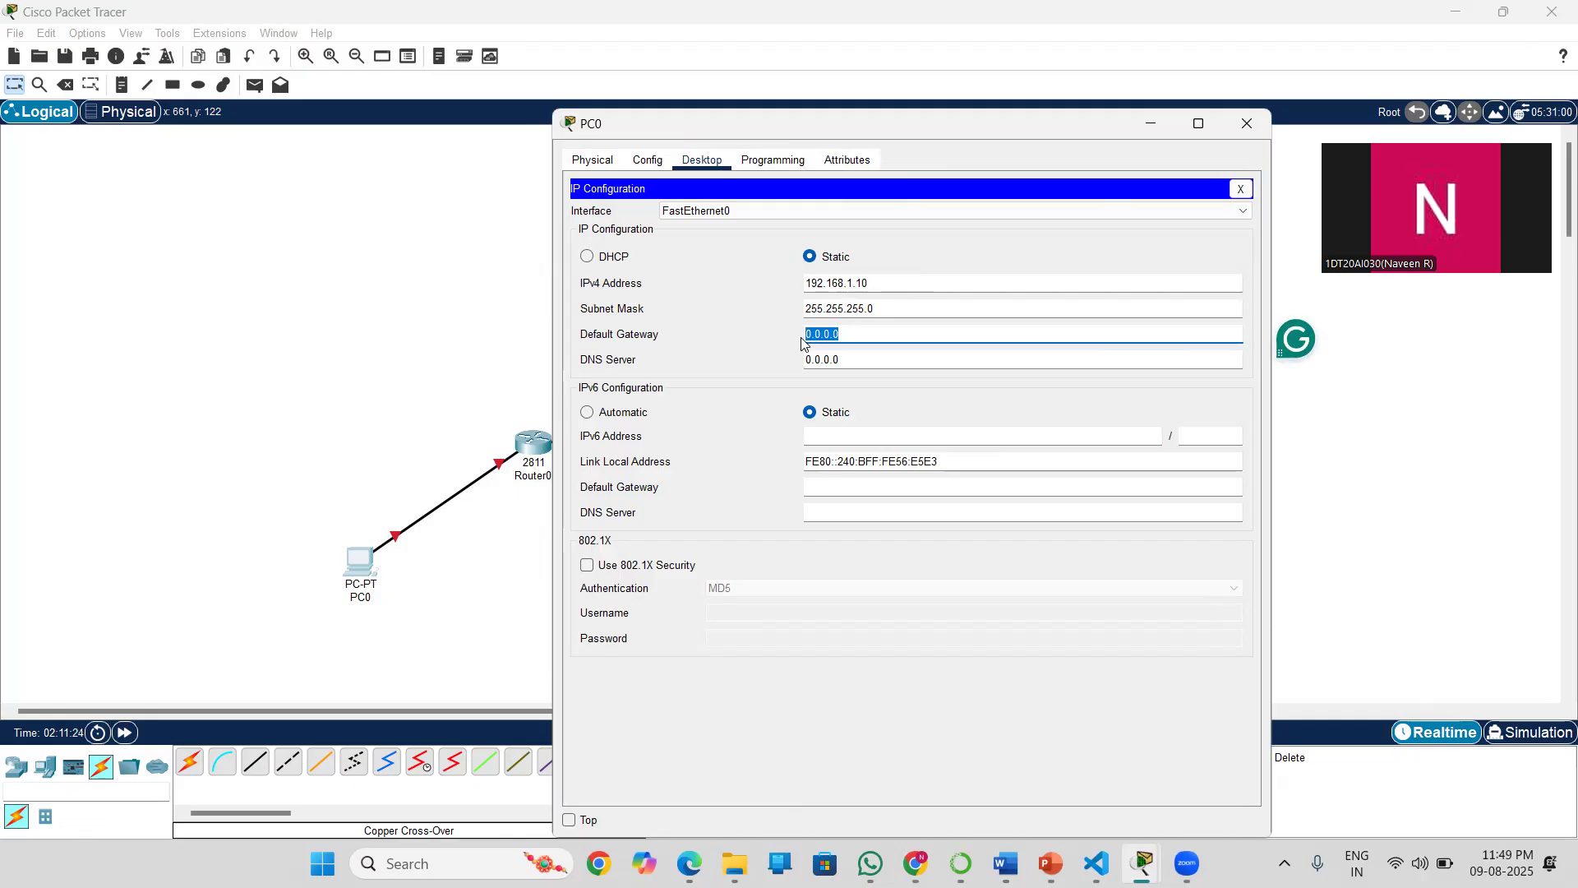
{"action": "key", "text": "BackSpace"}
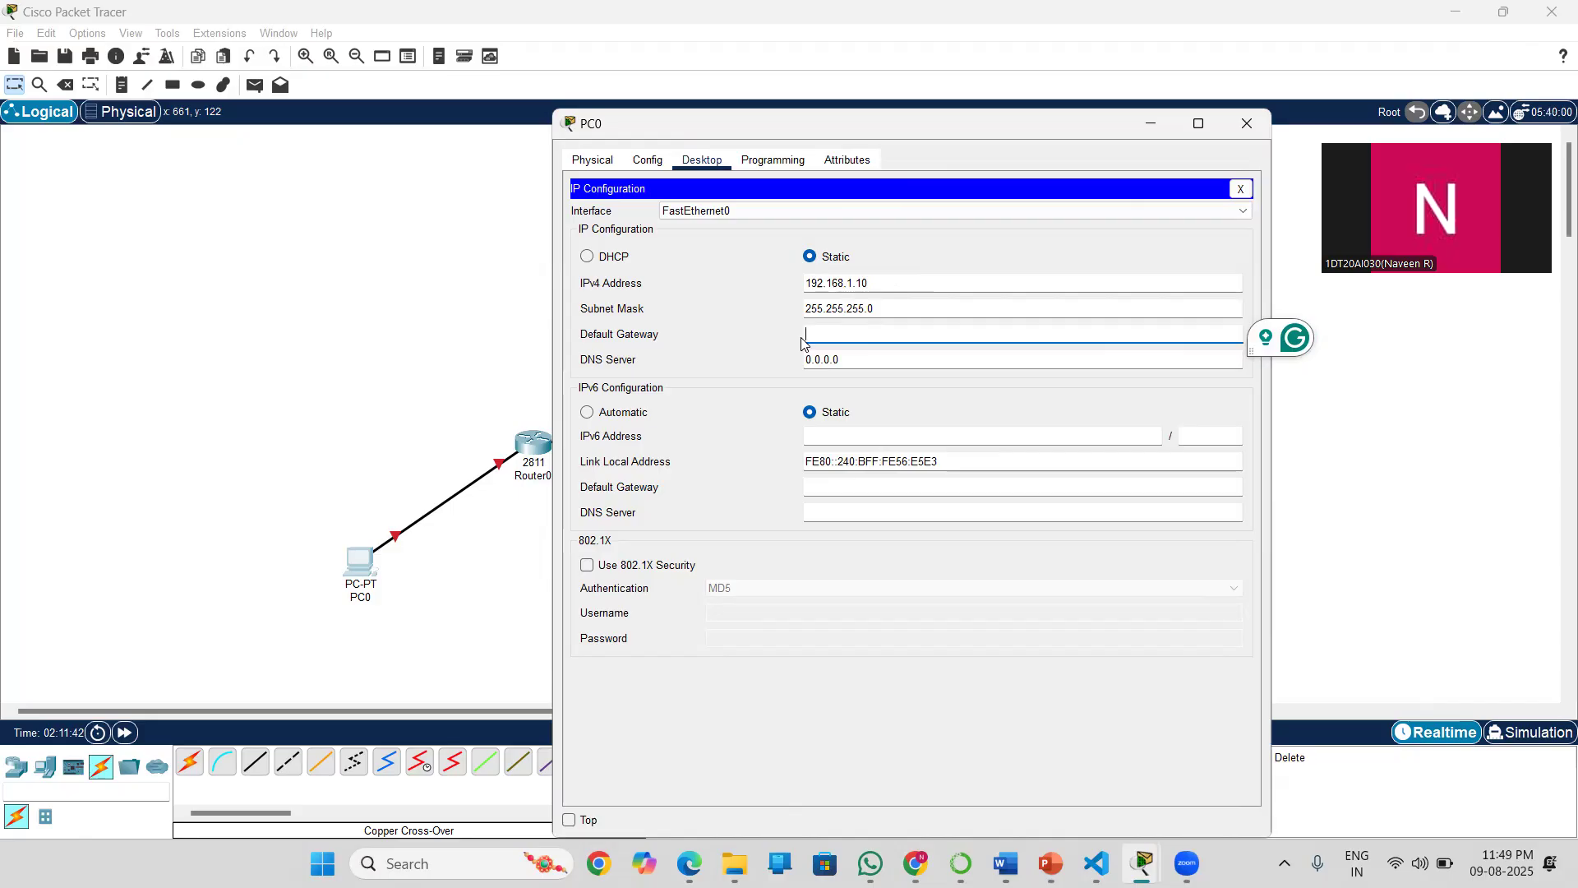
{"action": "type", "text": "192.168"}
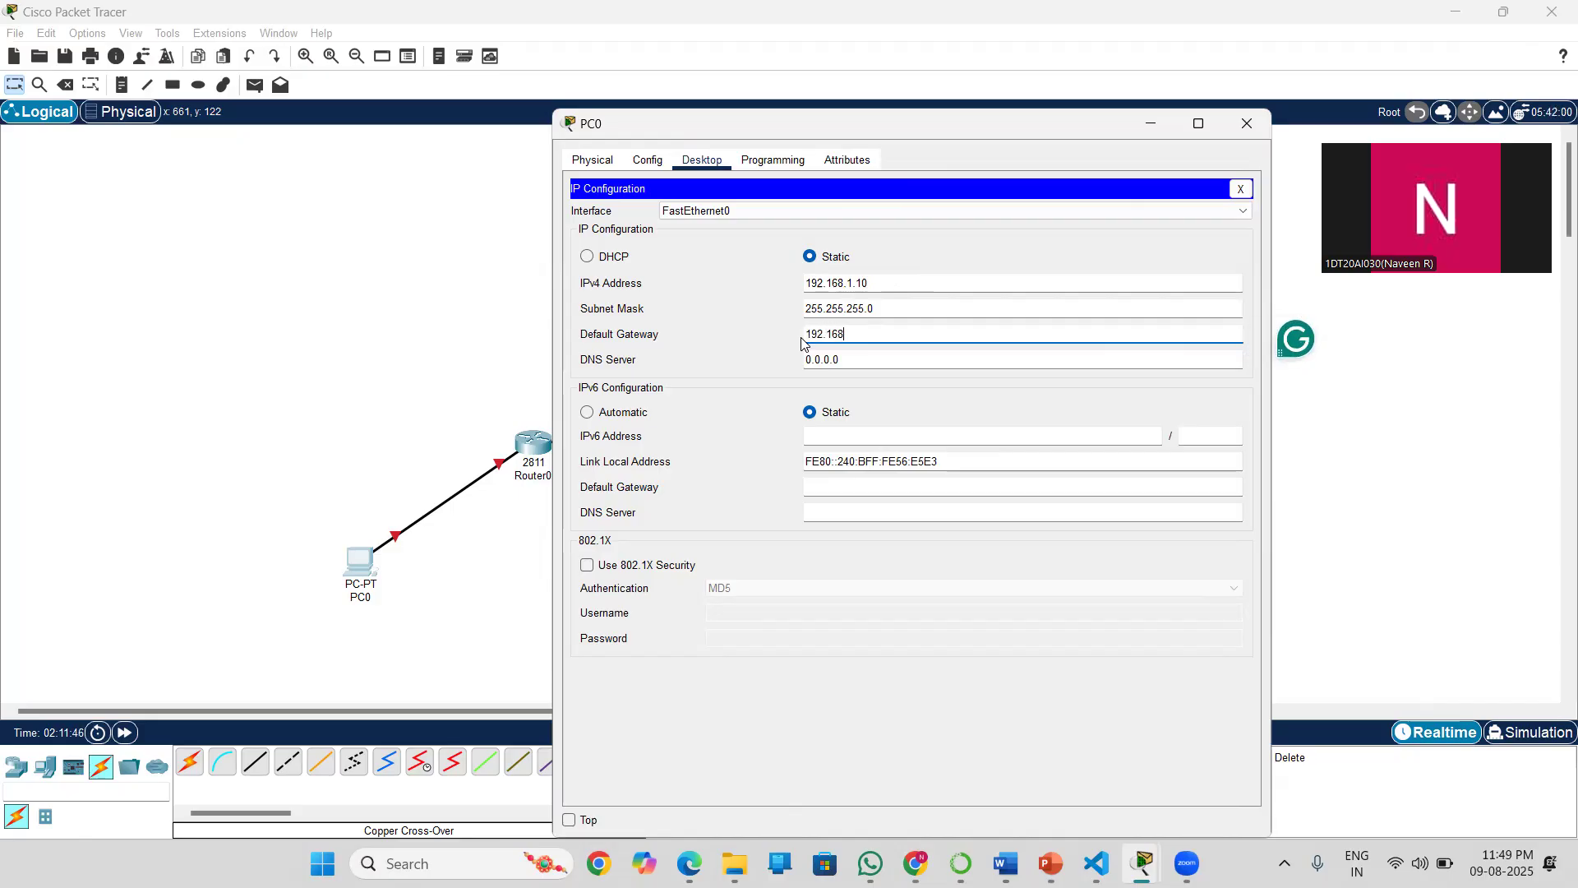
{"action": "type", "text": ".1.1"}
{"action": "left_click", "coordinate": [1255, 128]}
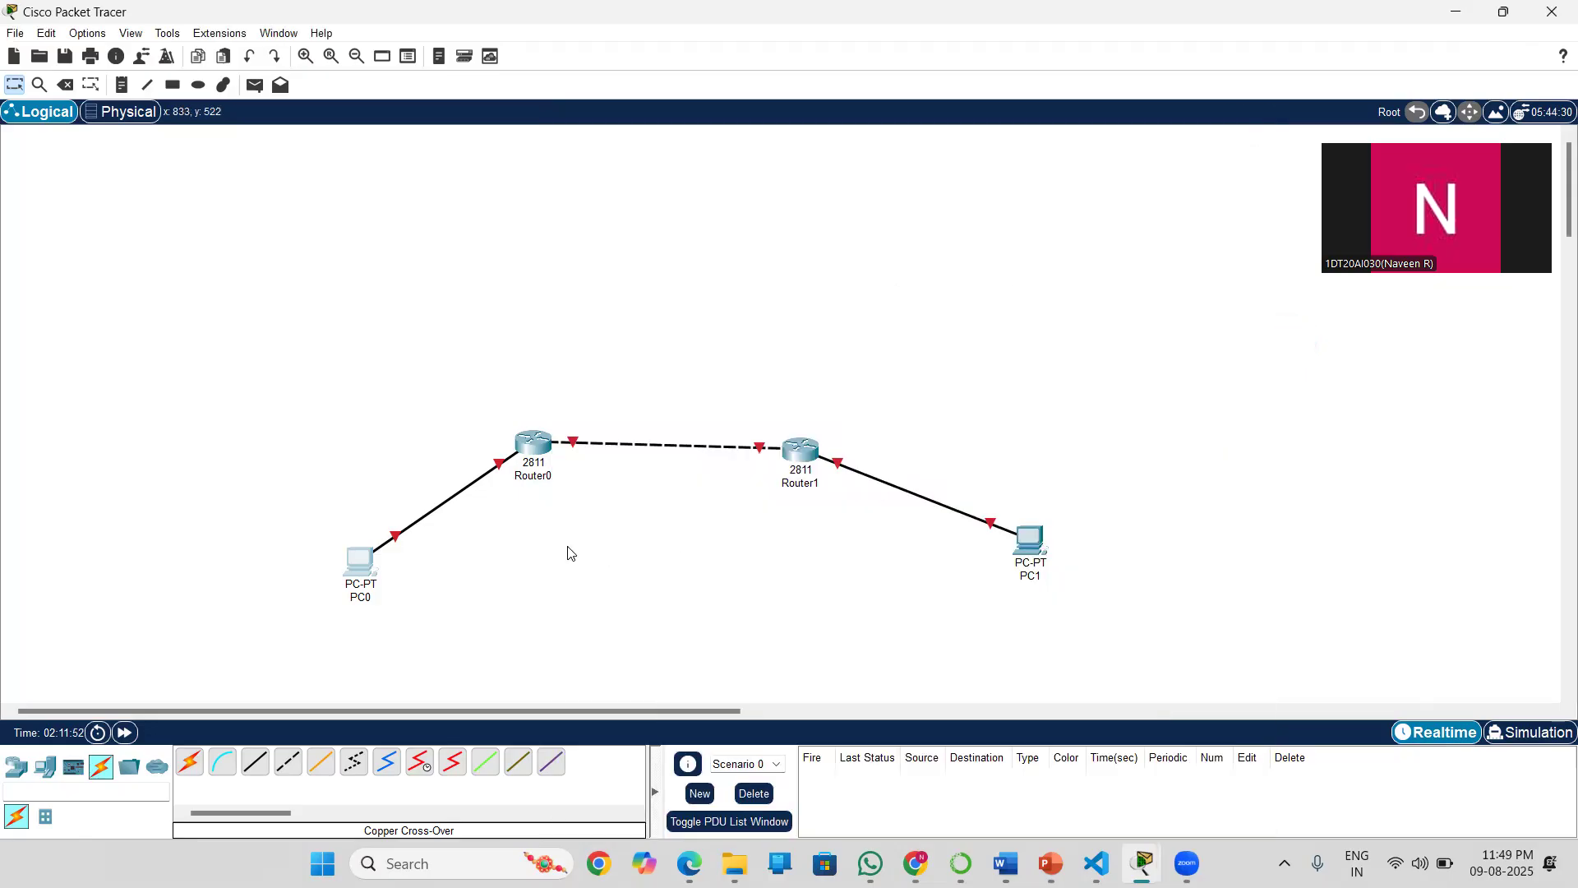
Give PC1 the static IPv4 address 192.168.2.10 with subnet mask 255.255.255.0.
{"action": "left_click", "coordinate": [1034, 539]}
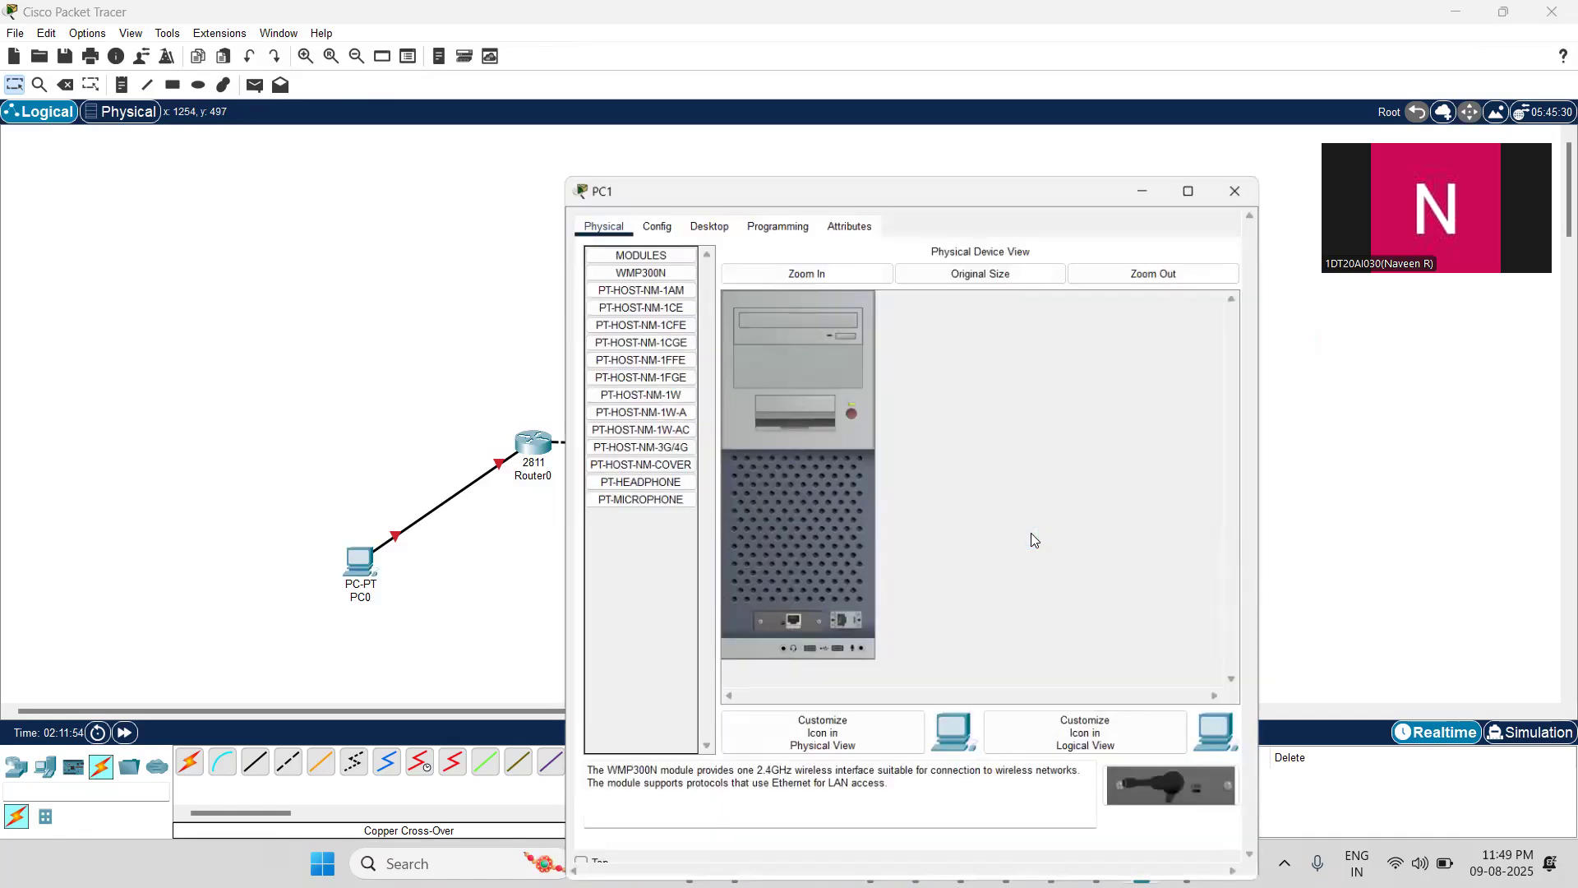
{"action": "left_click", "coordinate": [705, 219]}
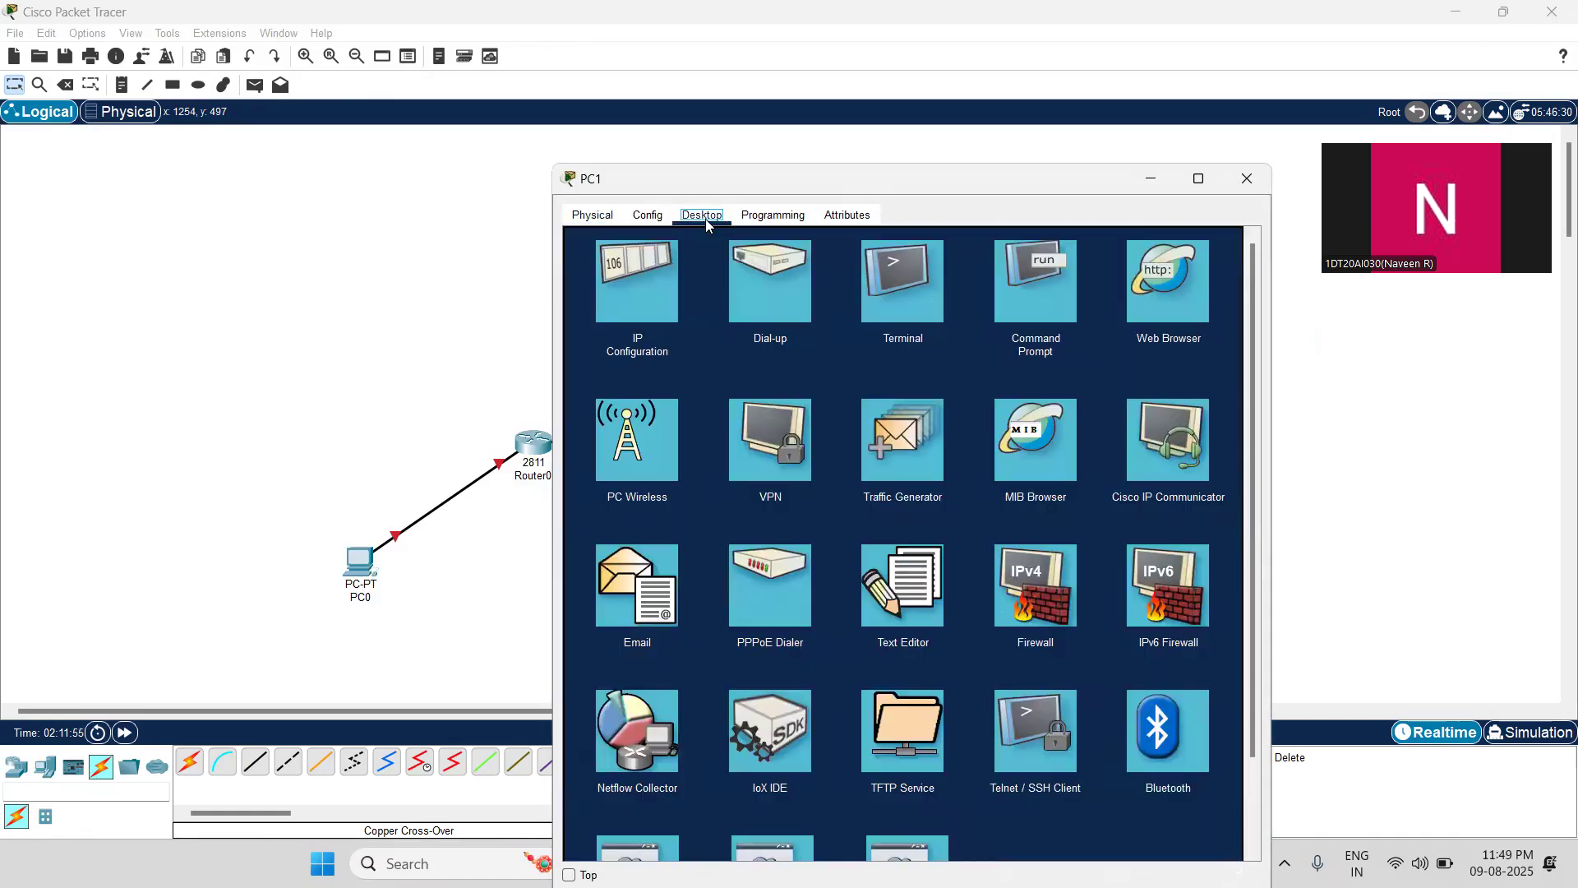
{"action": "left_click", "coordinate": [630, 316]}
{"action": "left_click", "coordinate": [850, 339]}
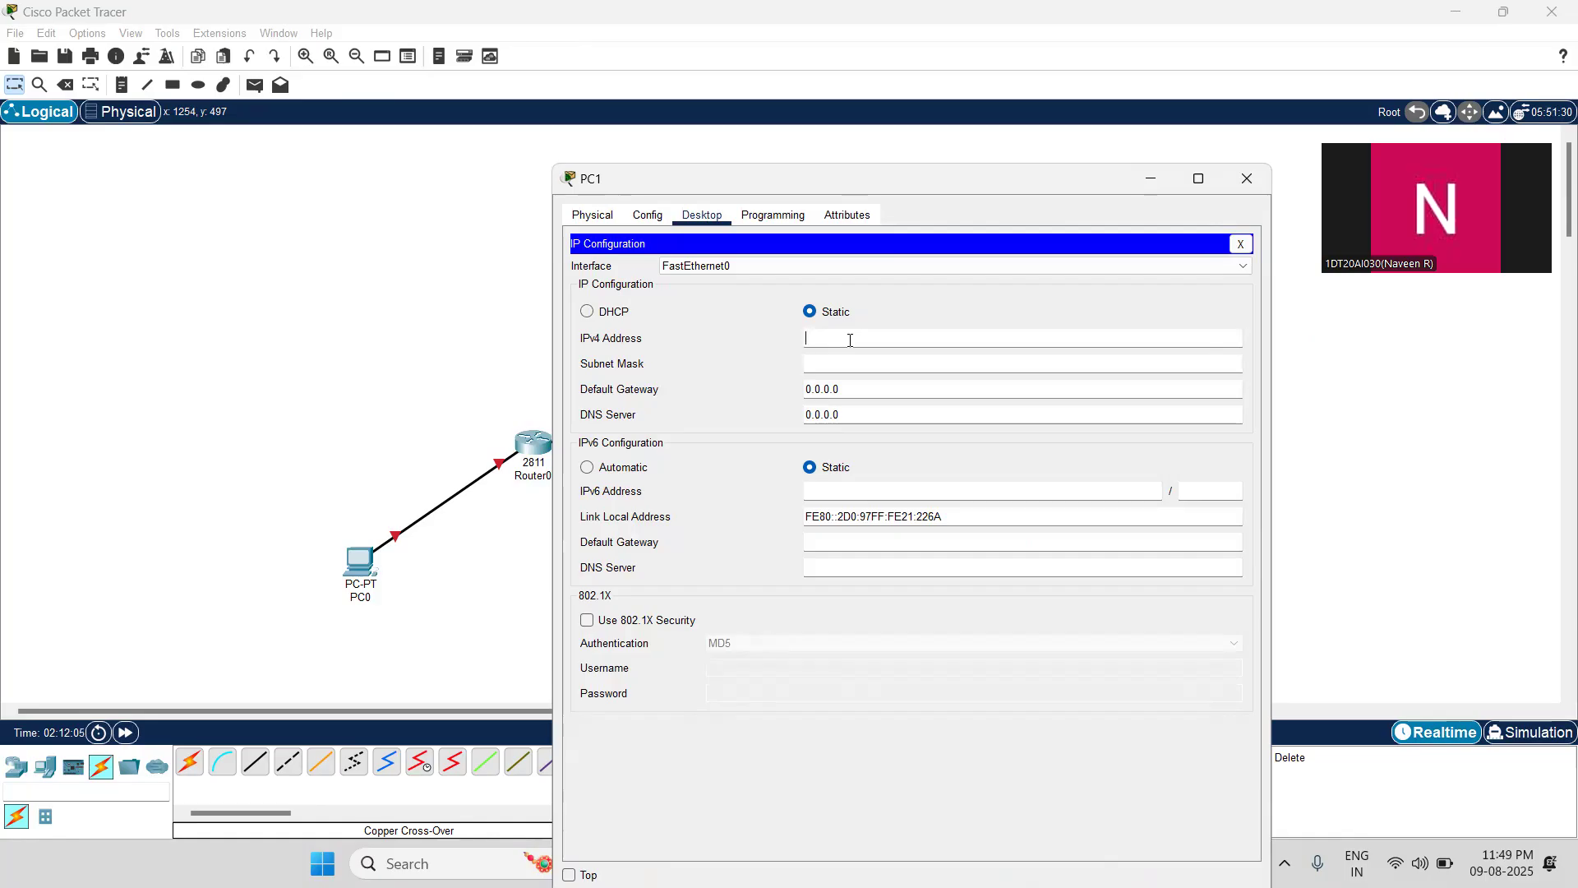
{"action": "type", "text": "192."}
{"action": "type", "text": "168."}
{"action": "type", "text": "1.10"}
{"action": "left_click", "coordinate": [853, 363]}
Set PC1's IPv4 default gateway to 192.168.2.1 and close its configuration window.
{"action": "left_click", "coordinate": [812, 392]}
{"action": "left_click_drag", "start_coordinate": [838, 390], "coordinate": [803, 391]}
{"action": "key", "text": "BackSpace"}
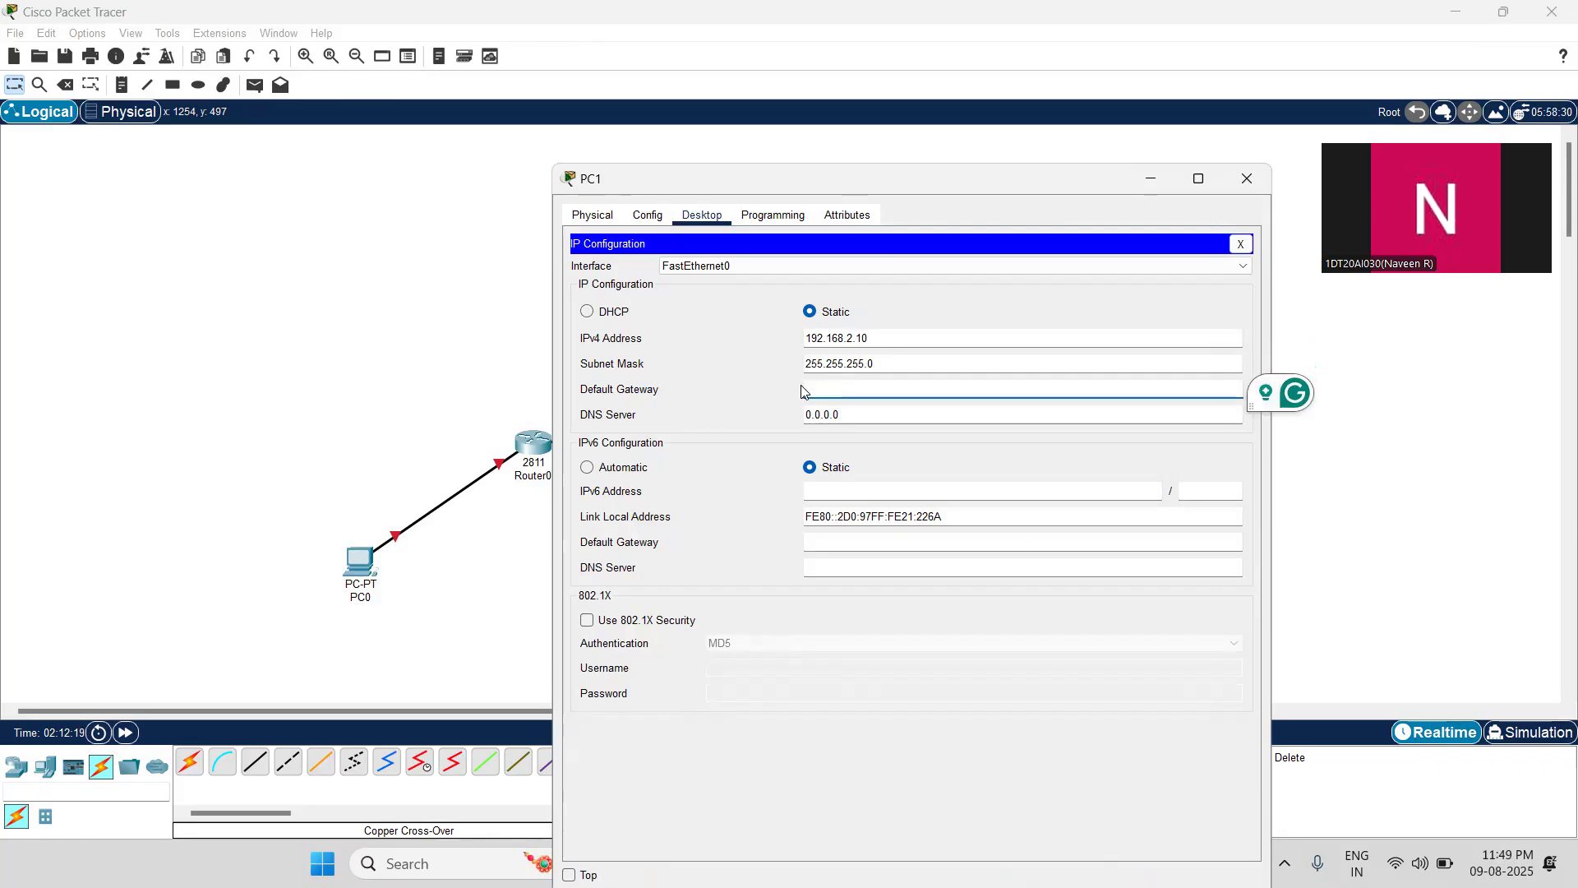
{"action": "type", "text": "192.168"}
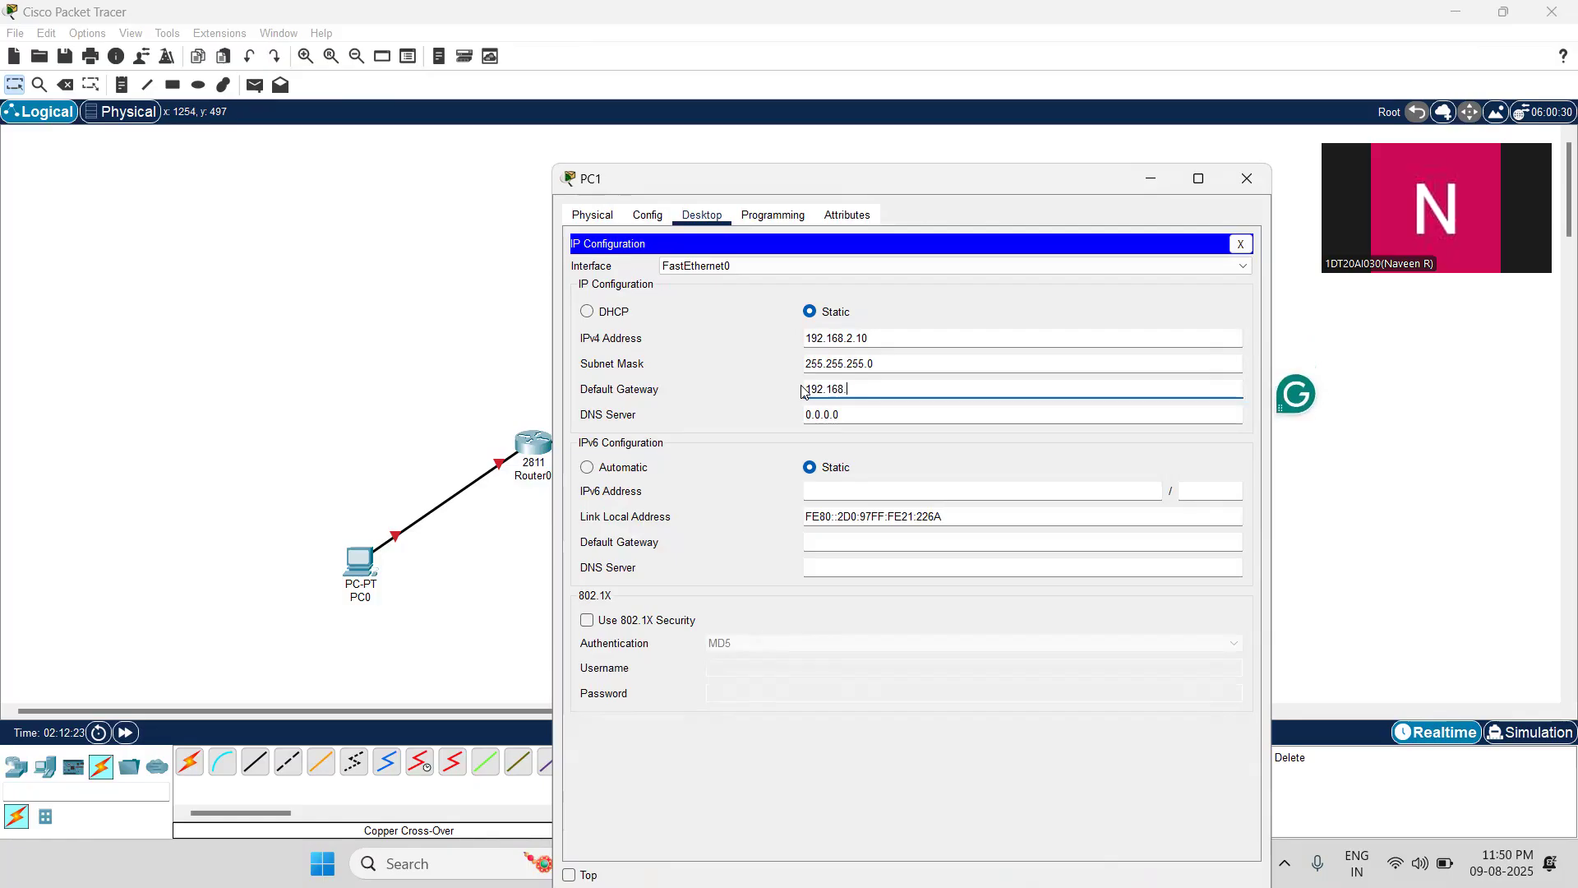
{"action": "type", "text": ".1.1"}
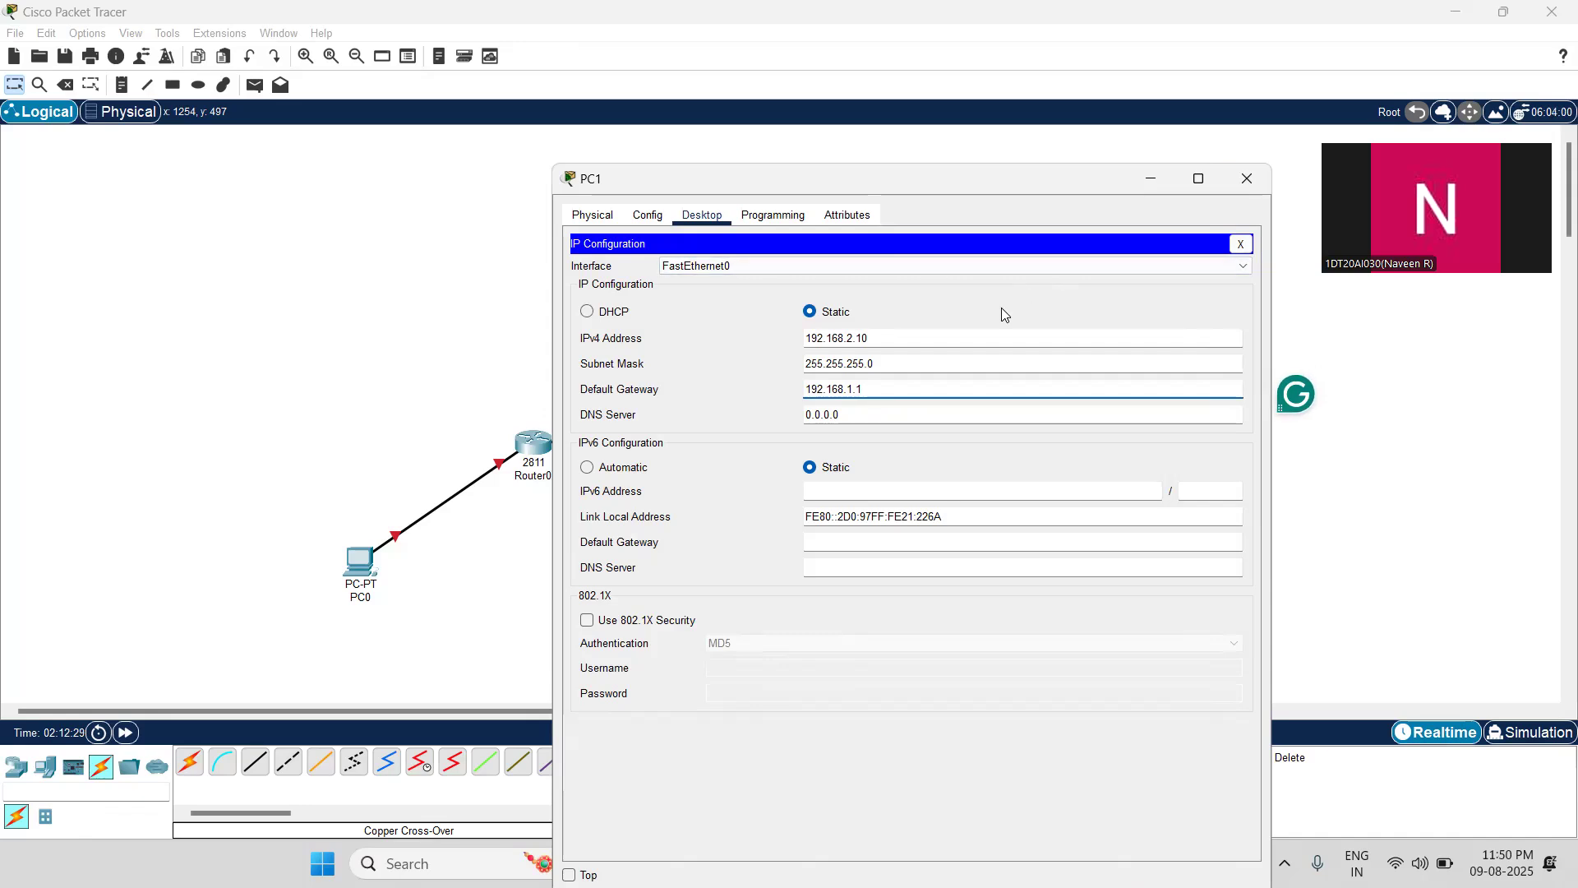
{"action": "key", "text": "BackSpace"}
{"action": "key", "text": "BackSpace"}
{"action": "key", "text": "BackSpace"}
{"action": "type", "text": "2.1"}
{"action": "left_click", "coordinate": [1247, 179]}
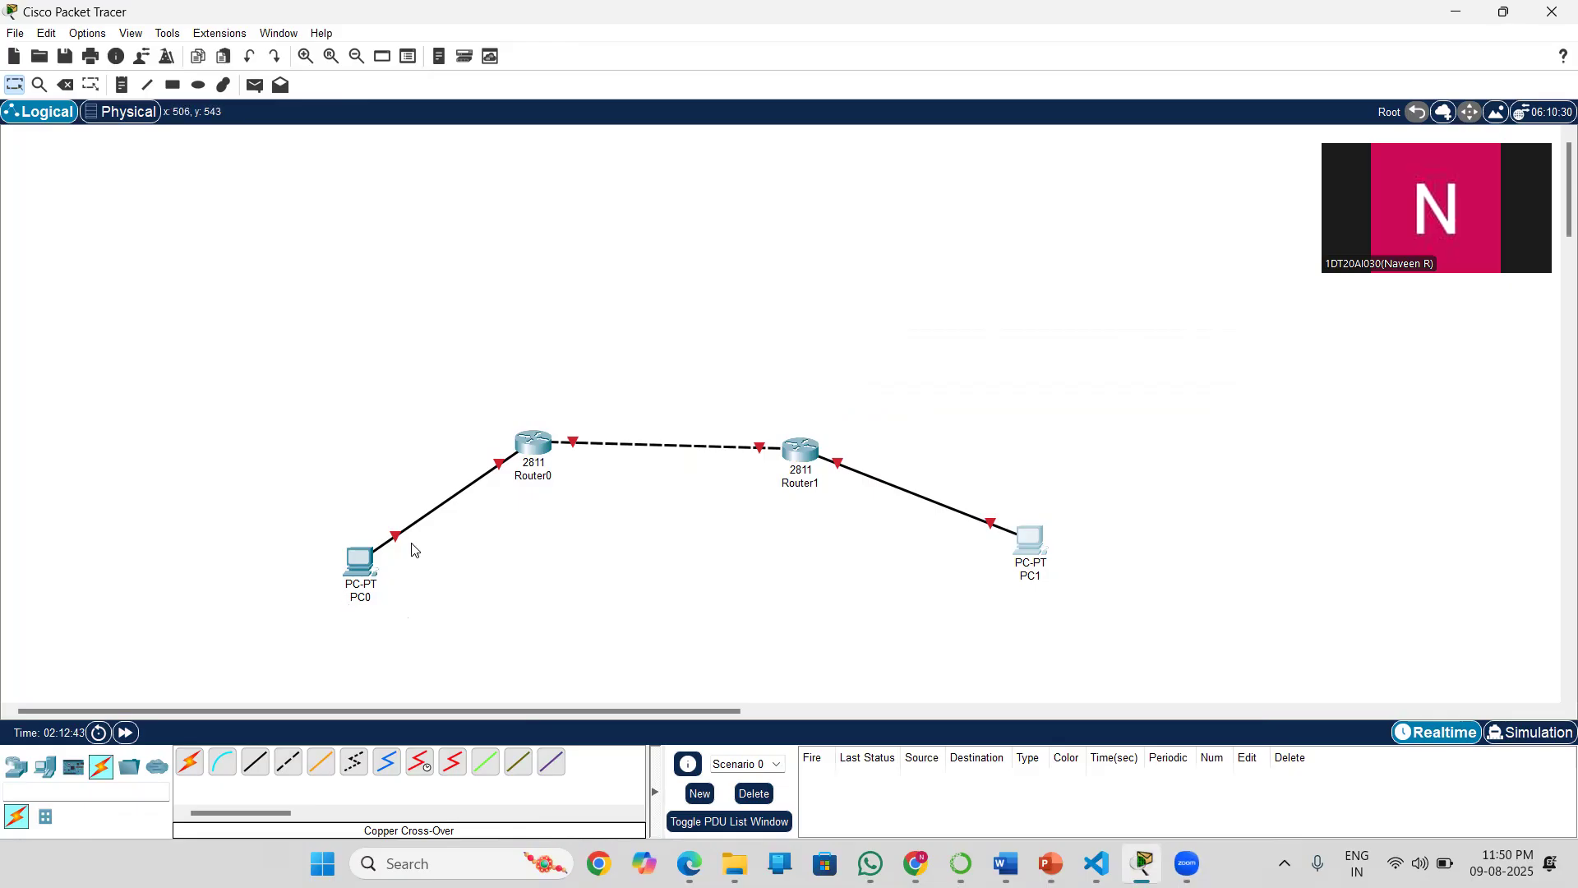
Start a command-line session on Router0 up to the user prompt, and close the router's window.
{"action": "mouse_move", "coordinate": [380, 547]}
{"action": "mouse_move", "coordinate": [540, 448]}
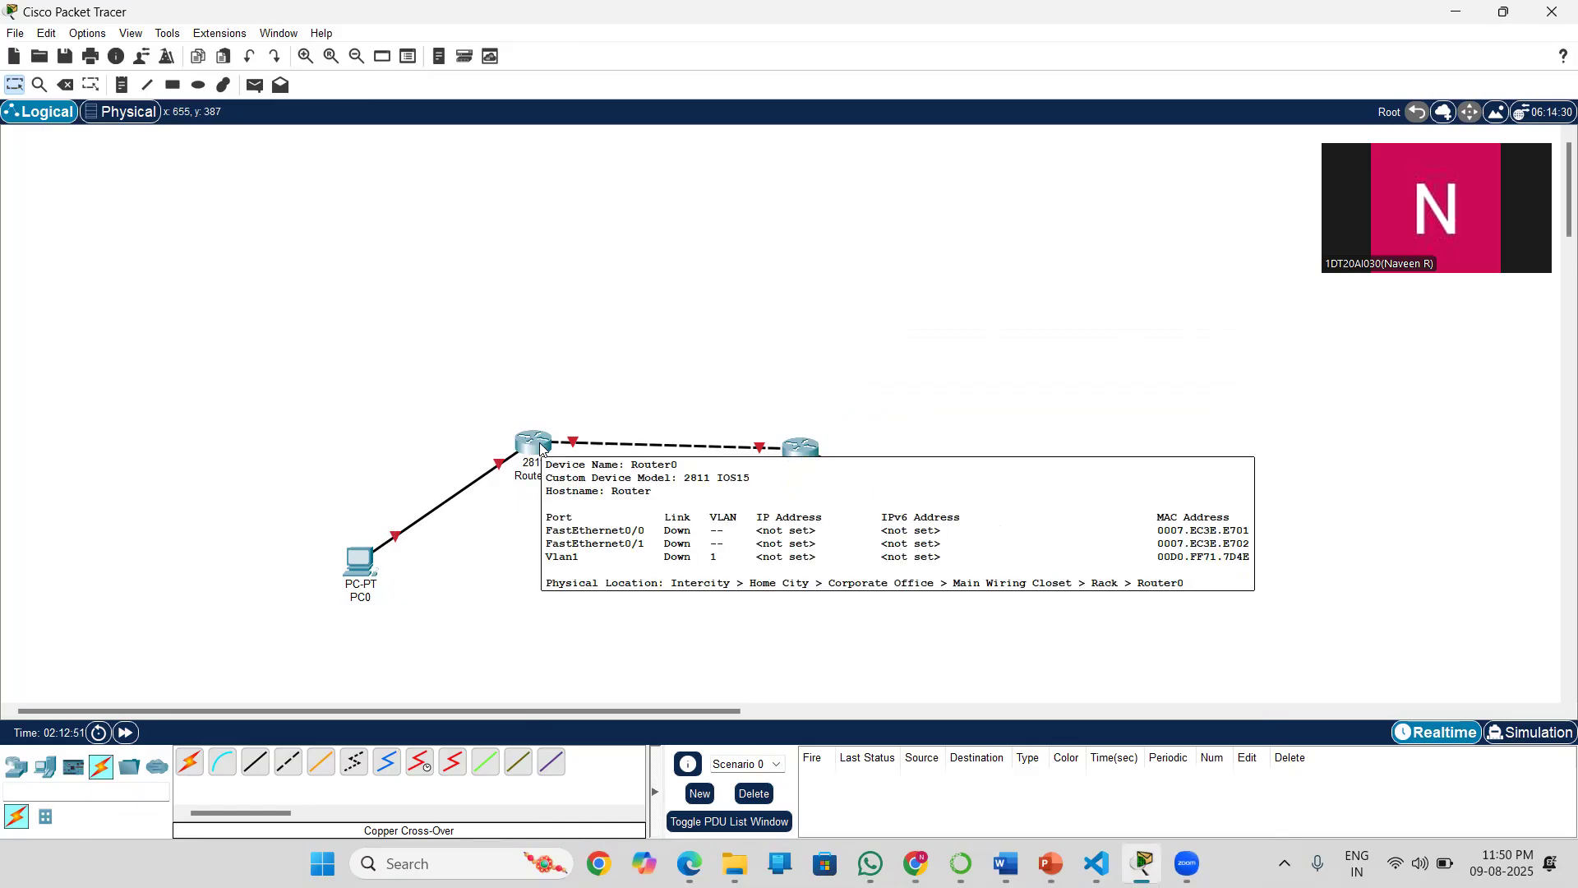
{"action": "left_click", "coordinate": [534, 444]}
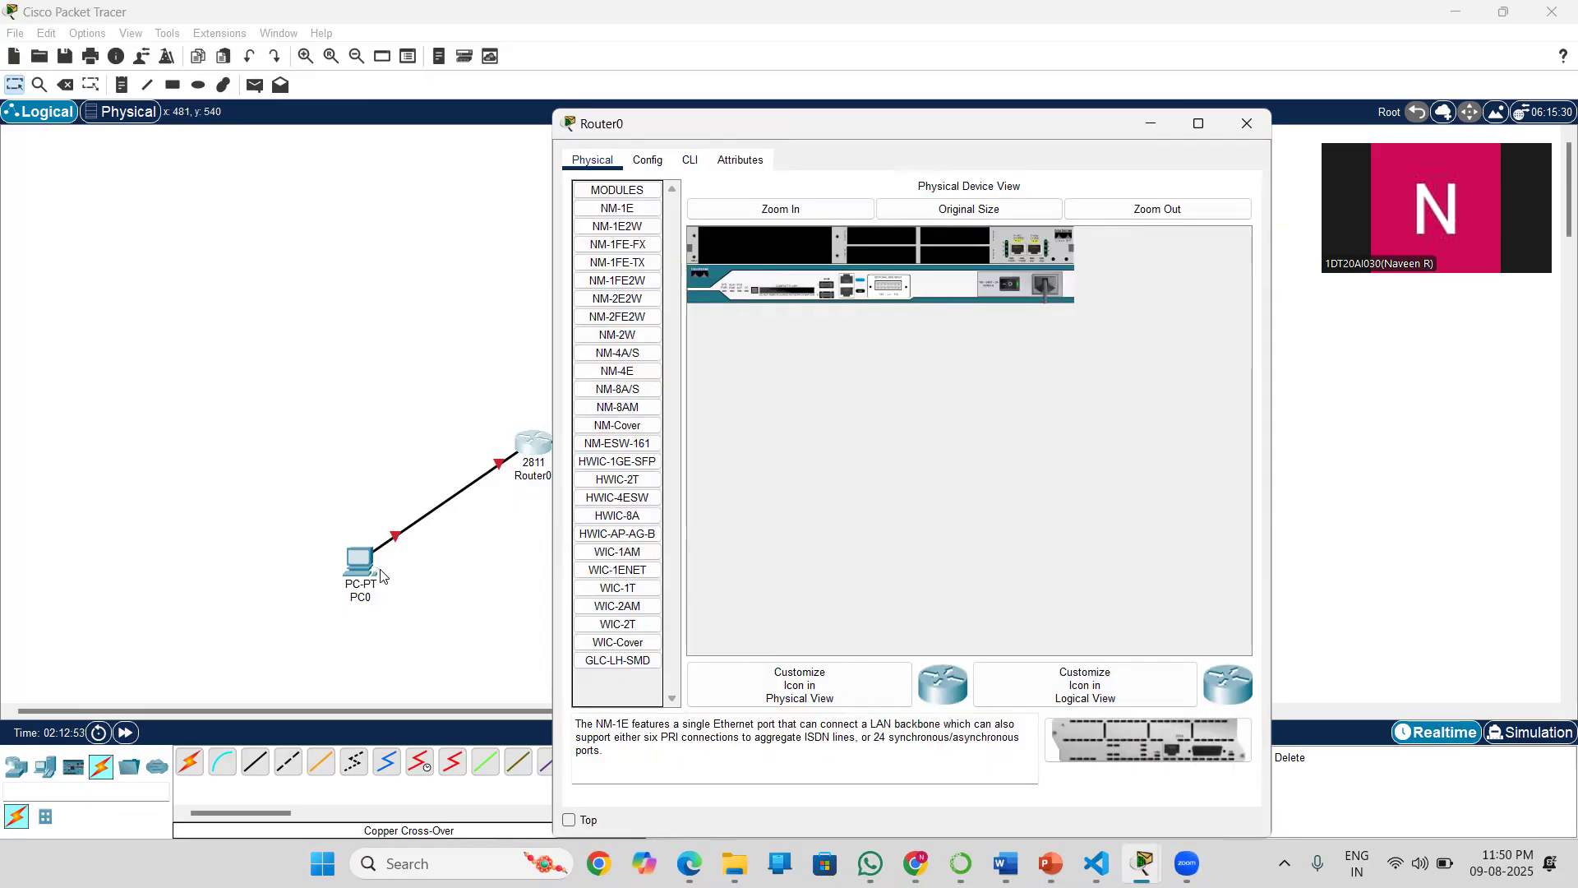
{"action": "left_click", "coordinate": [361, 563]}
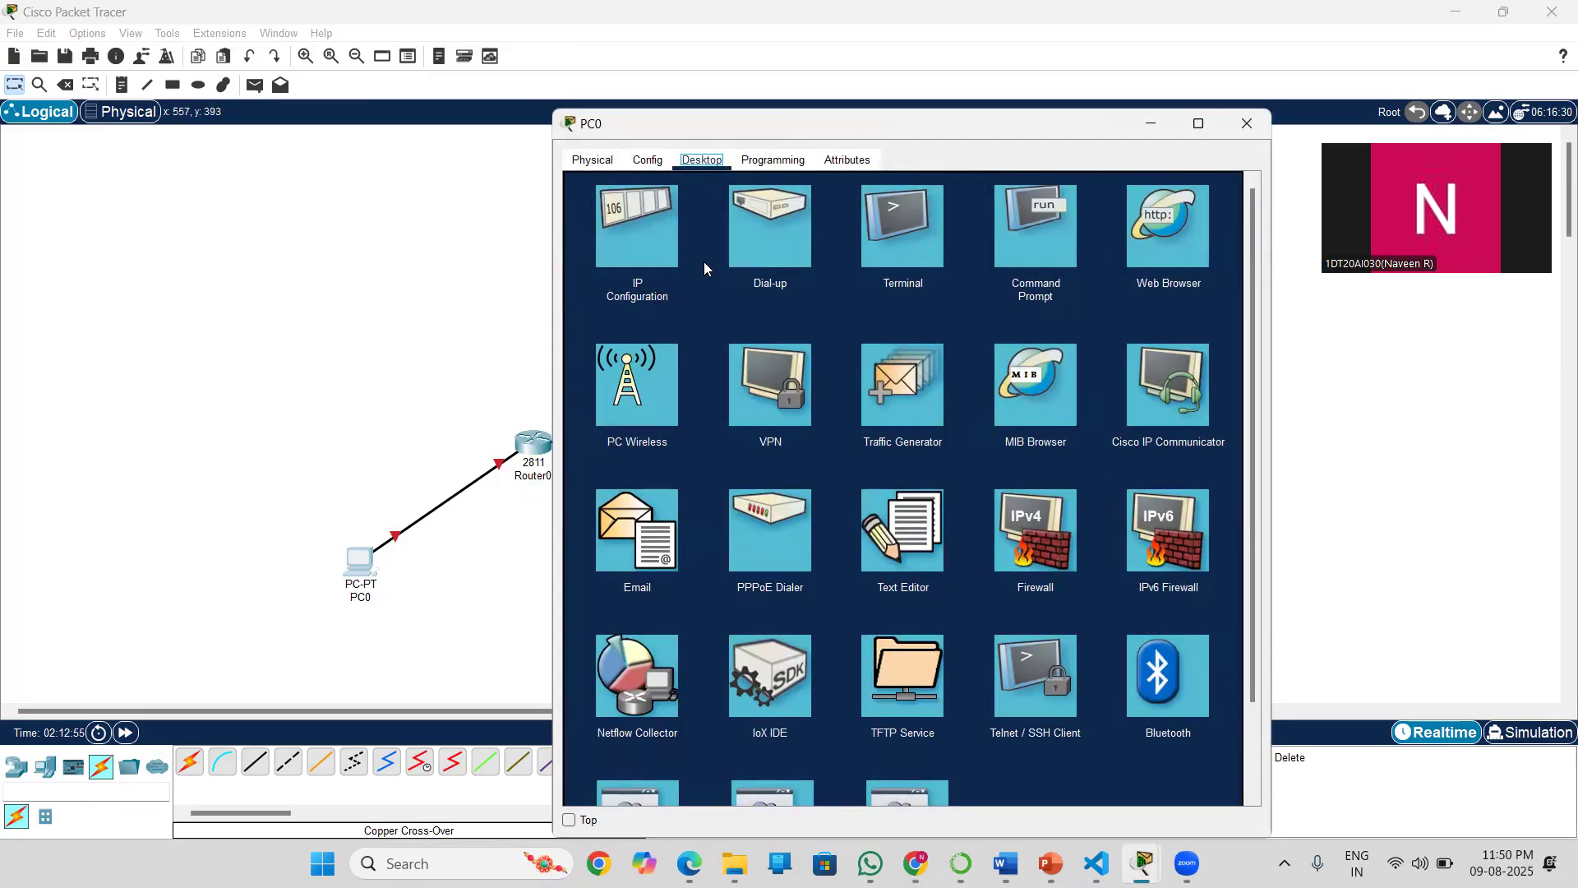
{"action": "left_click", "coordinate": [536, 445]}
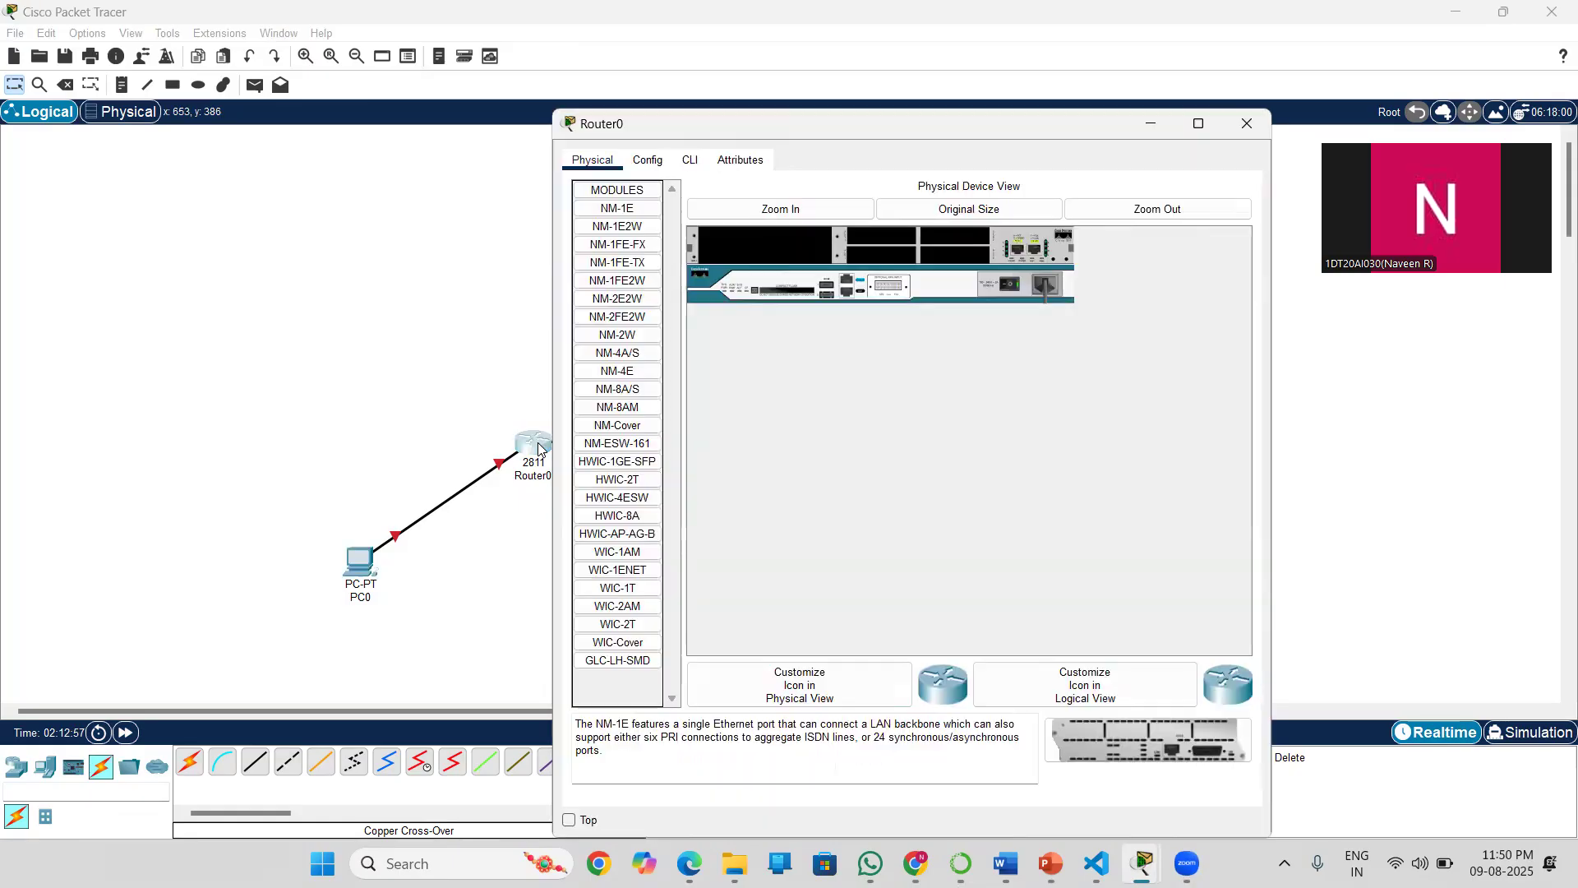
{"action": "left_click", "coordinate": [646, 161]}
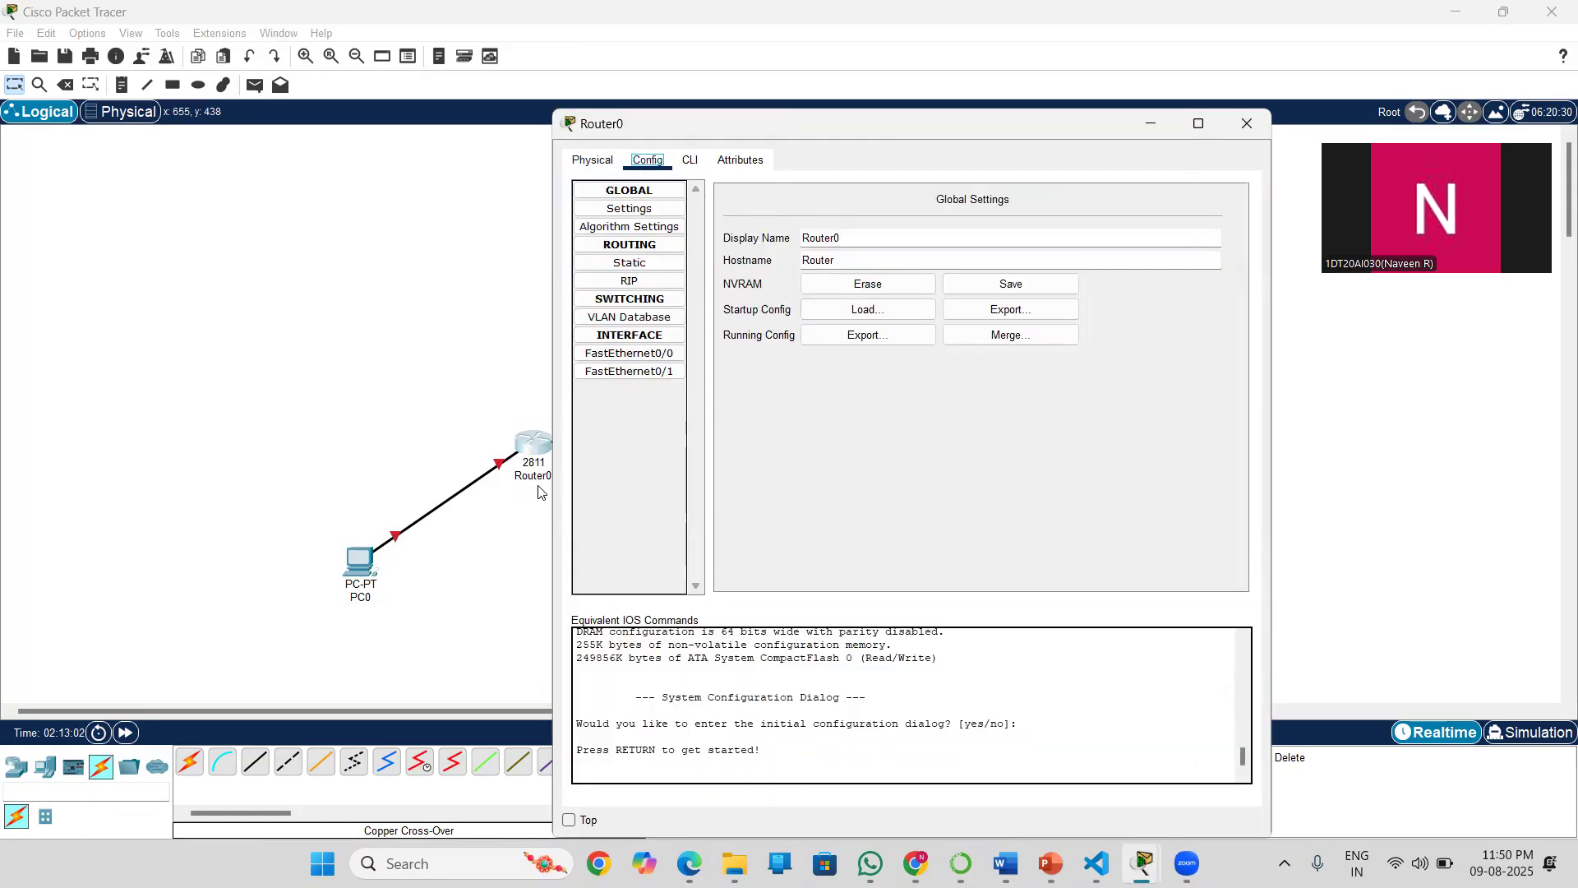
{"action": "left_click", "coordinate": [690, 163]}
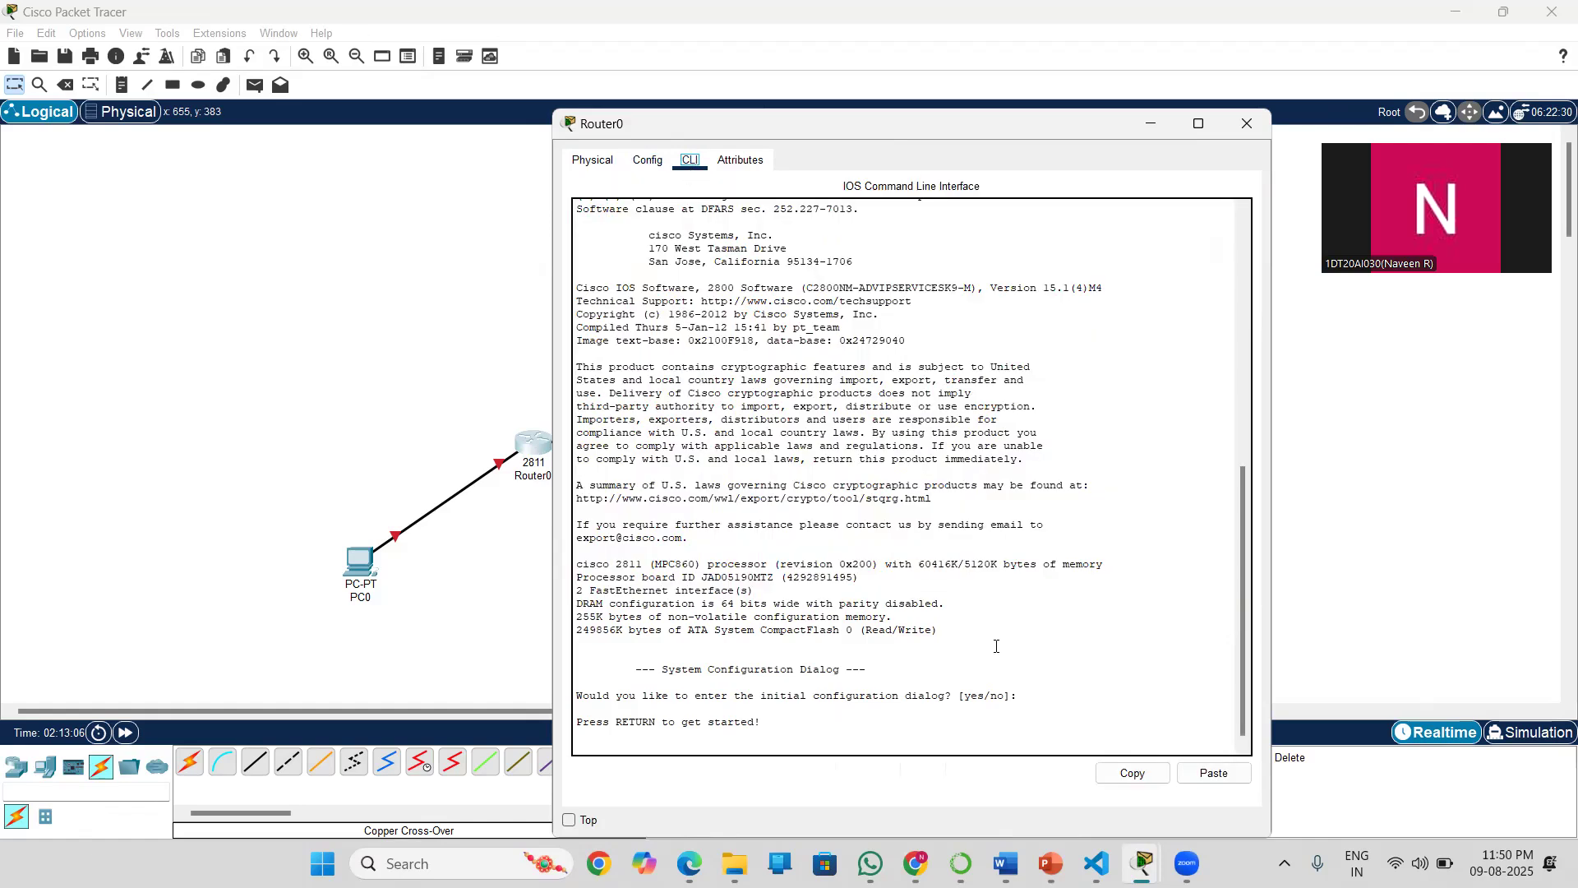
{"action": "left_click", "coordinate": [1050, 707]}
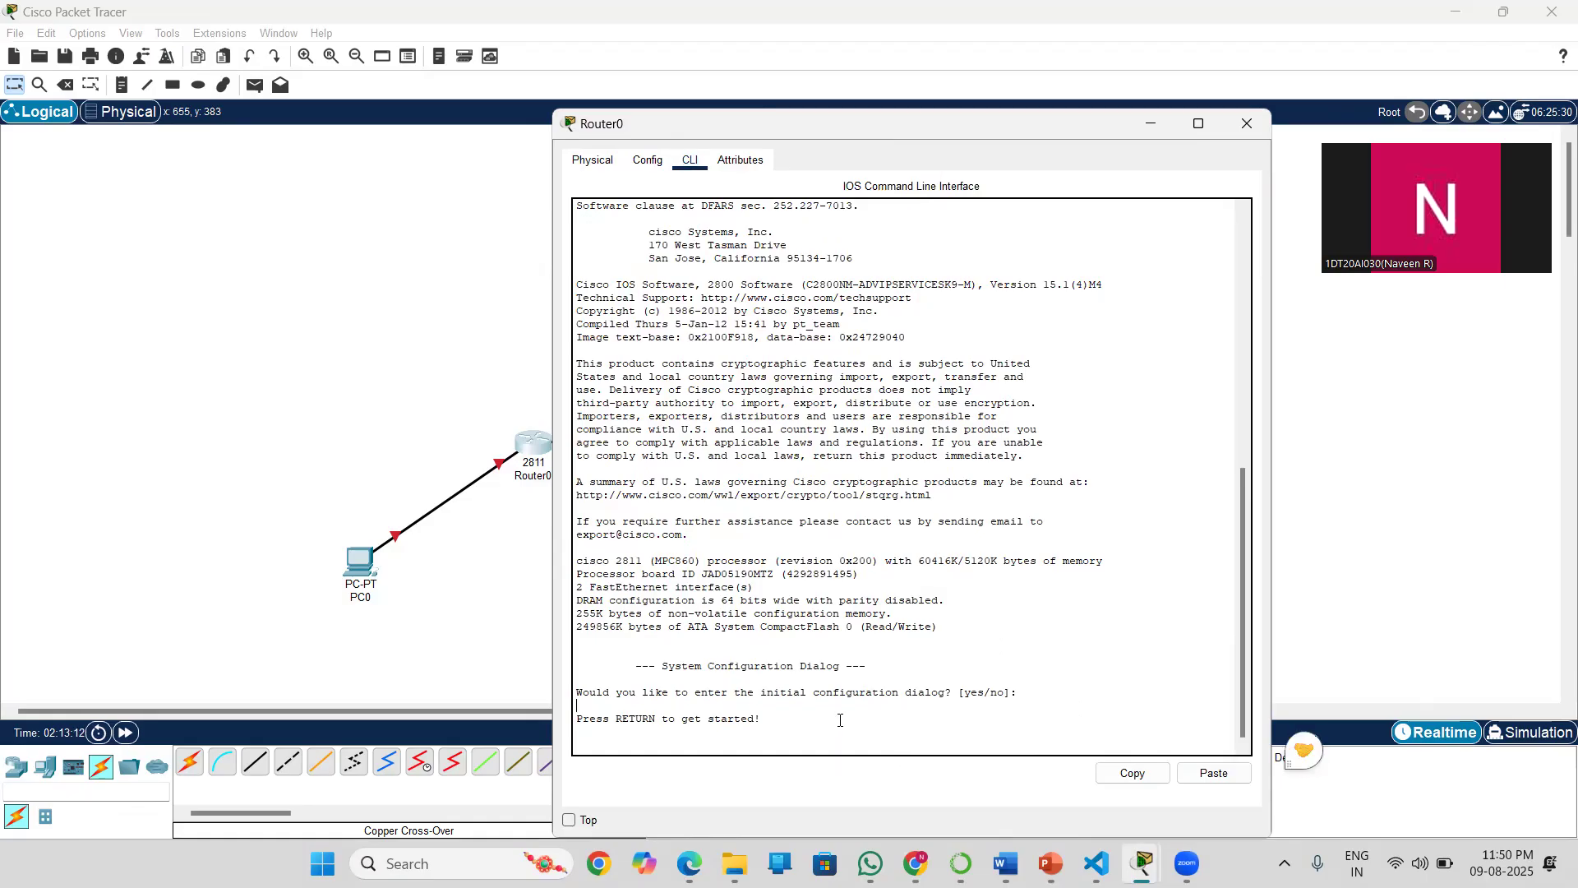
{"action": "key", "text": "Return"}
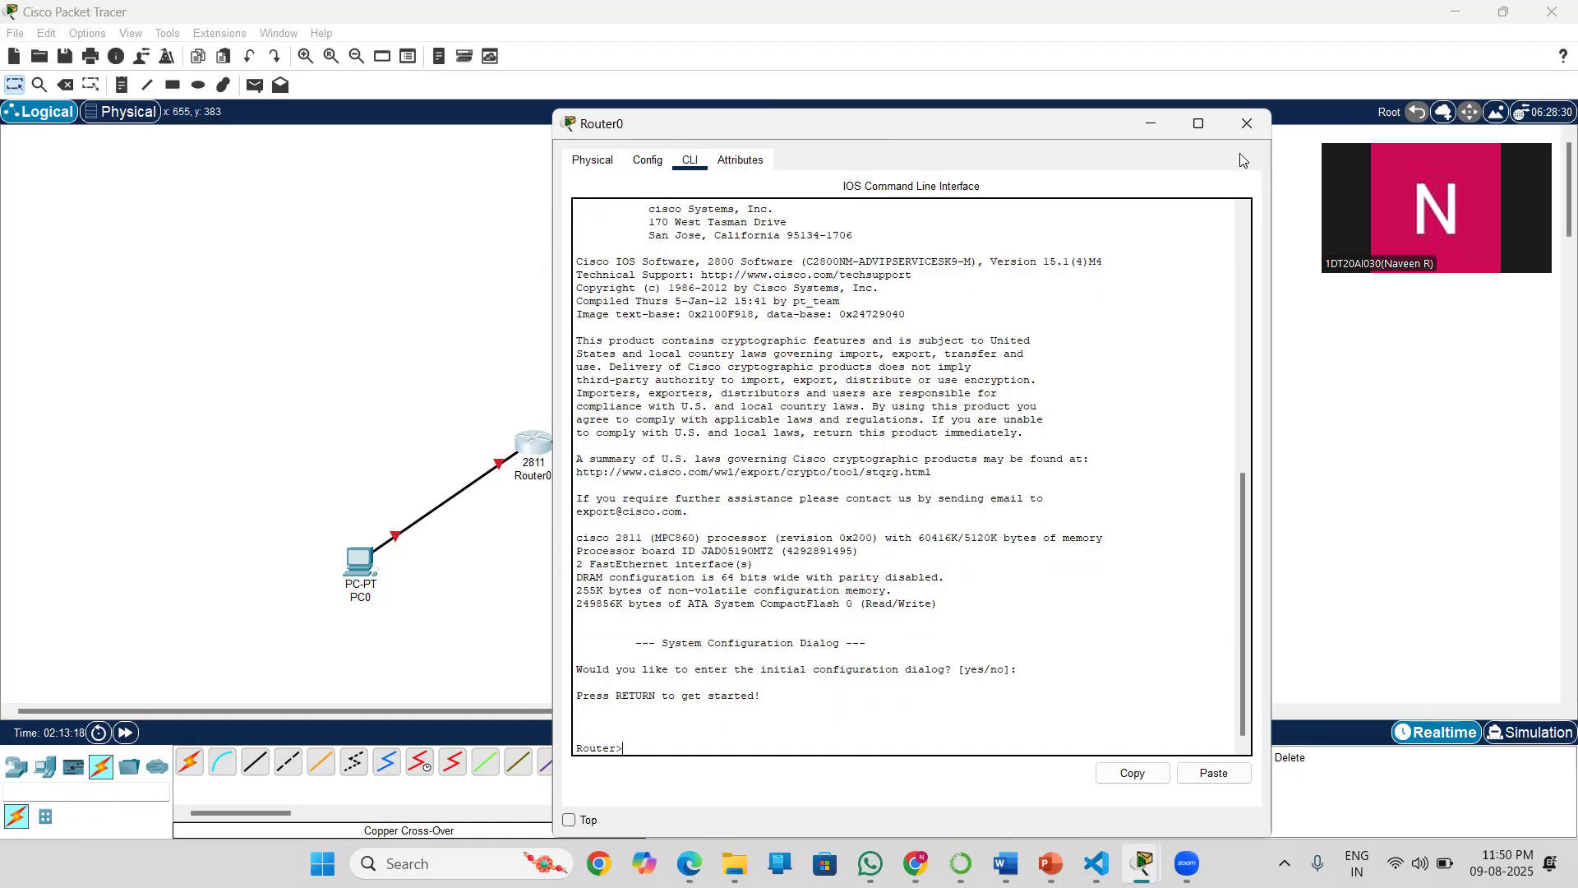
{"action": "left_click", "coordinate": [1246, 124]}
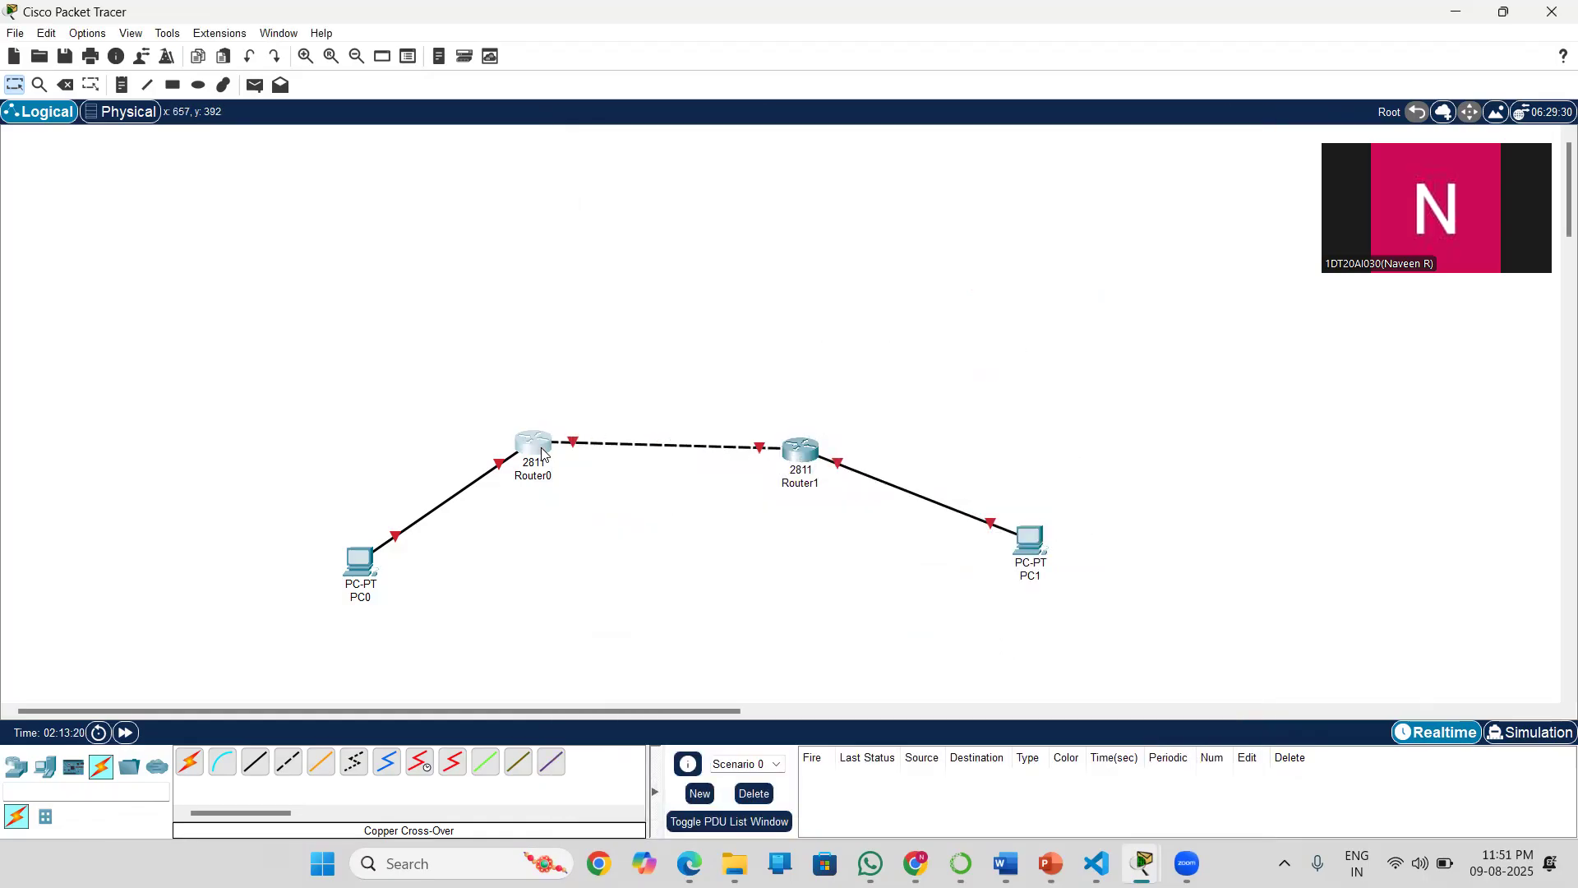
Reopen Router0's command line and enter global configuration mode with "en" and "conf t".
{"action": "left_click", "coordinate": [536, 448]}
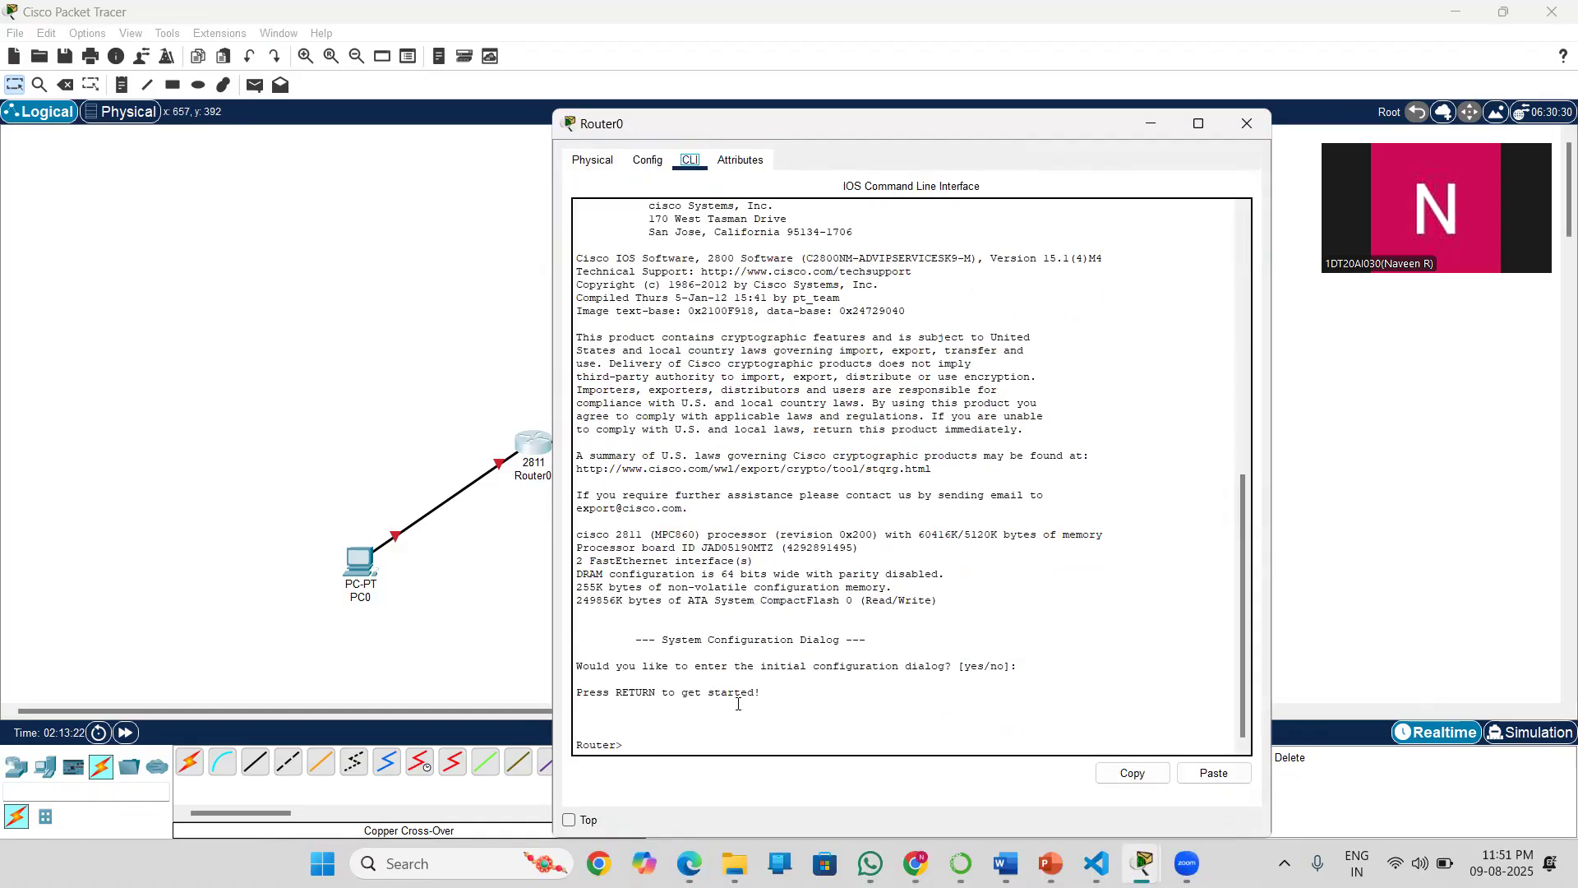
{"action": "left_click", "coordinate": [680, 745]}
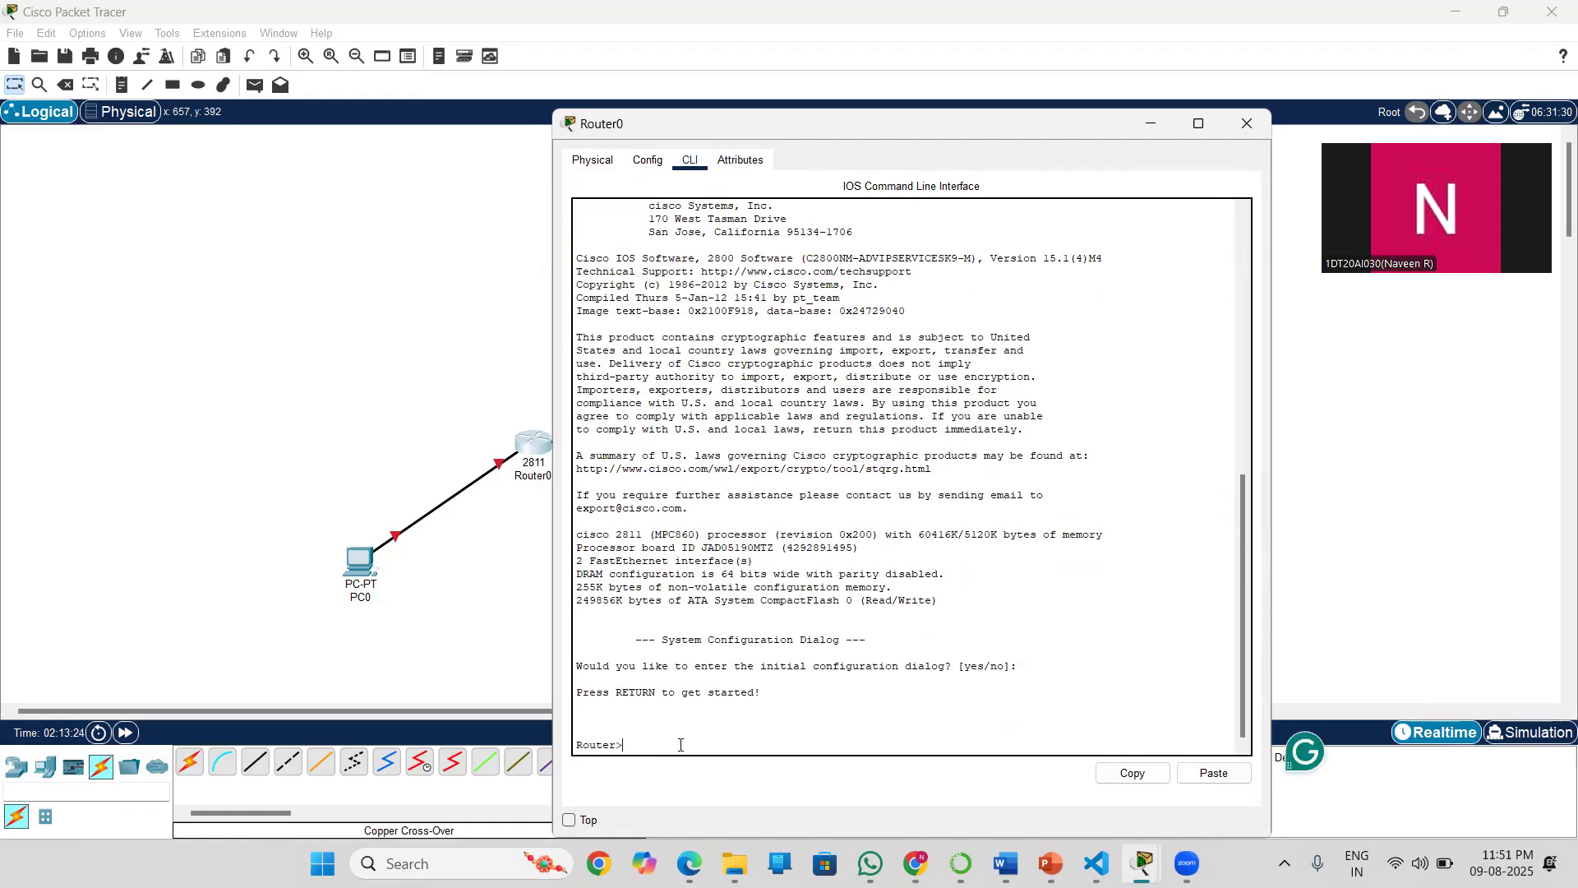
{"action": "type", "text": "en"}
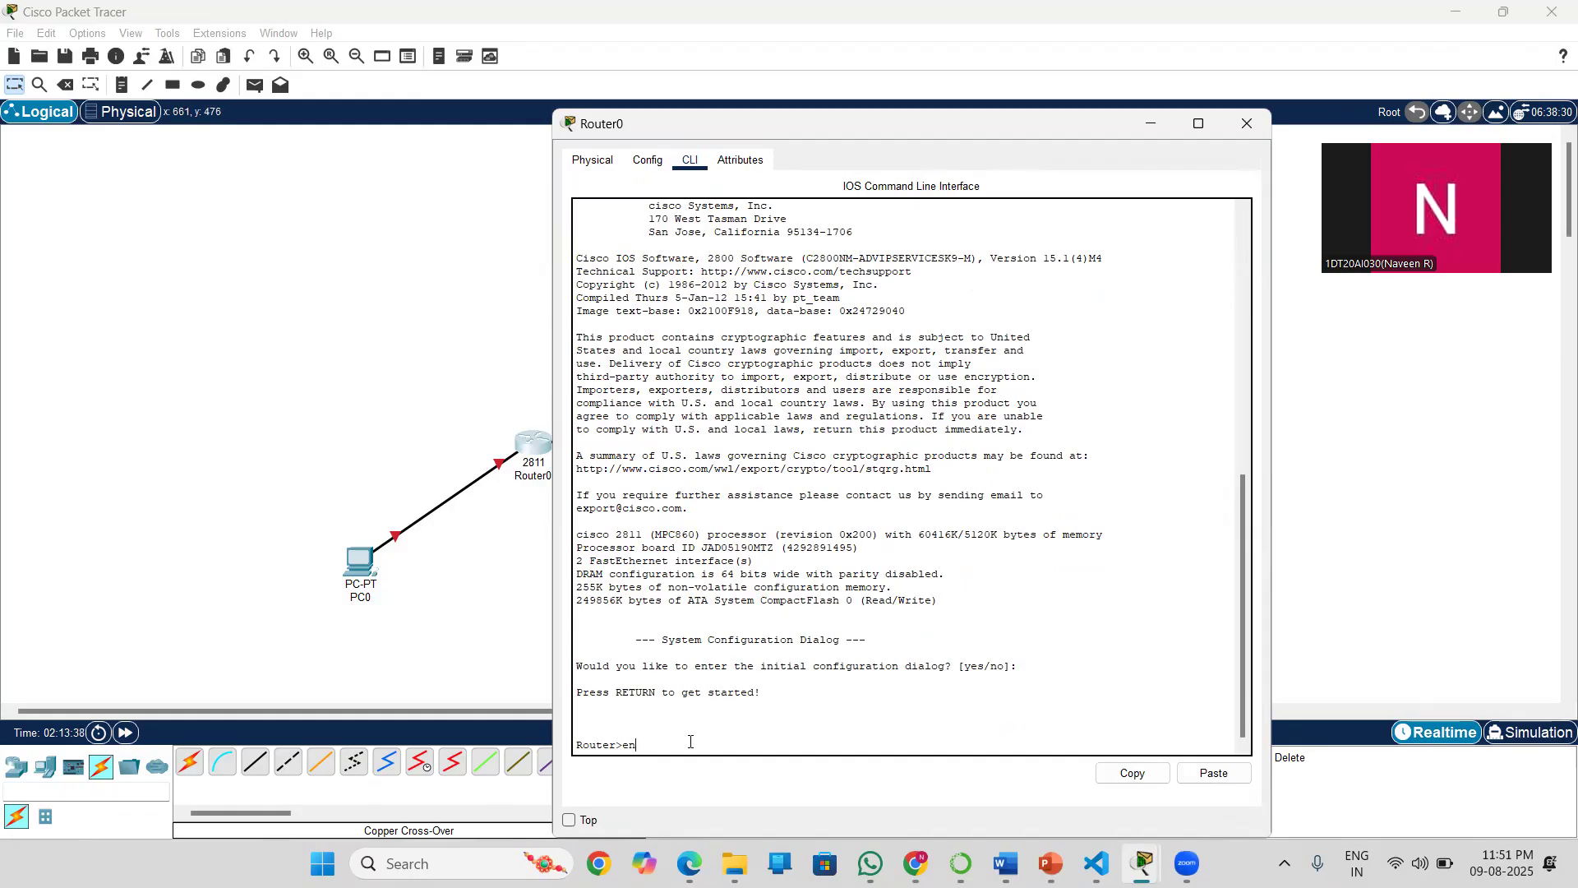
{"action": "key", "text": "Return"}
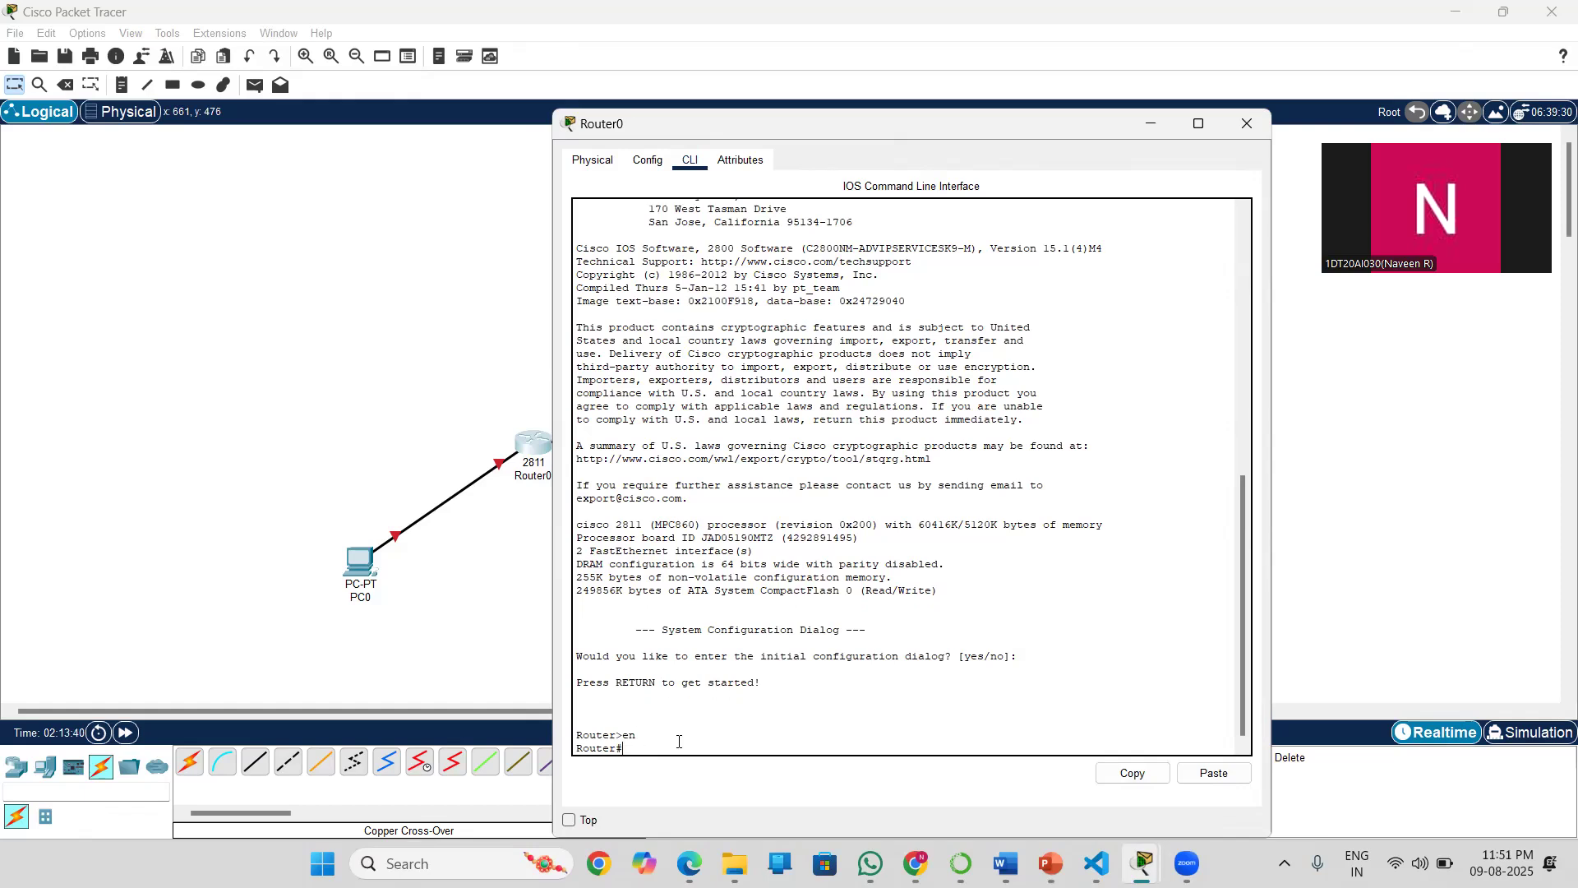
{"action": "type", "text": "conf t"}
{"action": "key", "text": "Return"}
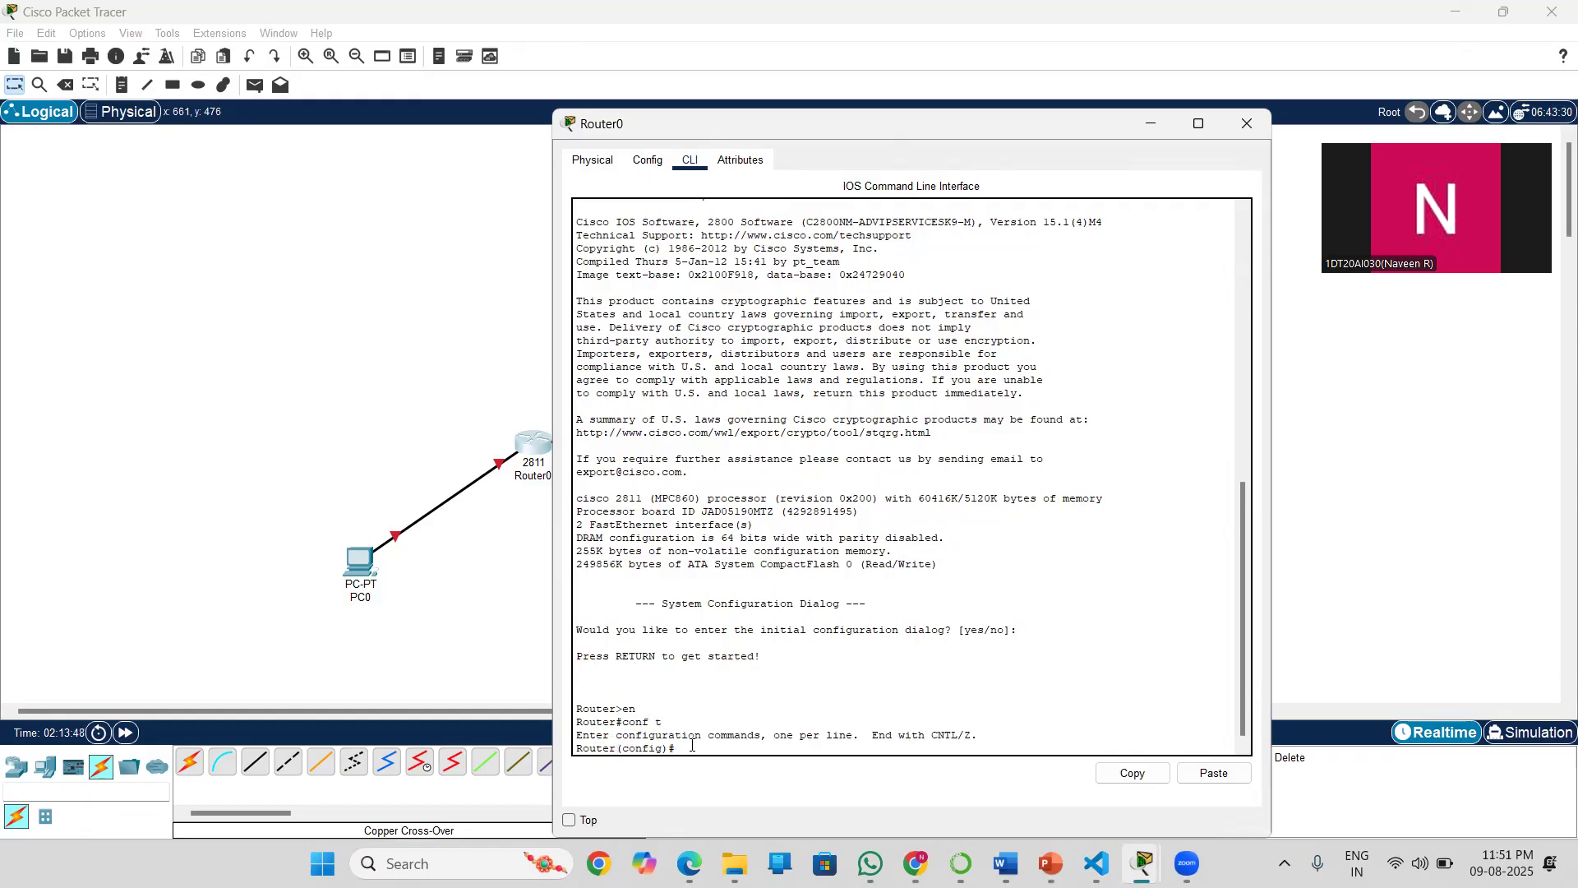
Assign IP address 192.168.1.1 with mask 255.255.255.0 to Router0's interface f0/0.
{"action": "type", "text": "interface f0/0"}
{"action": "key", "text": "Return"}
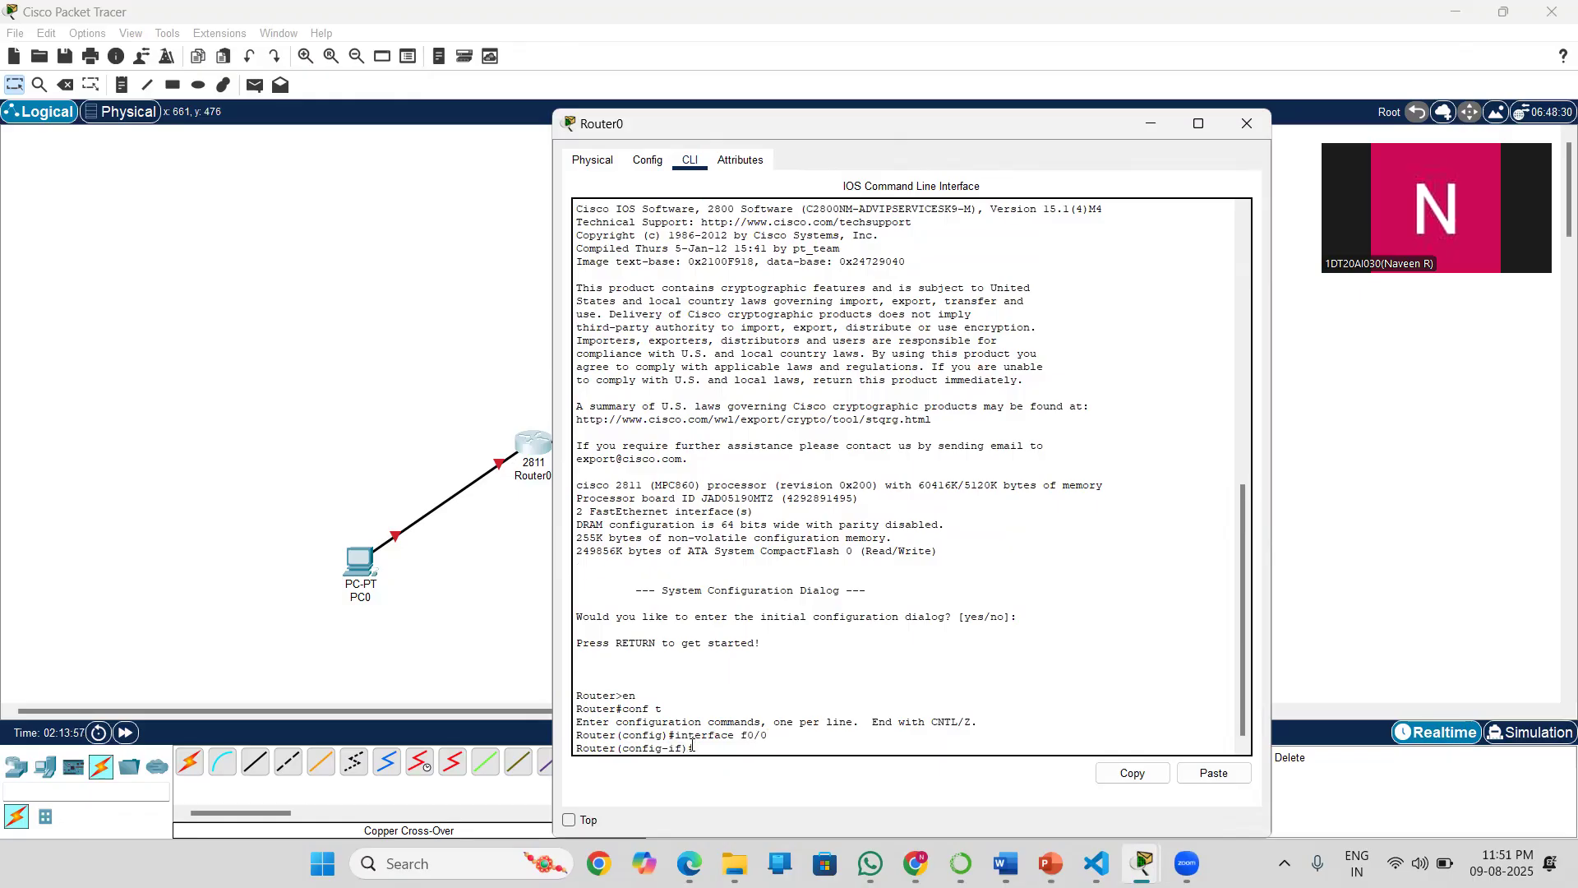
{"action": "type", "text": "ip ad"}
{"action": "type", "text": "dress 192.168"}
{"action": "type", "text": ".1.1 255.255.255.0"}
{"action": "key", "text": "Return"}
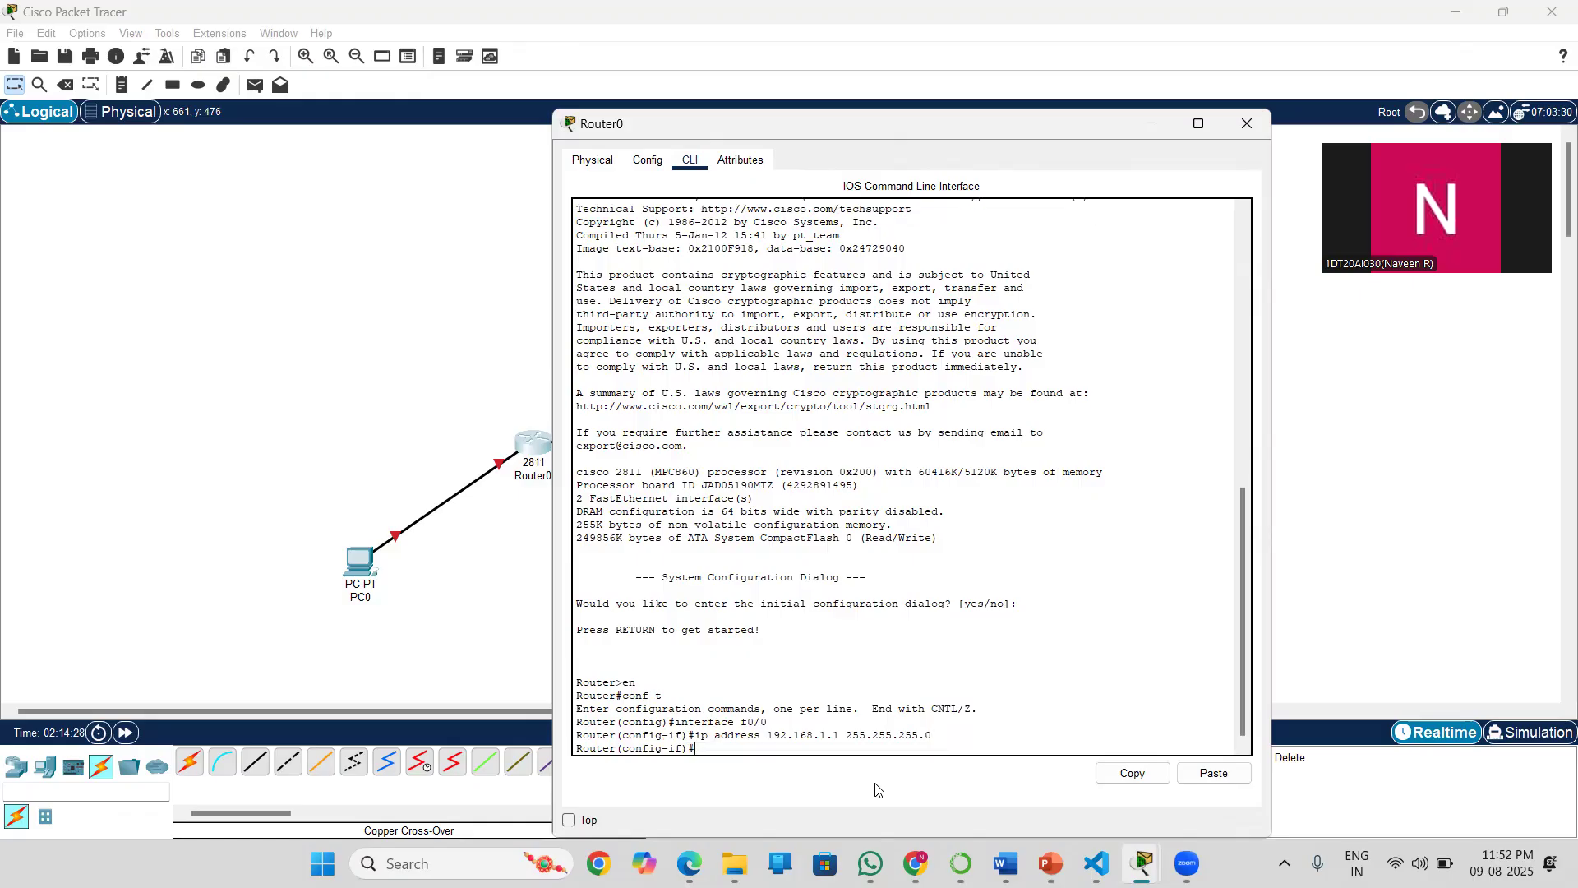
Enable Router0's interface f0/0 with "no shutdown" and exit its interface configuration.
{"action": "type", "text": "no shutdown"}
{"action": "key", "text": "Return"}
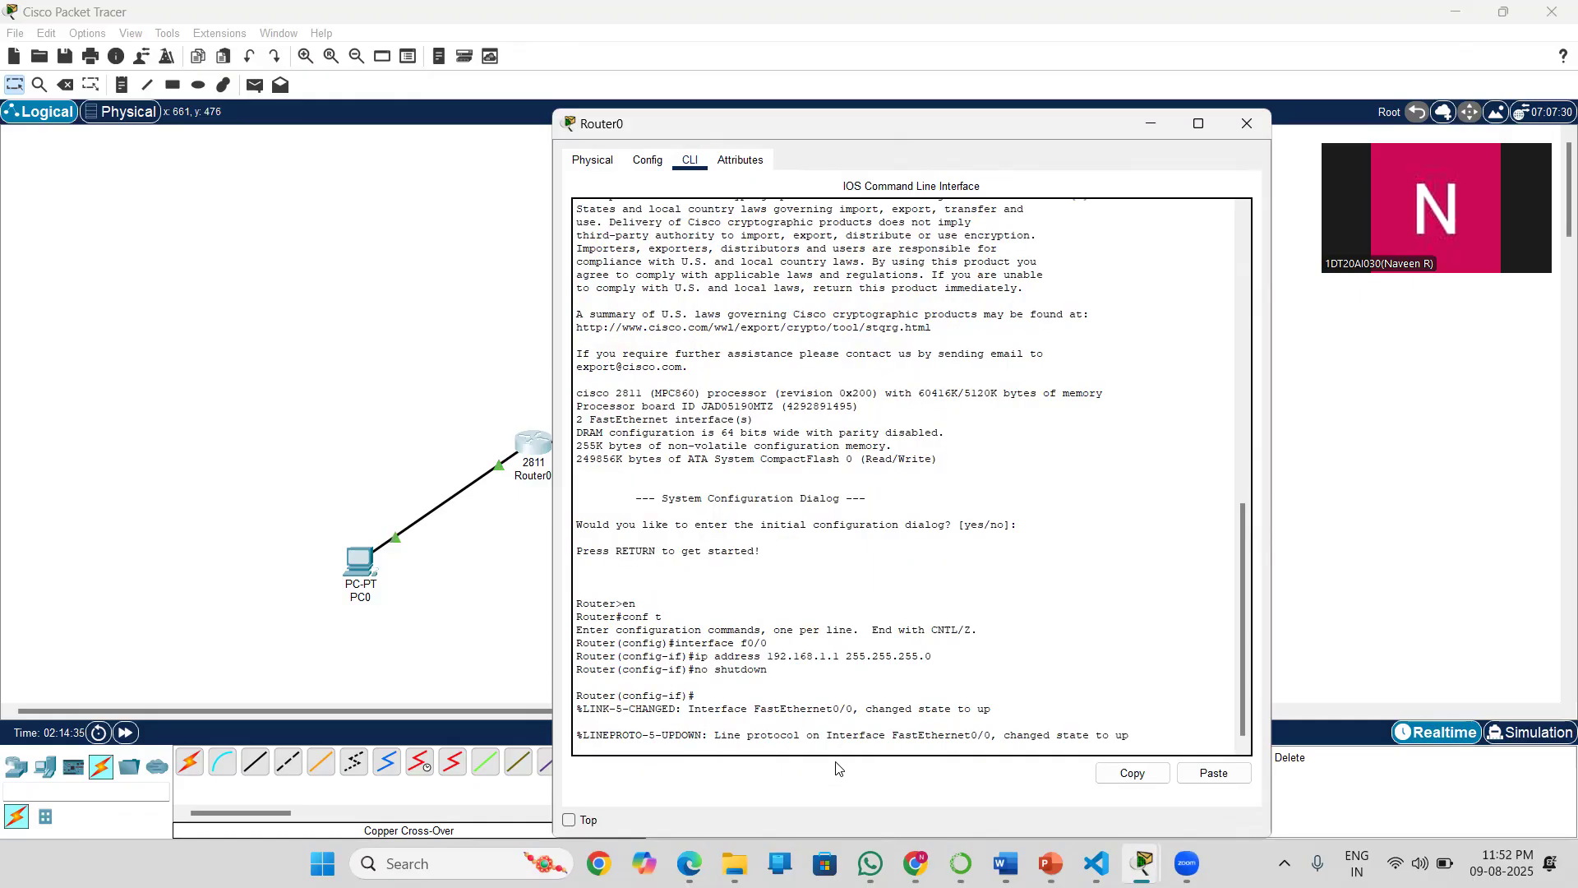
{"action": "key", "text": "Return"}
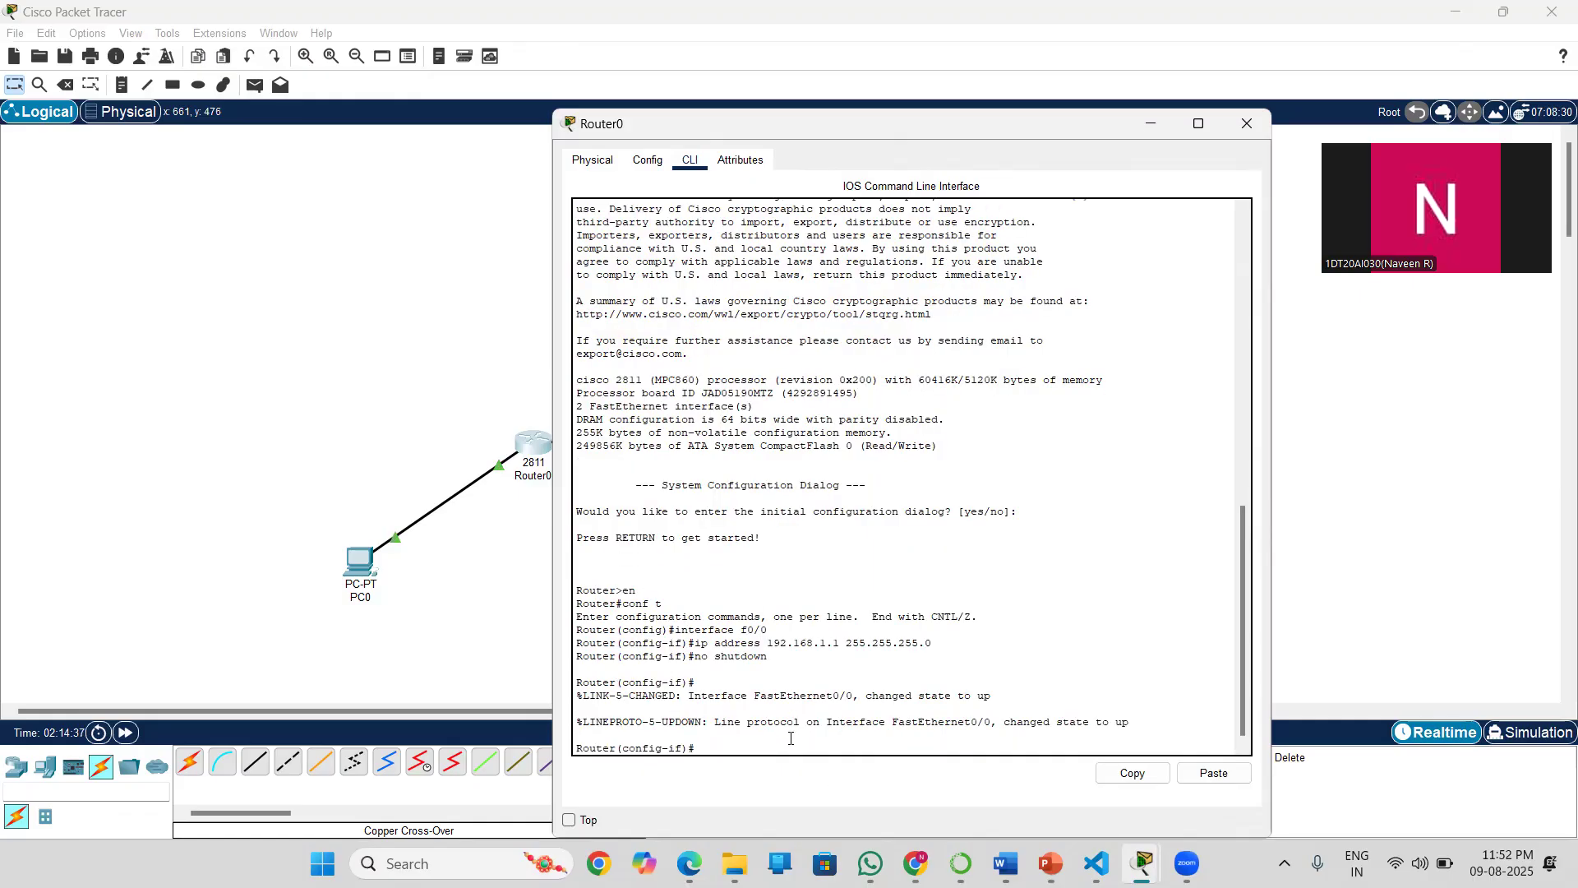
{"action": "type", "text": "exit"}
{"action": "key", "text": "Return"}
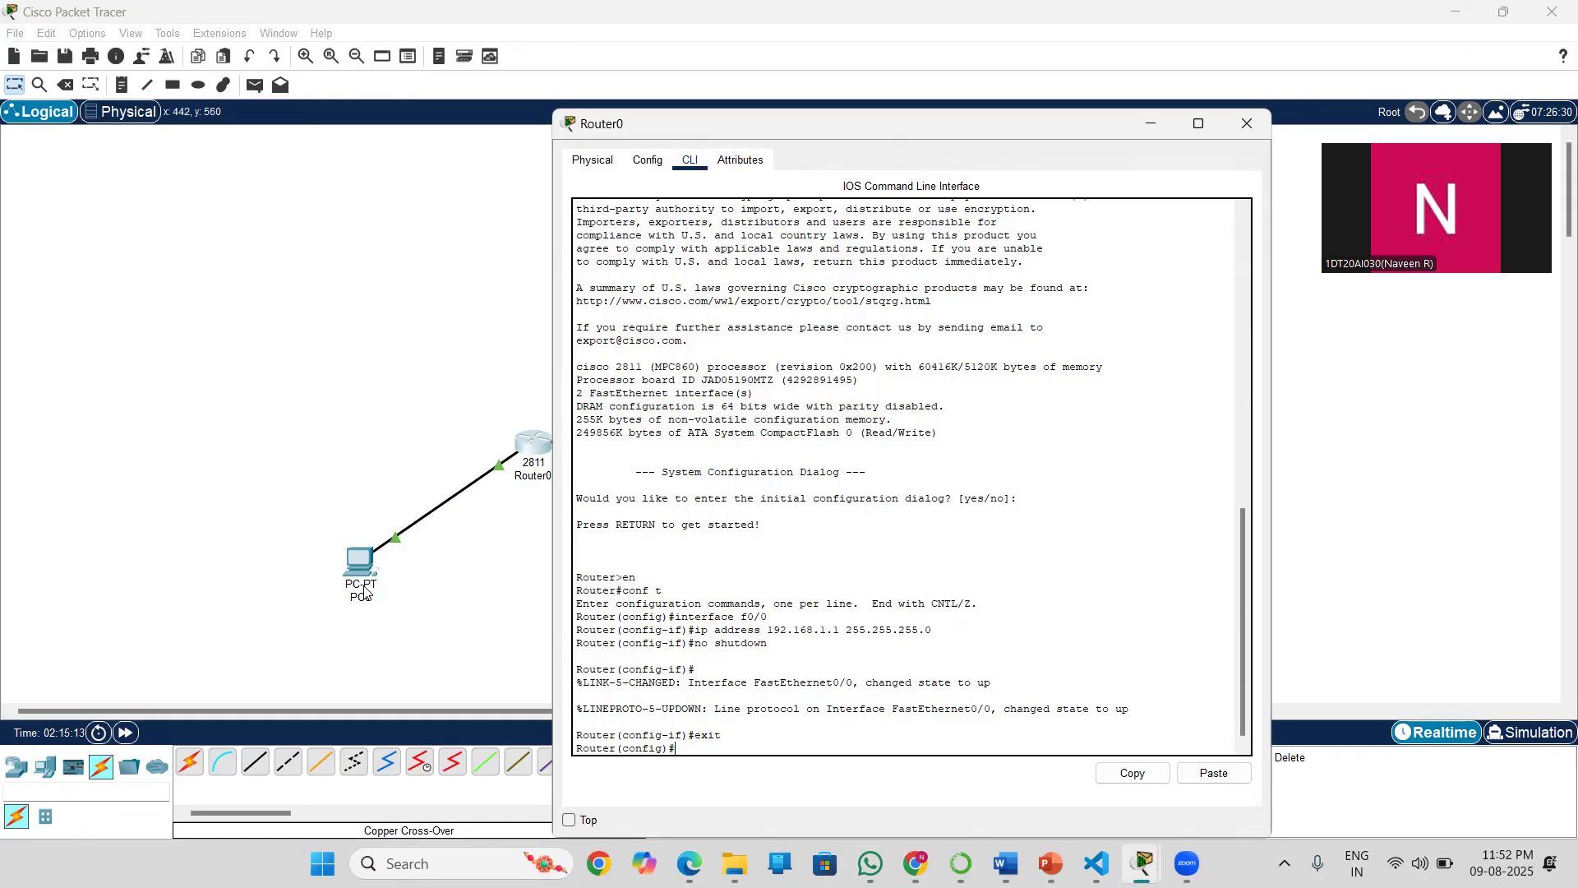
{"action": "left_click", "coordinate": [478, 382]}
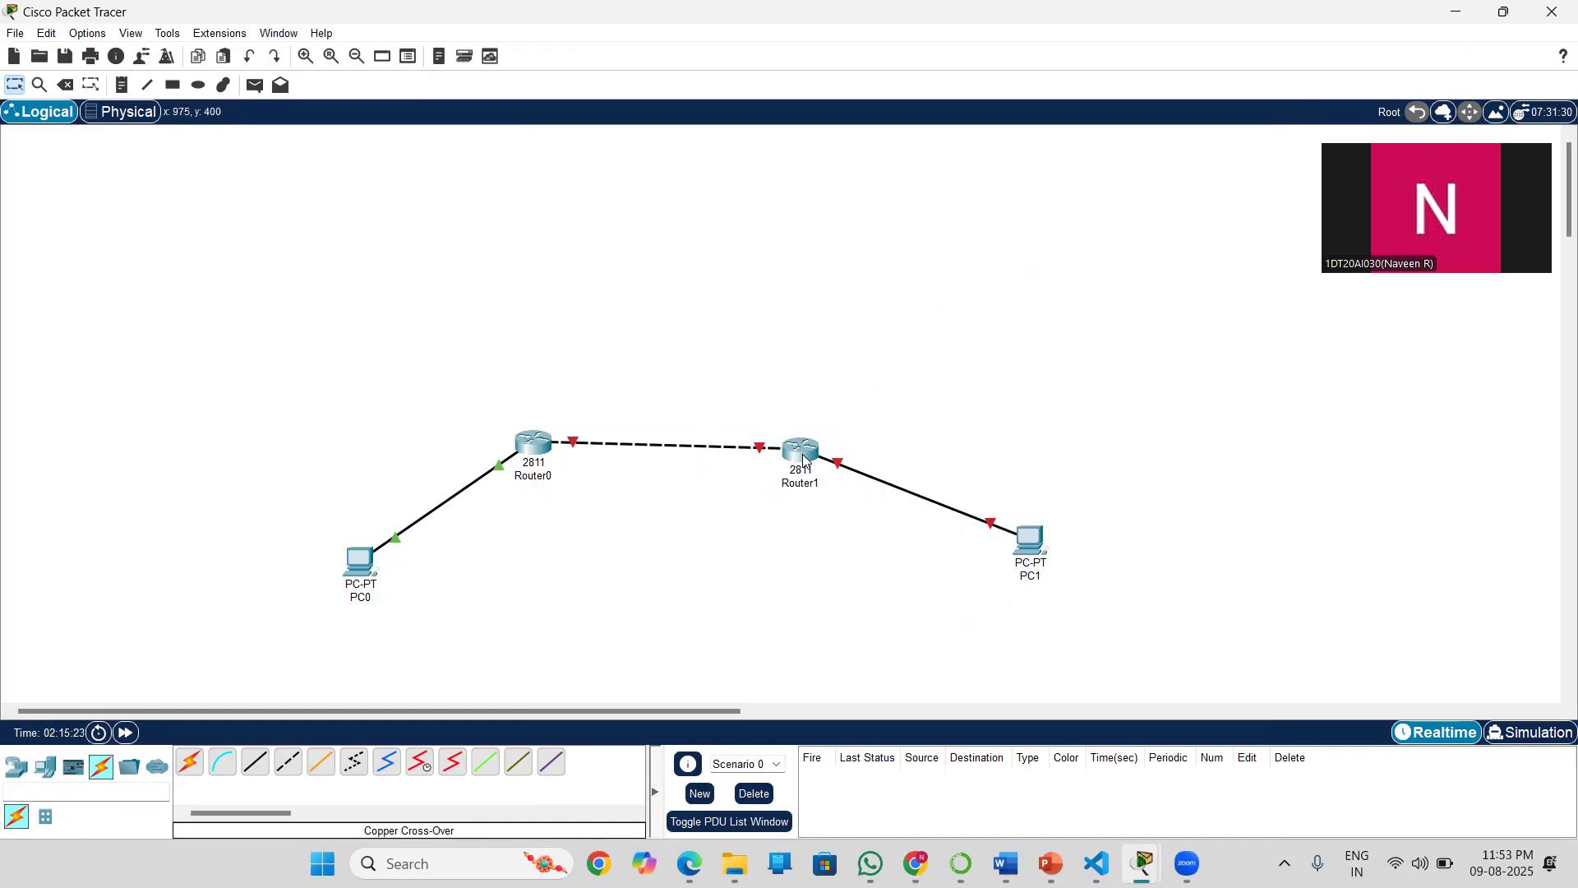
Assign IP address 10.0.0.1 with mask 255.255.255.252 to Router0's interface f0/1.
{"action": "mouse_move", "coordinate": [804, 460]}
{"action": "mouse_move", "coordinate": [851, 474]}
{"action": "mouse_move", "coordinate": [746, 452]}
{"action": "left_click", "coordinate": [526, 452]}
{"action": "type", "text": "interface f"}
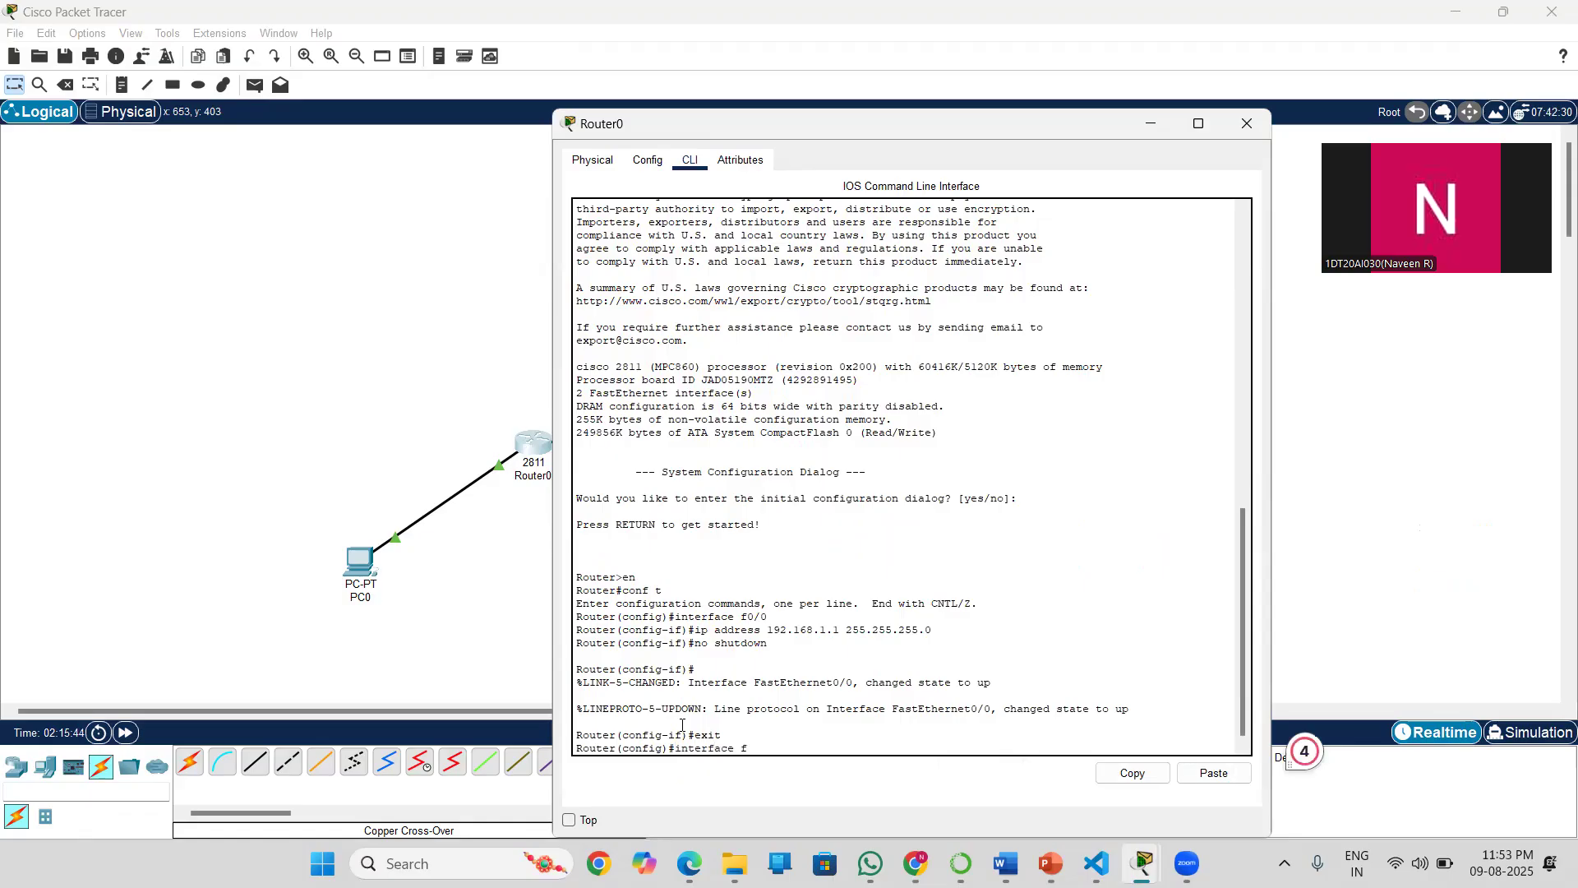
{"action": "type", "text": "0/1"}
{"action": "key", "text": "Return"}
{"action": "type", "text": "ip"}
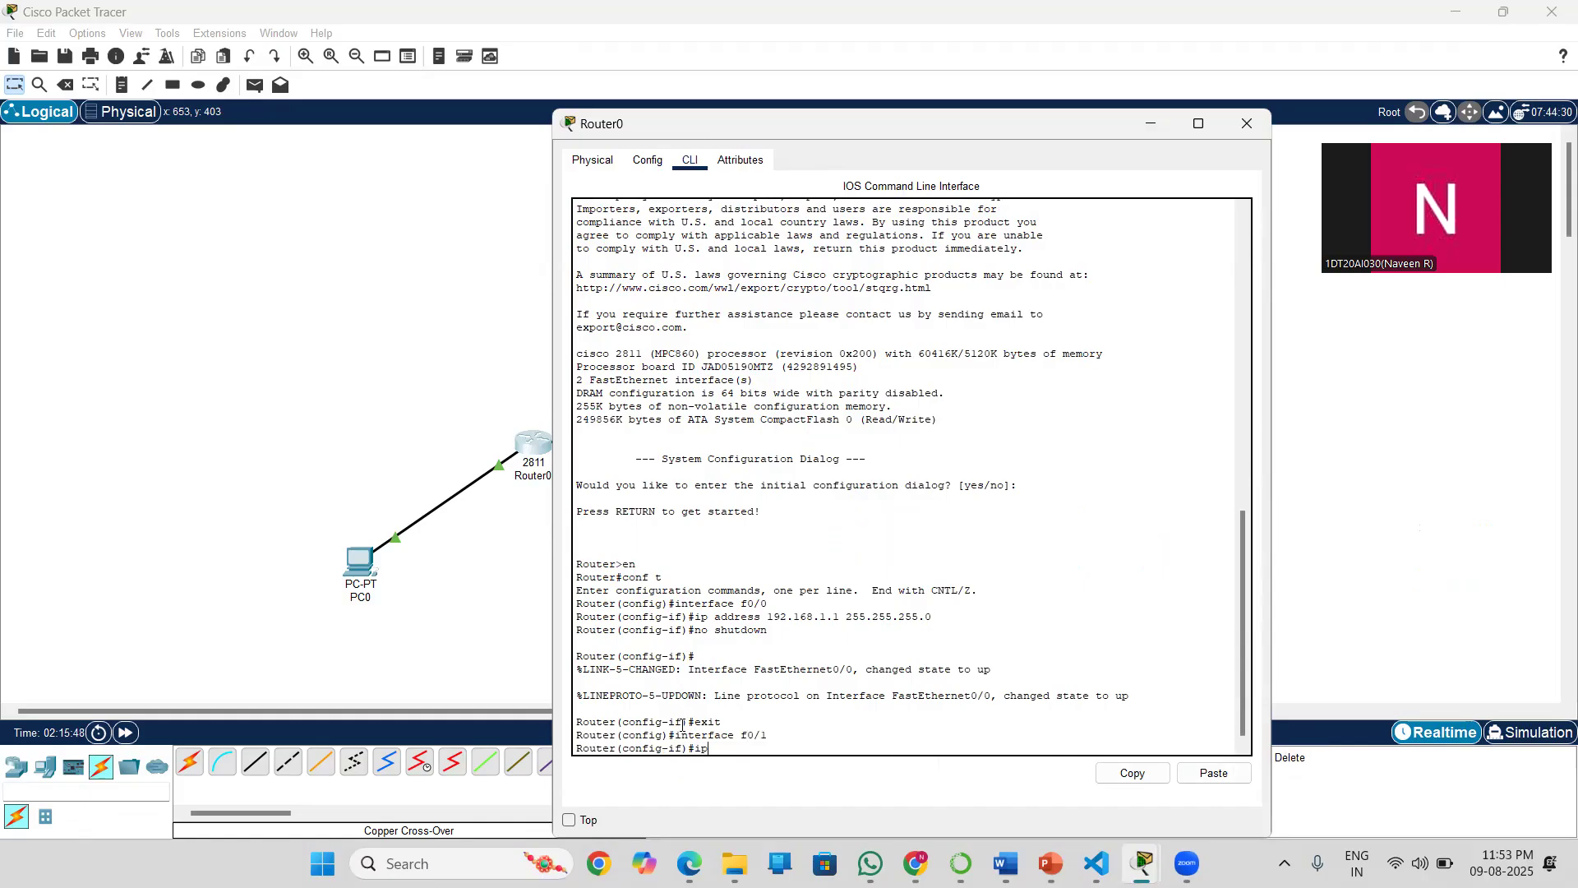
{"action": "type", "text": " address"}
{"action": "type", "text": "10.0.0.1 255.255.255.252"}
{"action": "key", "text": "Return"}
Enable Router0's interface f0/1 with "no shutdown", exit its interface configuration and return to the topology.
{"action": "type", "text": "no shutdown"}
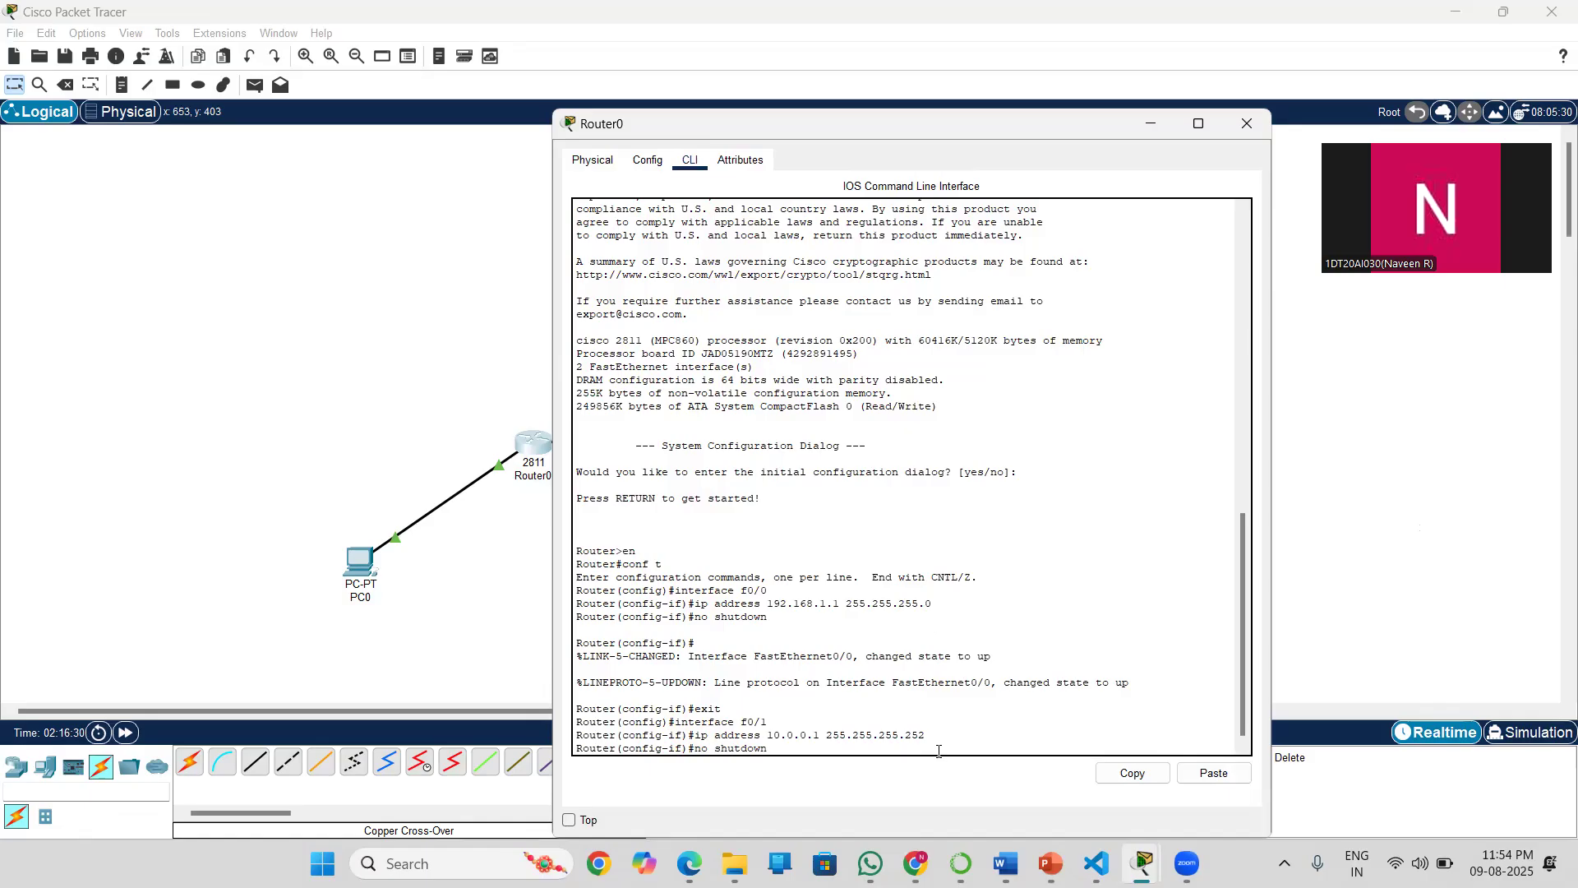
{"action": "key", "text": "Return"}
{"action": "key", "text": "Return"}
{"action": "type", "text": "exi"}
{"action": "key", "text": "Return"}
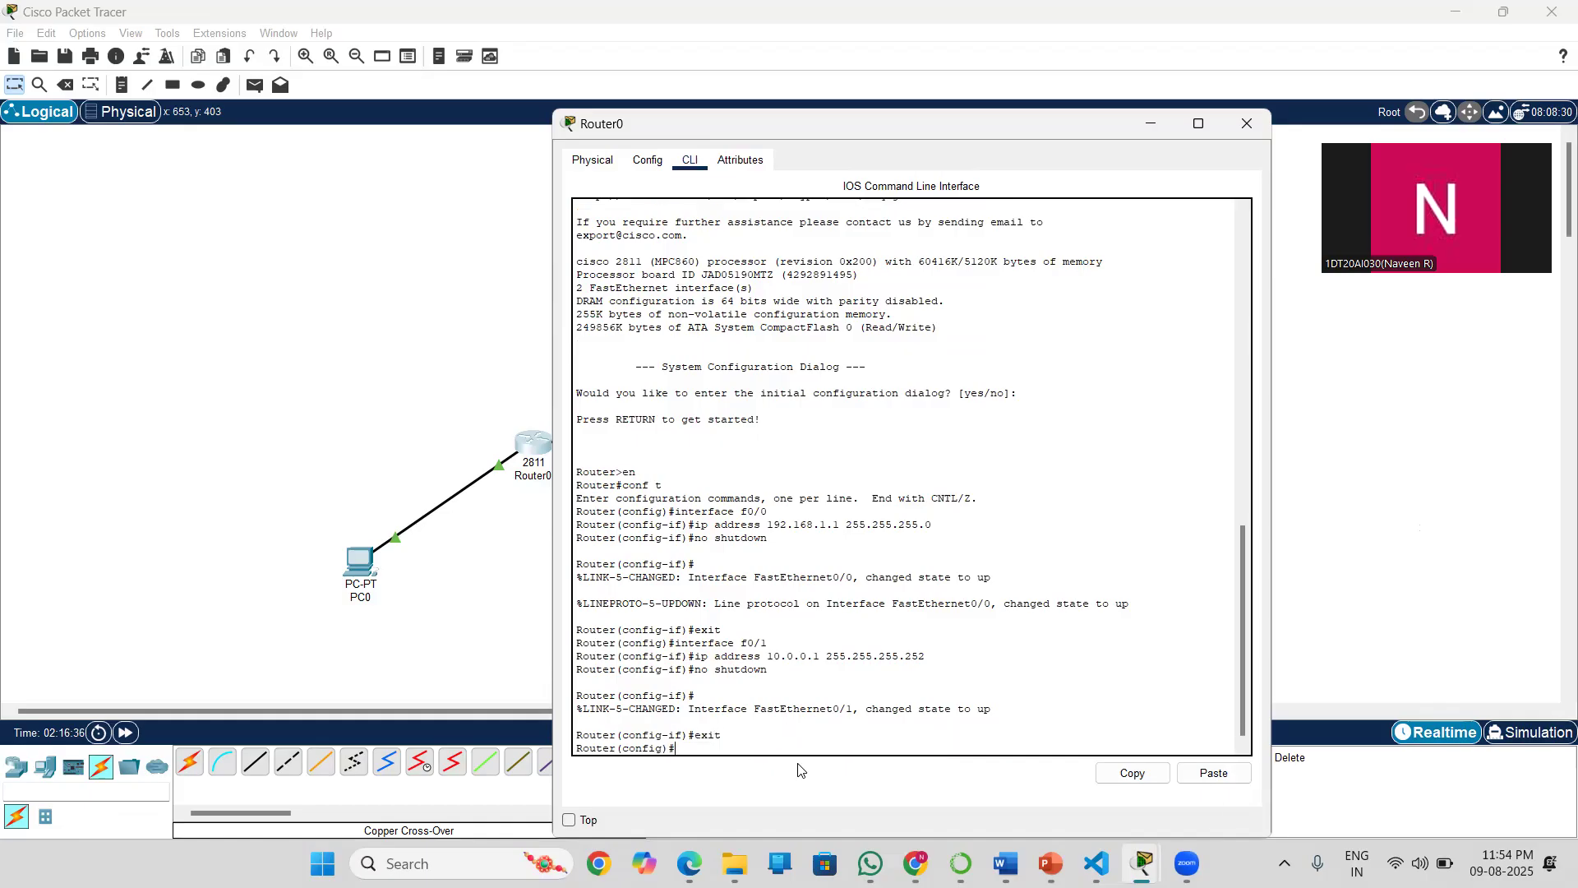
{"action": "left_click", "coordinate": [516, 678]}
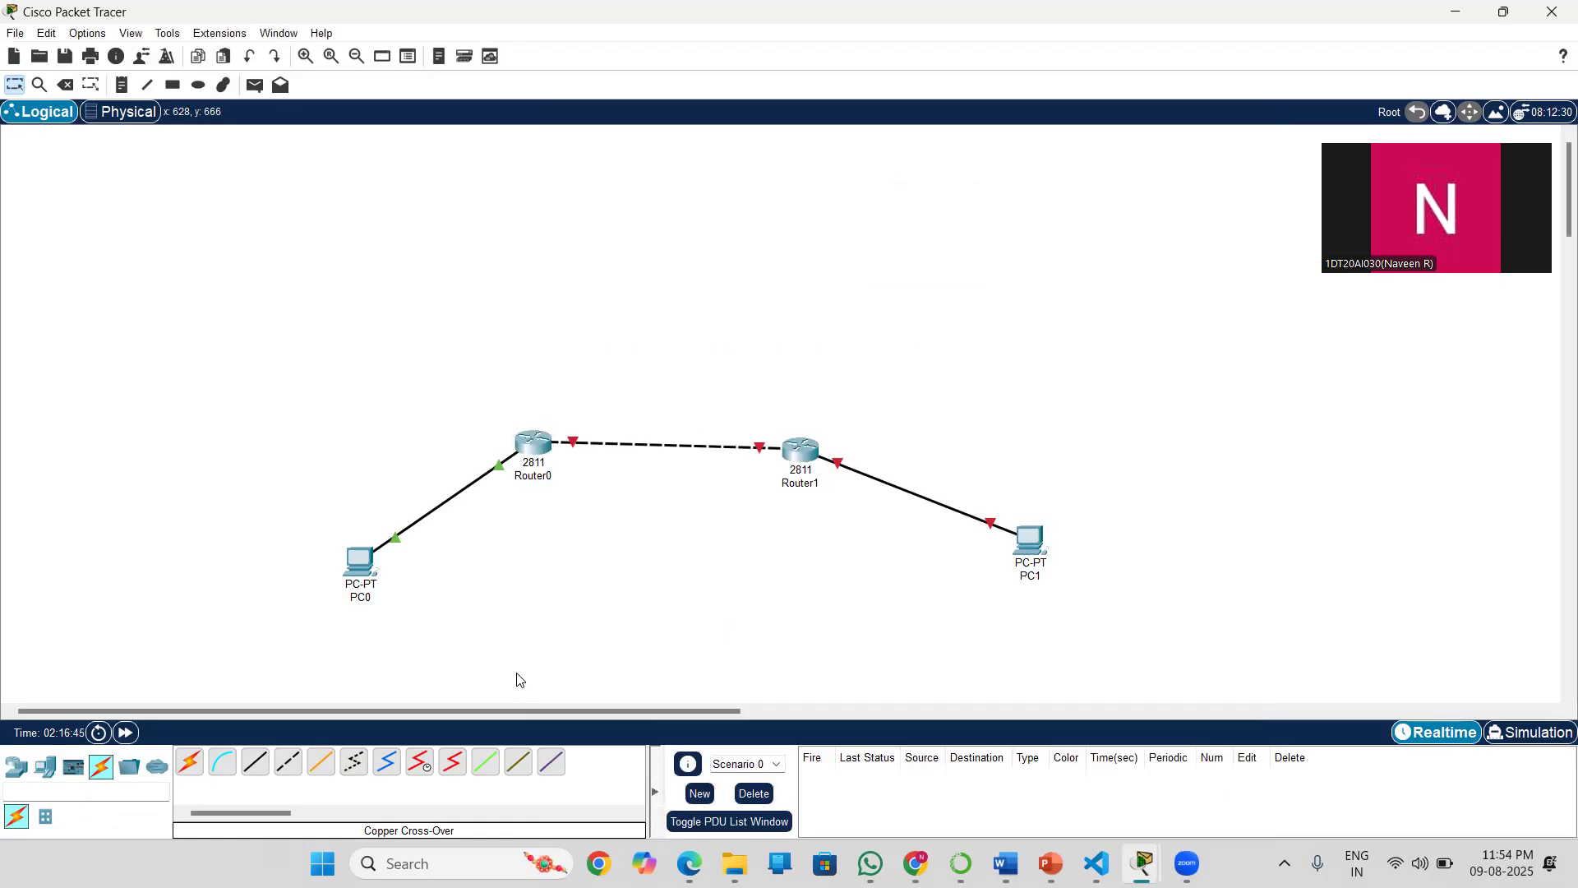
Open Router1's command line and answer "no" to the initial configuration dialog.
{"action": "left_click", "coordinate": [796, 450]}
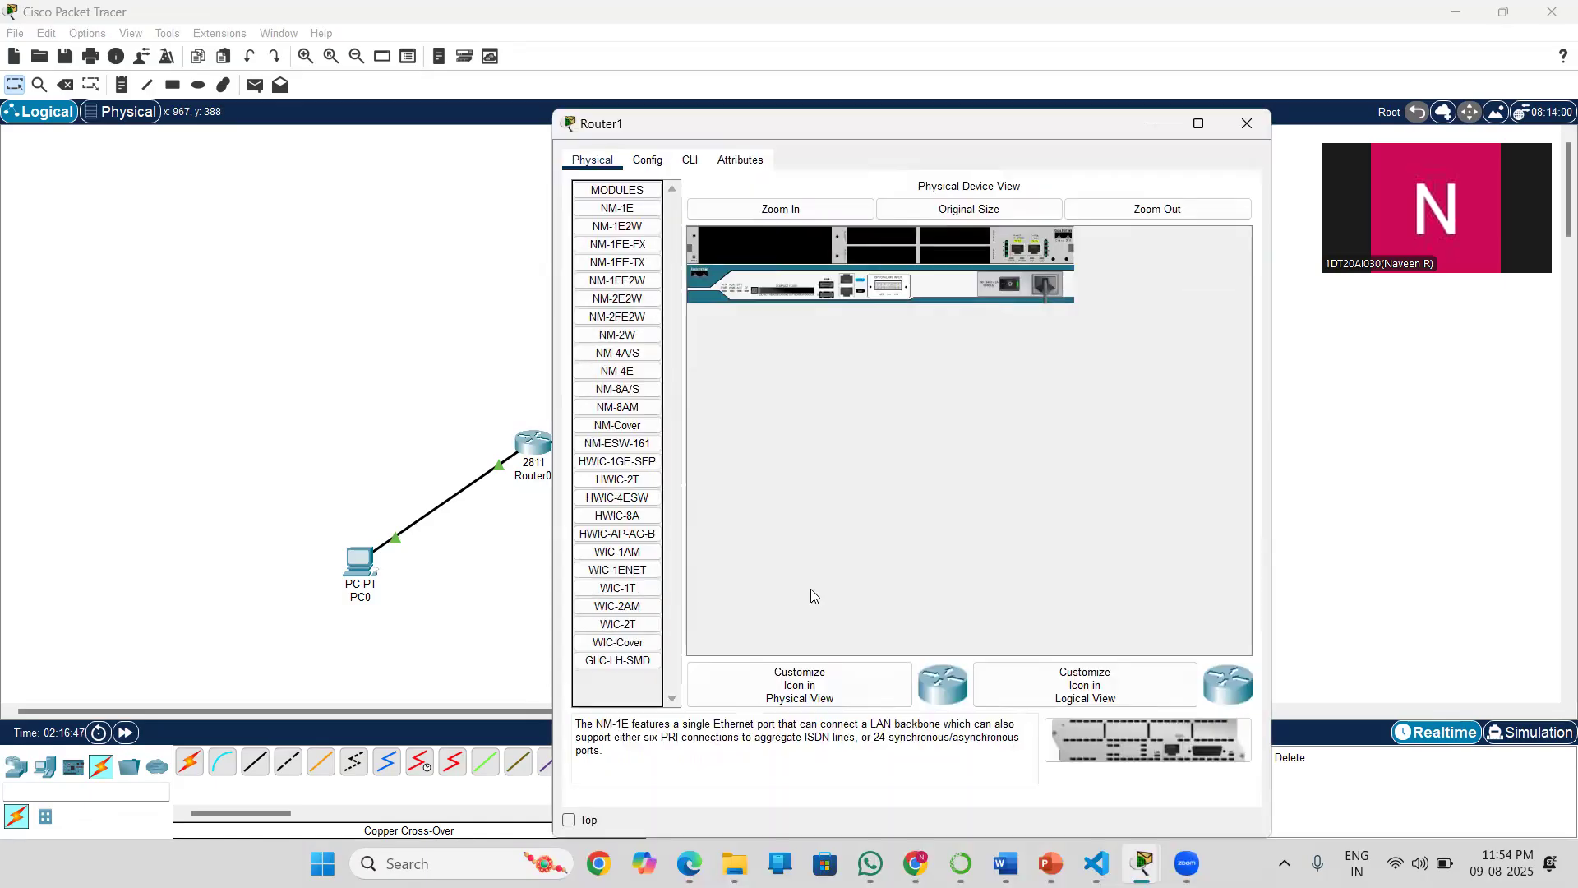
{"action": "left_click", "coordinate": [694, 165]}
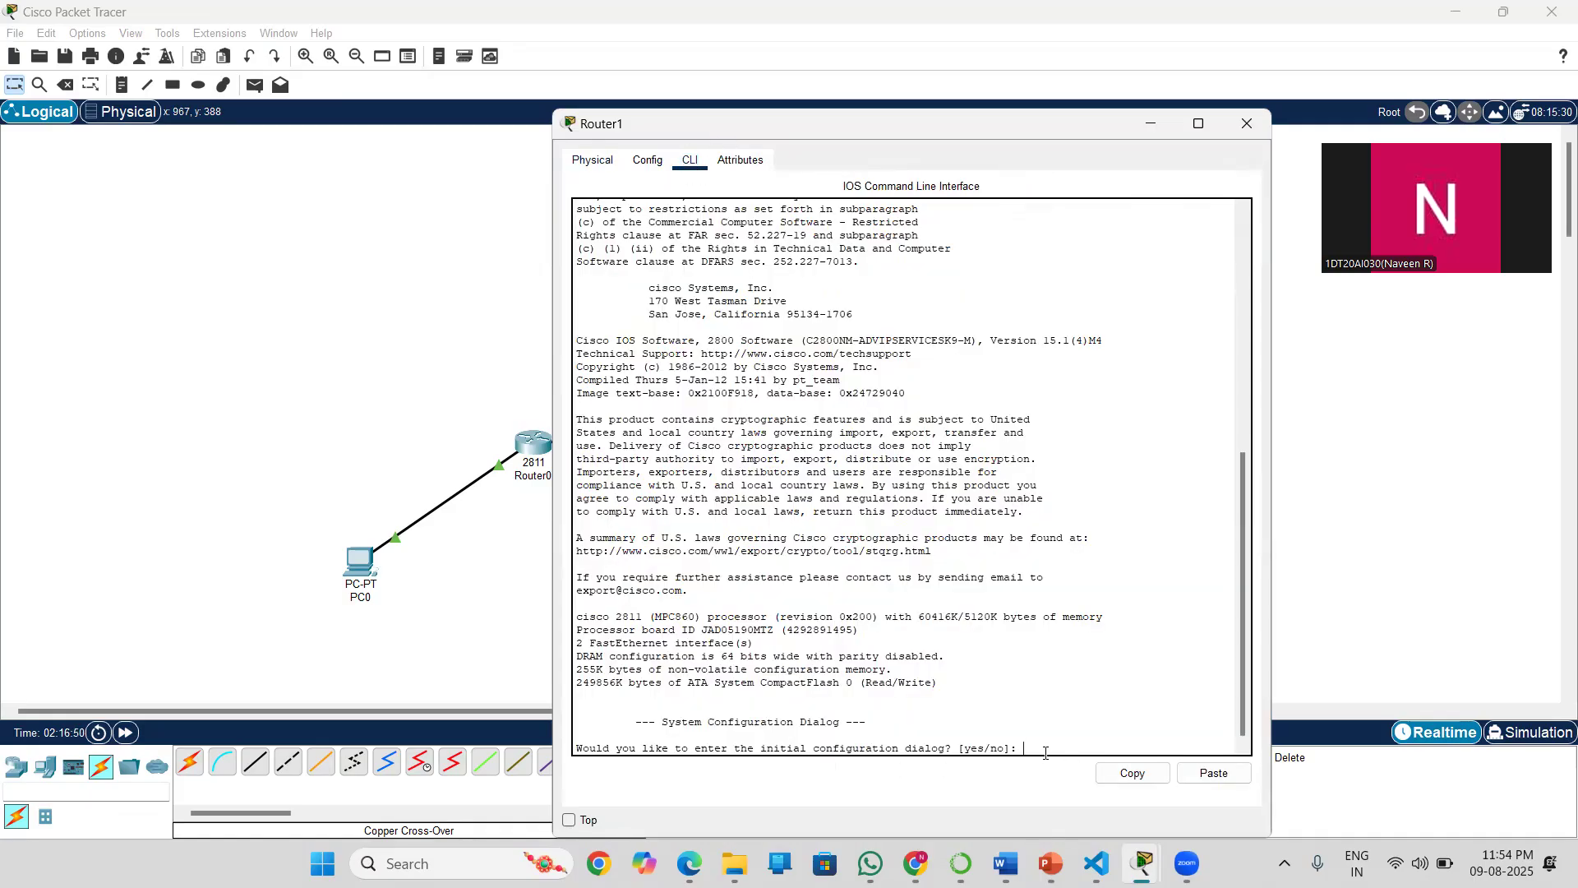
{"action": "type", "text": "no"}
{"action": "key", "text": "Return"}
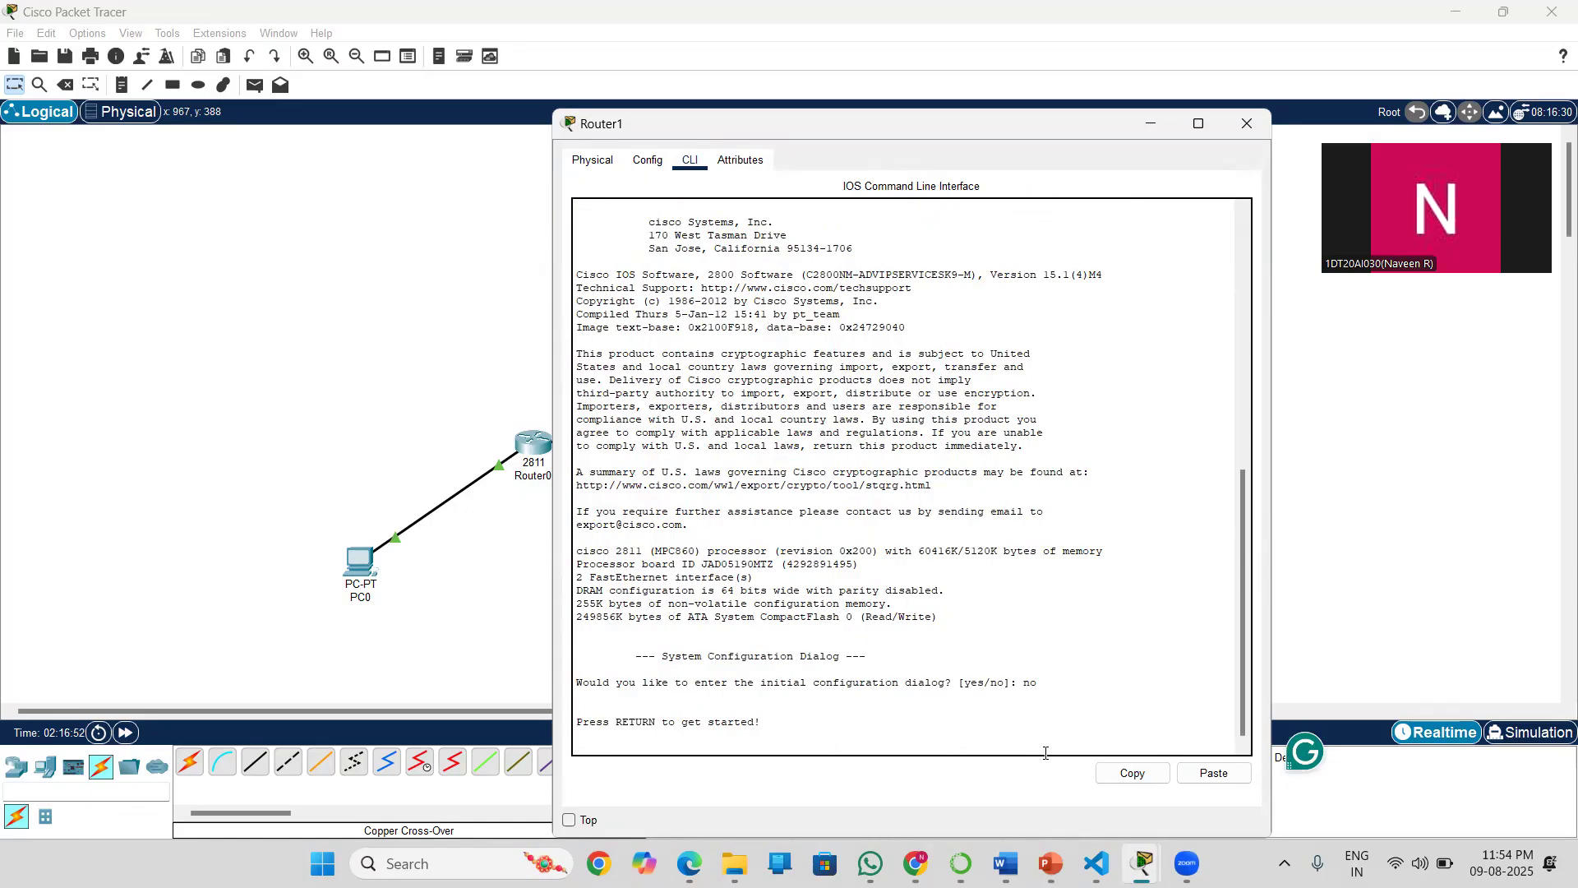
Enter privileged mode and then global configuration mode on Router1 with "en" and "conf t".
{"action": "key", "text": "Return"}
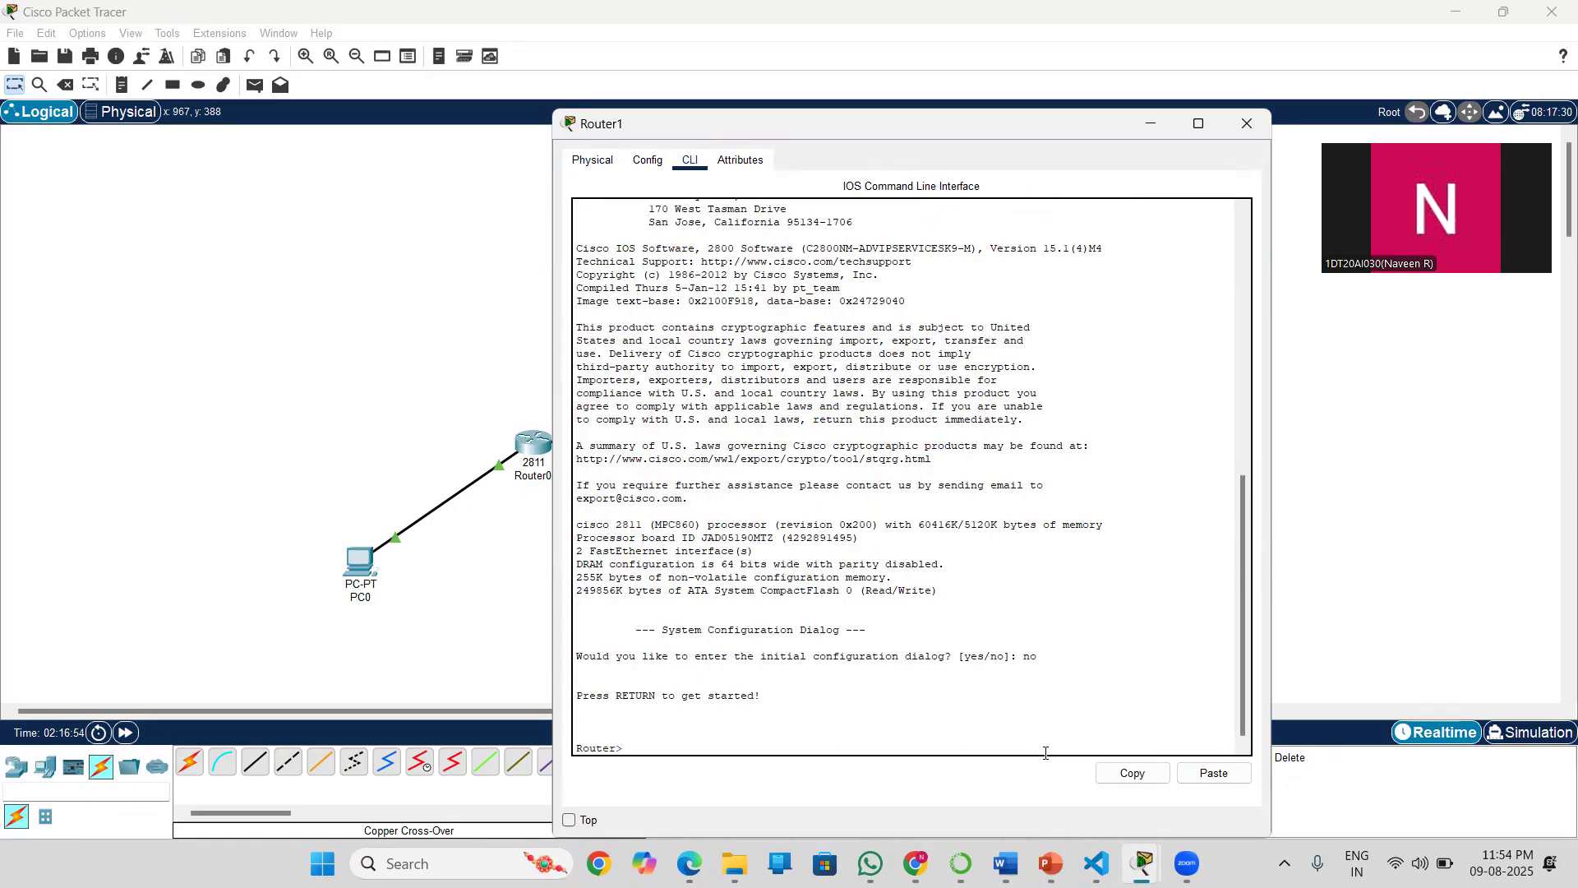
{"action": "type", "text": "en"}
{"action": "key", "text": "Return"}
{"action": "type", "text": "con"}
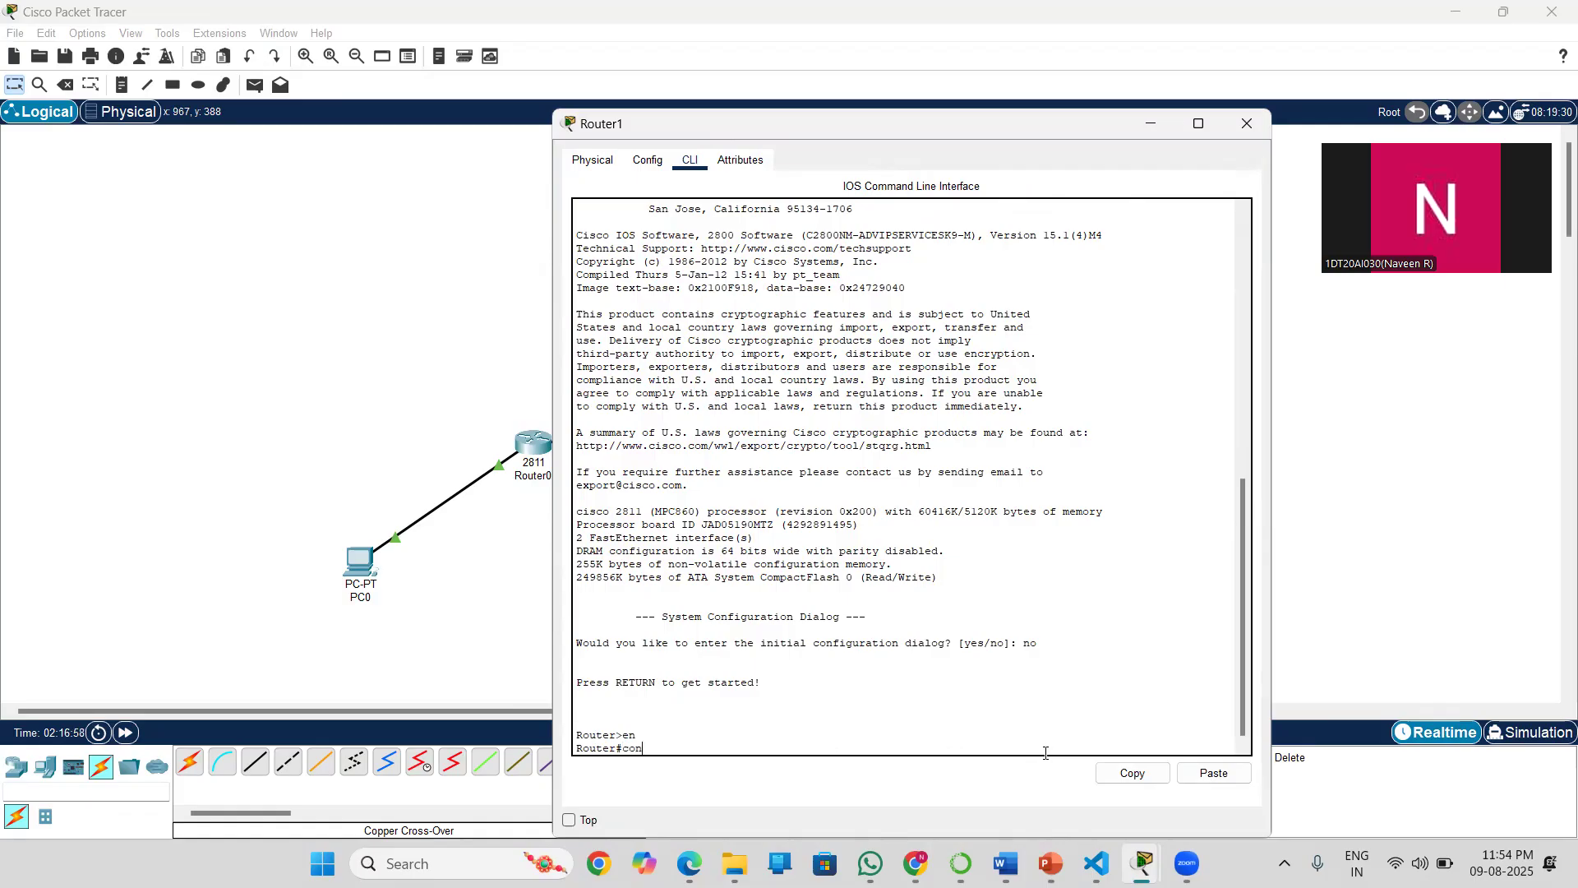
{"action": "type", "text": "f t"}
{"action": "key", "text": "Return"}
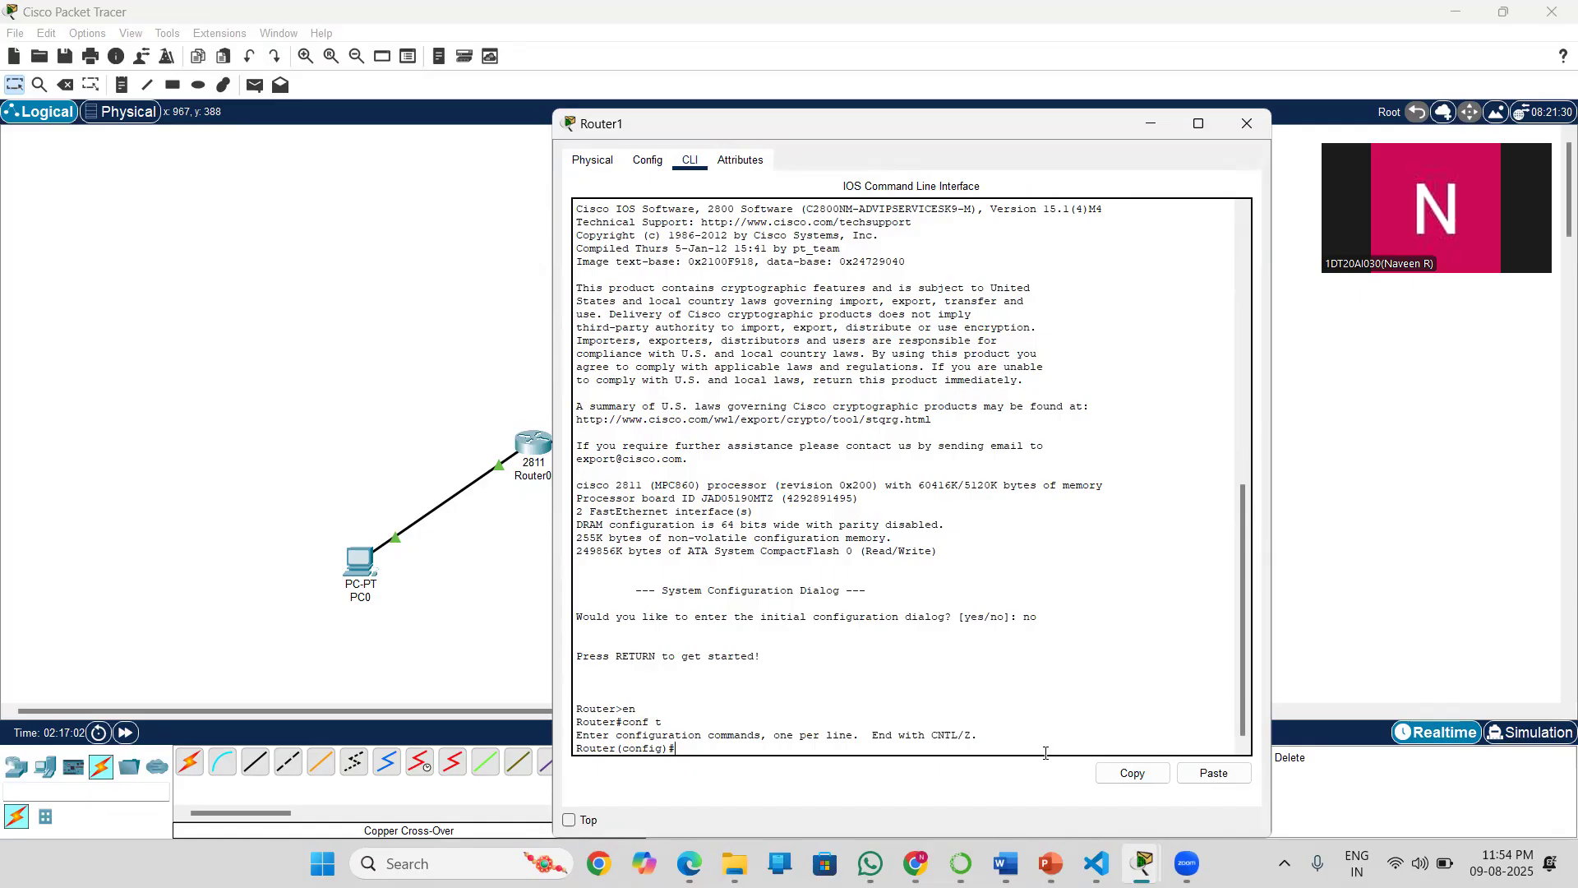
Assign IP address 192.168.2.1 with mask 255.255.255.0 to Router1's interface f0/0.
{"action": "type", "text": "interface f0/0"}
{"action": "key", "text": "Return"}
{"action": "type", "text": "ip address 1"}
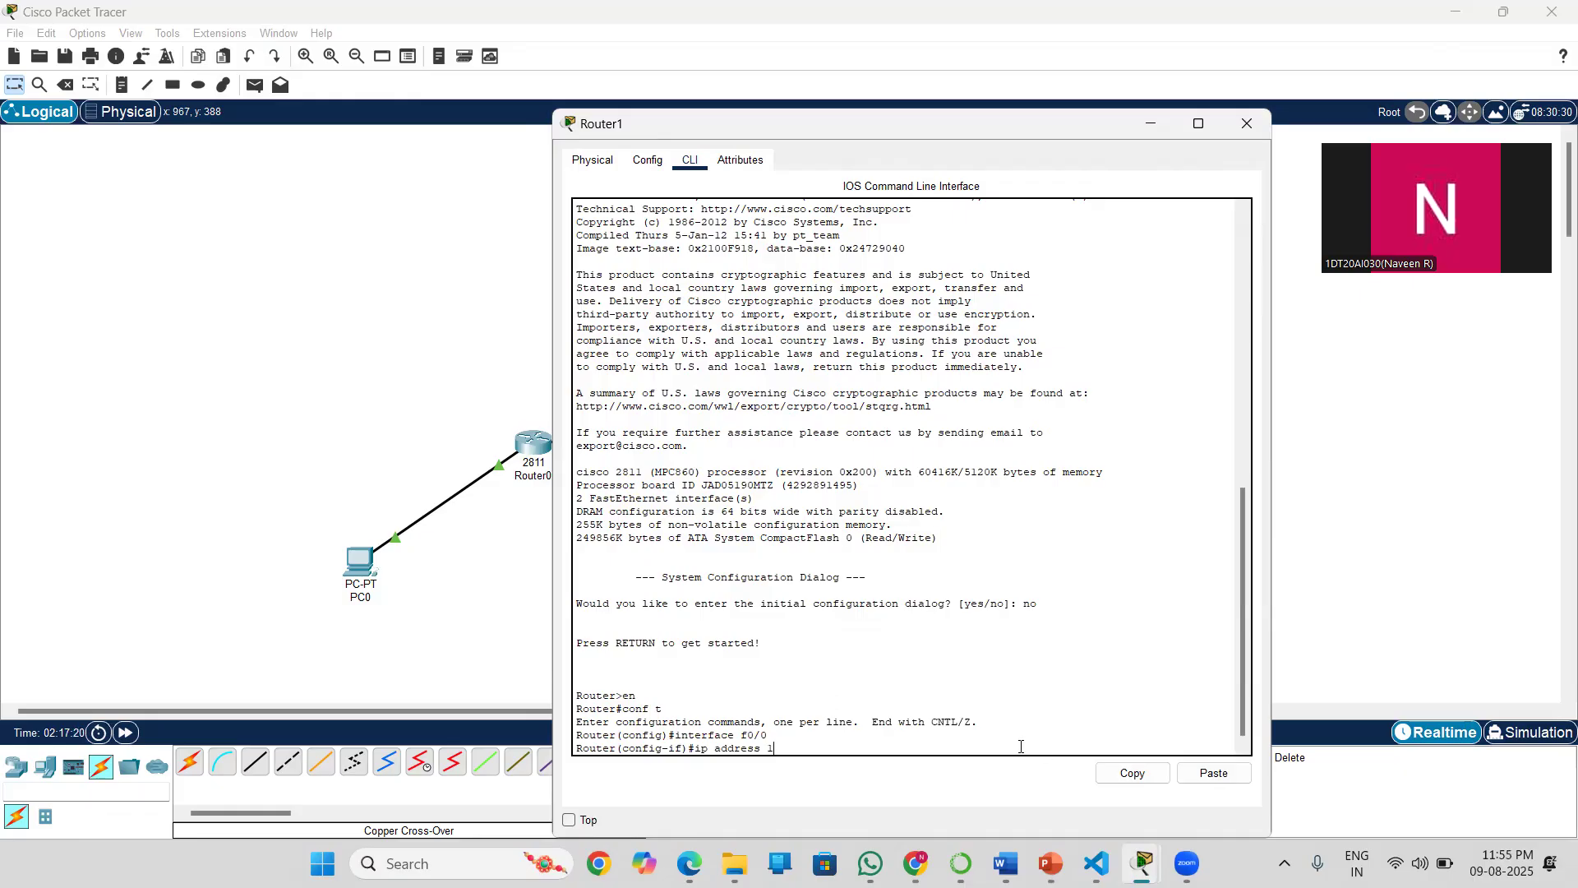
{"action": "type", "text": "92.168.2"}
{"action": "type", "text": "1 255.255.255.0"}
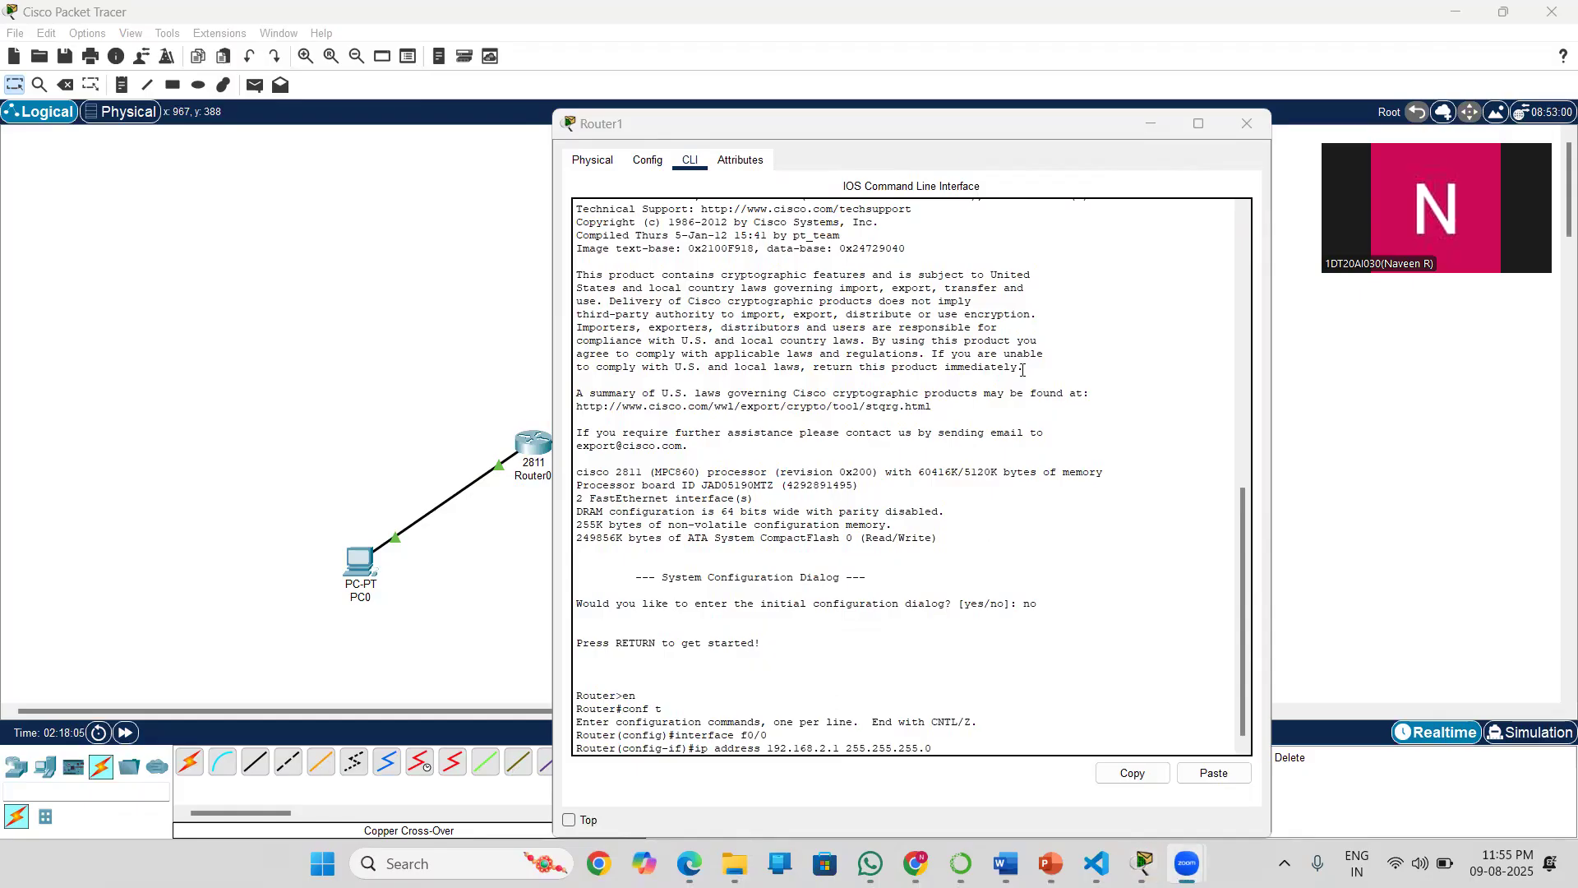
{"action": "left_click", "coordinate": [959, 744]}
{"action": "key", "text": "Return"}
Enable Router1's interface f0/0 with "no shutdown" and exit its interface configuration.
{"action": "type", "text": "no"}
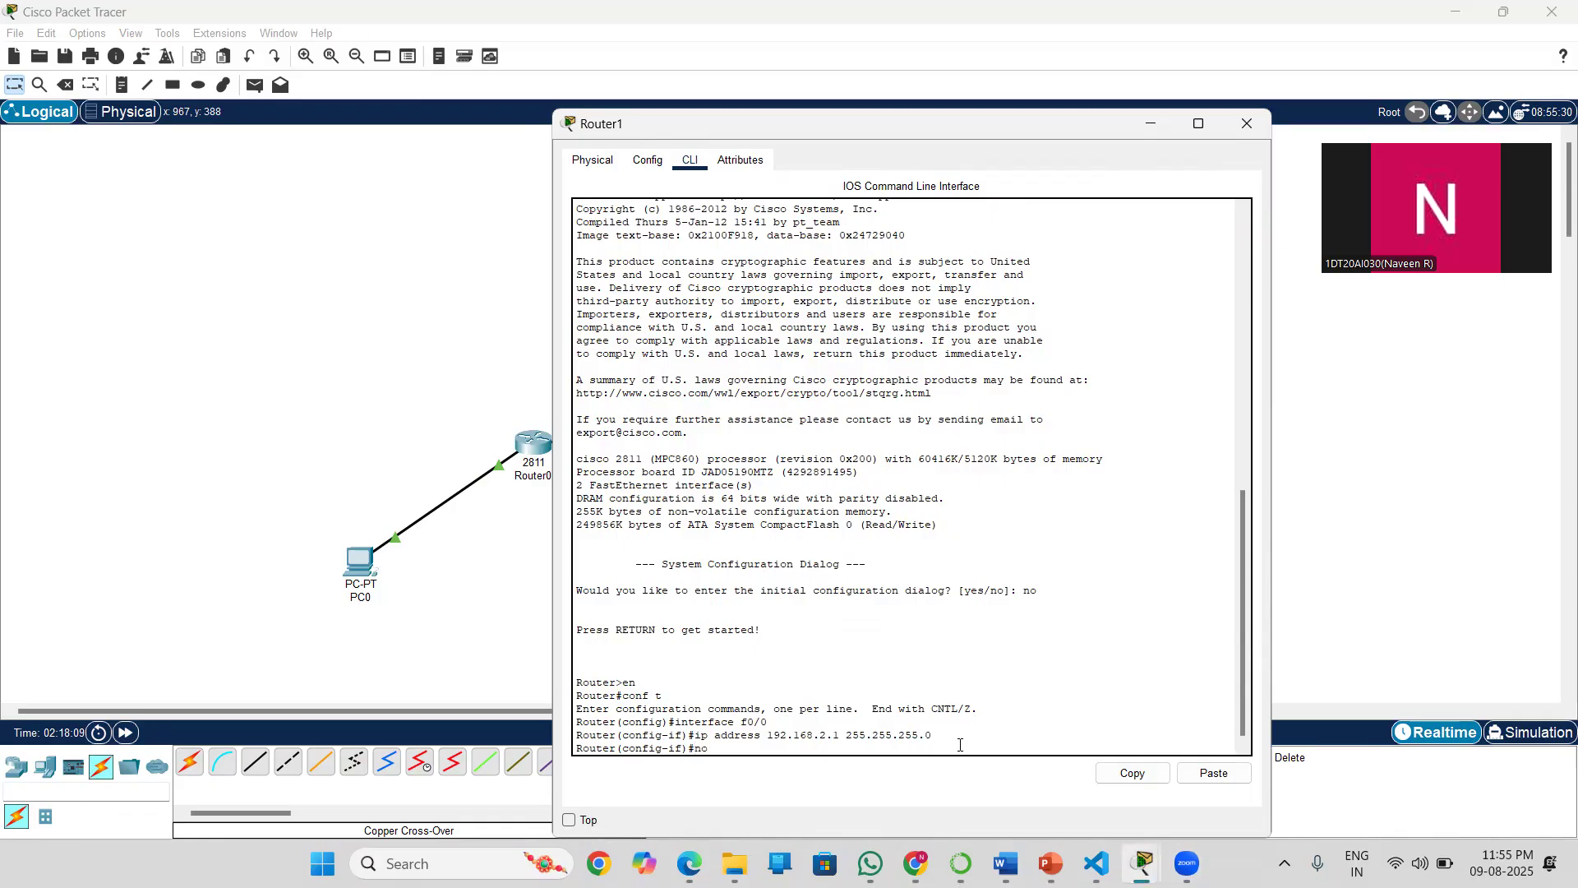
{"action": "type", "text": " shutdown"}
{"action": "key", "text": "Return"}
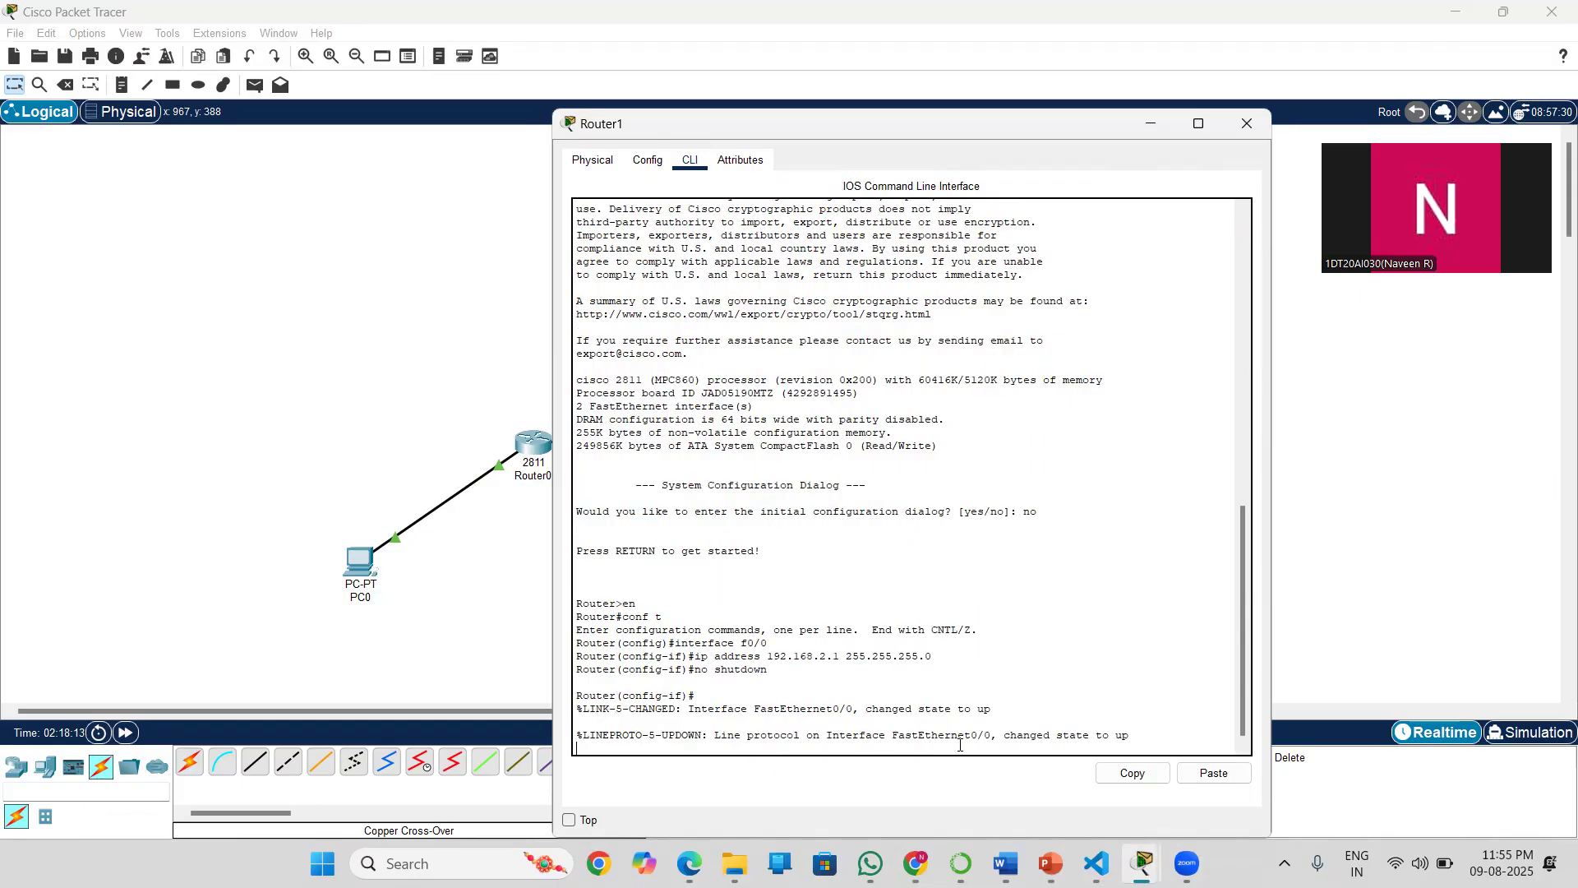
{"action": "key", "text": "Return"}
{"action": "type", "text": "exit"}
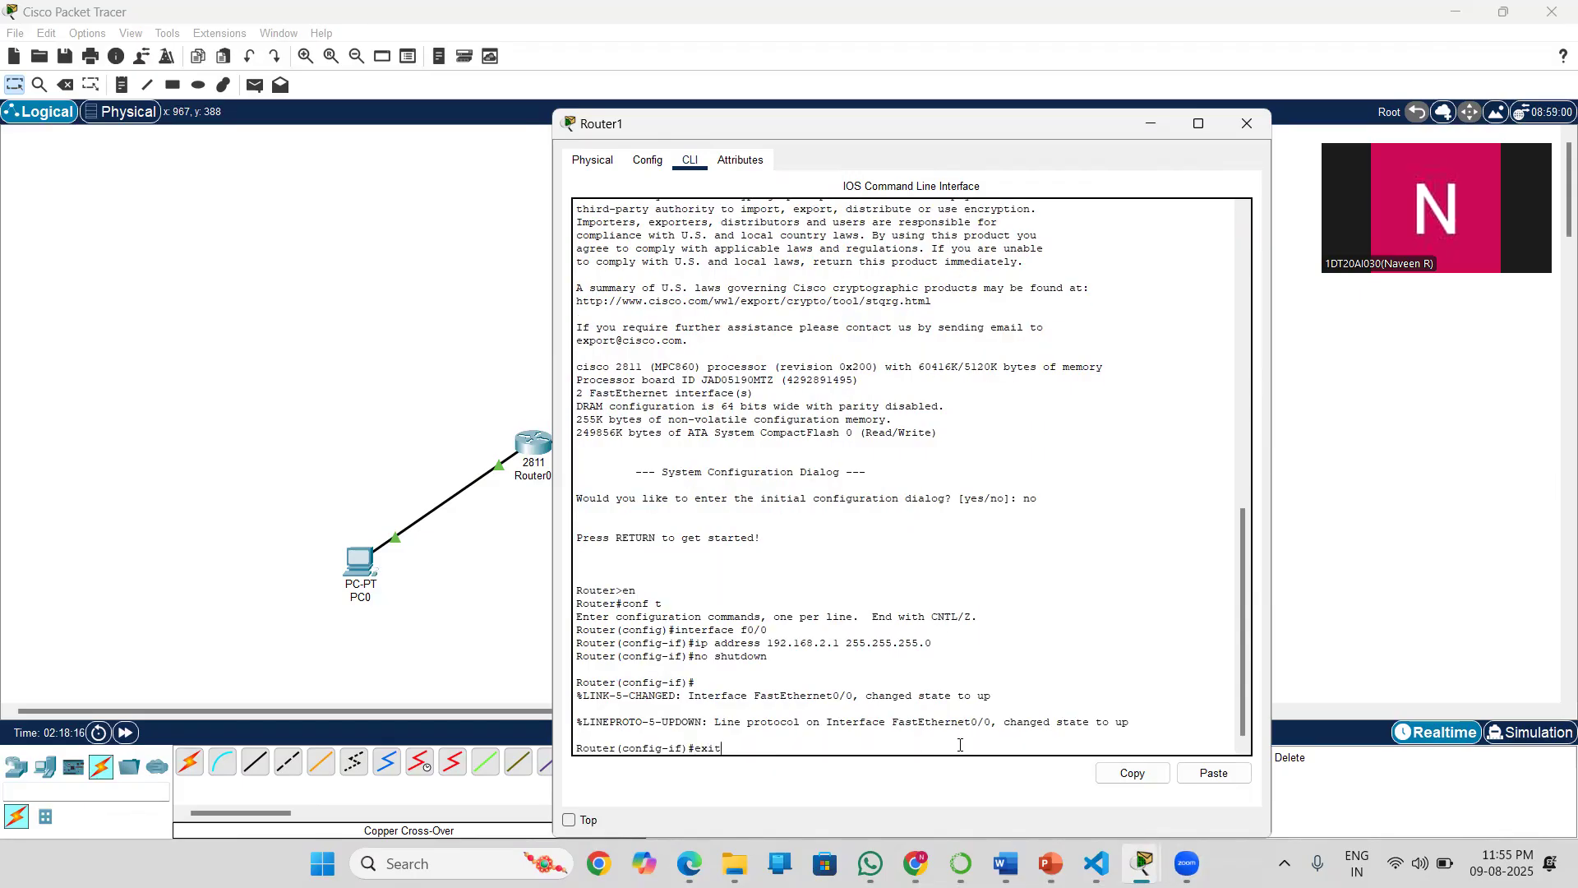
{"action": "key", "text": "Return"}
Assign IP address 10.0.0.2 with mask 255.255.255.252 to Router1's interface f0/1 and exit its interface configuration.
{"action": "type", "text": "interface"}
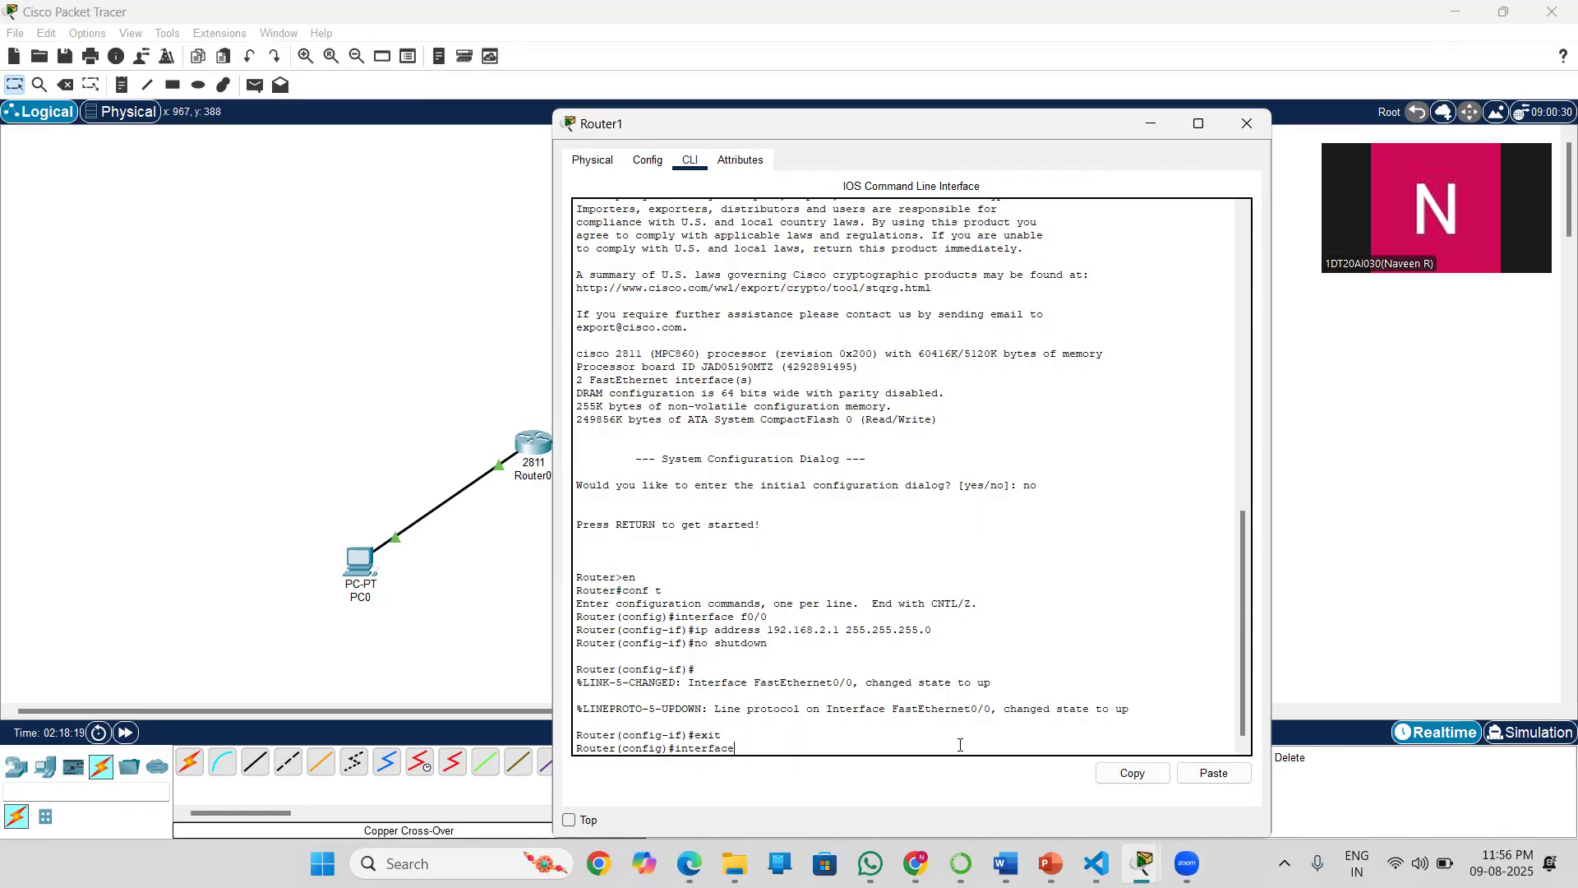
{"action": "type", "text": " f0/1"}
{"action": "key", "text": "Return"}
{"action": "type", "text": "interfac"}
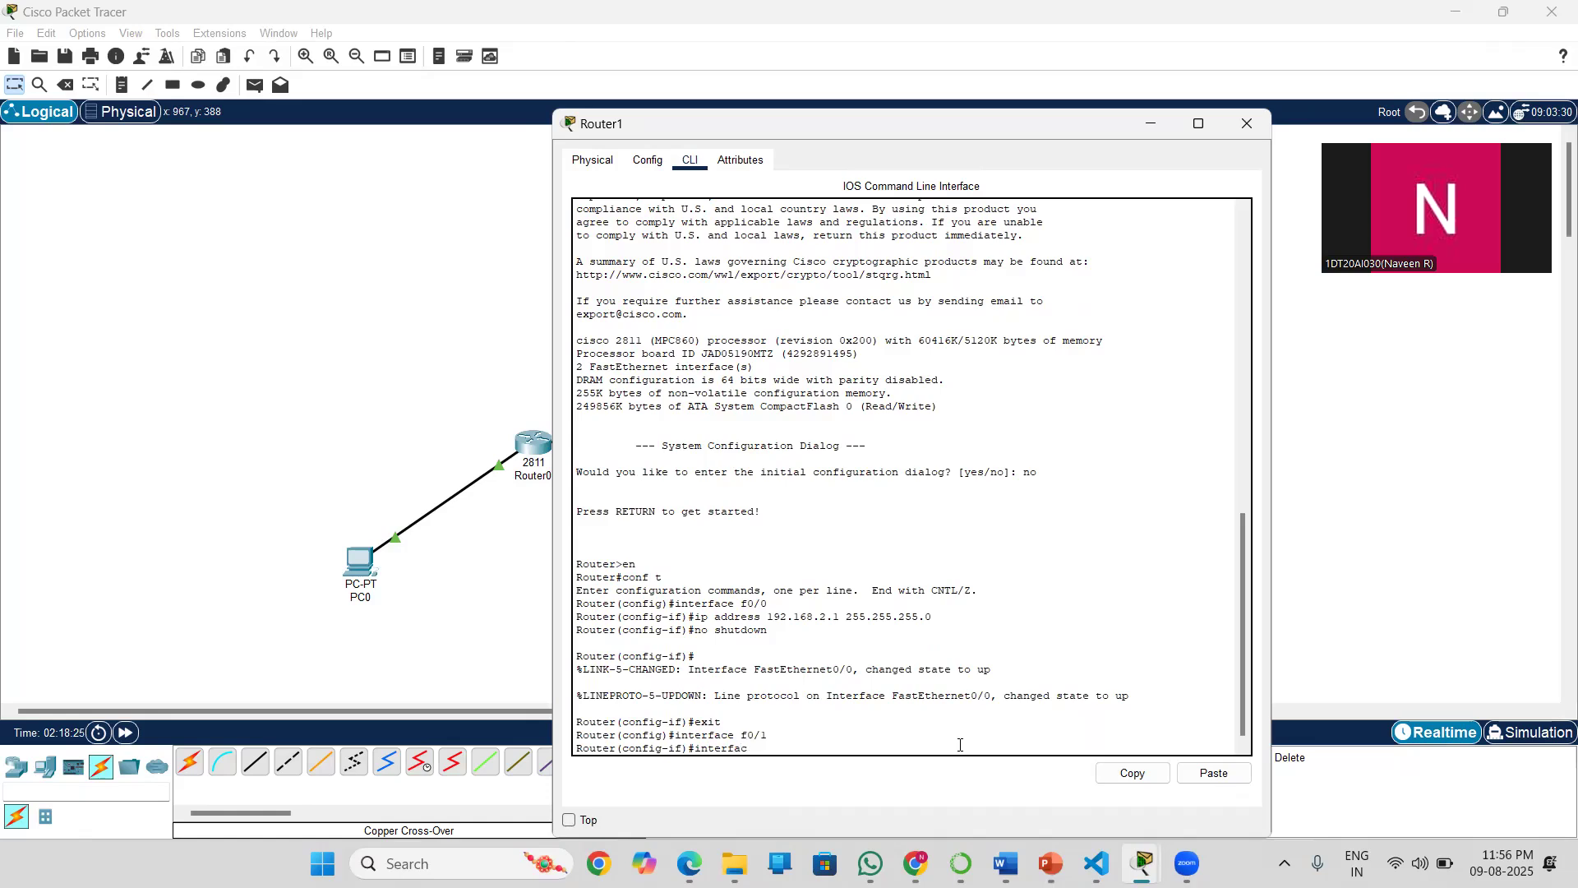
{"action": "key", "text": "BackSpace"}
{"action": "key", "text": "BackSpace"}
{"action": "key", "text": "BackSpace"}
{"action": "key", "text": "BackSpace"}
{"action": "key", "text": "BackSpace"}
{"action": "key", "text": "BackSpace"}
{"action": "type", "text": "p address 1"}
{"action": "type", "text": "0.0.0.2 255.255.255.252"}
{"action": "key", "text": "Return"}
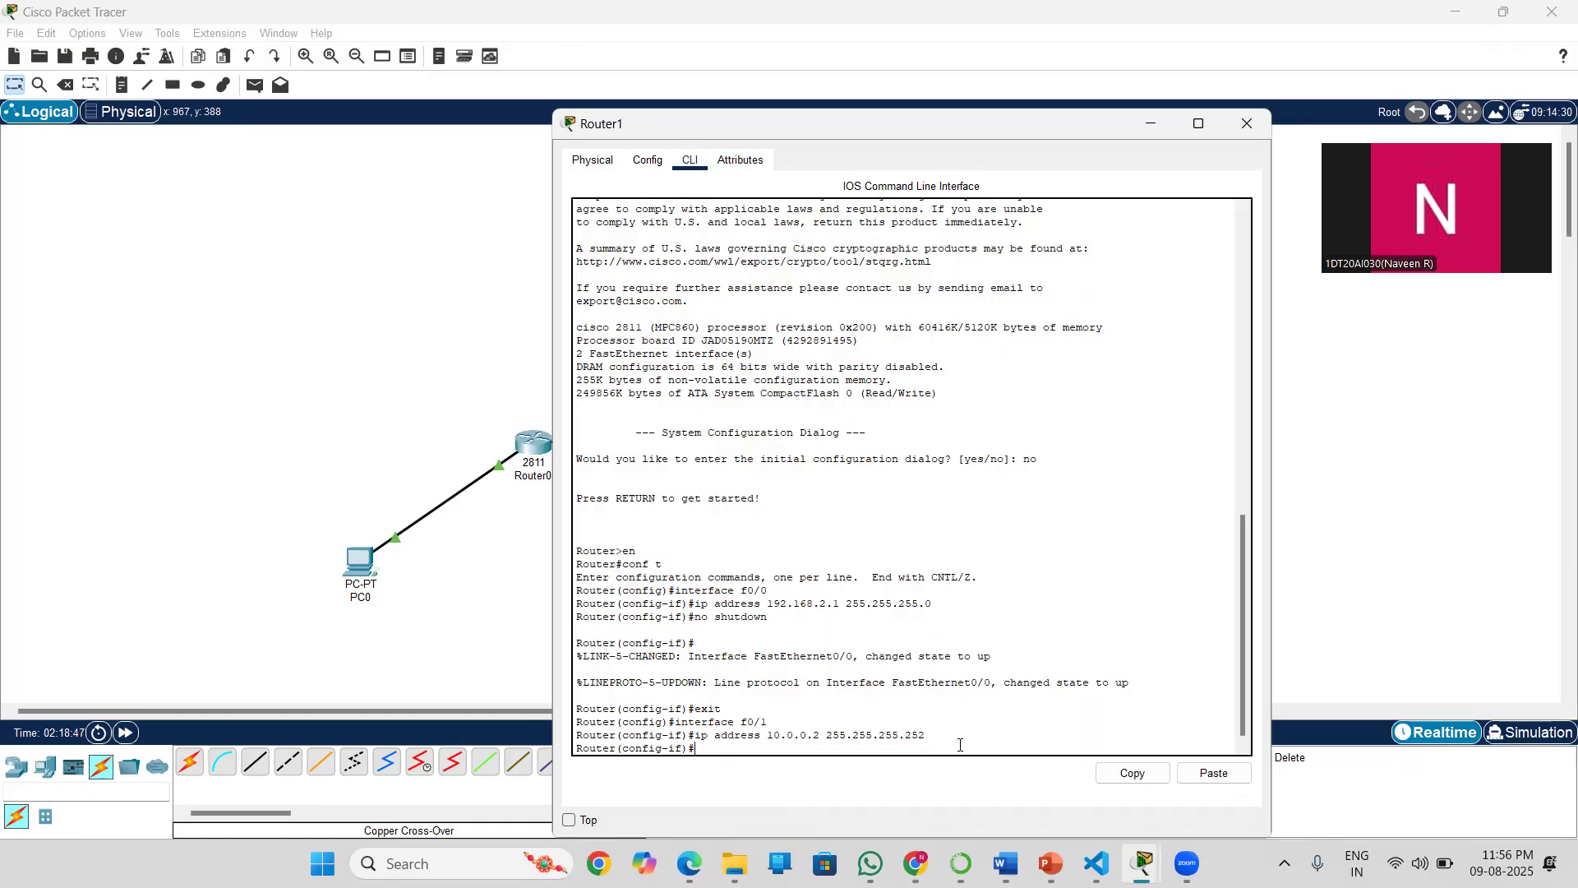
{"action": "type", "text": "exit"}
{"action": "key", "text": "Return"}
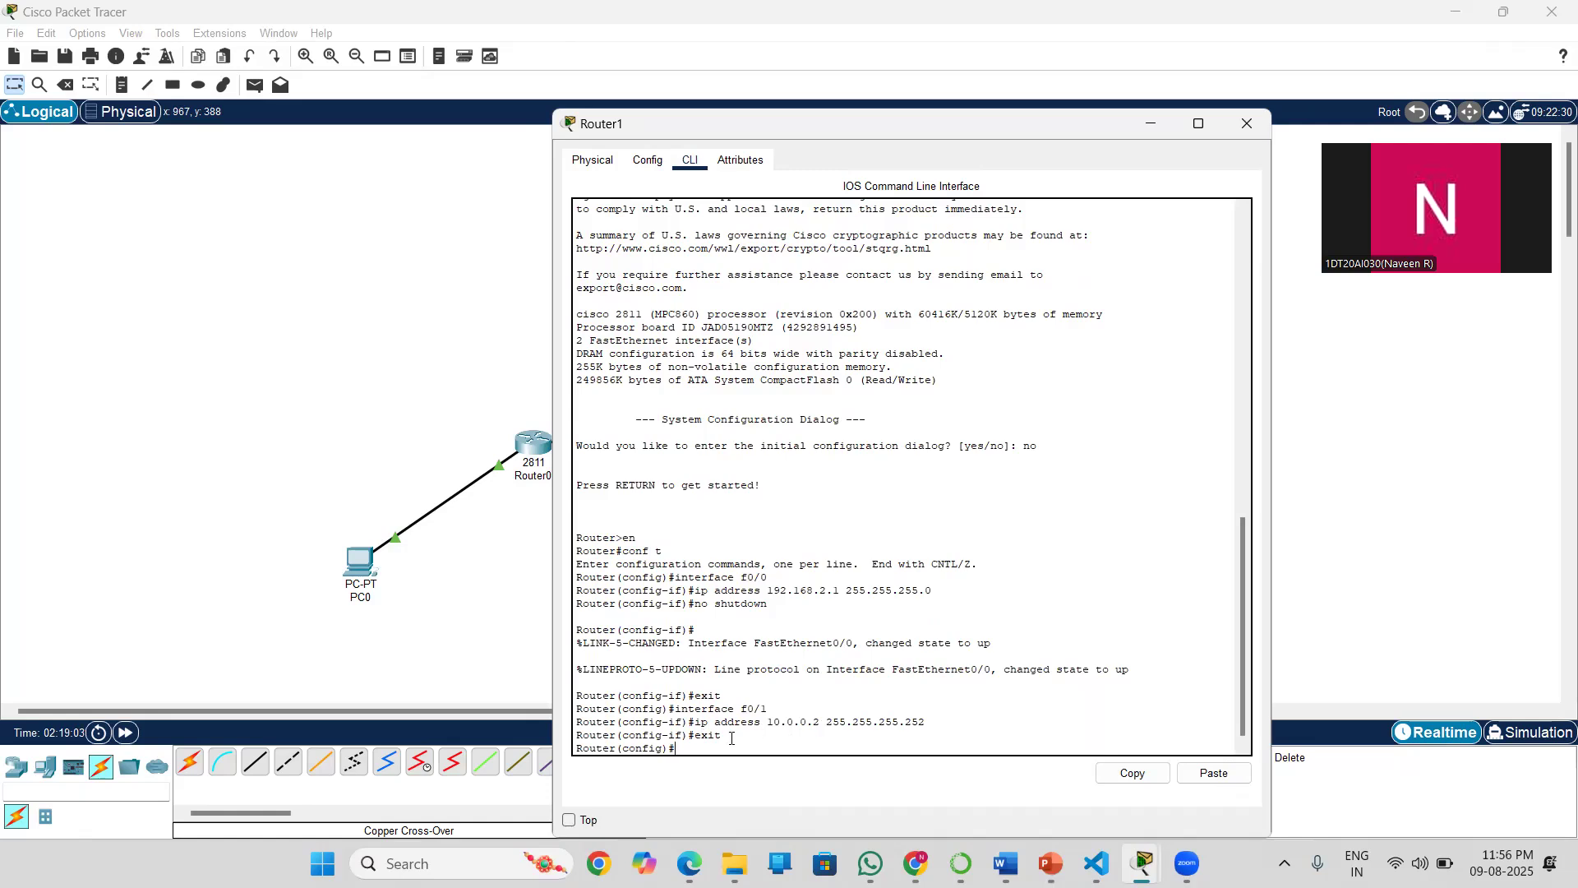
Re-enter Router1's interface f0/1 configuration and reapply IP address 10.0.0.2 with mask 255.255.255.252.
{"action": "type", "text": "interface f0/"}
{"action": "key", "text": "BackSpace"}
{"action": "type", "text": "1"}
{"action": "key", "text": "Return"}
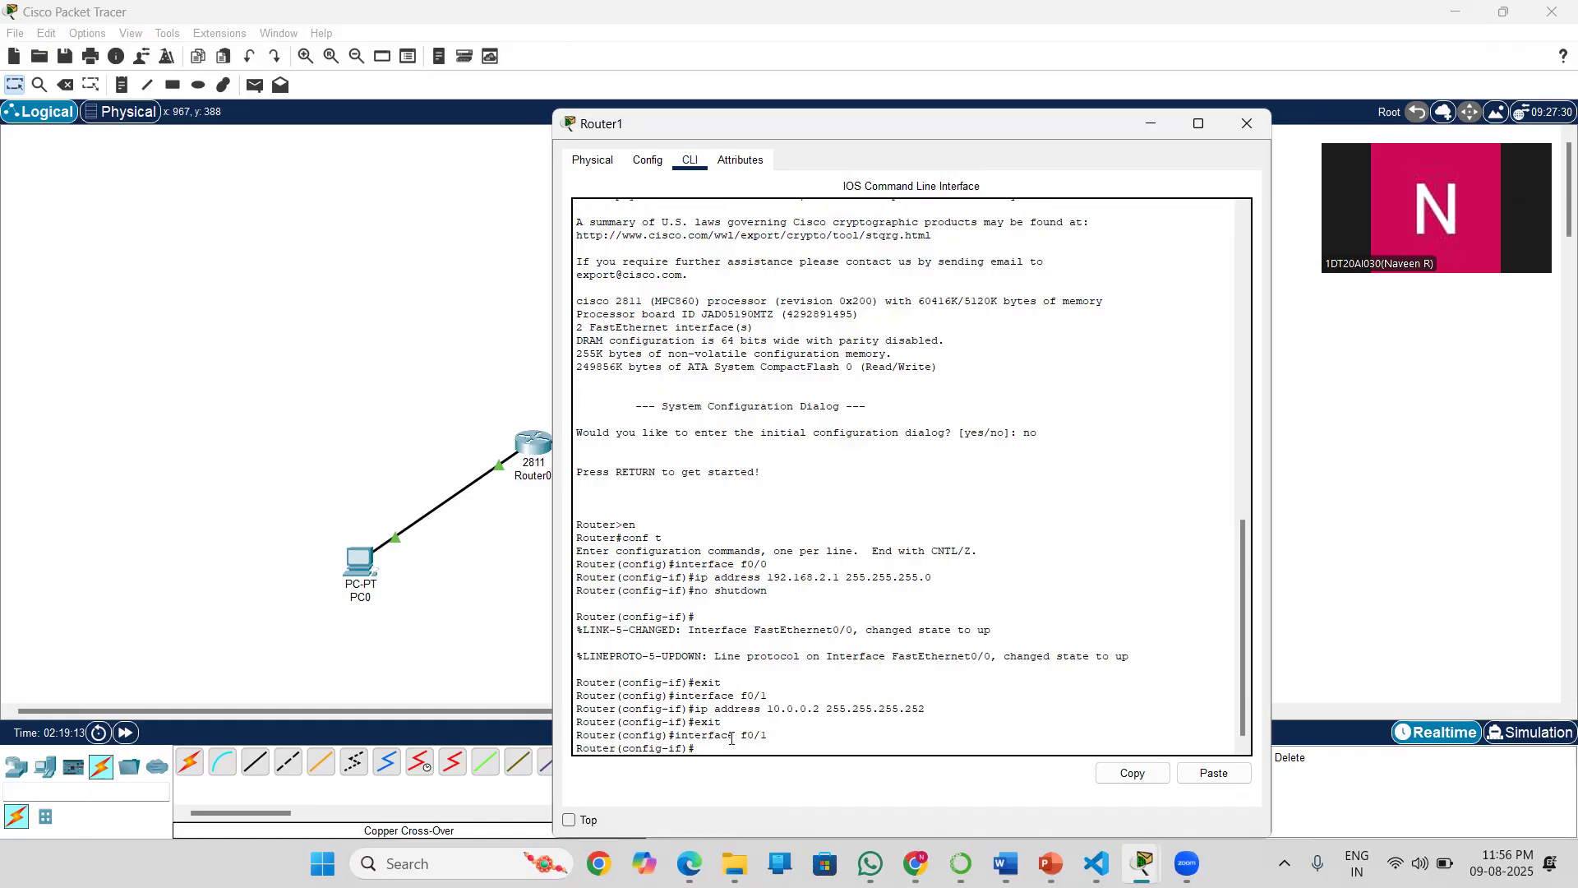
{"action": "key", "text": "Up"}
{"action": "key", "text": "Up"}
{"action": "key", "text": "Up"}
{"action": "key", "text": "Return"}
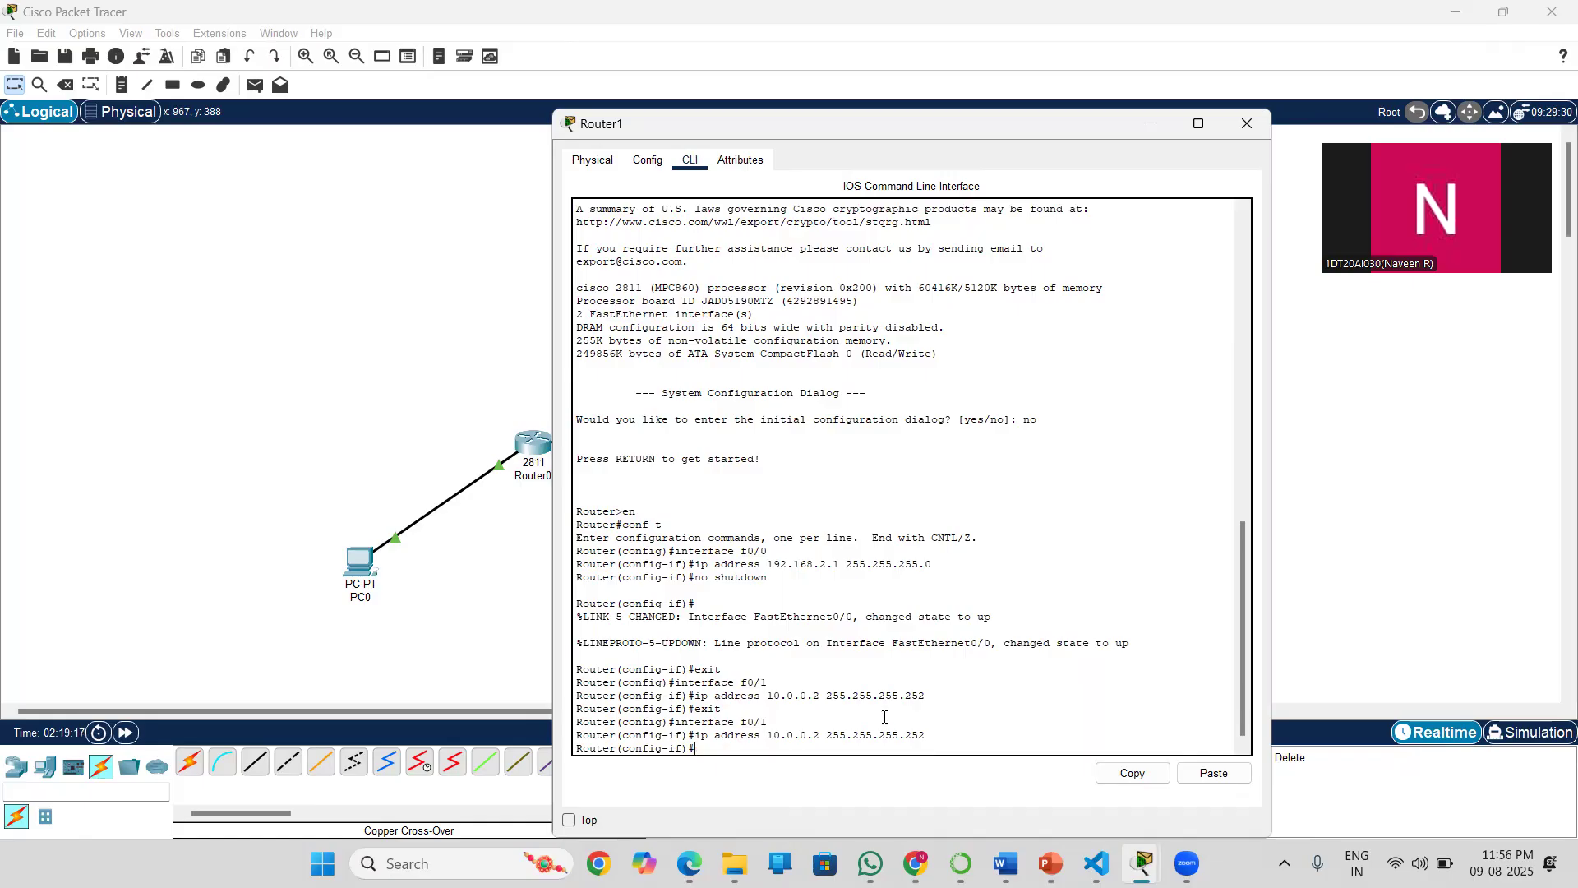
Enable Router1's interface f0/1 with "no shutdown" and exit its interface configuration.
{"action": "type", "text": "no shutdown"}
{"action": "key", "text": "Return"}
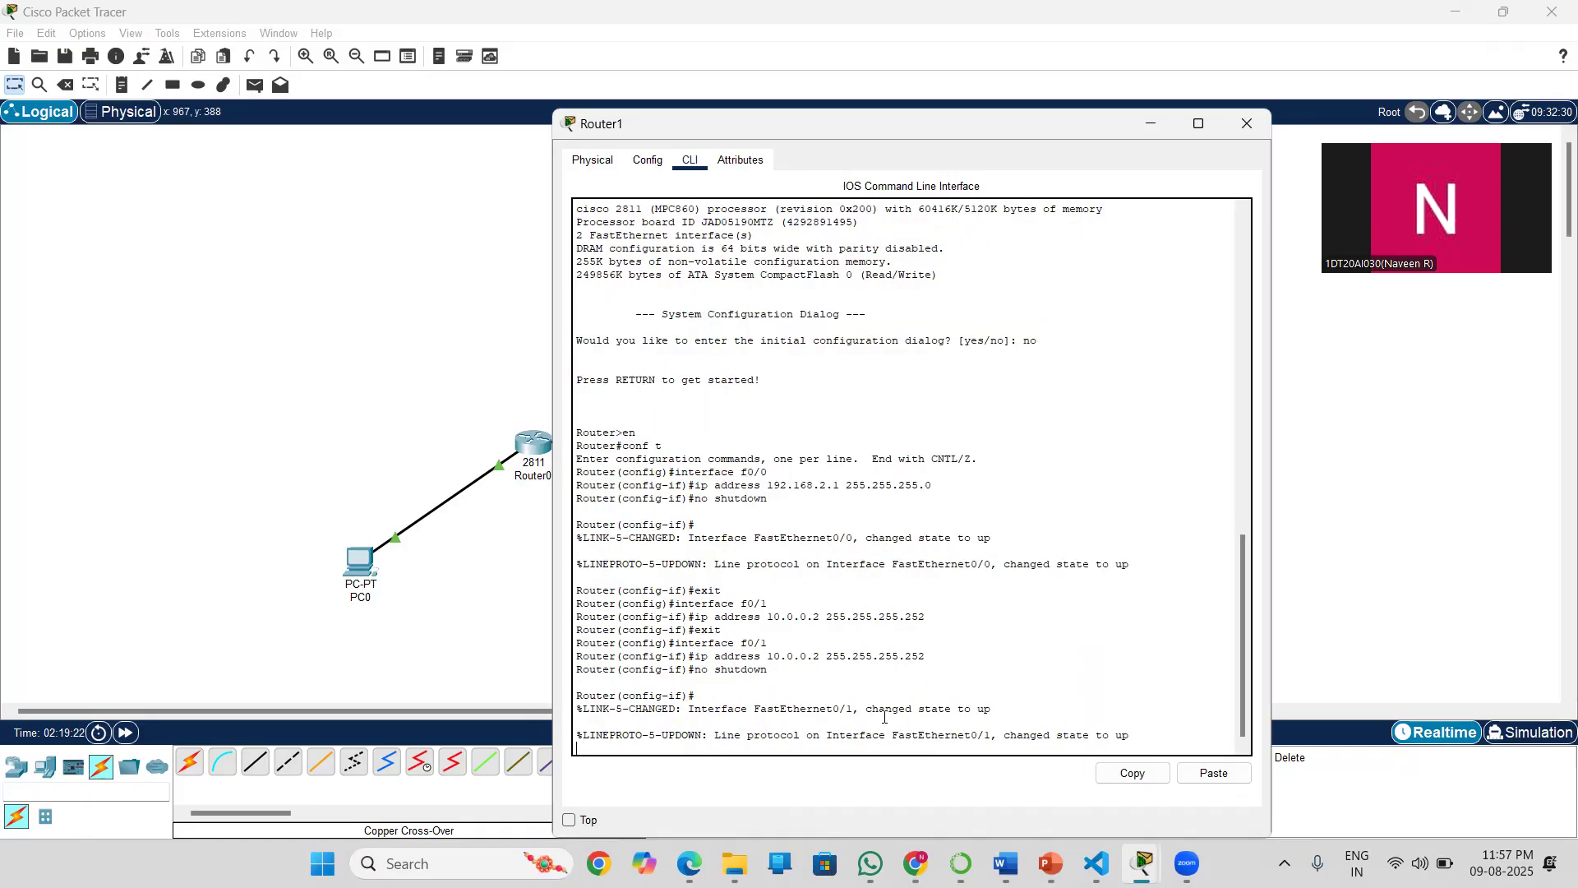
{"action": "key", "text": "Return"}
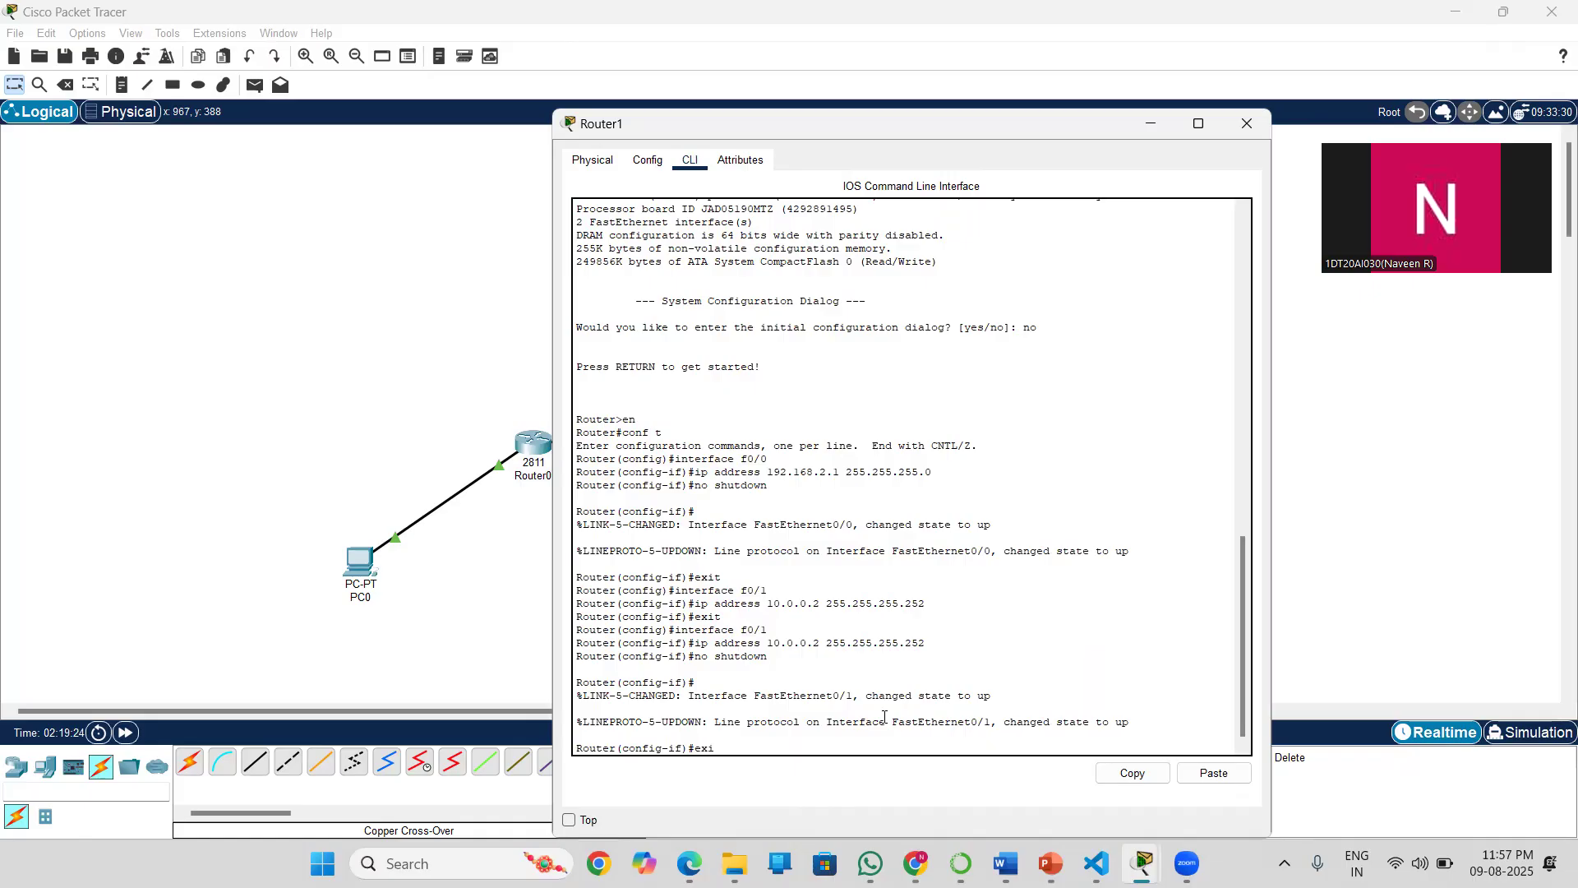
{"action": "type", "text": "exit"}
{"action": "key", "text": "Return"}
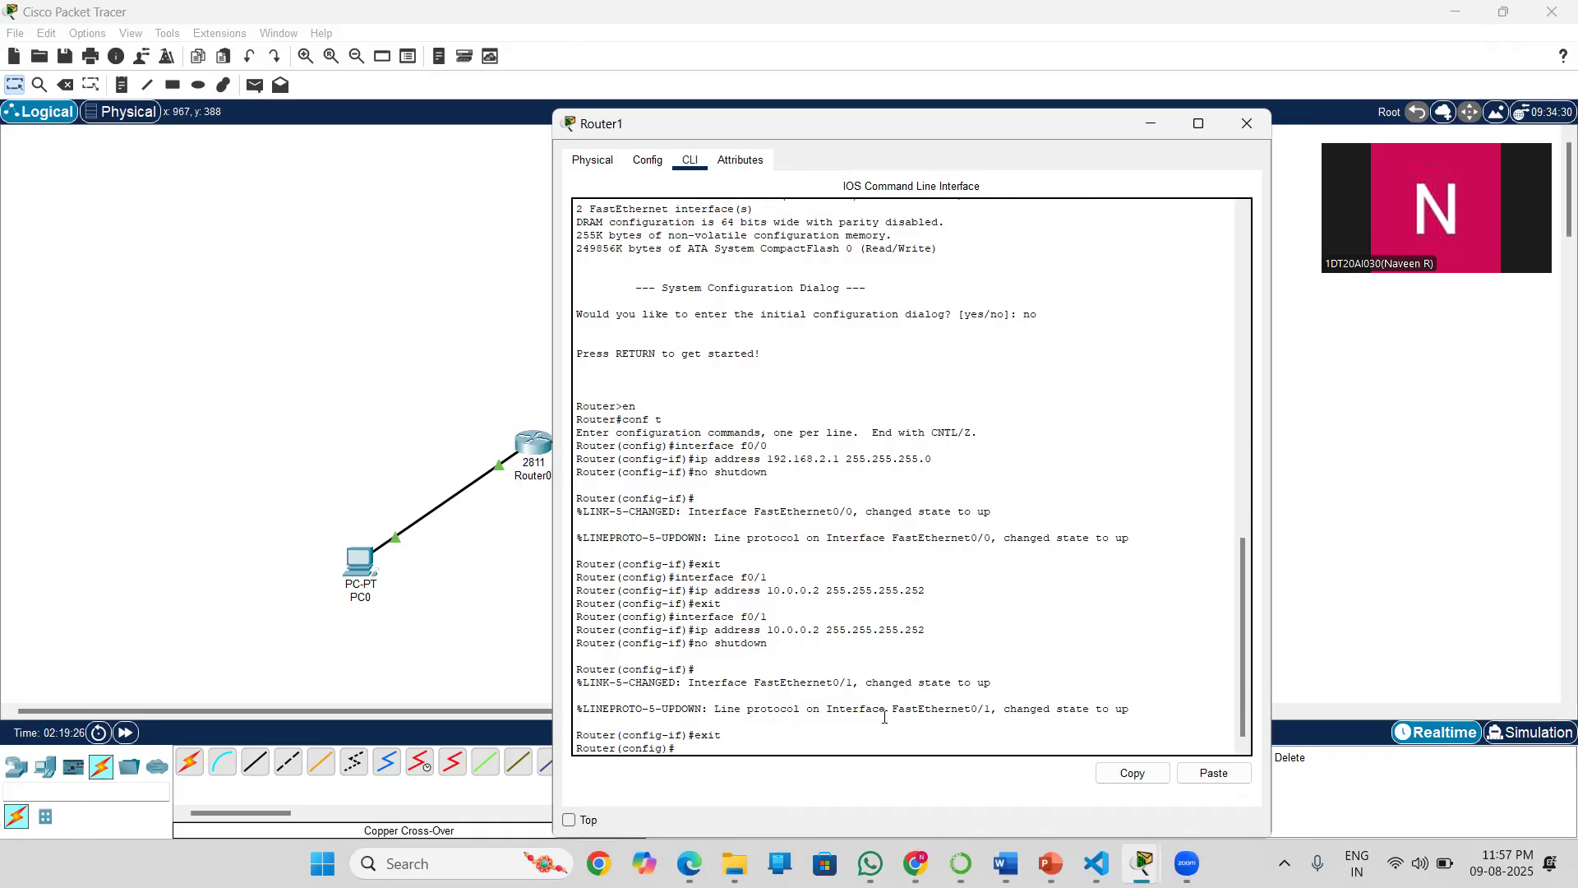
Add a static route on Router1 to 192.168.1.0 255.255.255.0 via 10.0.0.1 and close the router's window.
{"action": "type", "text": "ip route 192.168.1.0 255.255.255.0 10.0.0.1"}
{"action": "key", "text": "Return"}
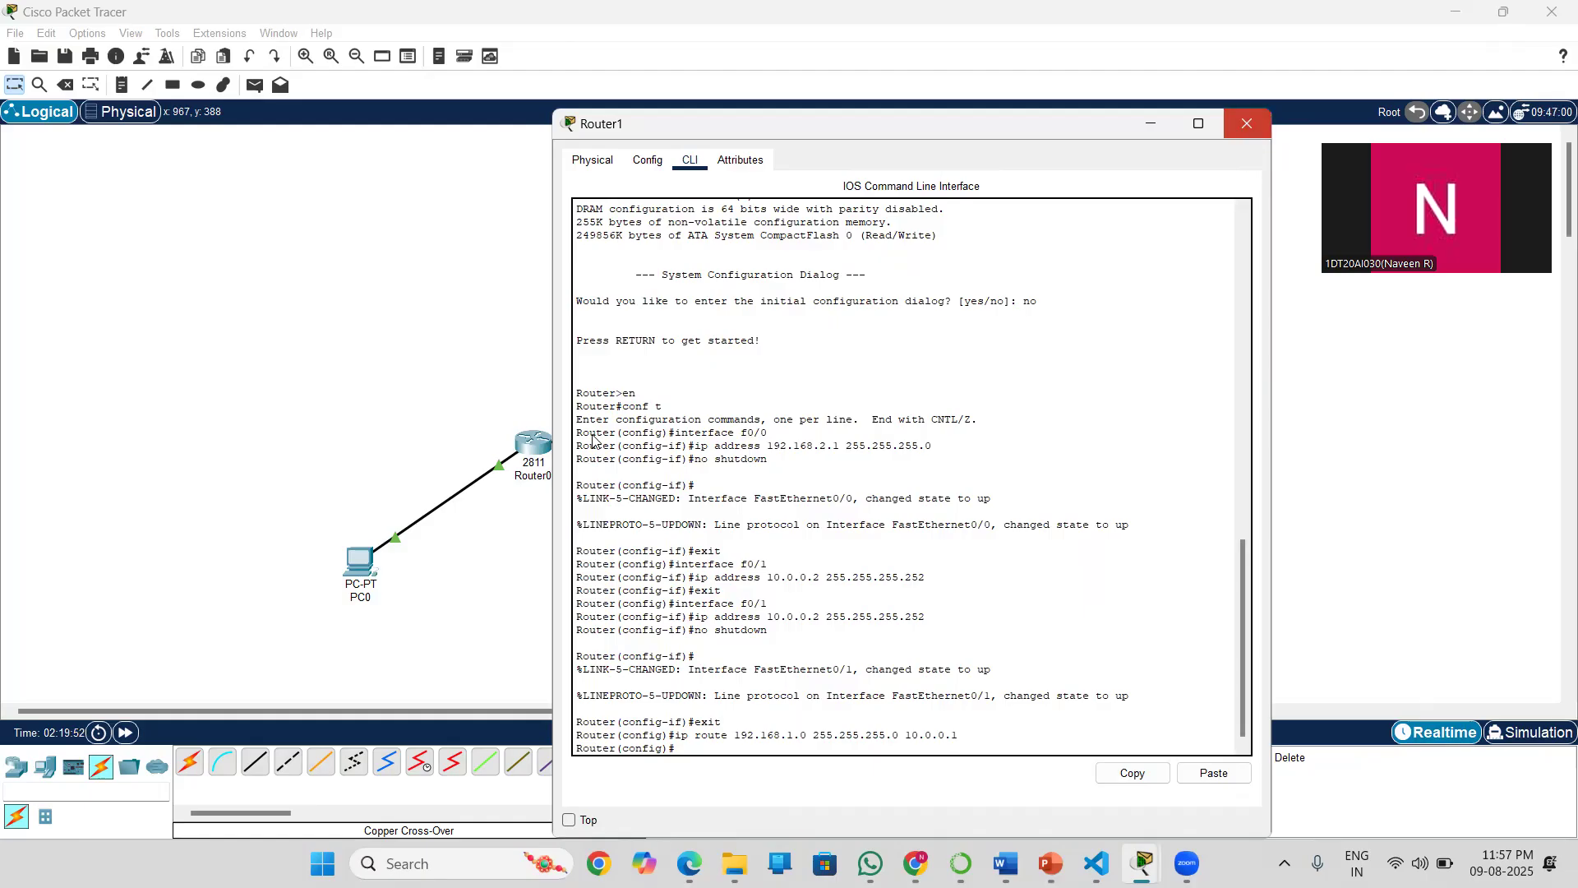
{"action": "left_click", "coordinate": [1247, 124]}
Add a static route on Router0 to 192.168.2.0 255.255.255.0 via 10.0.0.2 and close the router's window.
{"action": "left_click", "coordinate": [533, 446]}
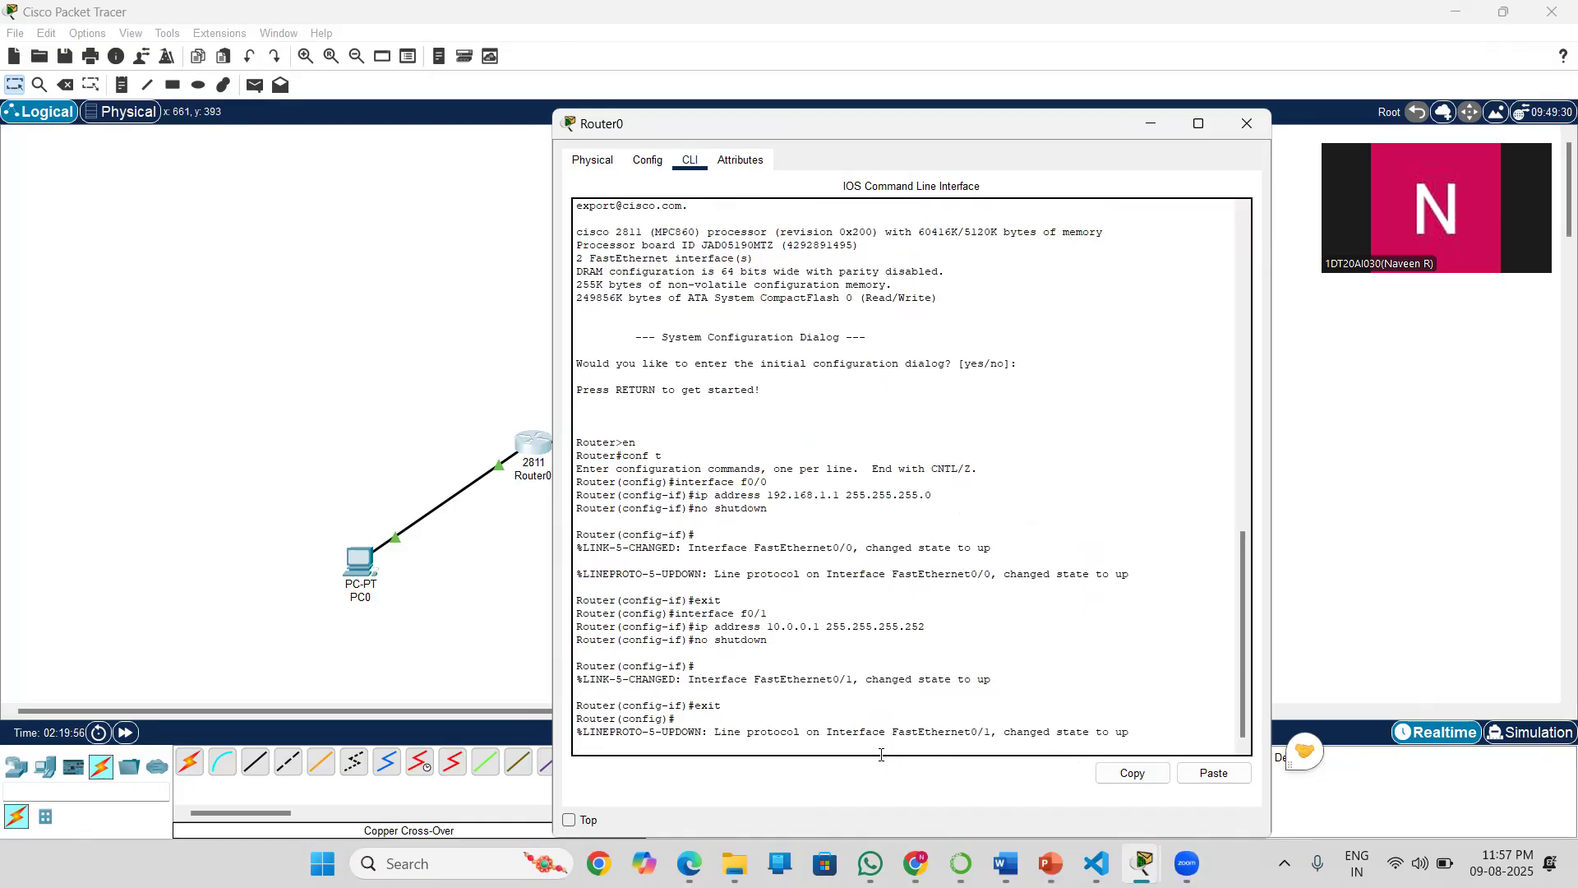
{"action": "key", "text": "Return"}
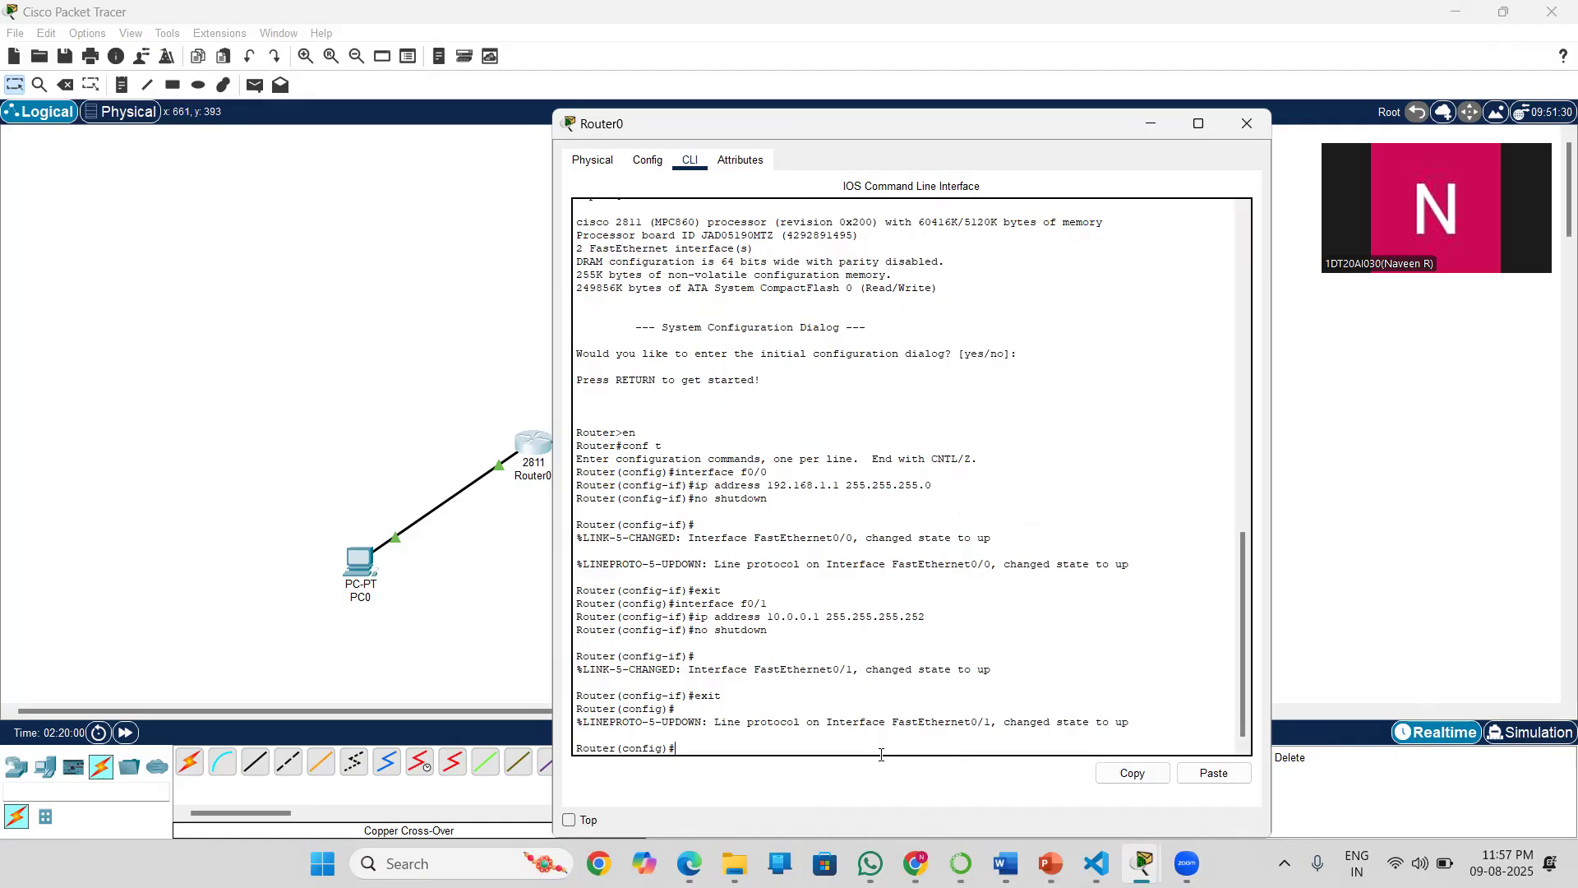
{"action": "type", "text": "ip route 192.168.2.0 255.255.255.0 10.0.0.2"}
{"action": "key", "text": "Return"}
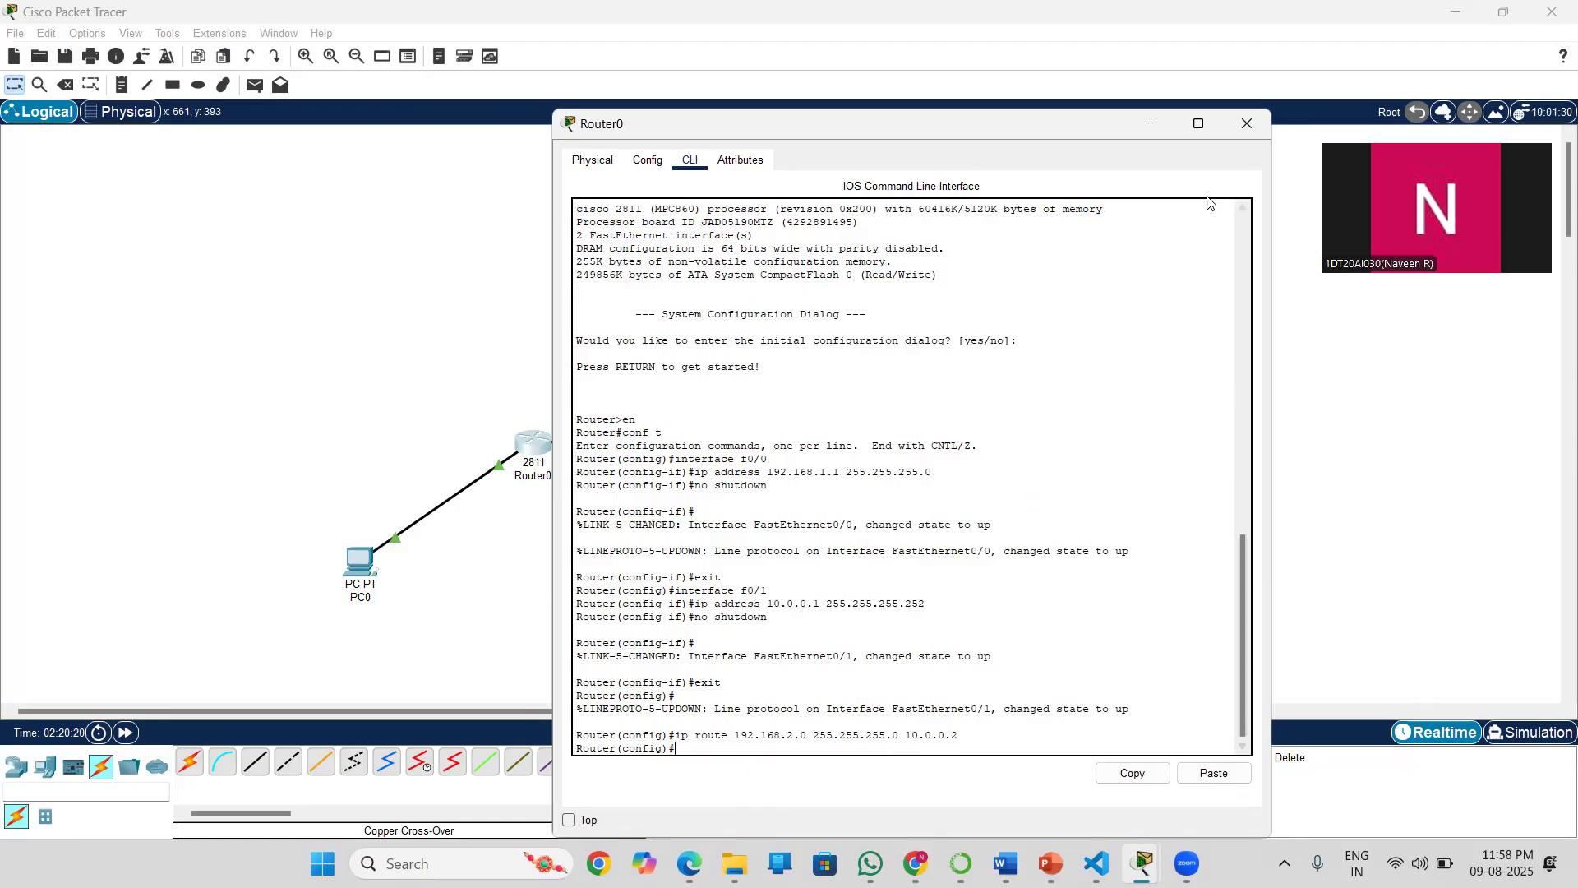
{"action": "left_click", "coordinate": [1260, 122]}
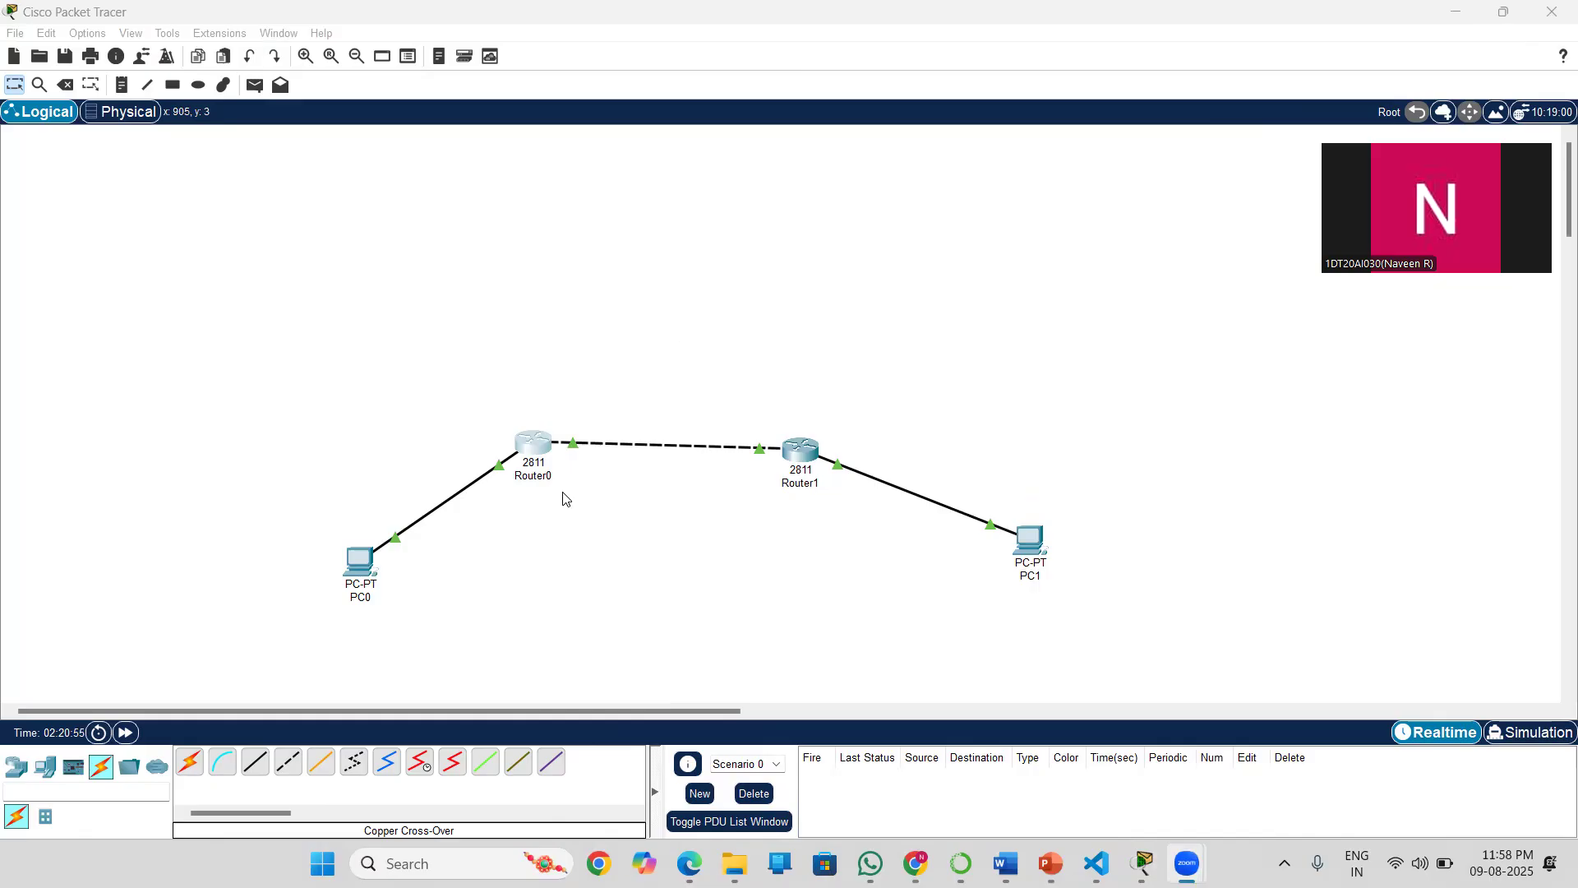
Reopen Router0's command line at the global configuration prompt.
{"action": "left_click", "coordinate": [528, 454]}
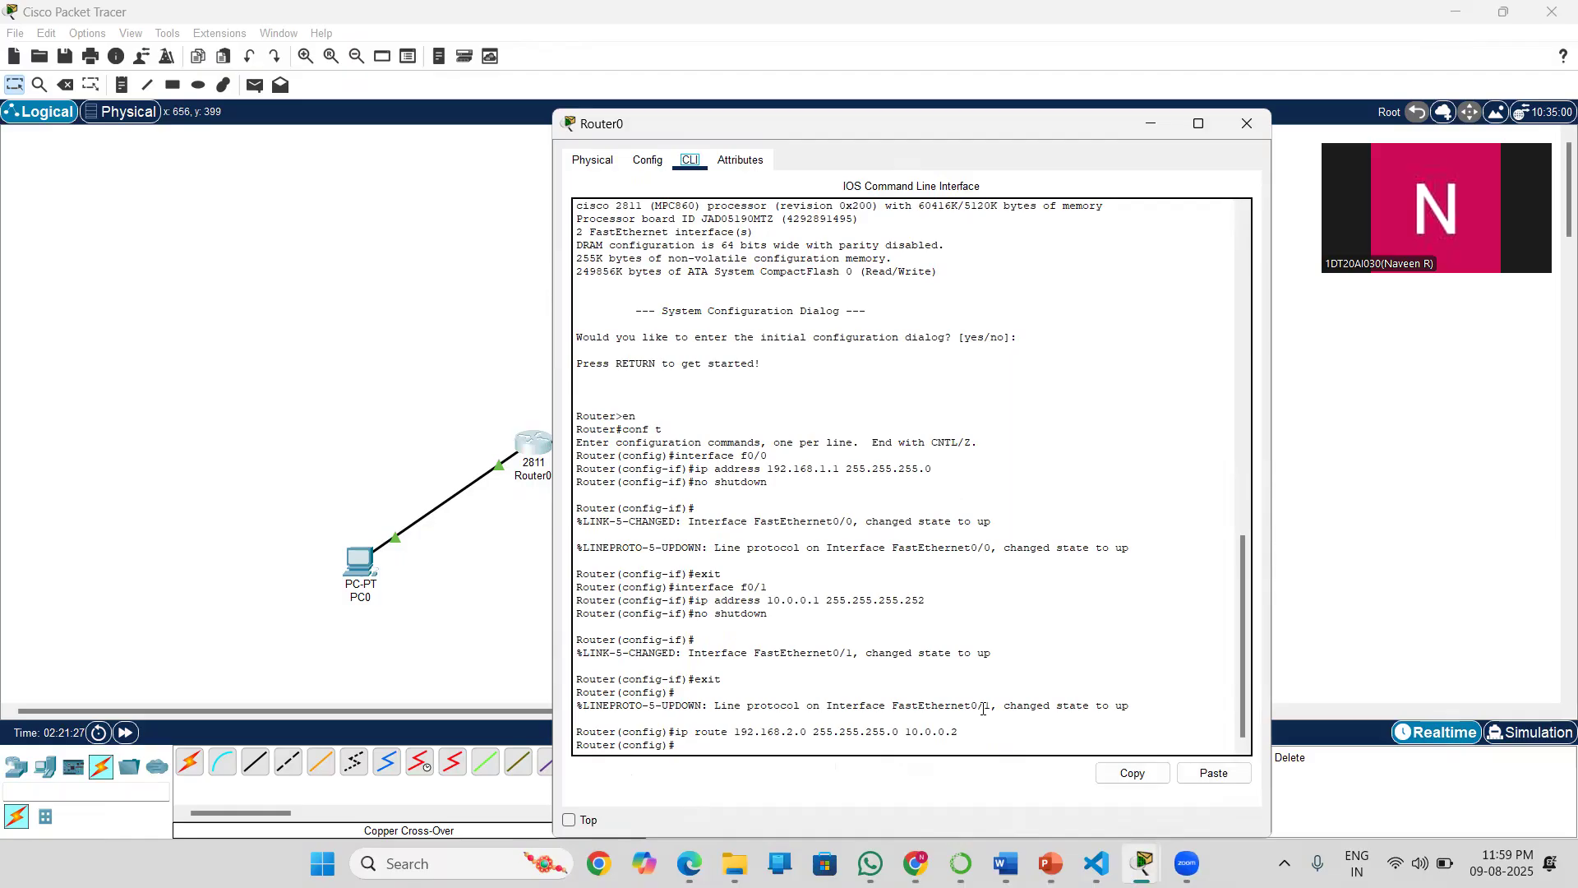
{"action": "left_click", "coordinate": [709, 747]}
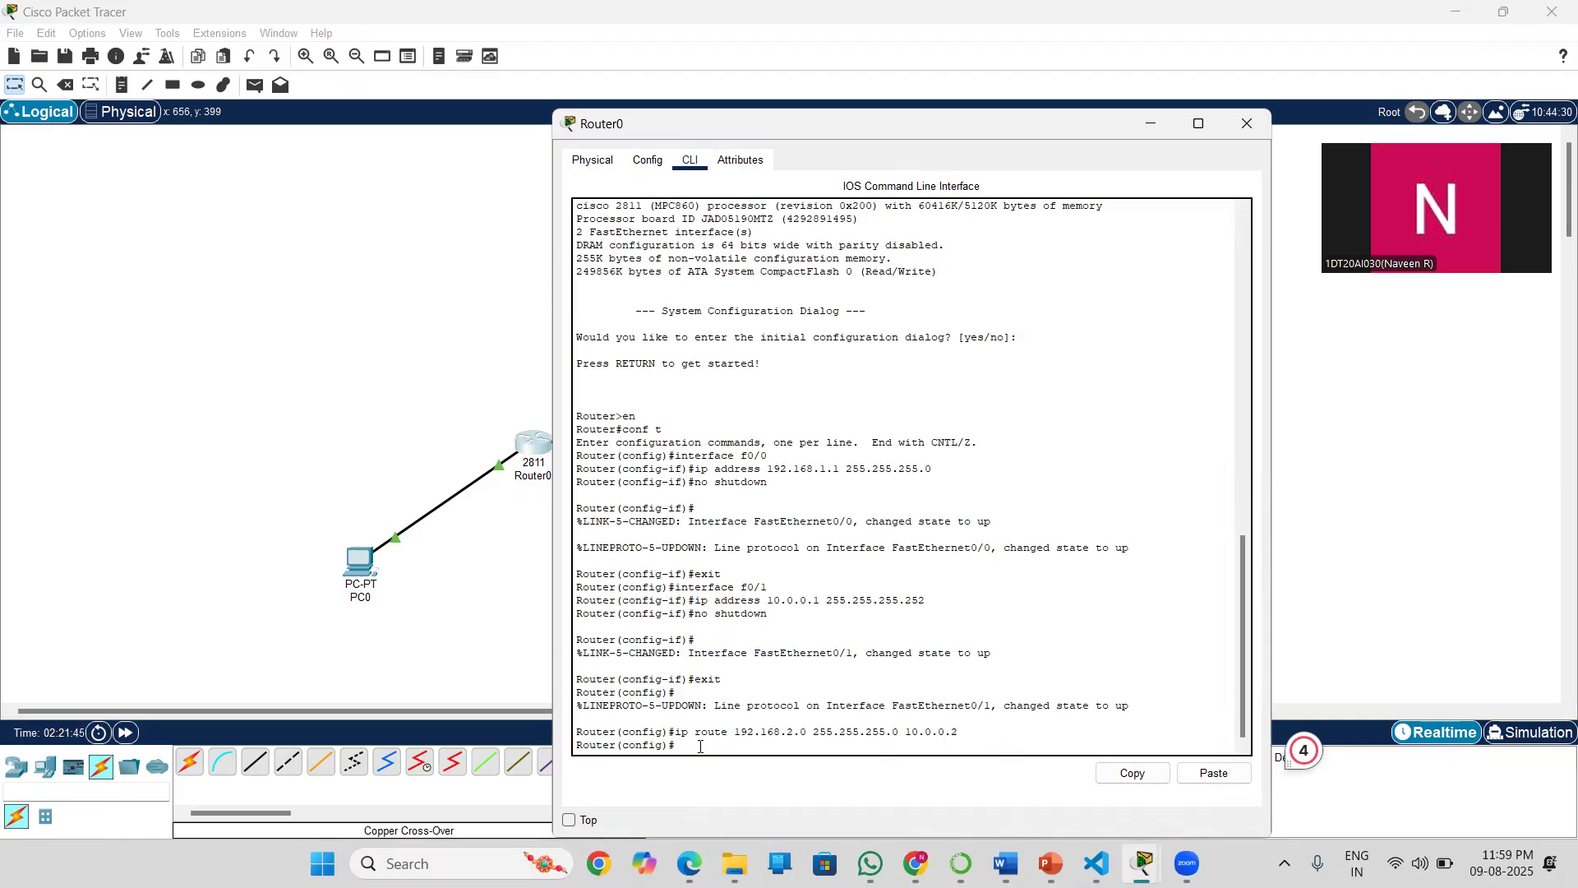
Try to define the ISAKMP policy on Router0 with the command "isakmp phase 1 policy".
{"action": "type", "text": "i"}
{"action": "key", "text": "BackSpace"}
{"action": "type", "text": "ISAKMP P"}
{"action": "key", "text": "BackSpace"}
{"action": "type", "text": "phase"}
{"action": "key", "text": "BackSpace"}
{"action": "key", "text": "BackSpace"}
{"action": "key", "text": "BackSpace"}
{"action": "key", "text": "BackSpace"}
{"action": "key", "text": "BackSpace"}
{"action": "key", "text": "BackSpace"}
{"action": "key", "text": "BackSpace"}
{"action": "key", "text": "BackSpace"}
{"action": "key", "text": "BackSpace"}
{"action": "key", "text": "BackSpace"}
{"action": "key", "text": "BackSpace"}
{"action": "key", "text": "BackSpace"}
{"action": "type", "text": "isakmp phase 1 policy"}
{"action": "key", "text": "Return"}
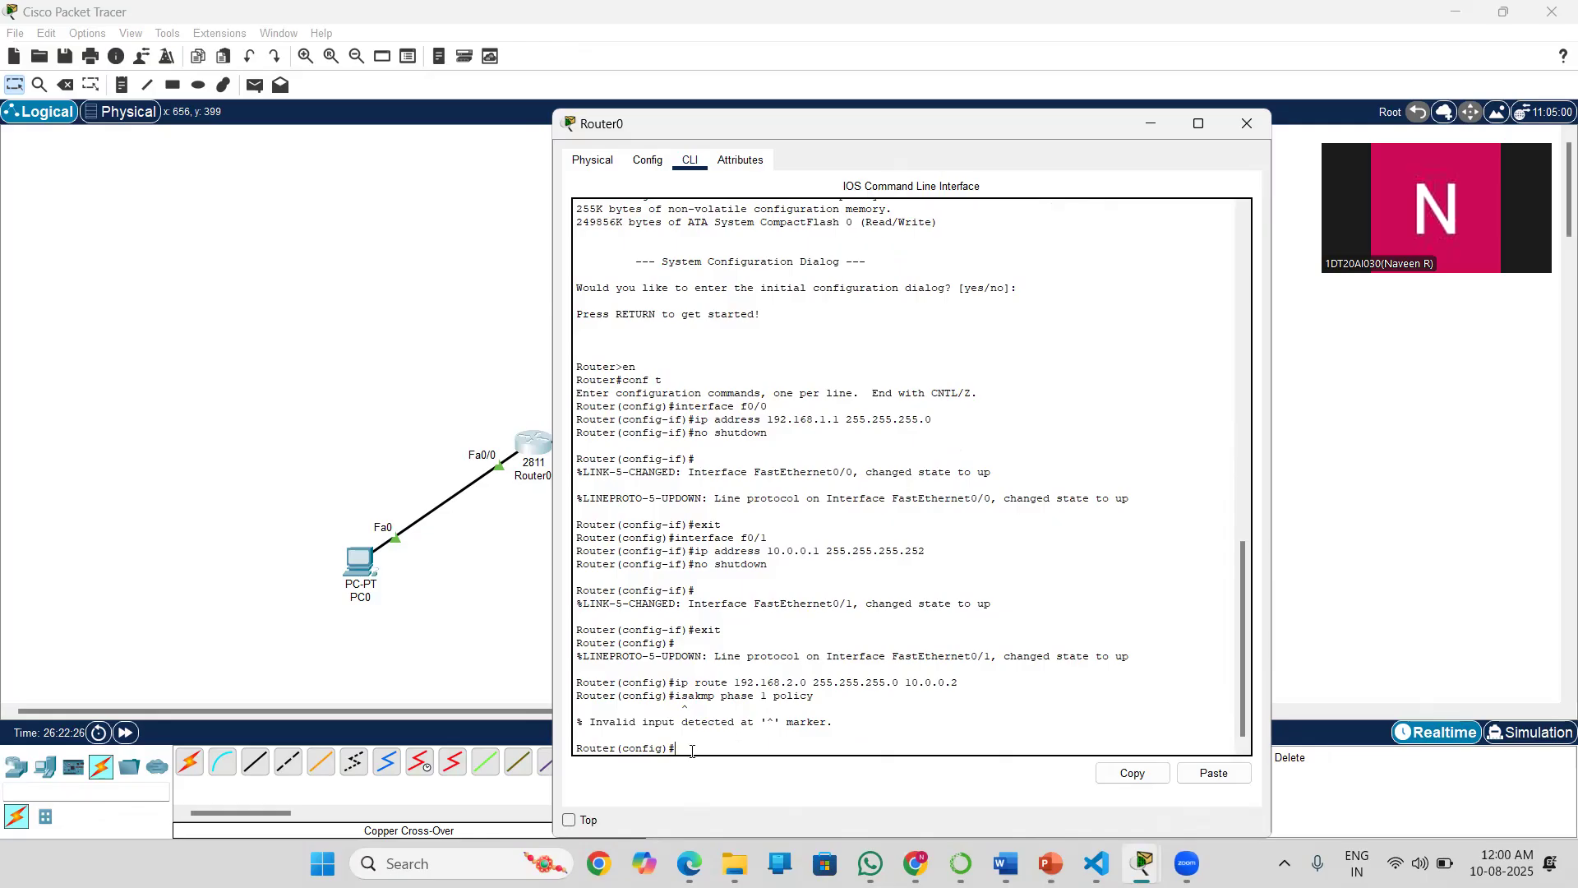
Retry the policy command on Router0 with different capitalisation, as "ISAKMP Phase 1 policy".
{"action": "type", "text": "AKMP Phase 1 P"}
{"action": "key", "text": "BackSpace"}
{"action": "type", "text": "po"}
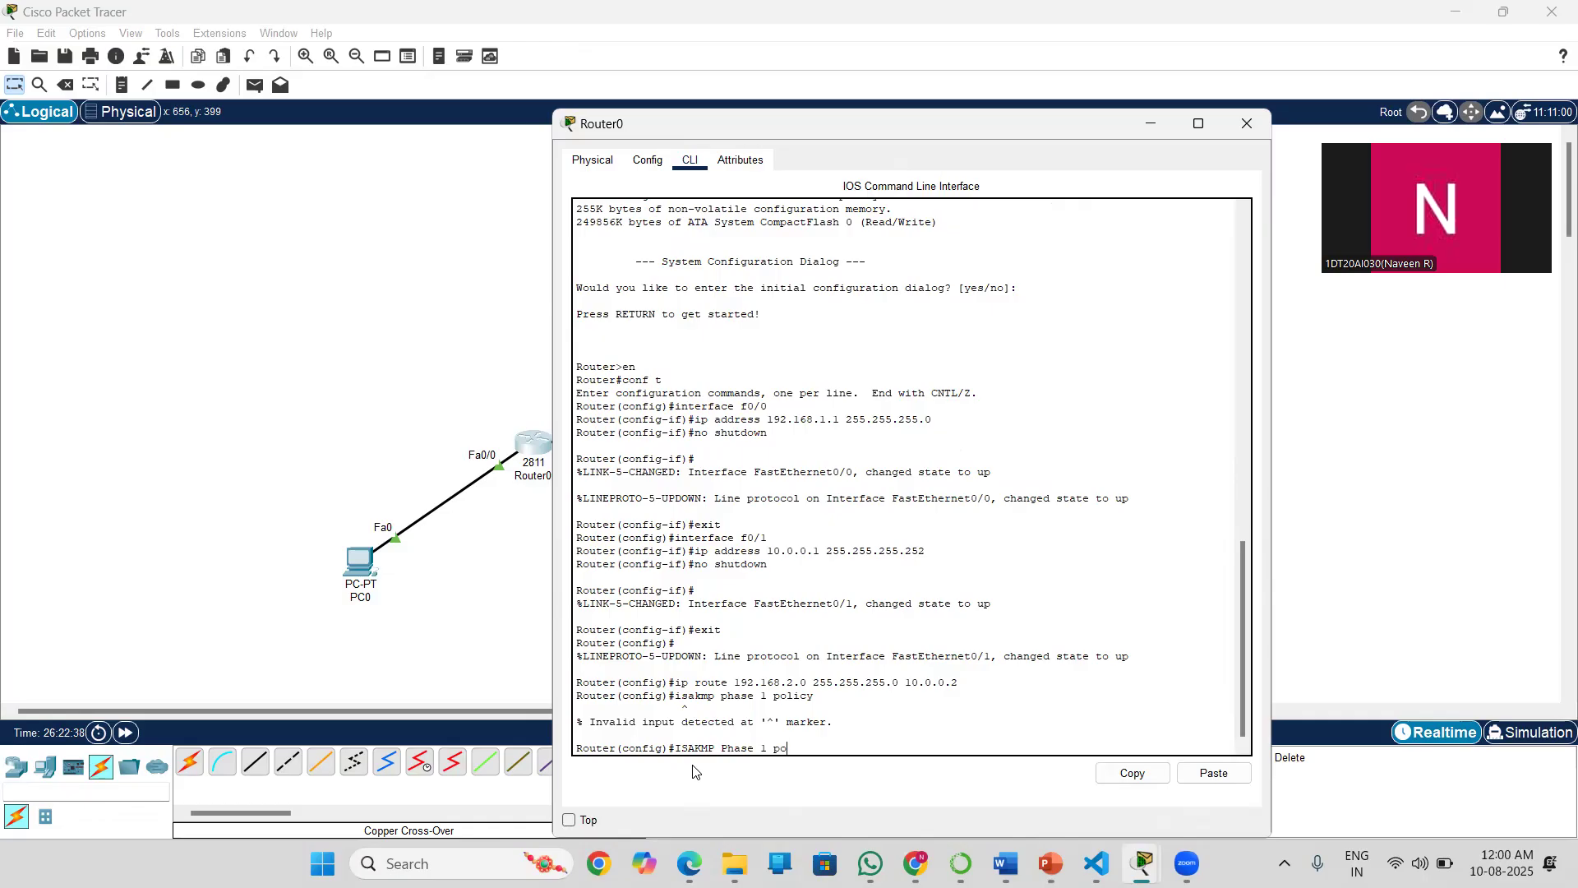
{"action": "type", "text": "licy"}
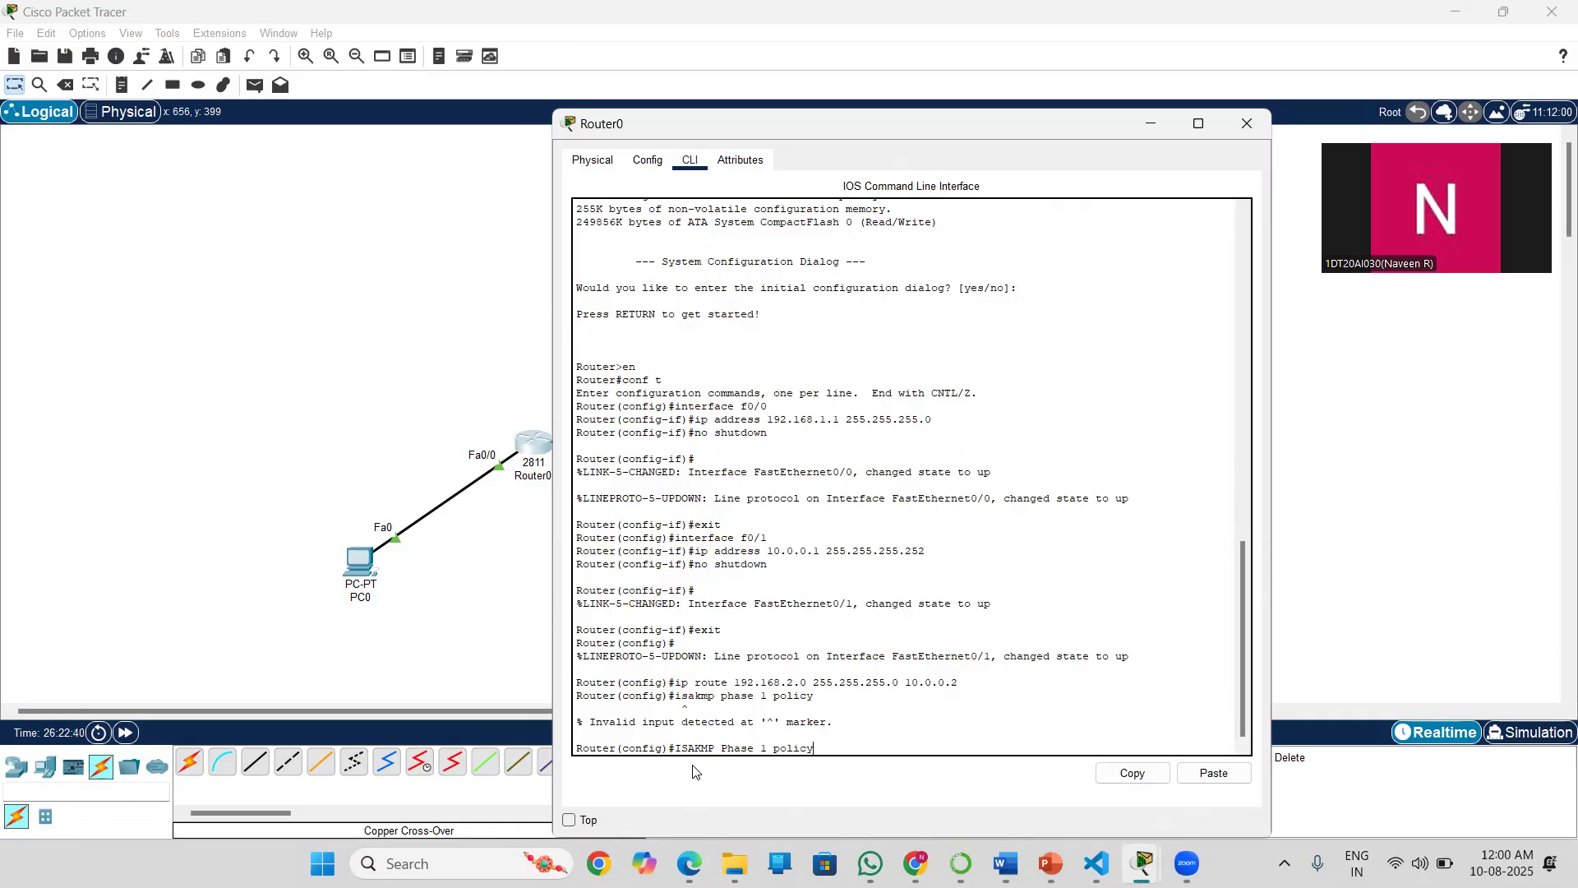
{"action": "key", "text": "Return"}
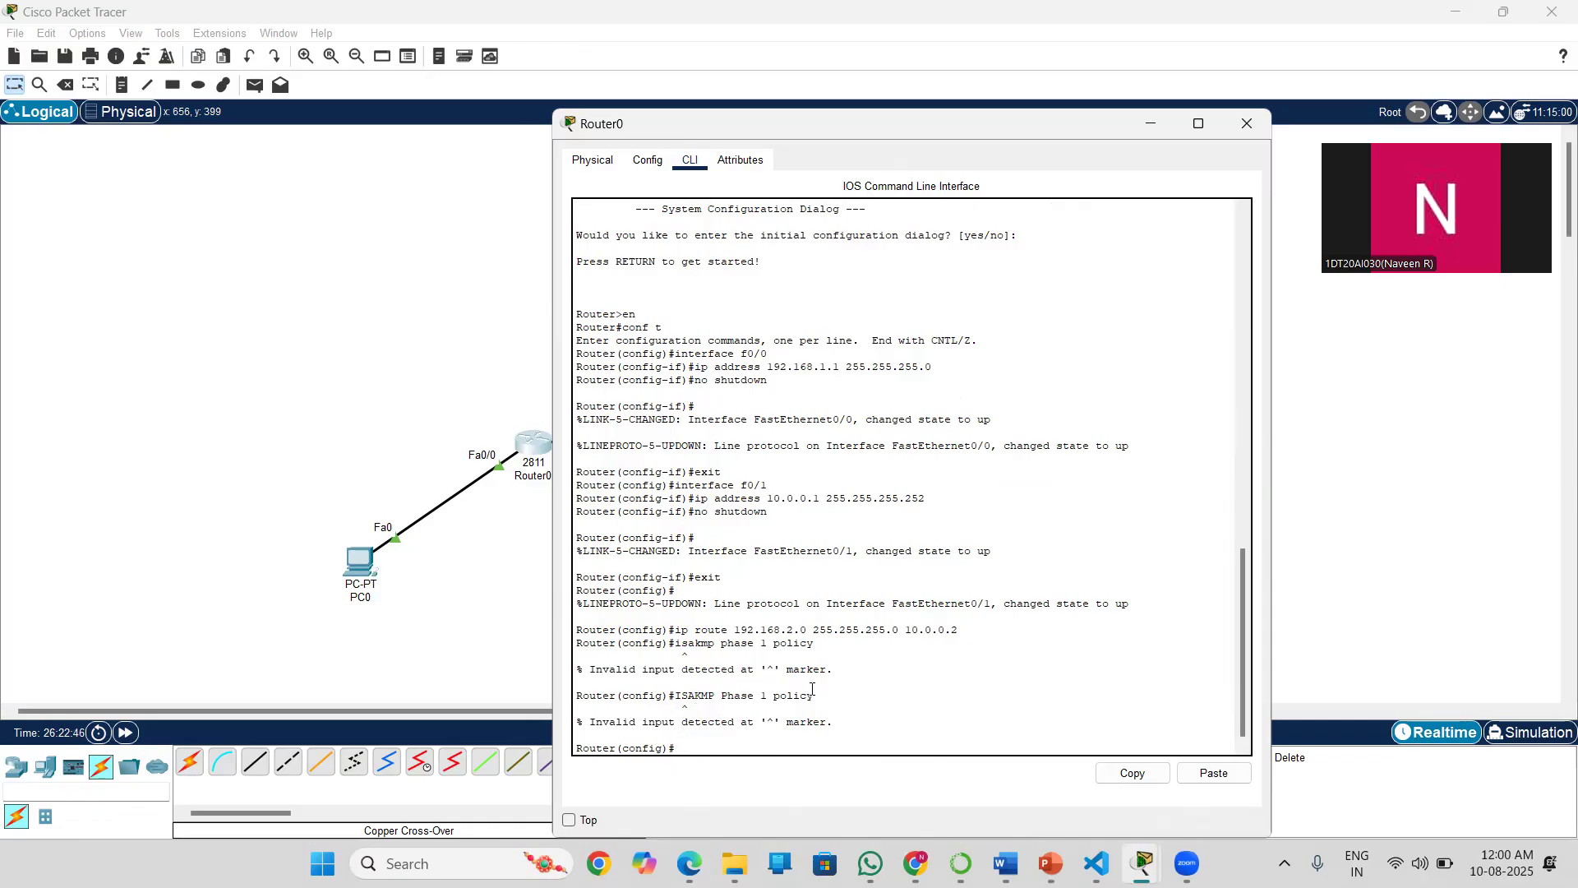
Create ISAKMP policy 10 on Router0 with "crypto isakmp policy 10", using AES encryption and SHA hash.
{"action": "left_click_drag", "start_coordinate": [821, 700], "coordinate": [674, 697]}
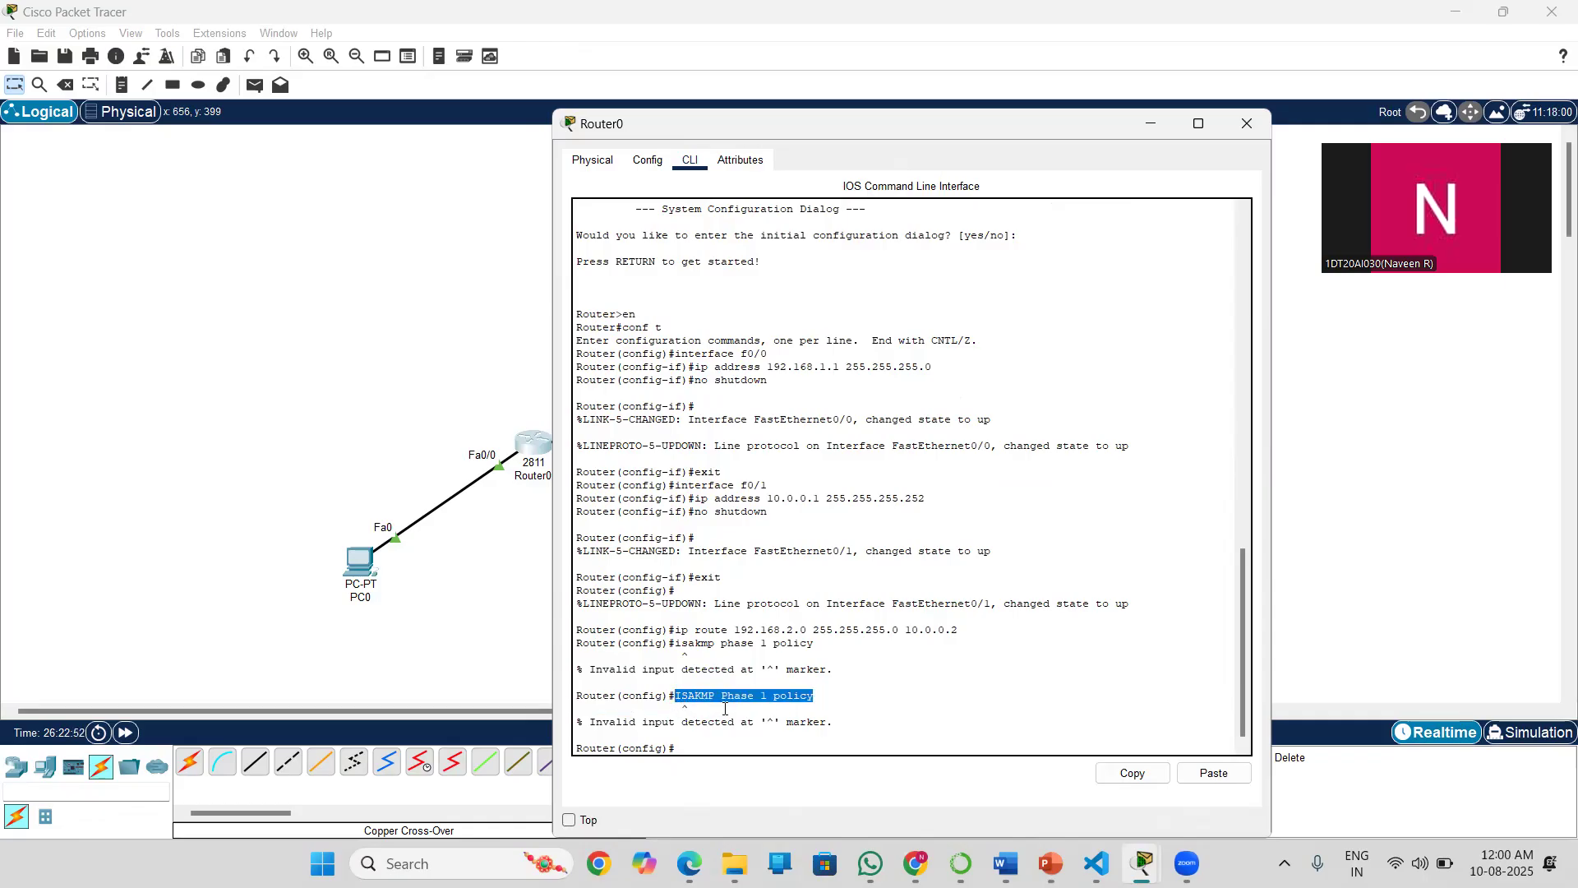
{"action": "left_click", "coordinate": [687, 750]}
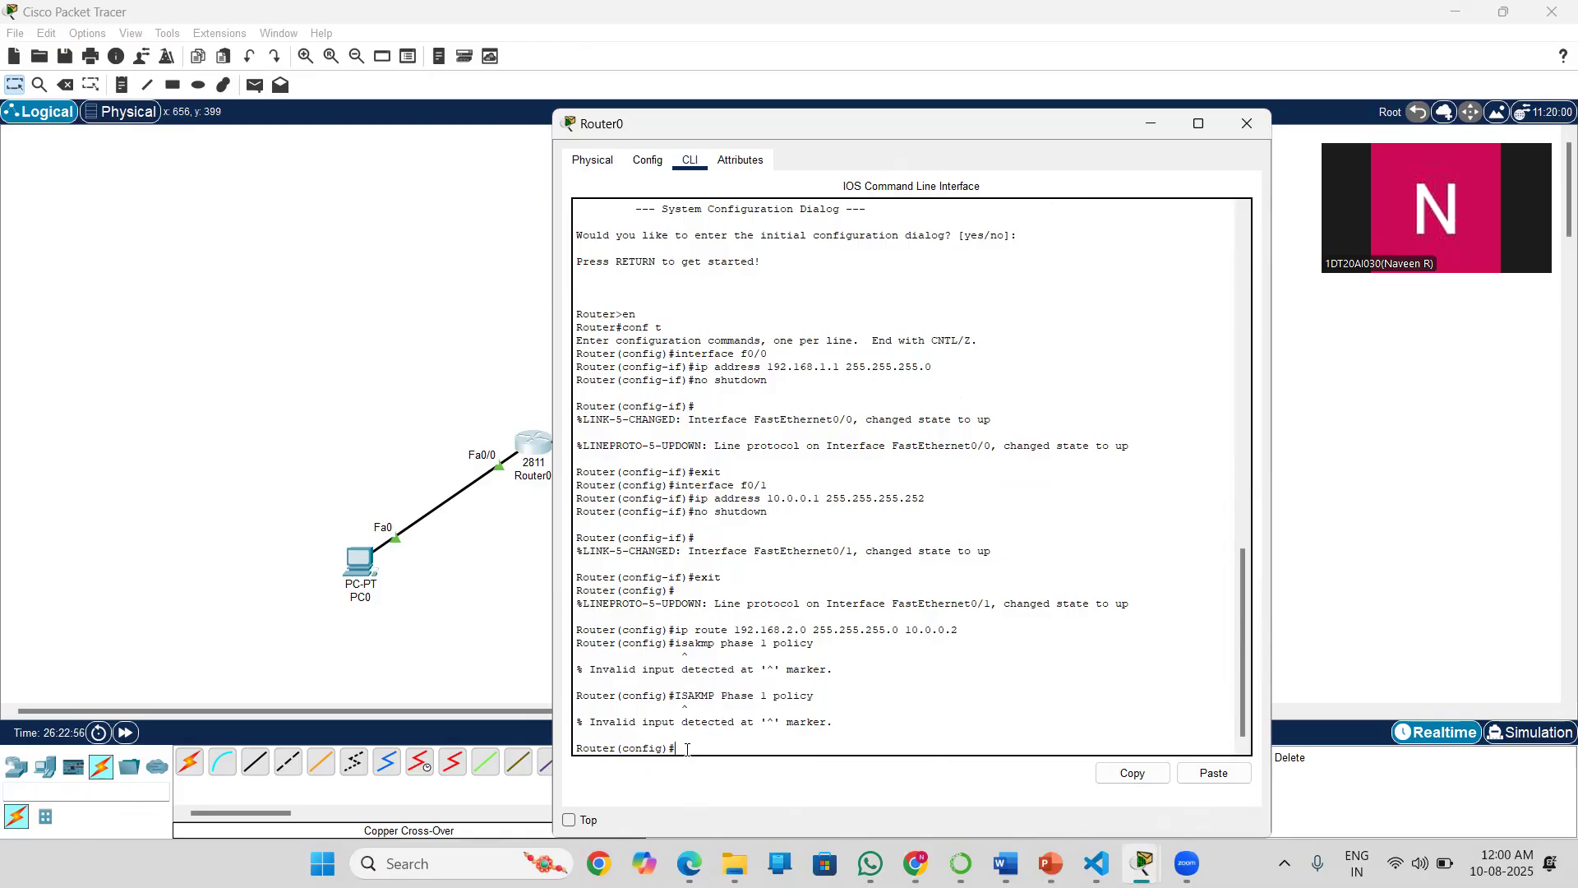
{"action": "type", "text": "crypto isakmp policy 10"}
{"action": "key", "text": "Return"}
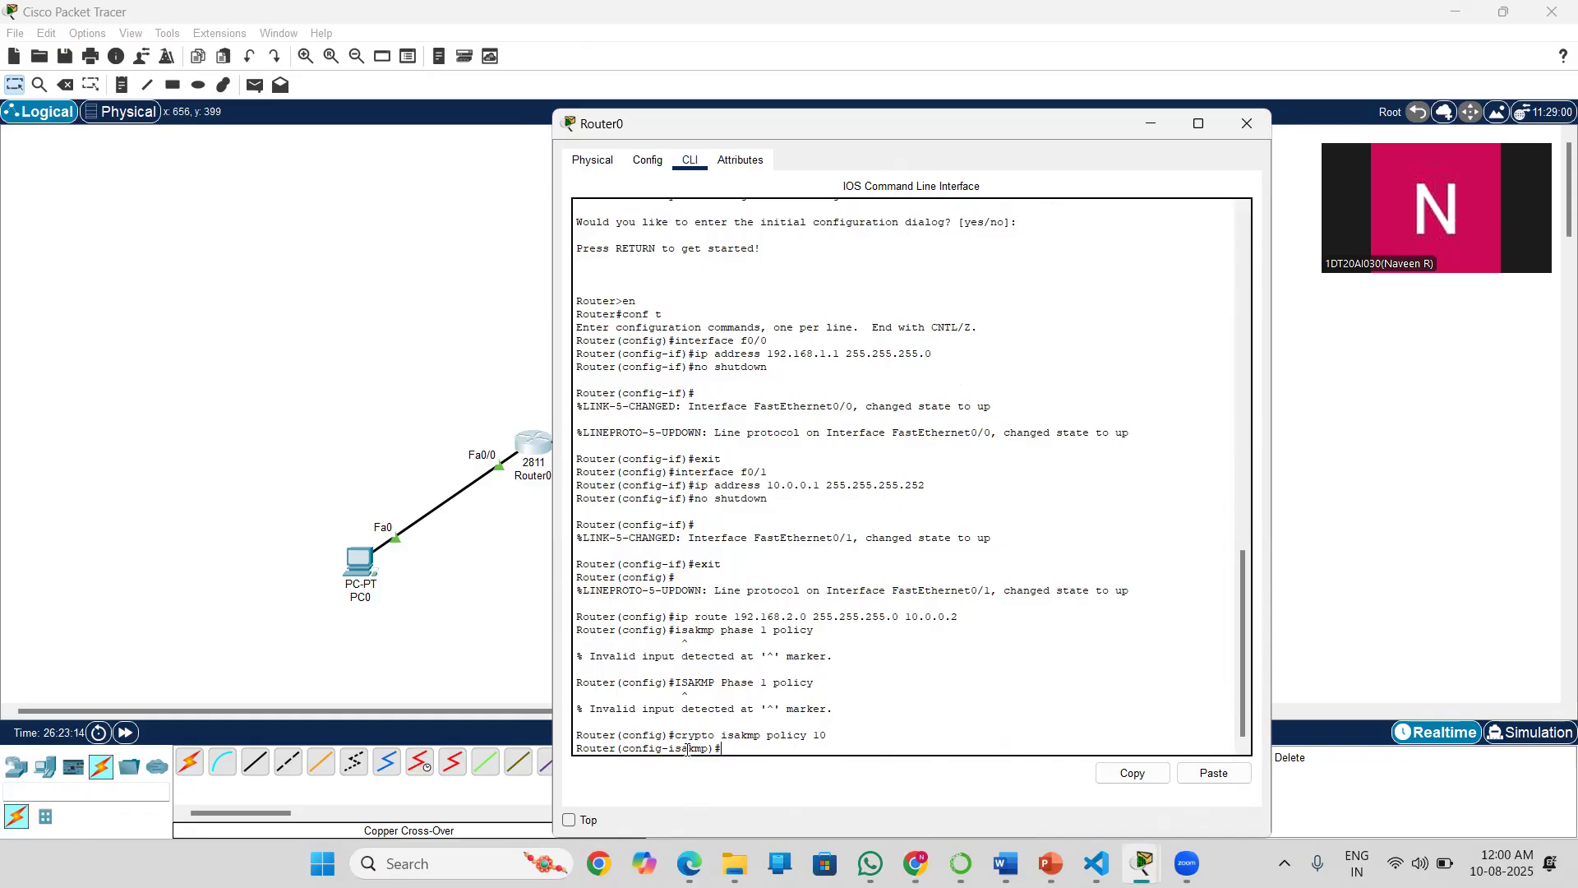
{"action": "type", "text": "encryption aes"}
{"action": "key", "text": "Return"}
{"action": "type", "text": "hash"}
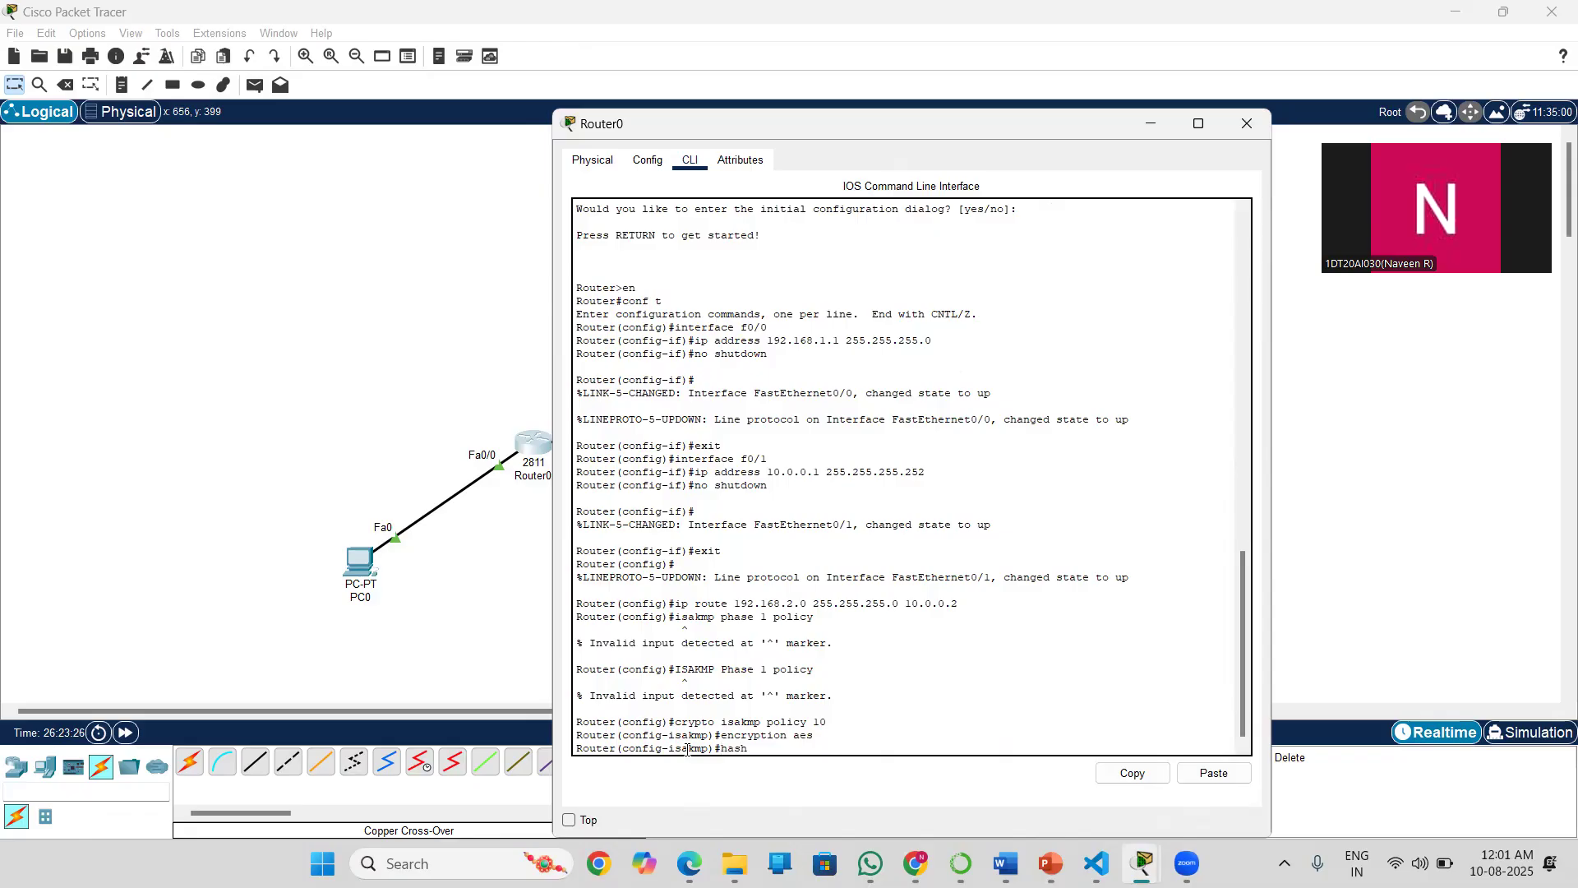
{"action": "type", "text": " sha"}
{"action": "key", "text": "Return"}
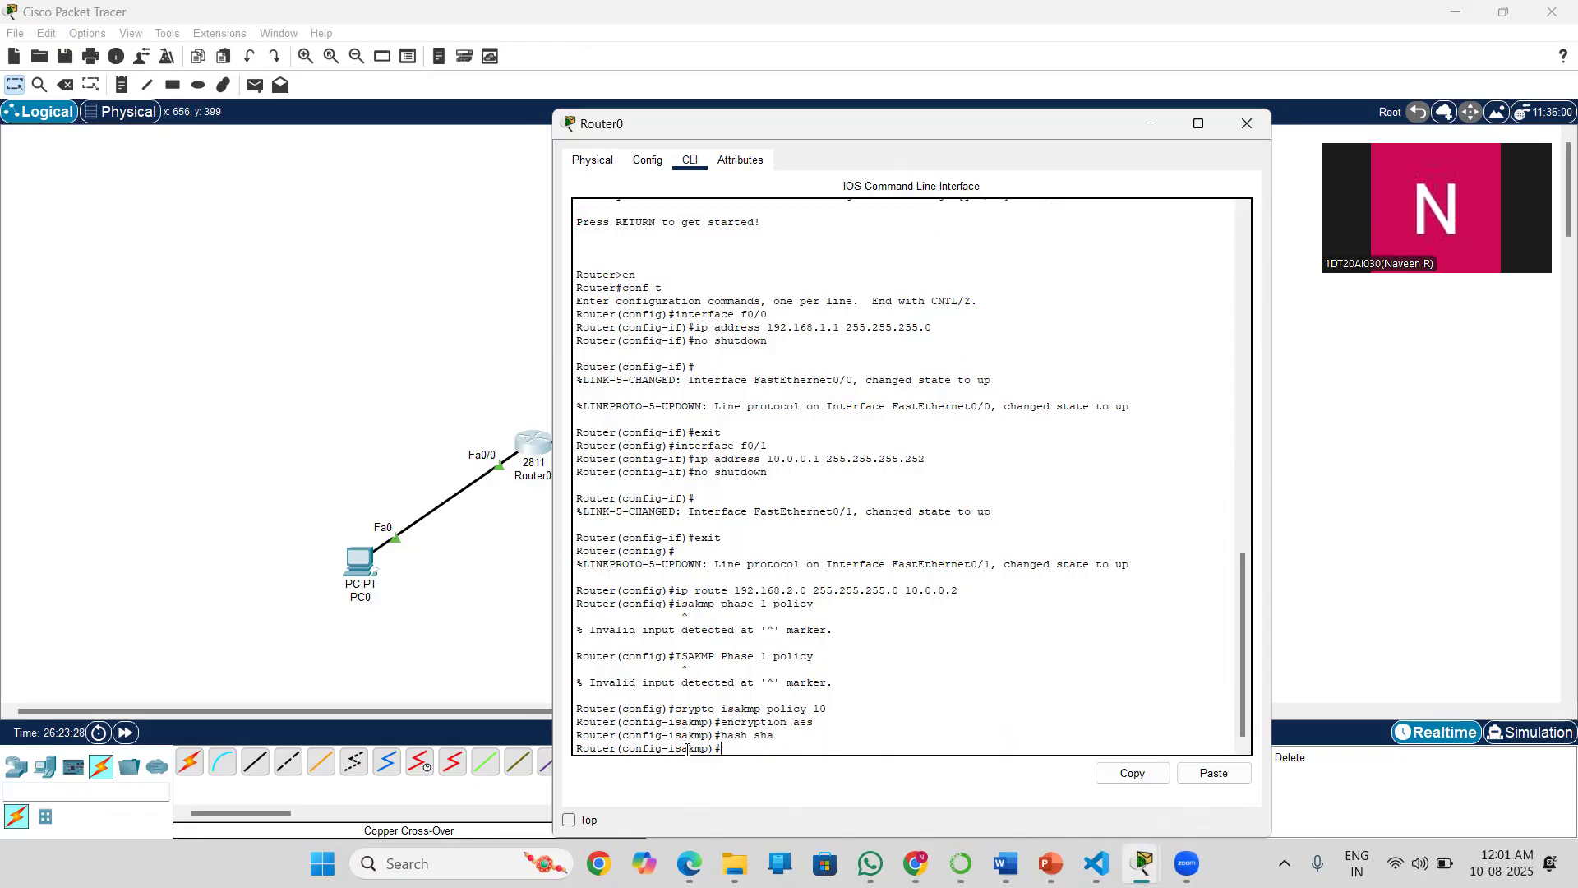
Set the authentication method of Router0's ISAKMP policy 10 to pre-share, correcting the misspelled command.
{"action": "type", "text": "autentication pre-share"}
{"action": "key", "text": "Return"}
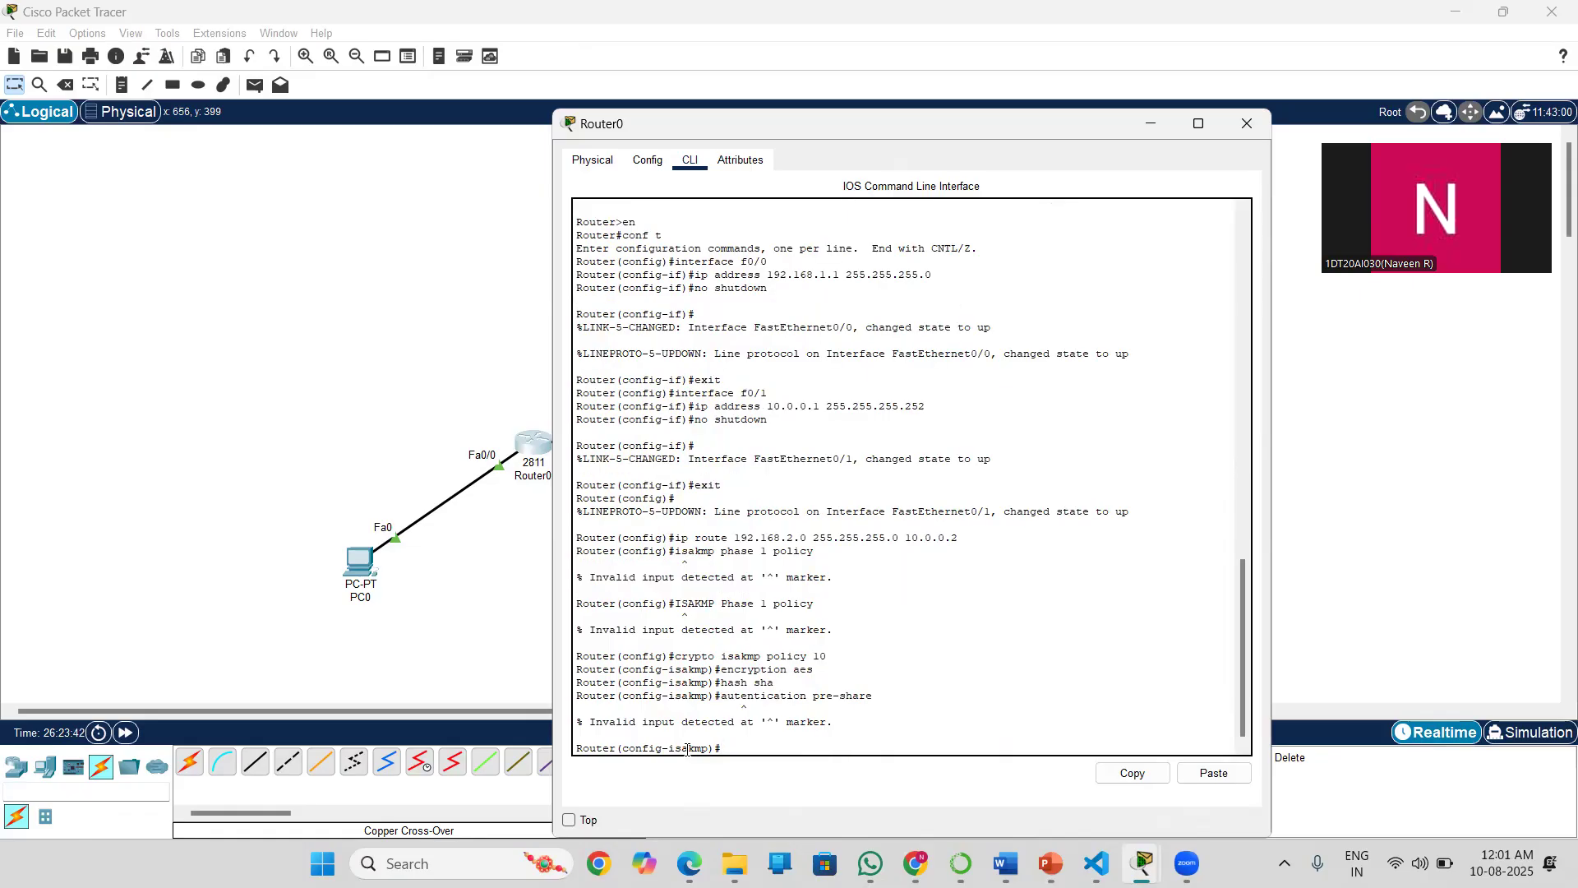
{"action": "key", "text": "Up"}
{"action": "type", "text": "h"}
{"action": "key", "text": "Return"}
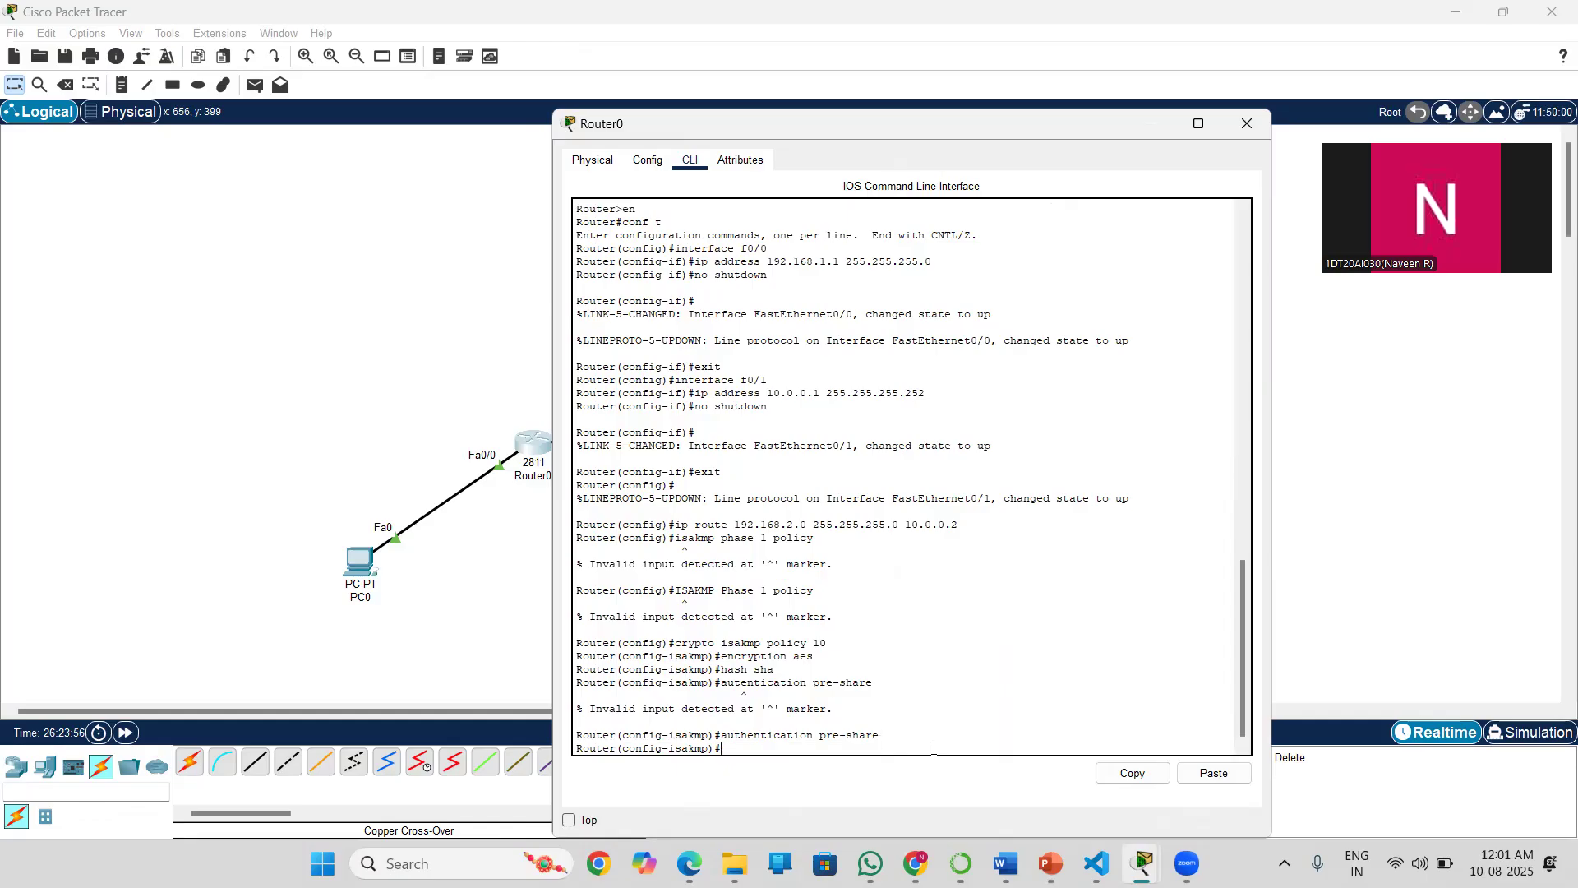
Set Router0's ISAKMP policy 10 to Diffie-Hellman group 2 and exit the policy configuration.
{"action": "type", "text": "group 2"}
{"action": "key", "text": "Return"}
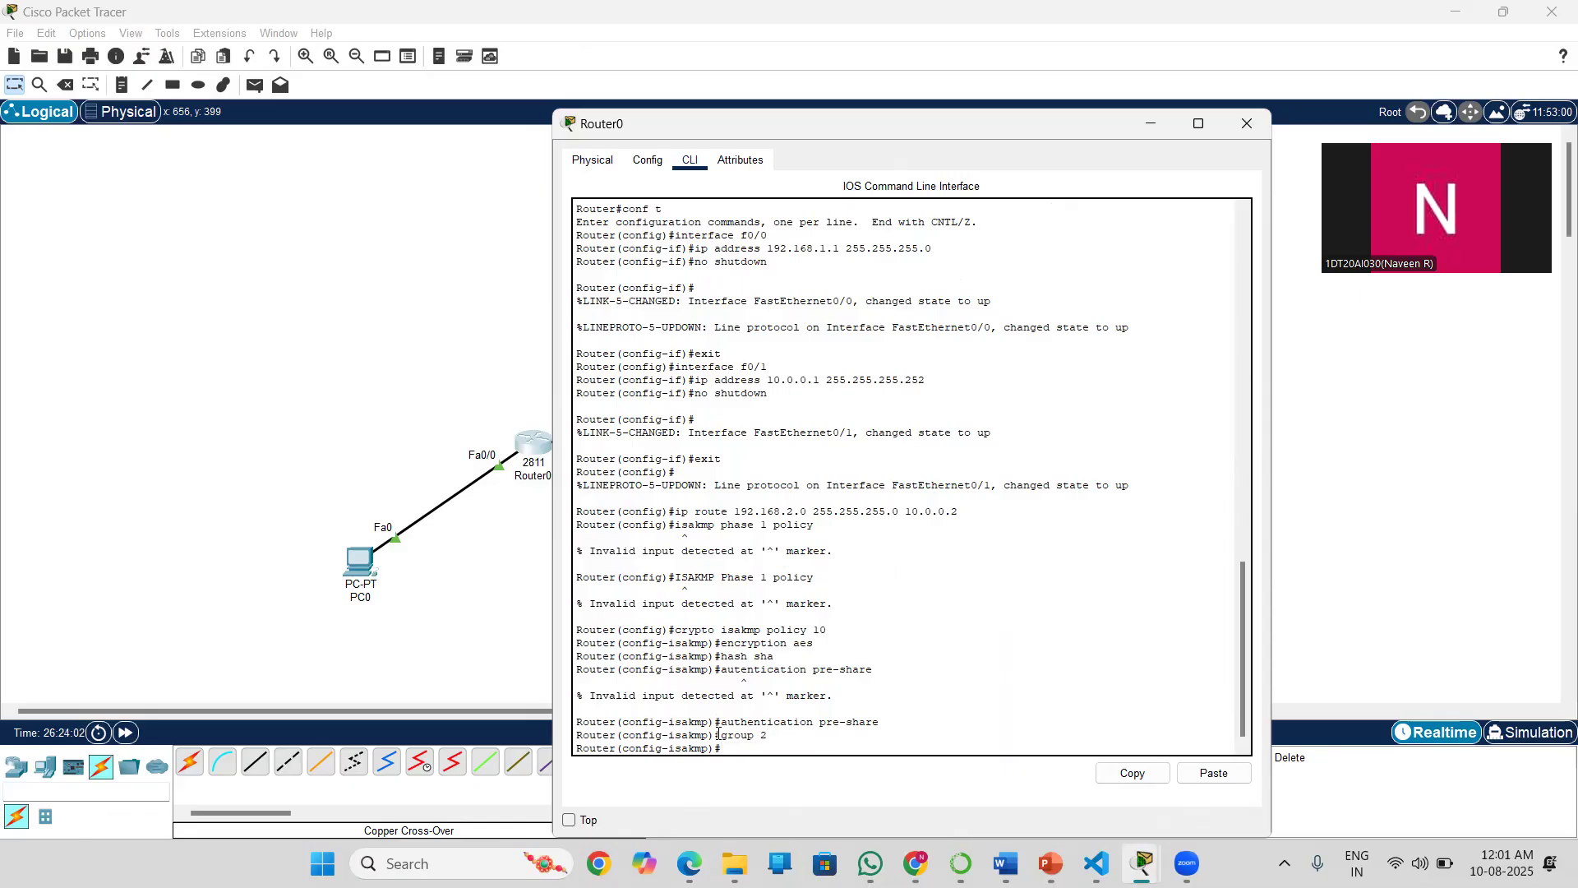
{"action": "key", "text": "Return"}
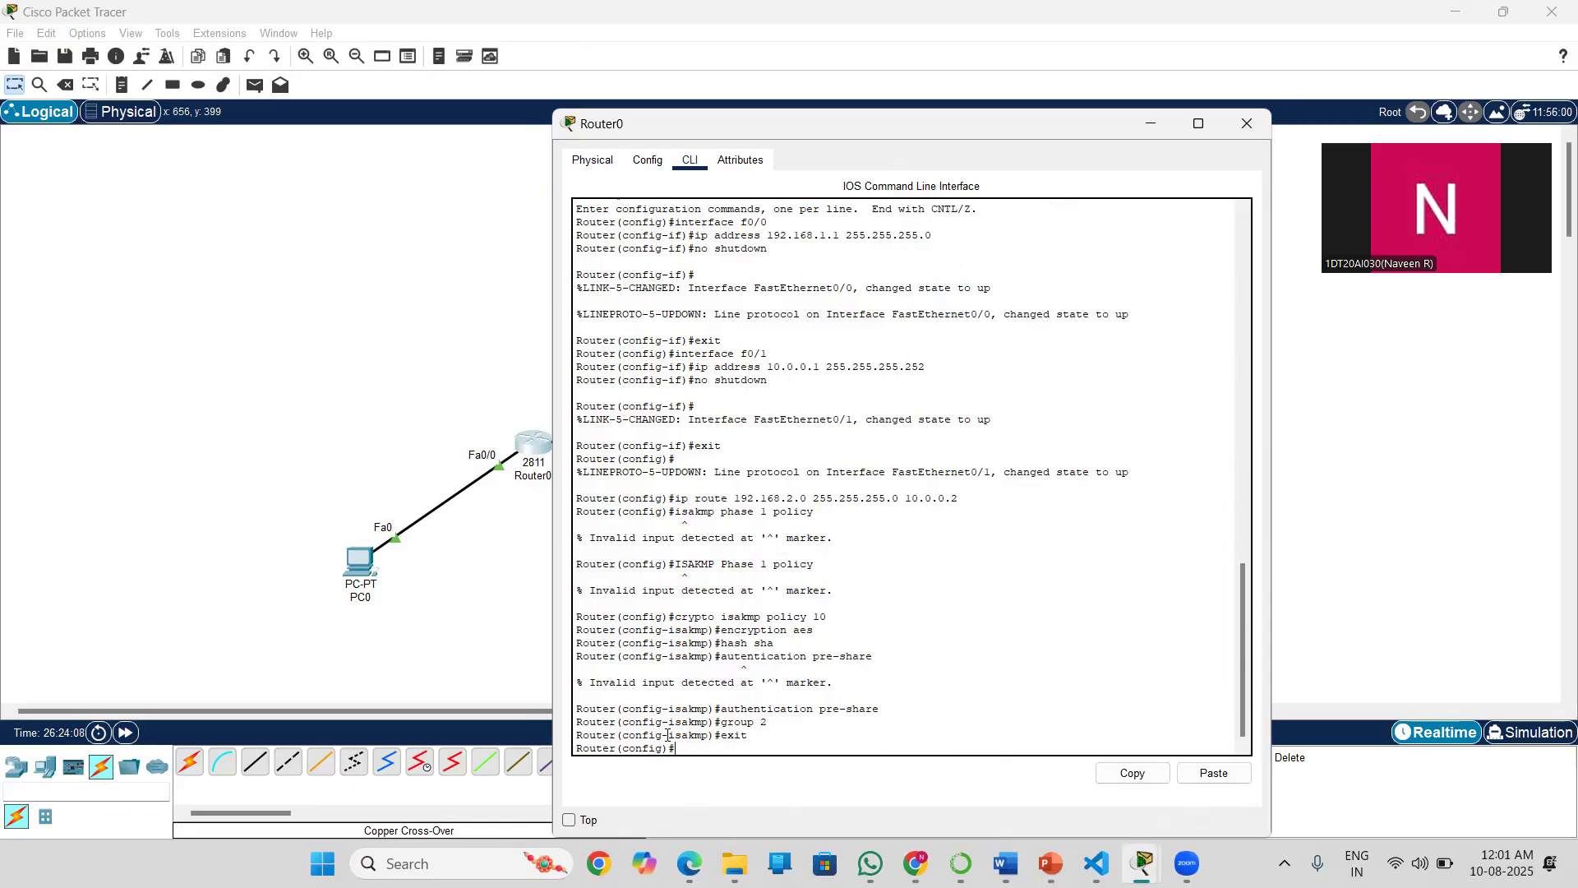
Define the ISAKMP pre-shared key on Router0 for the peer address 10.0.0.2.
{"action": "type", "text": "crypto isakm"}
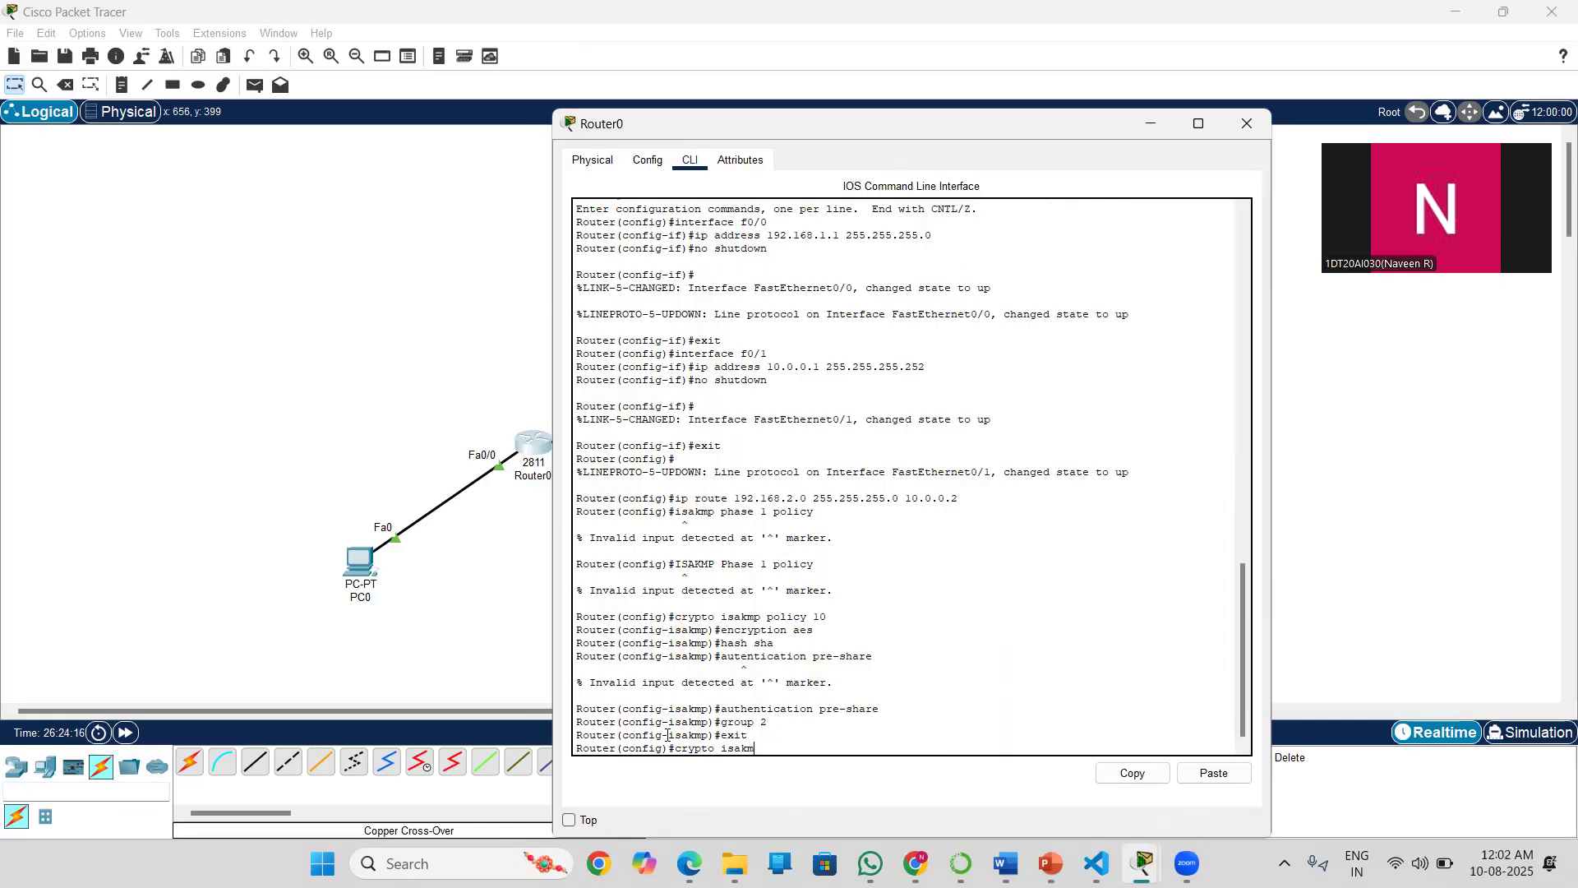
{"action": "type", "text": "p key cisco address 10.0.0"}
{"action": "key", "text": "BackSpace"}
{"action": "type", "text": ".2"}
{"action": "key", "text": "Return"}
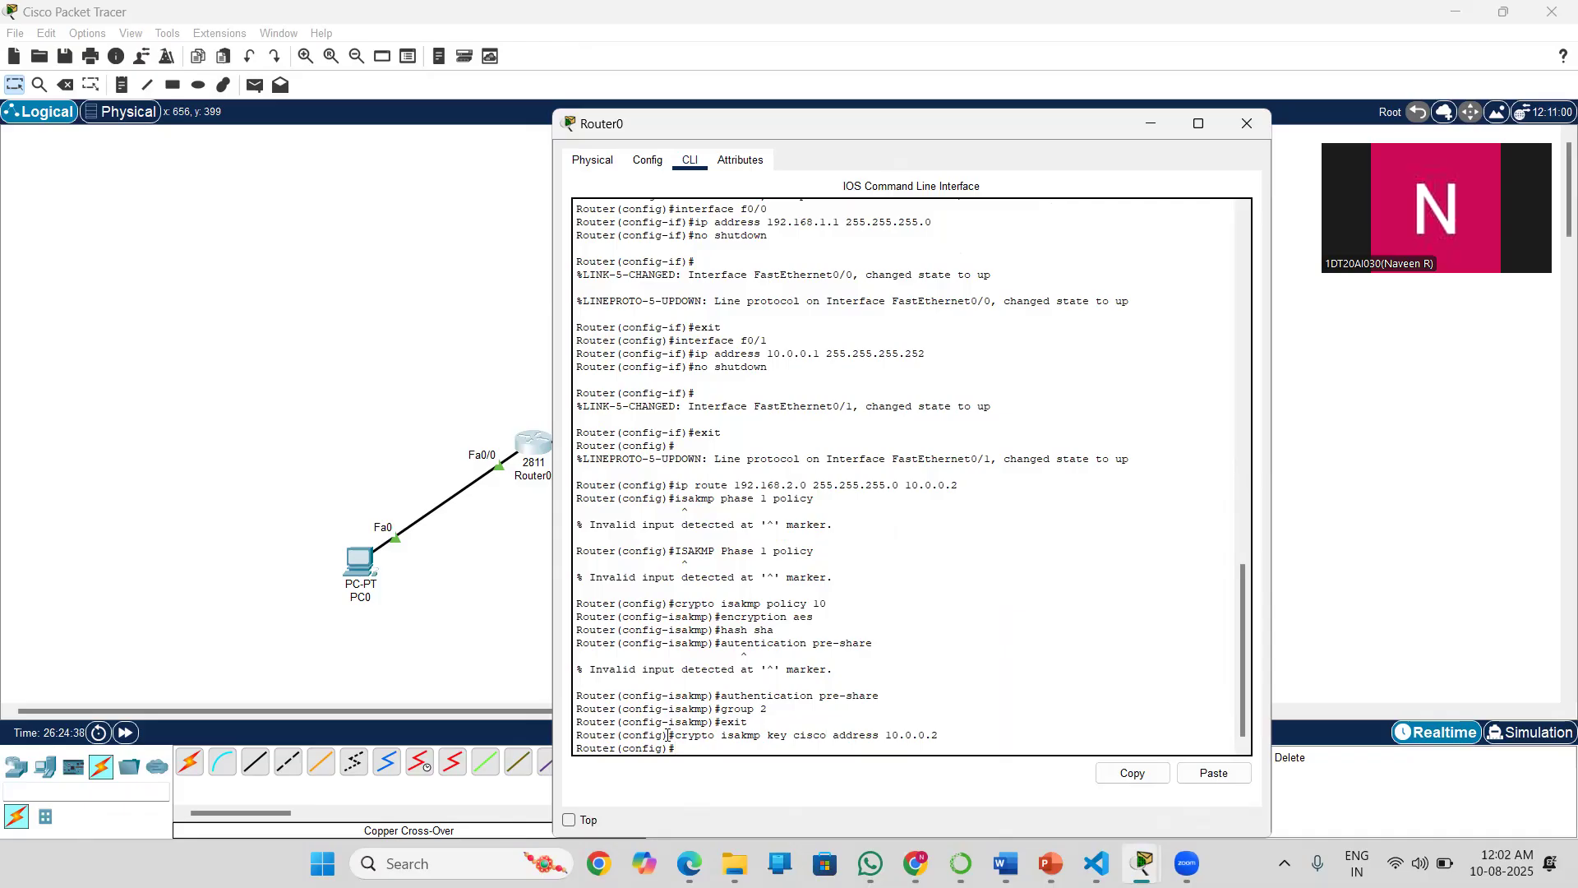
Create the IPsec transform set MYSET on Router0 with esp-aes and esp-sha-hmac.
{"action": "type", "text": "crypto ipse"}
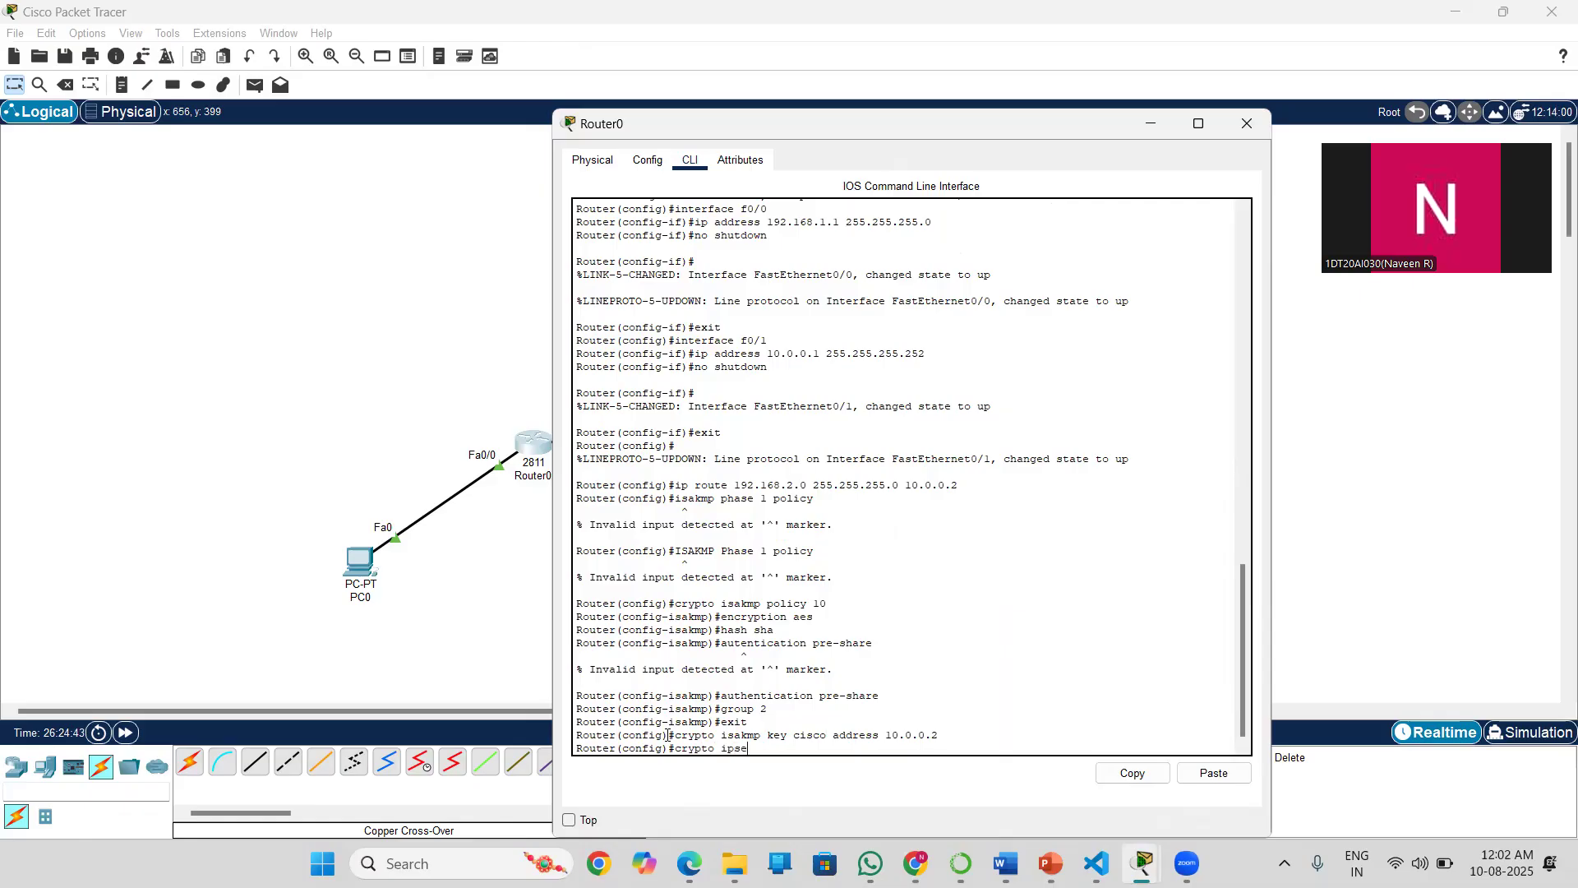
{"action": "type", "text": "c transform-set MYSET esp-aes esp-sha"}
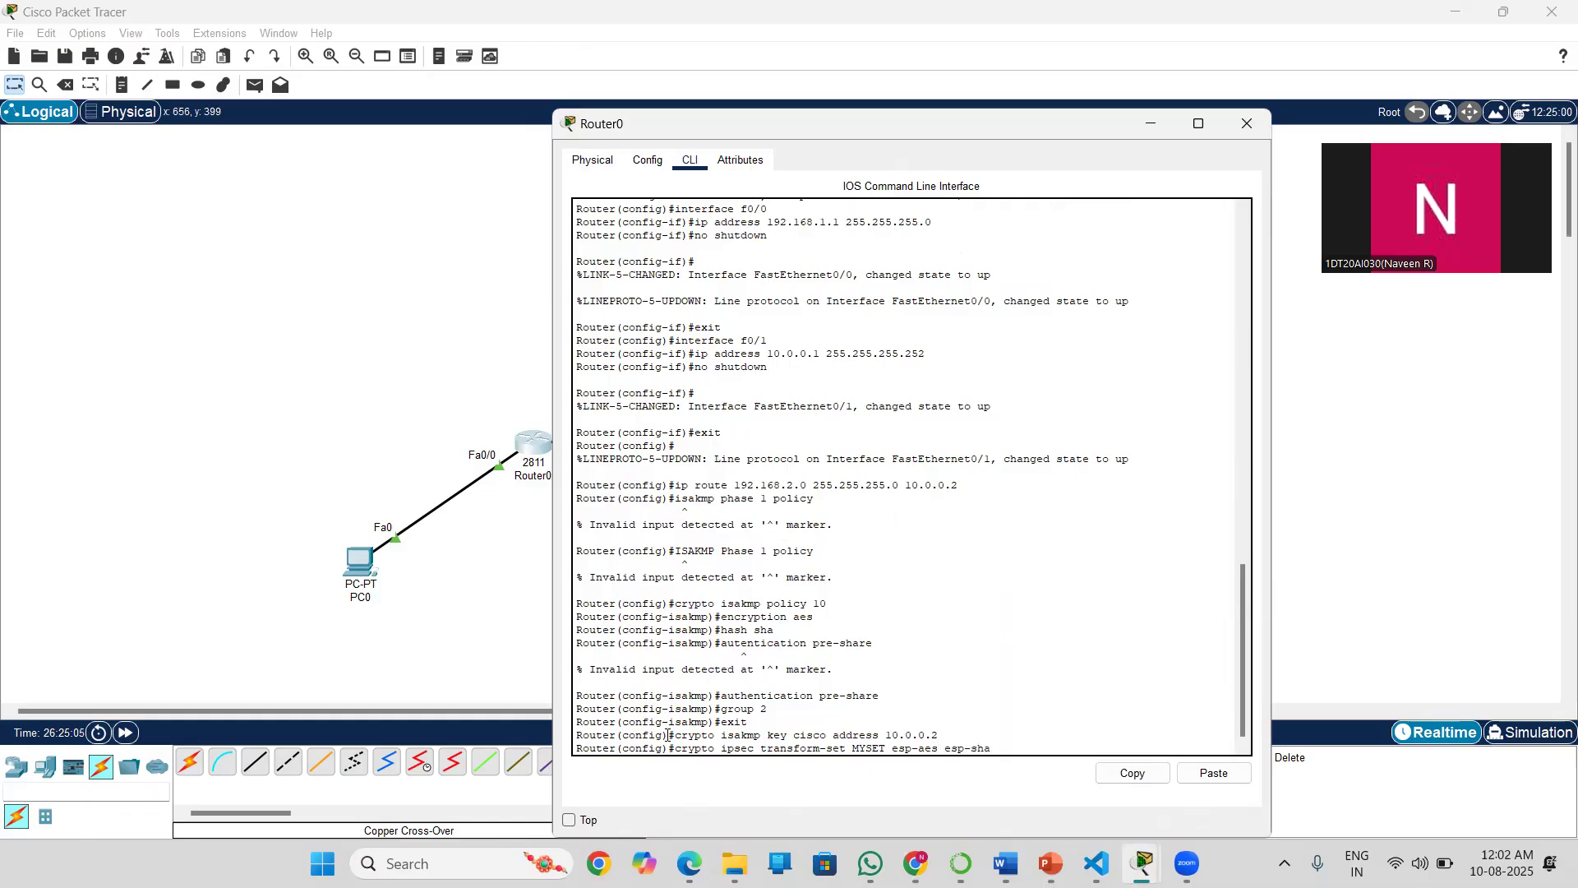
{"action": "type", "text": "-hmac"}
{"action": "key", "text": "Return"}
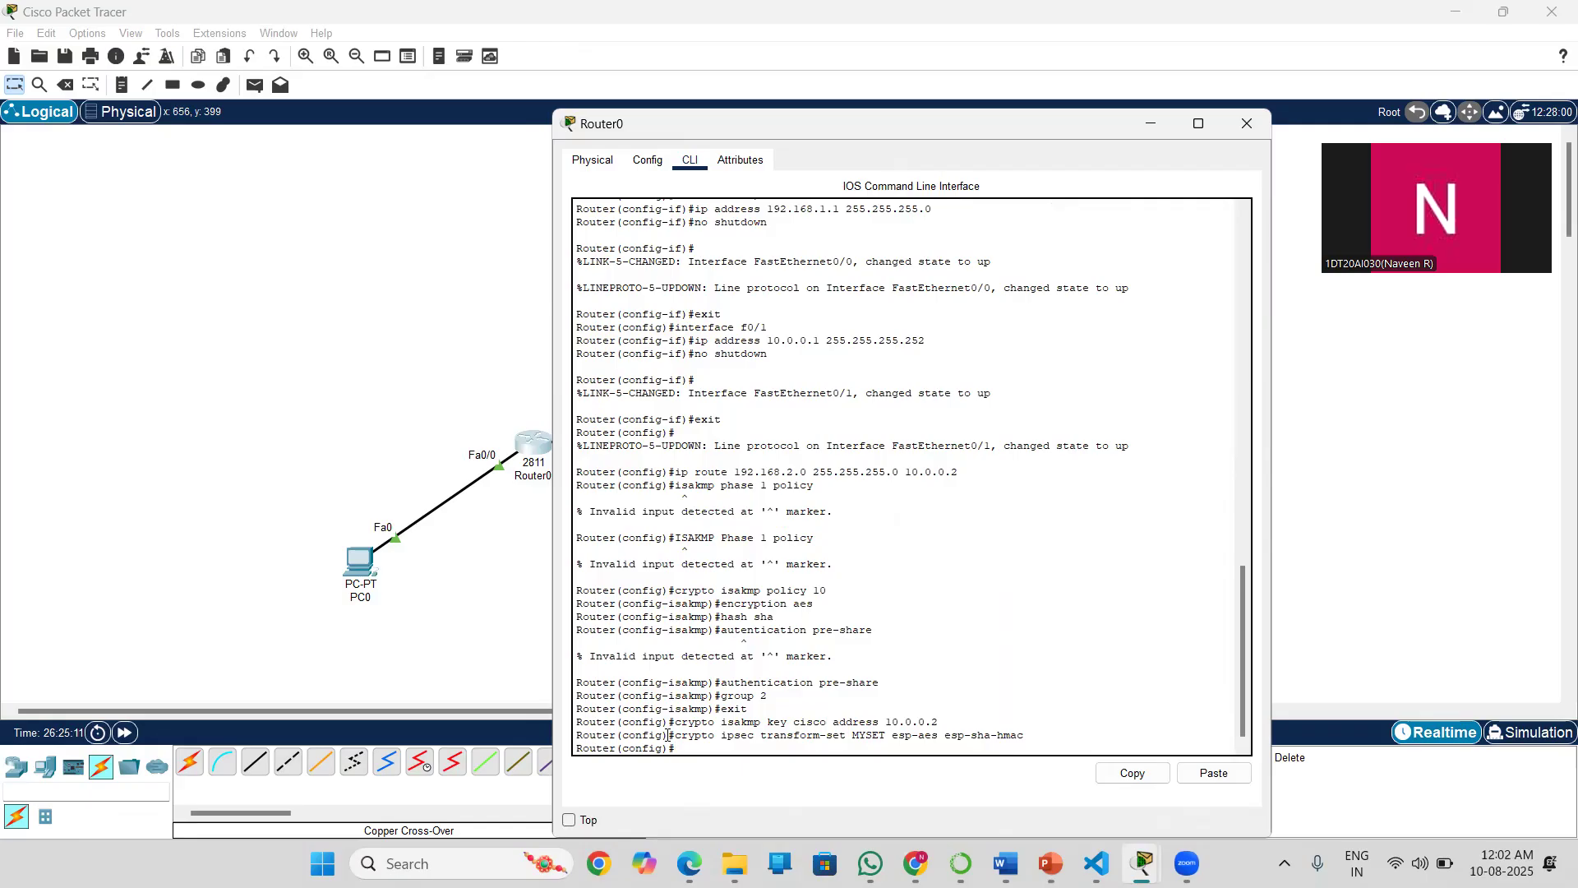
Try the command "model tunnel" on Router0 and exit global configuration mode.
{"action": "type", "text": "model tunnel"}
{"action": "key", "text": "Return"}
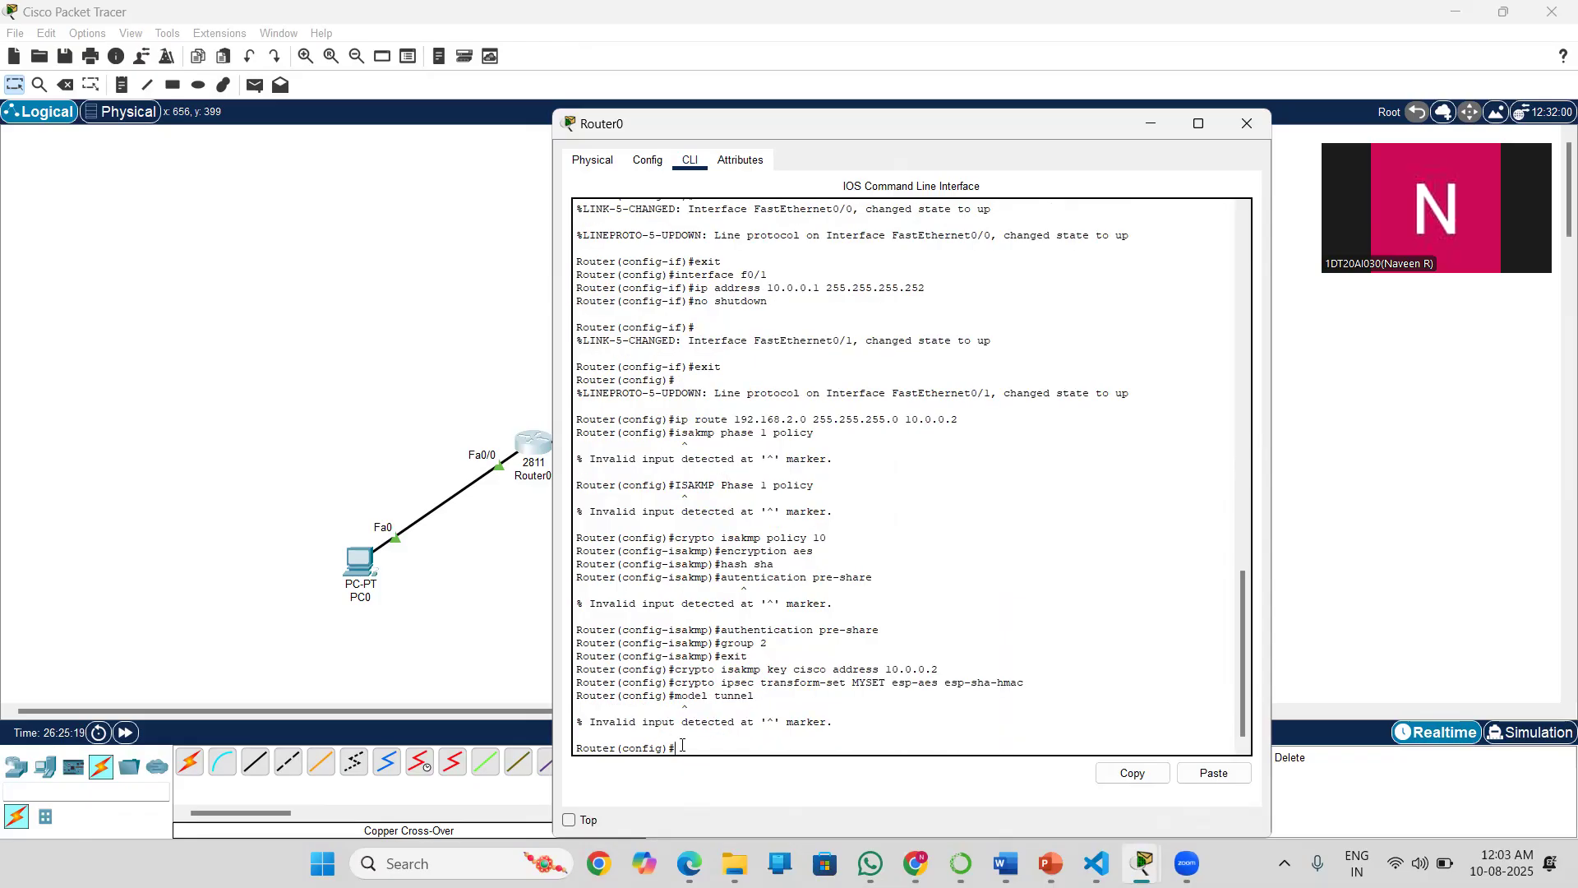
{"action": "type", "text": "exit"}
{"action": "key", "text": "Return"}
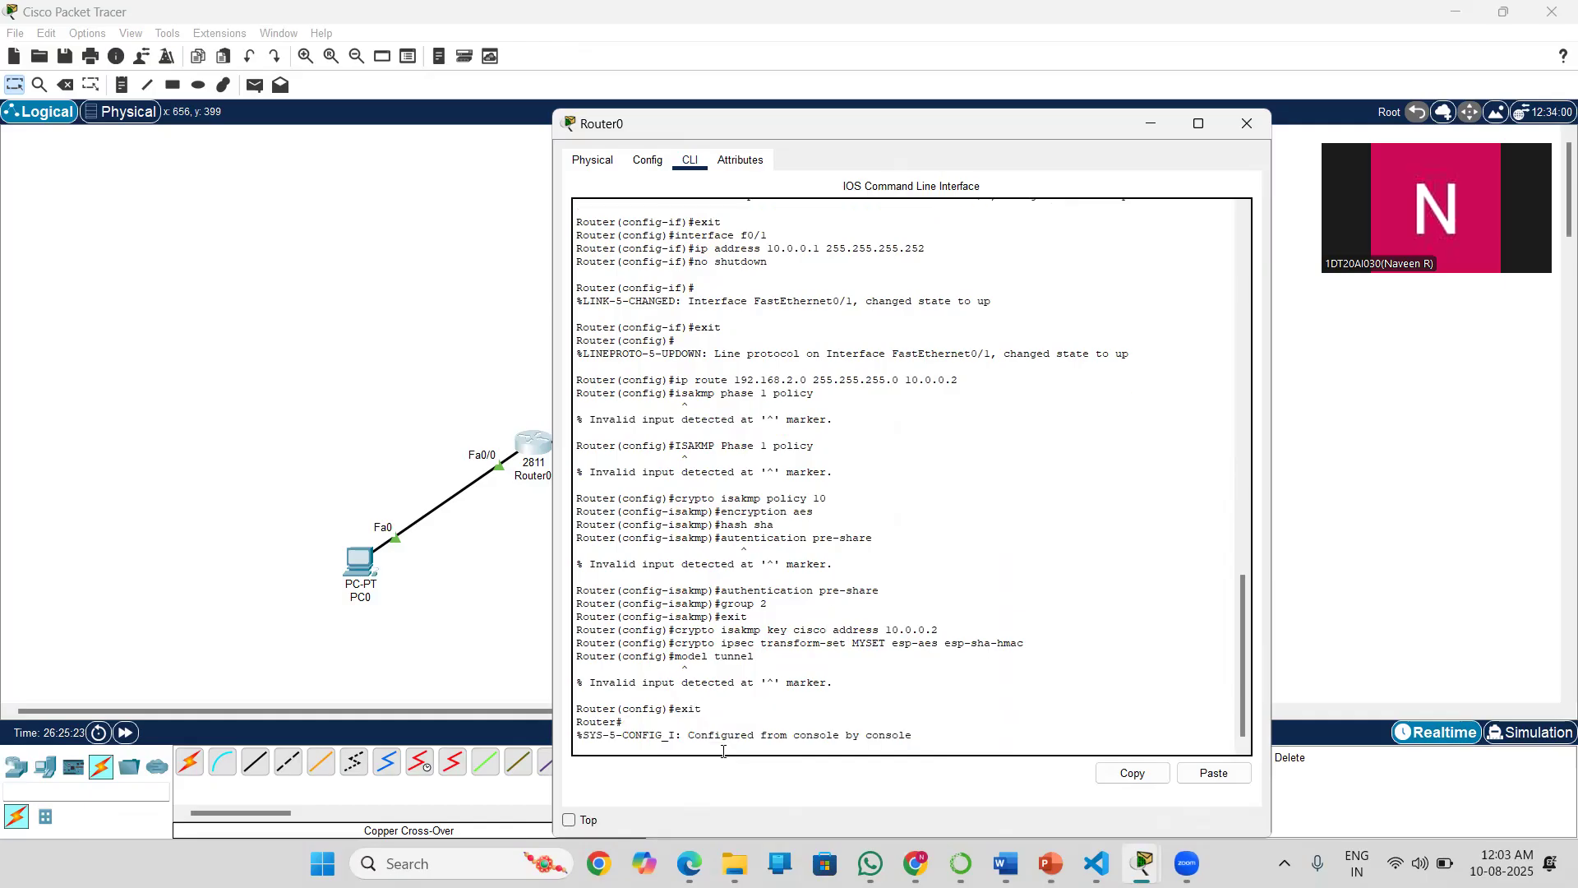
{"action": "key", "text": "Return"}
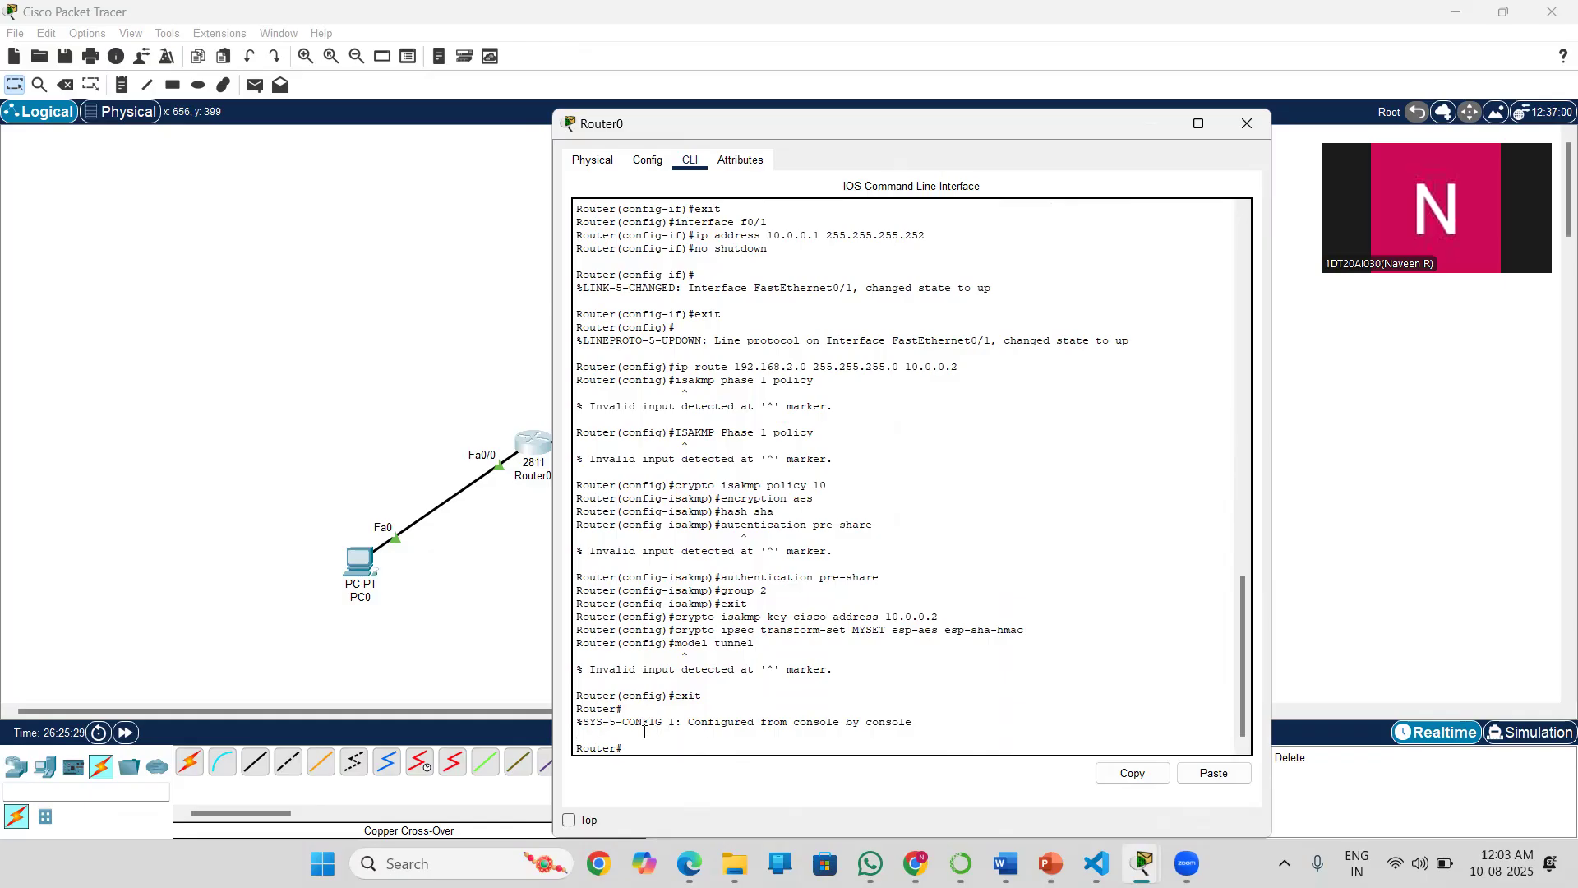
{"action": "left_click_drag", "start_coordinate": [653, 734], "coordinate": [649, 745]}
{"action": "type", "text": "c"}
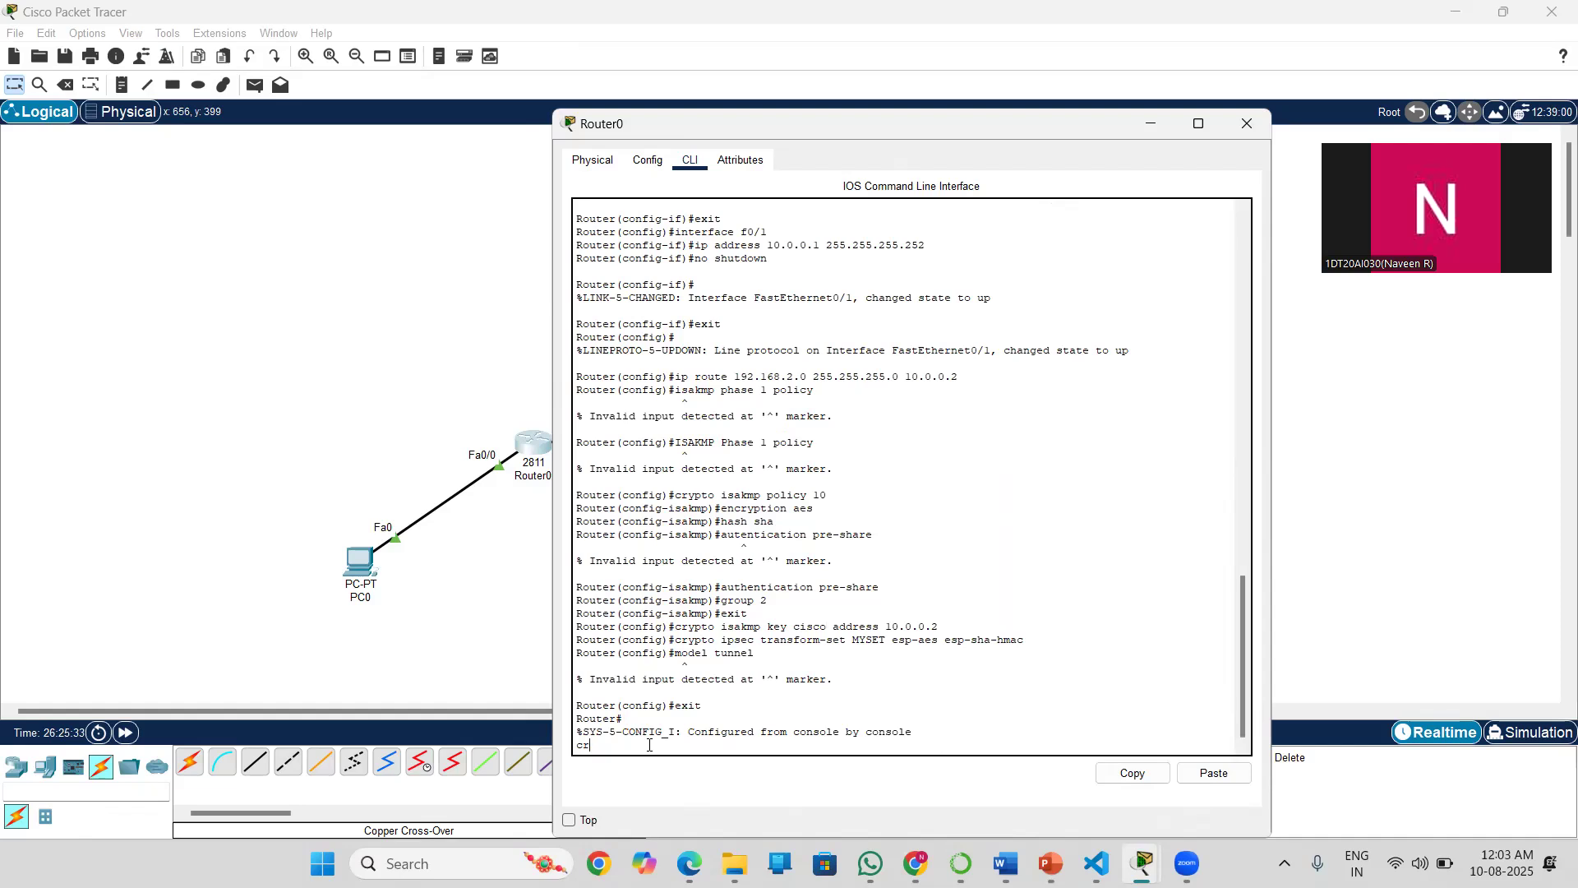
{"action": "key", "text": "BackSpace"}
{"action": "key", "text": "Return"}
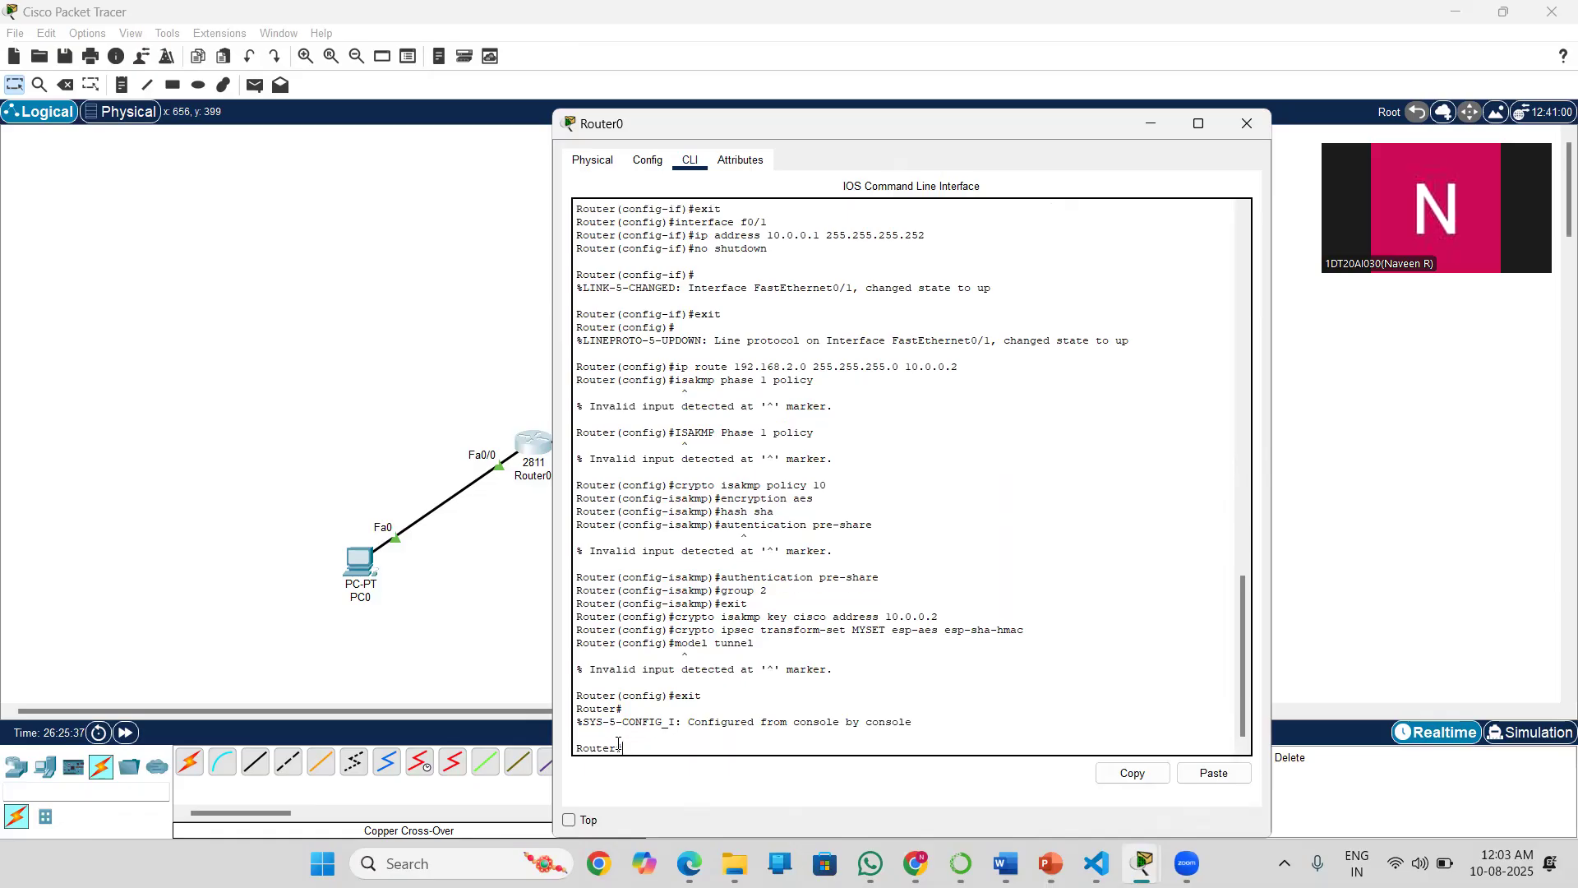
Try to create the crypto map with "crypto map MYMAP 10 ipsec-isakmp" from Router0's privileged mode.
{"action": "type", "text": "crypto"}
{"action": "type", "text": "map"}
{"action": "type", "text": " Y"}
{"action": "type", "text": "MYMA"}
{"action": "type", "text": "P 10"}
{"action": "type", "text": " ipsec-i"}
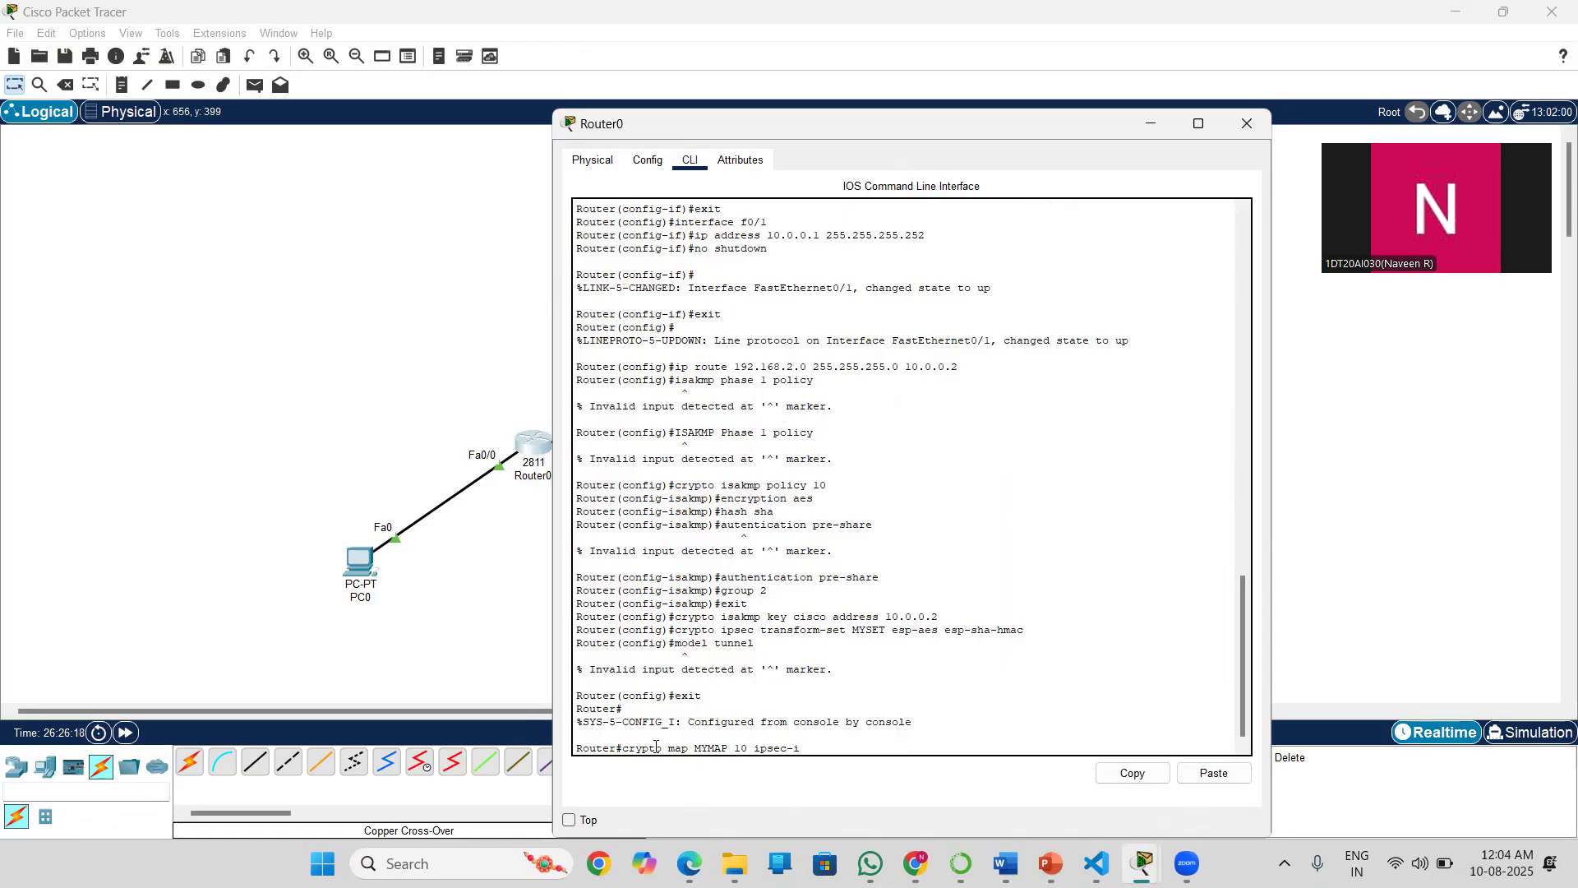
{"action": "type", "text": "sakmp"}
{"action": "key", "text": "Return"}
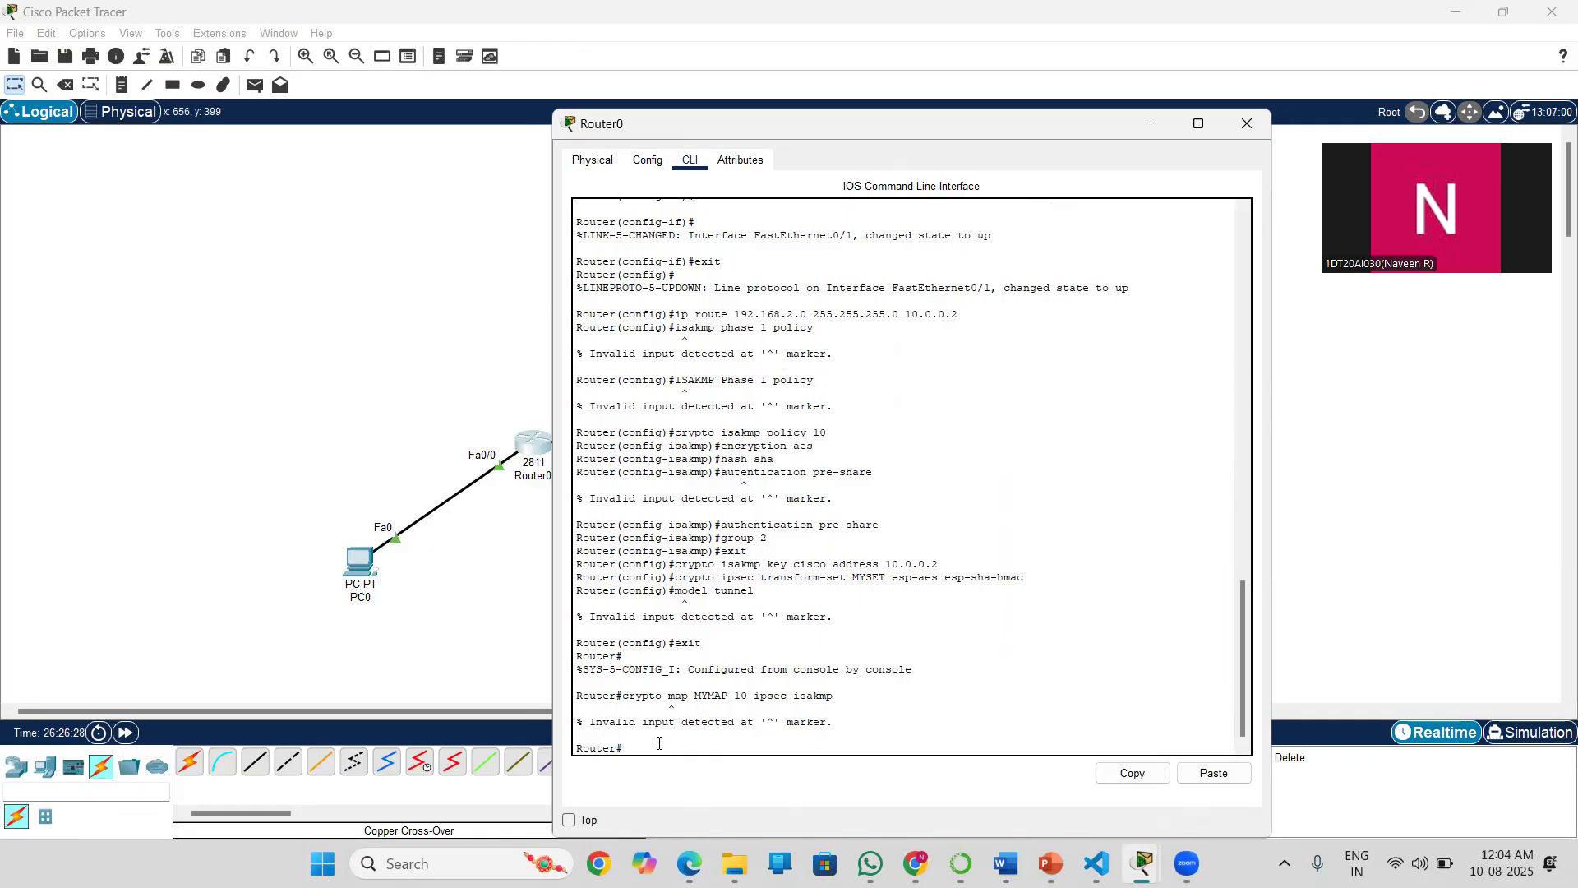
Enter global configuration mode on Router0 with "conf t".
{"action": "type", "text": "conf t"}
{"action": "key", "text": "Return"}
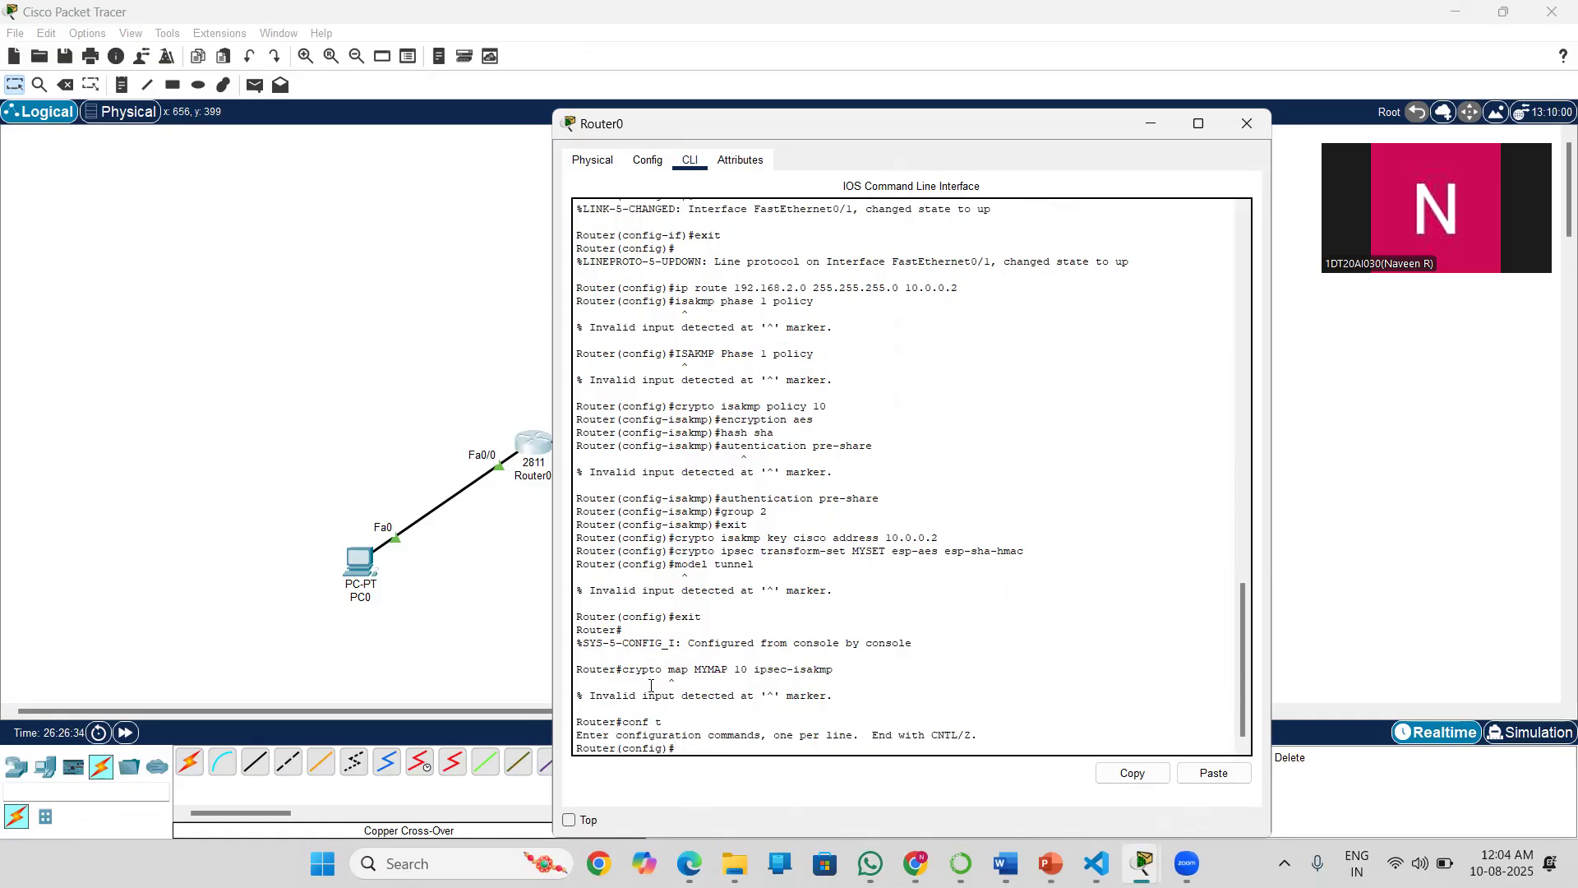
{"action": "left_click_drag", "start_coordinate": [623, 669], "coordinate": [722, 738]}
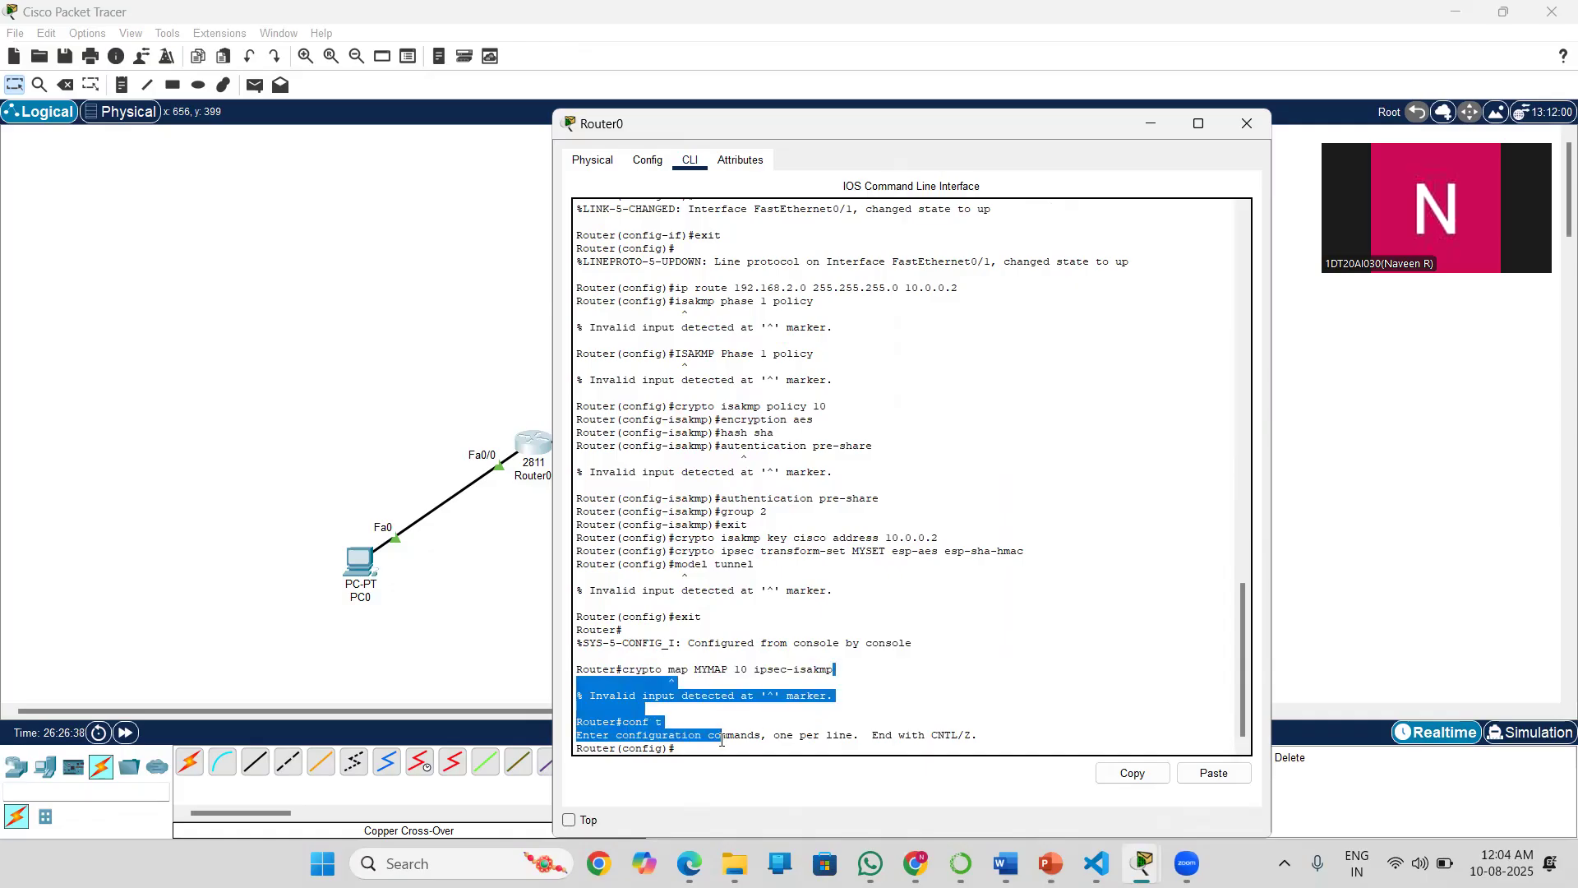
{"action": "left_click", "coordinate": [722, 738]}
{"action": "key", "text": "Up"}
{"action": "key", "text": "Up"}
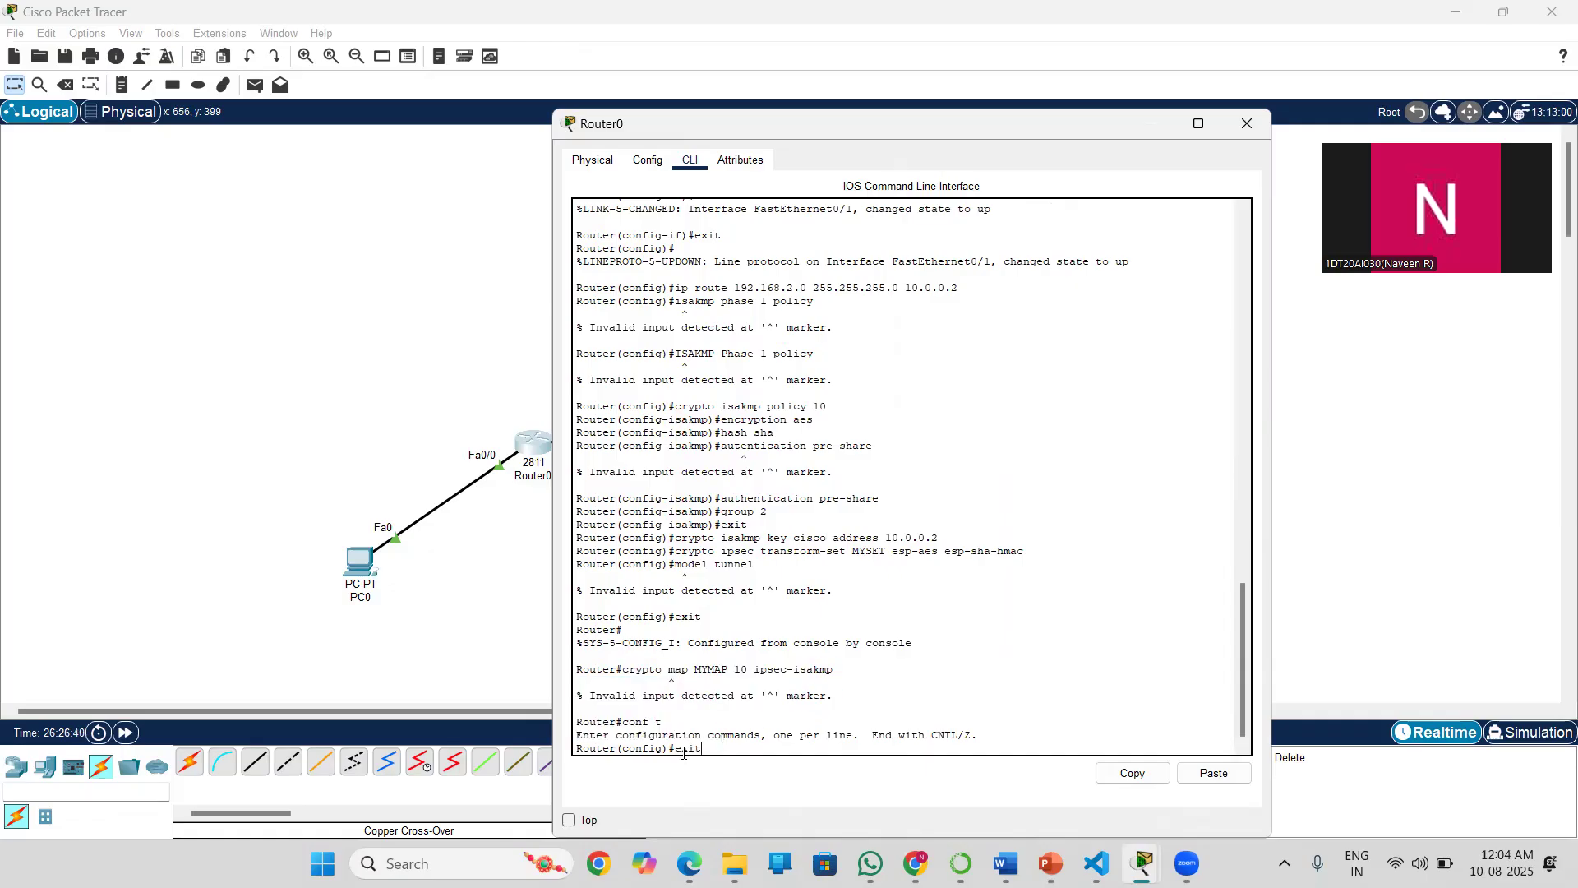
{"action": "key", "text": "Down"}
{"action": "key", "text": "Down"}
{"action": "key", "text": "Up"}
{"action": "key", "text": "Up"}
{"action": "key", "text": "Down"}
{"action": "key", "text": "Down"}
Create the crypto map by copying the earlier command "crypto map MYMAP 10 ipsec-isakmp" and running it in global configuration mode.
{"action": "mouse_move", "coordinate": [840, 677]}
{"action": "left_mouse_down"}
{"action": "mouse_move", "coordinate": [625, 669]}
{"action": "mouse_move", "coordinate": [838, 670]}
{"action": "left_mouse_up"}
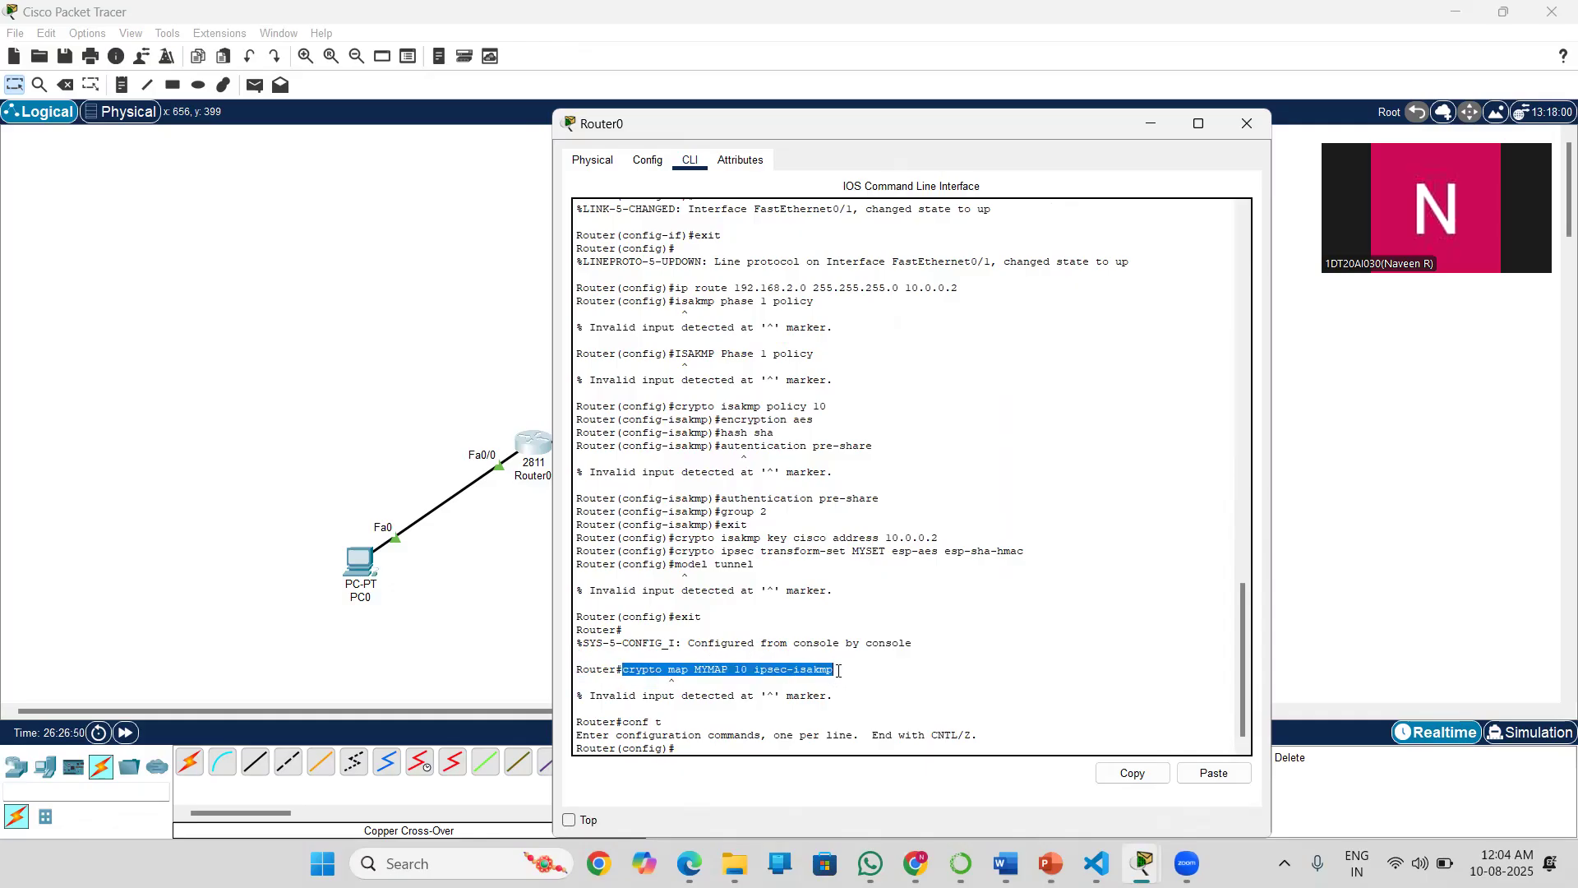
{"action": "right_click", "coordinate": [838, 671]}
{"action": "left_click", "coordinate": [876, 683]}
{"action": "left_click", "coordinate": [685, 745]}
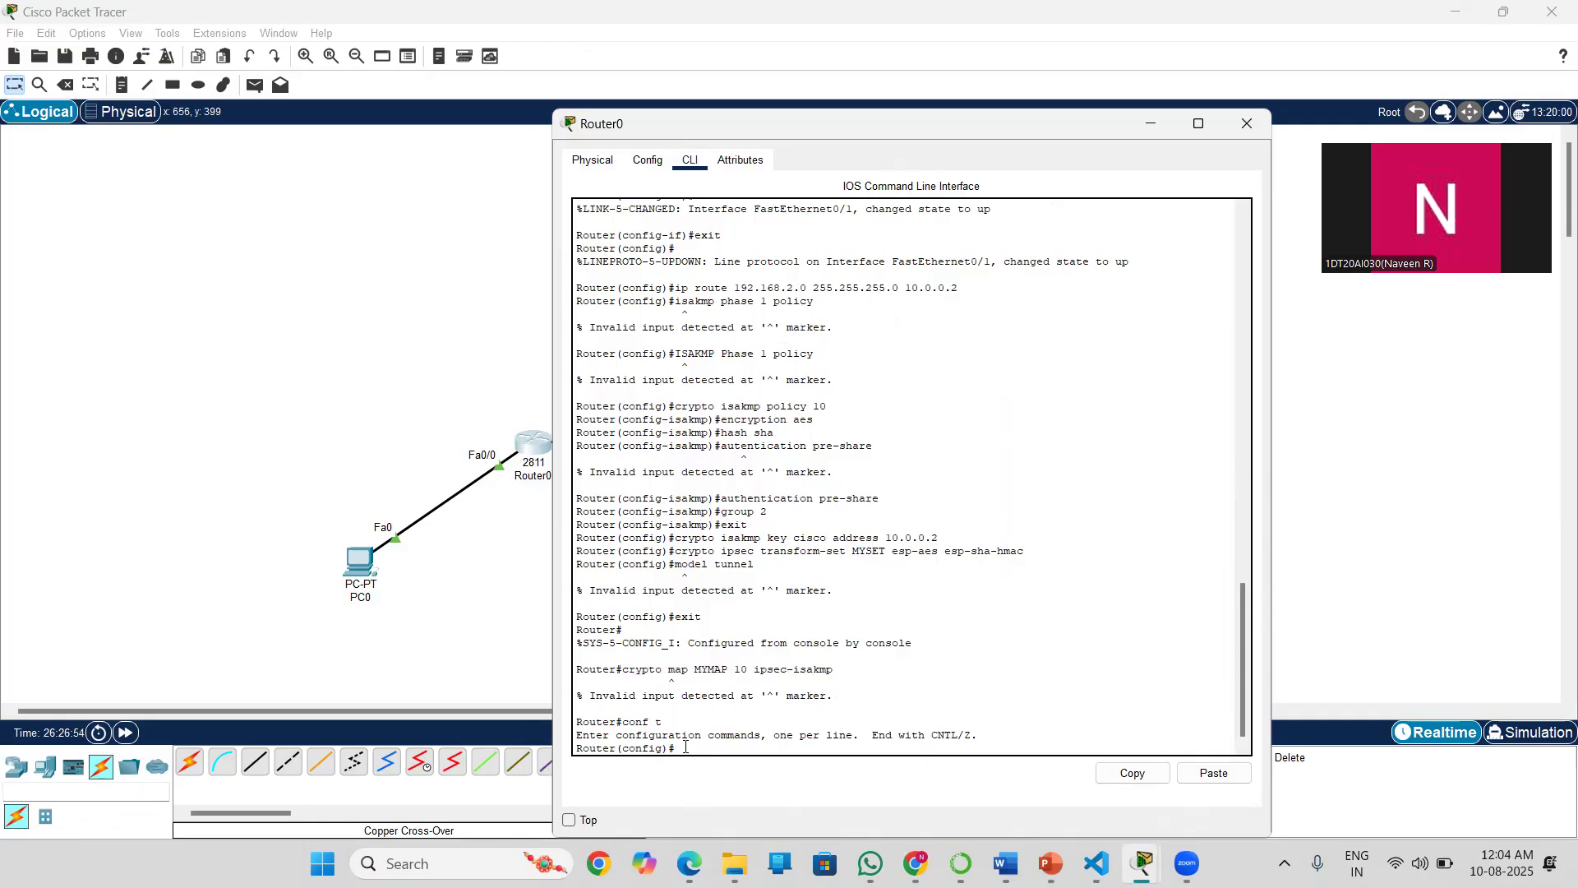
{"action": "right_click", "coordinate": [685, 747]}
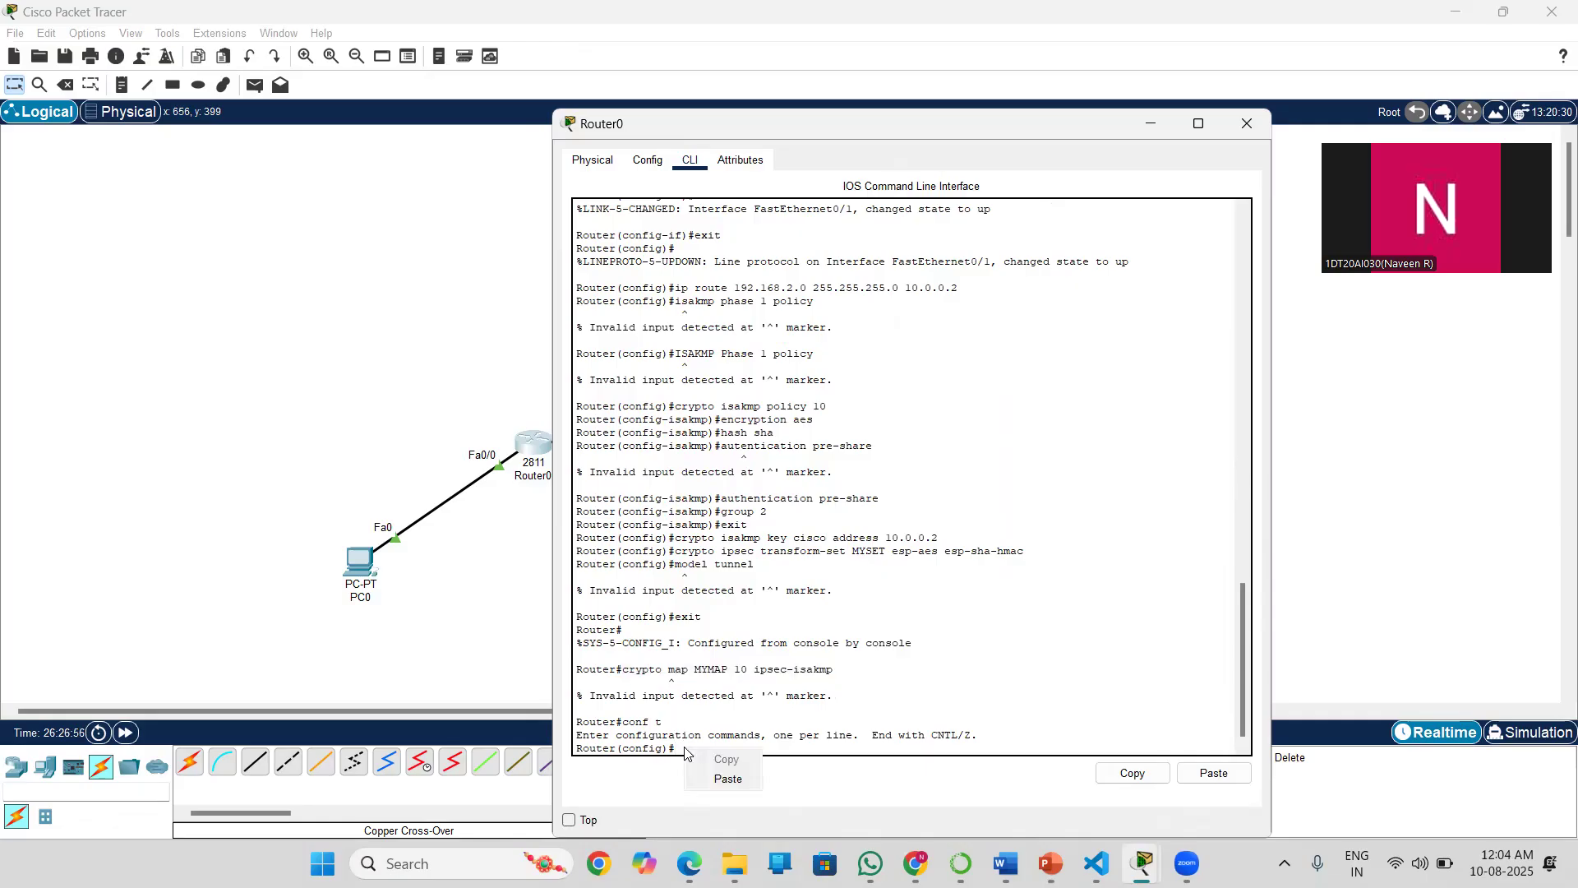
{"action": "left_click", "coordinate": [738, 784]}
{"action": "key", "text": "Return"}
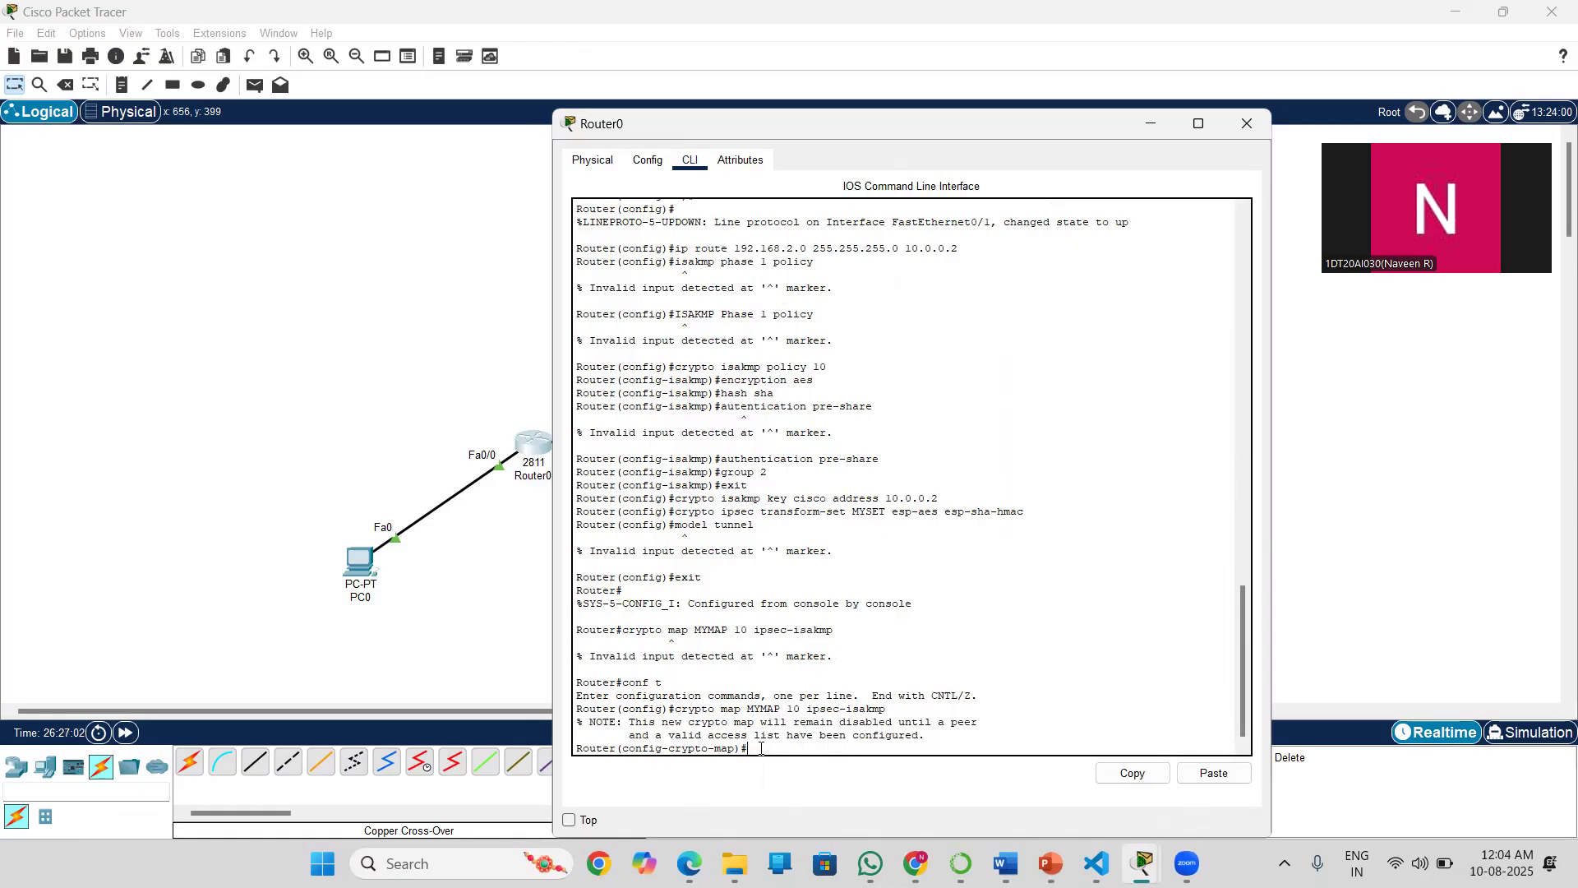
Set the crypto map's peer to 10.0.0.2 and its transform set to MYSET.
{"action": "type", "text": "set peer 10.0.0.2"}
{"action": "key", "text": "Return"}
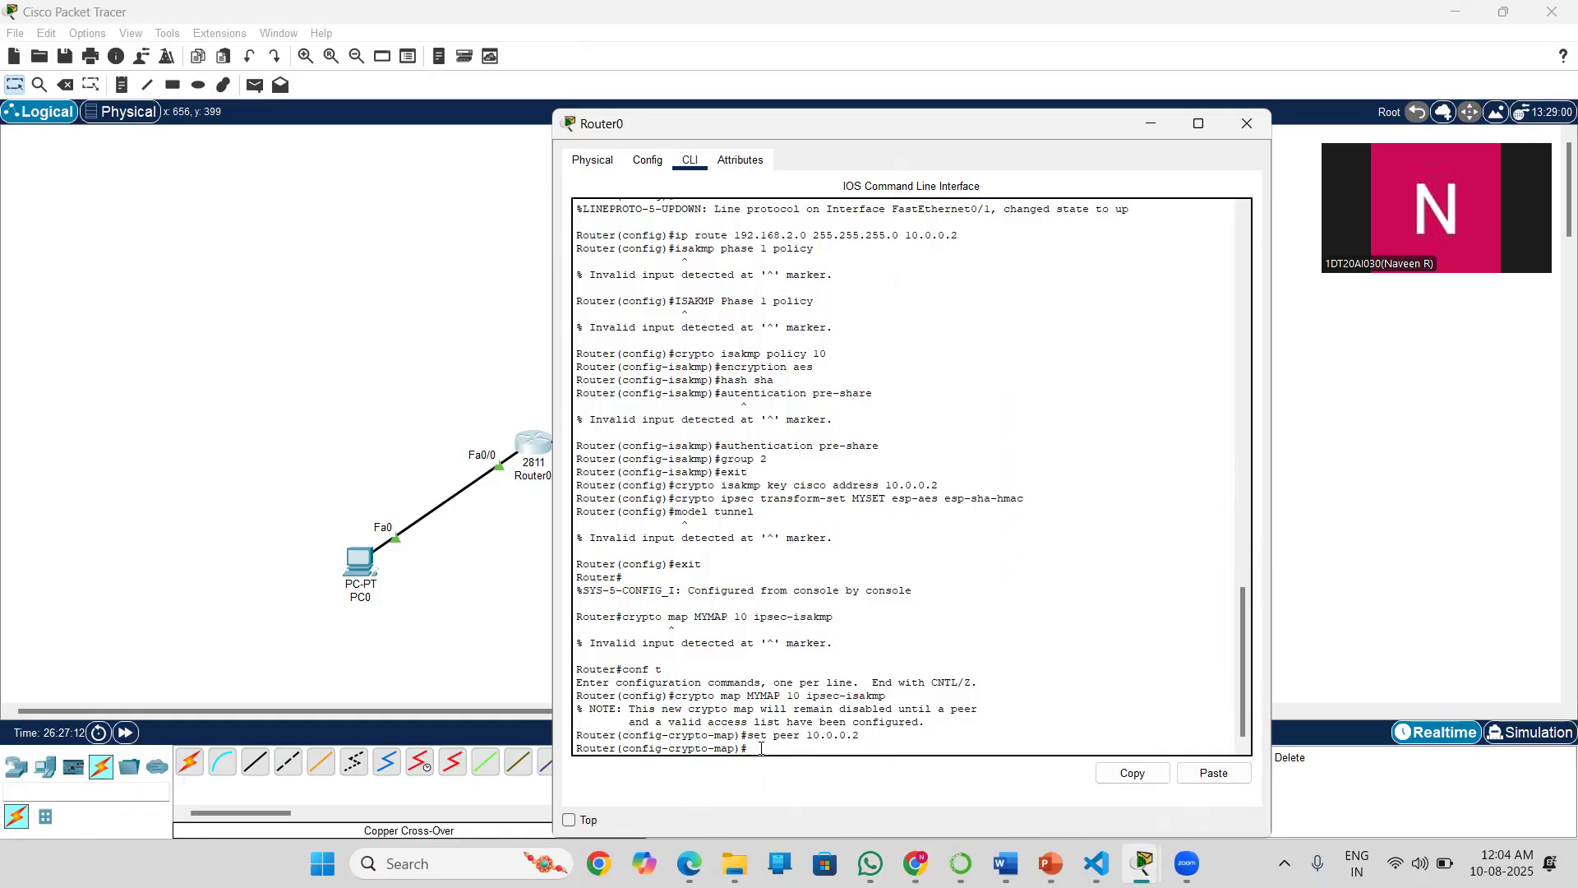
{"action": "type", "text": "se"}
{"action": "type", "text": "t tran"}
{"action": "type", "text": "sgor"}
{"action": "key", "text": "BackSpace"}
{"action": "key", "text": "BackSpace"}
{"action": "key", "text": "BackSpace"}
{"action": "type", "text": "set MYSET"}
{"action": "key", "text": "Return"}
Match the crypto map to access list 100 and exit the crypto map configuration.
{"action": "type", "text": "matc"}
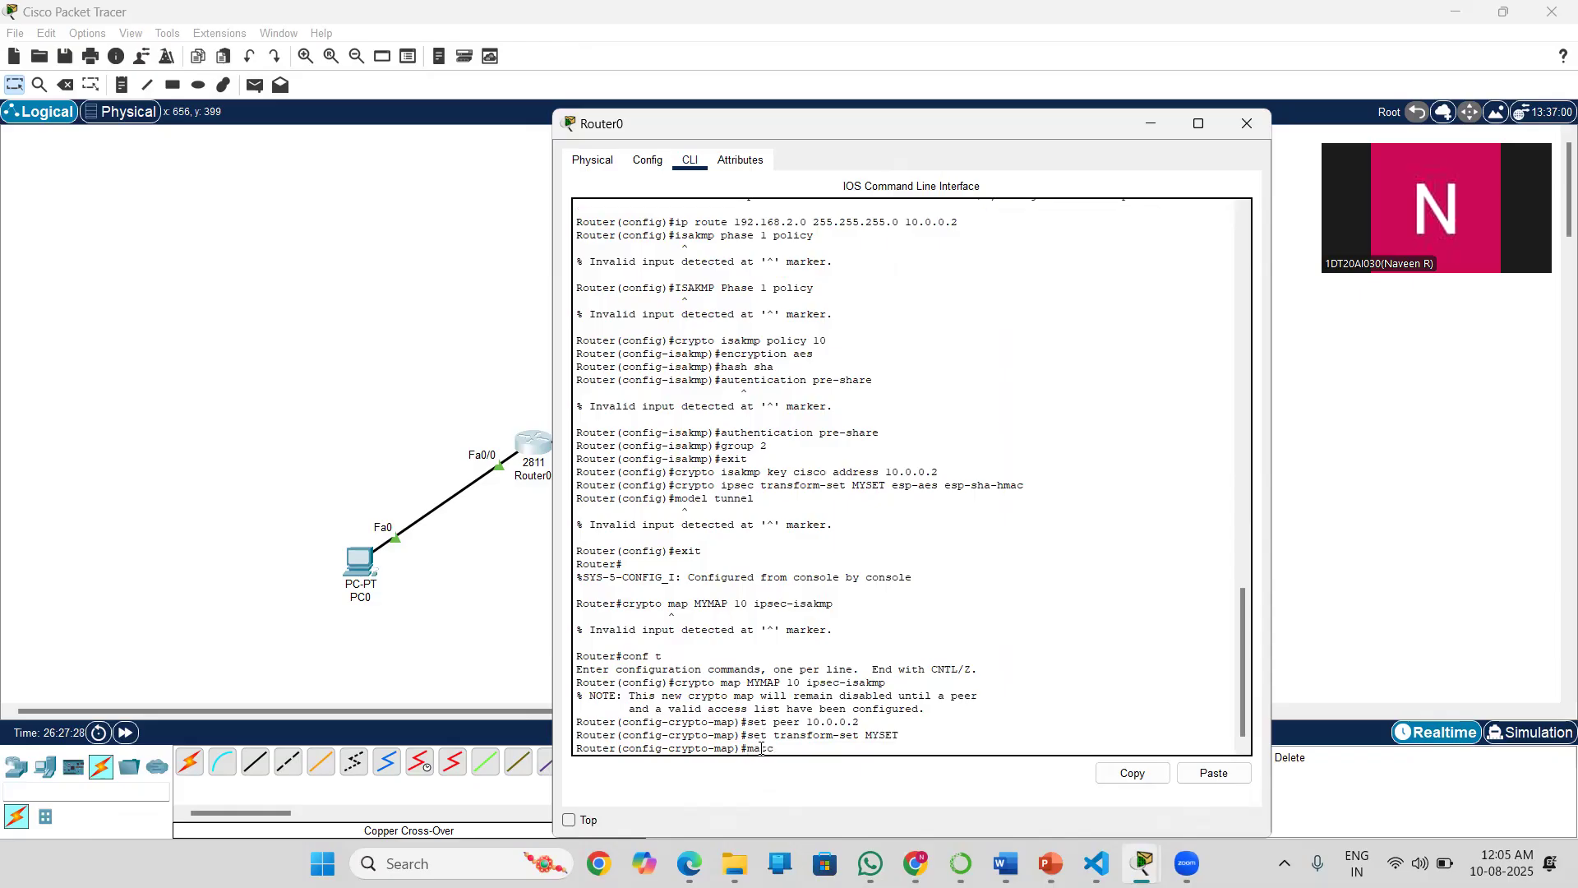
{"action": "type", "text": "h address 100"}
{"action": "key", "text": "Return"}
{"action": "type", "text": "exit"}
{"action": "key", "text": "Return"}
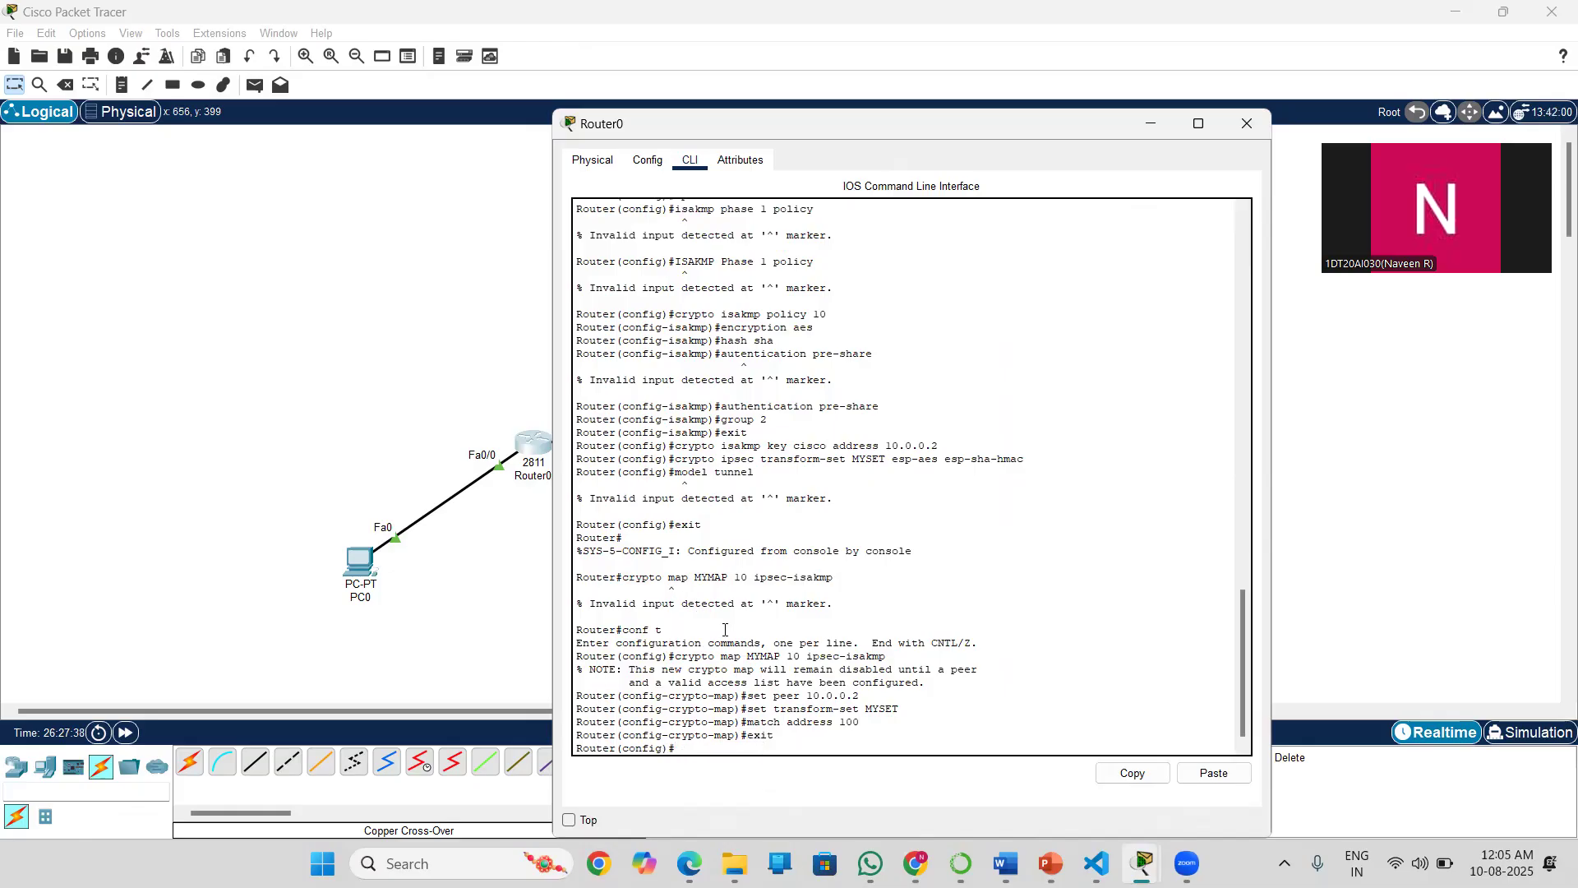
Create access list 100 on Router0 permitting IP from 192.168.1.0 0.0.0.255 to 192.168.2.0 0.0.0.255.
{"action": "scroll", "coordinate": [715, 592], "scroll_direction": "up", "scroll_amount": 1}
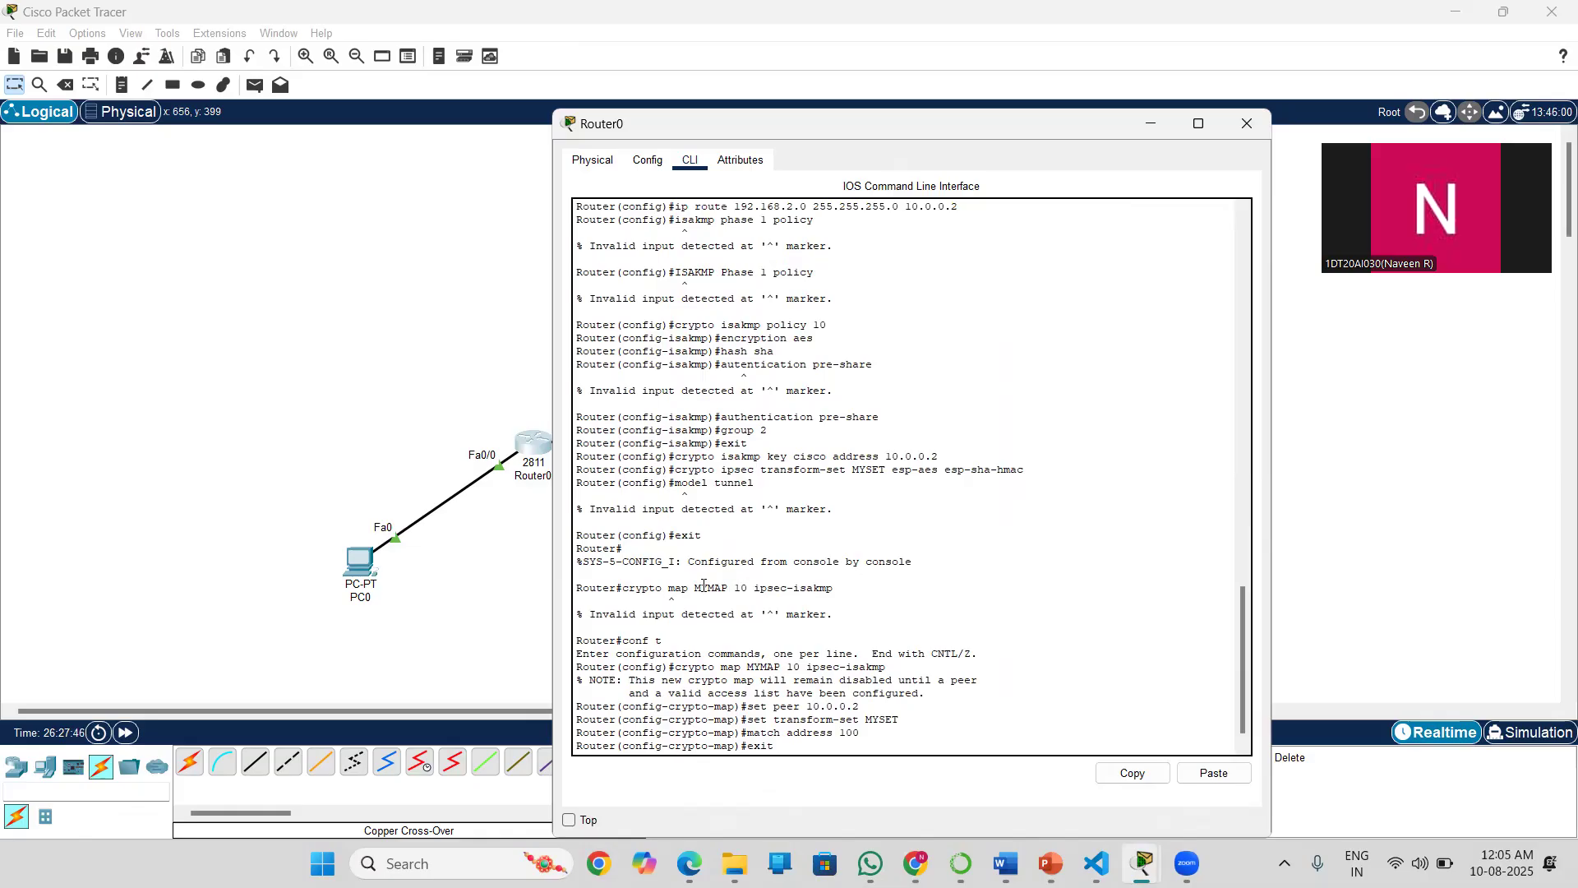
{"action": "scroll", "coordinate": [711, 587], "scroll_direction": "down", "scroll_amount": 1}
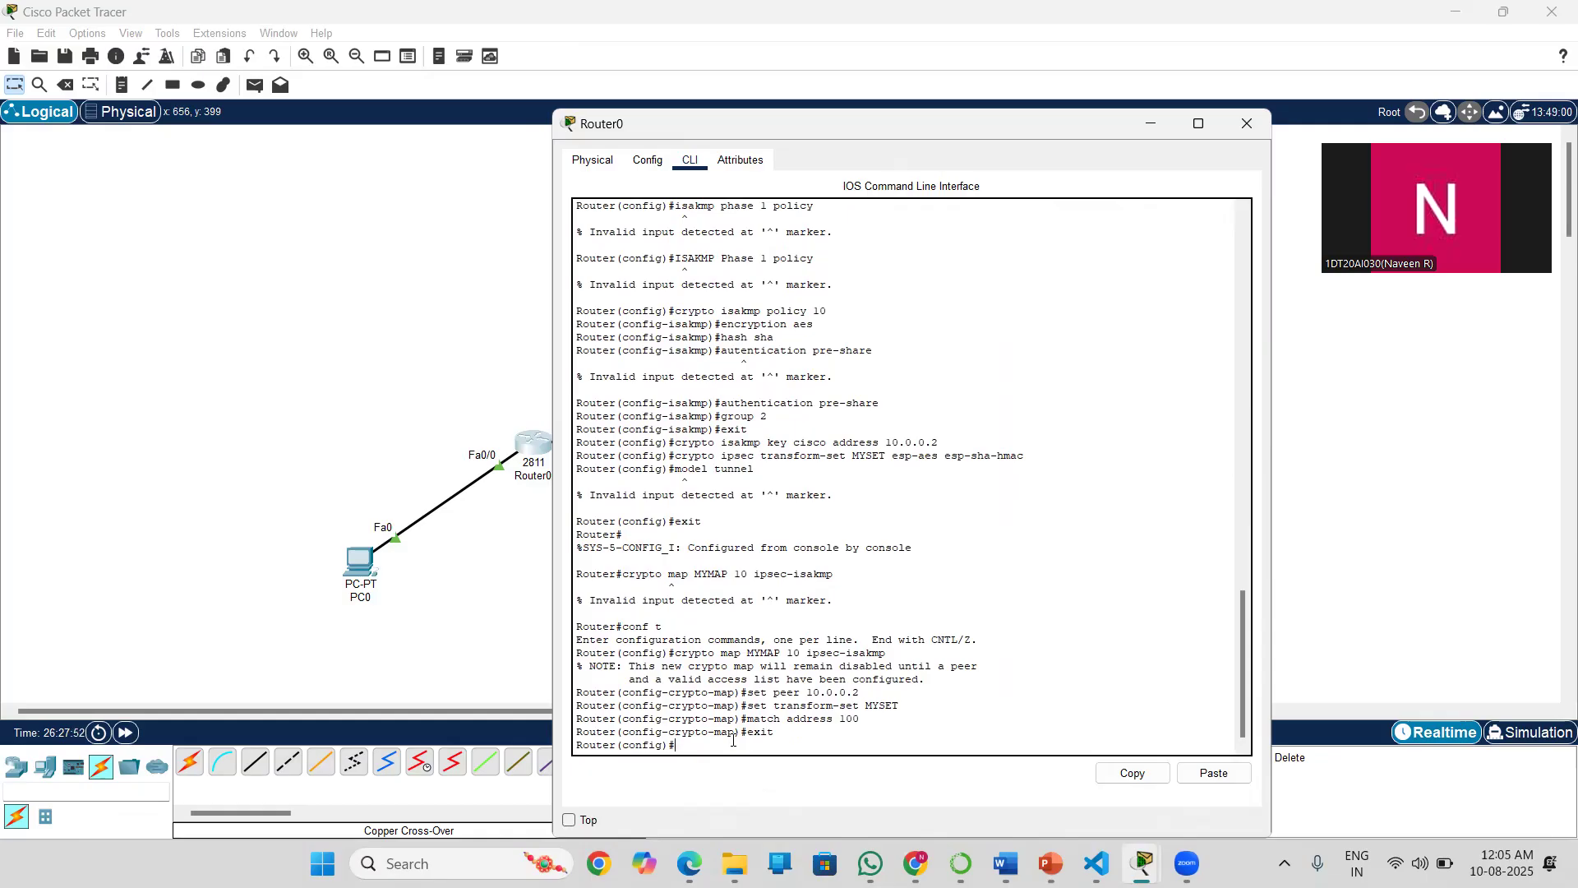
{"action": "type", "text": "cc"}
{"action": "type", "text": "ess-list 100 permit ip 192"}
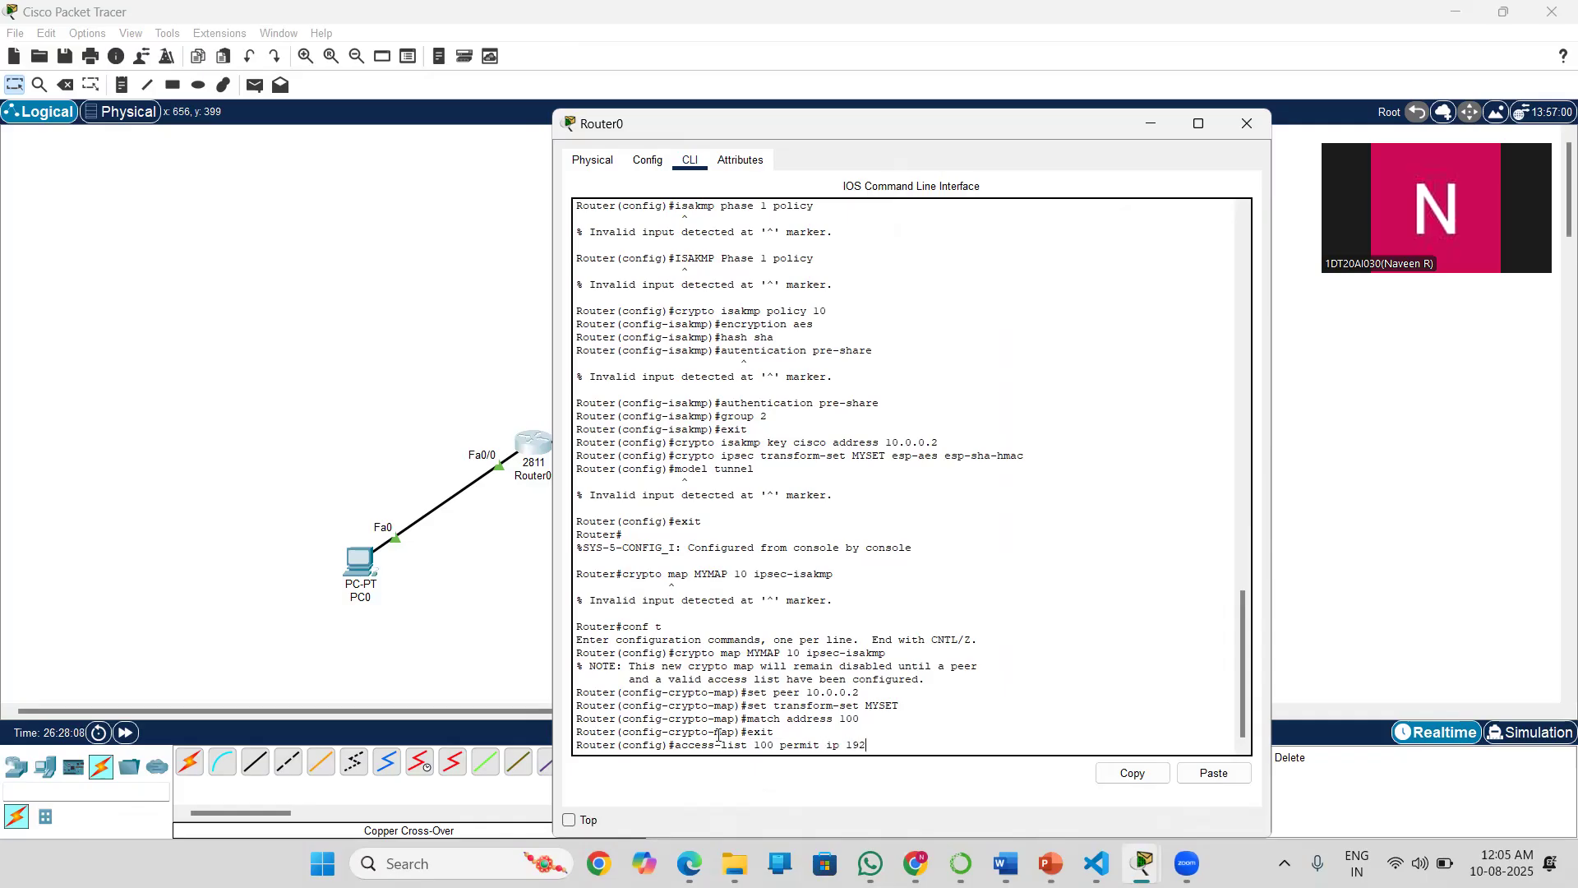
{"action": "type", "text": ".168.1.0 0.0.0.255 192.168.2.0 0.0.0.255"}
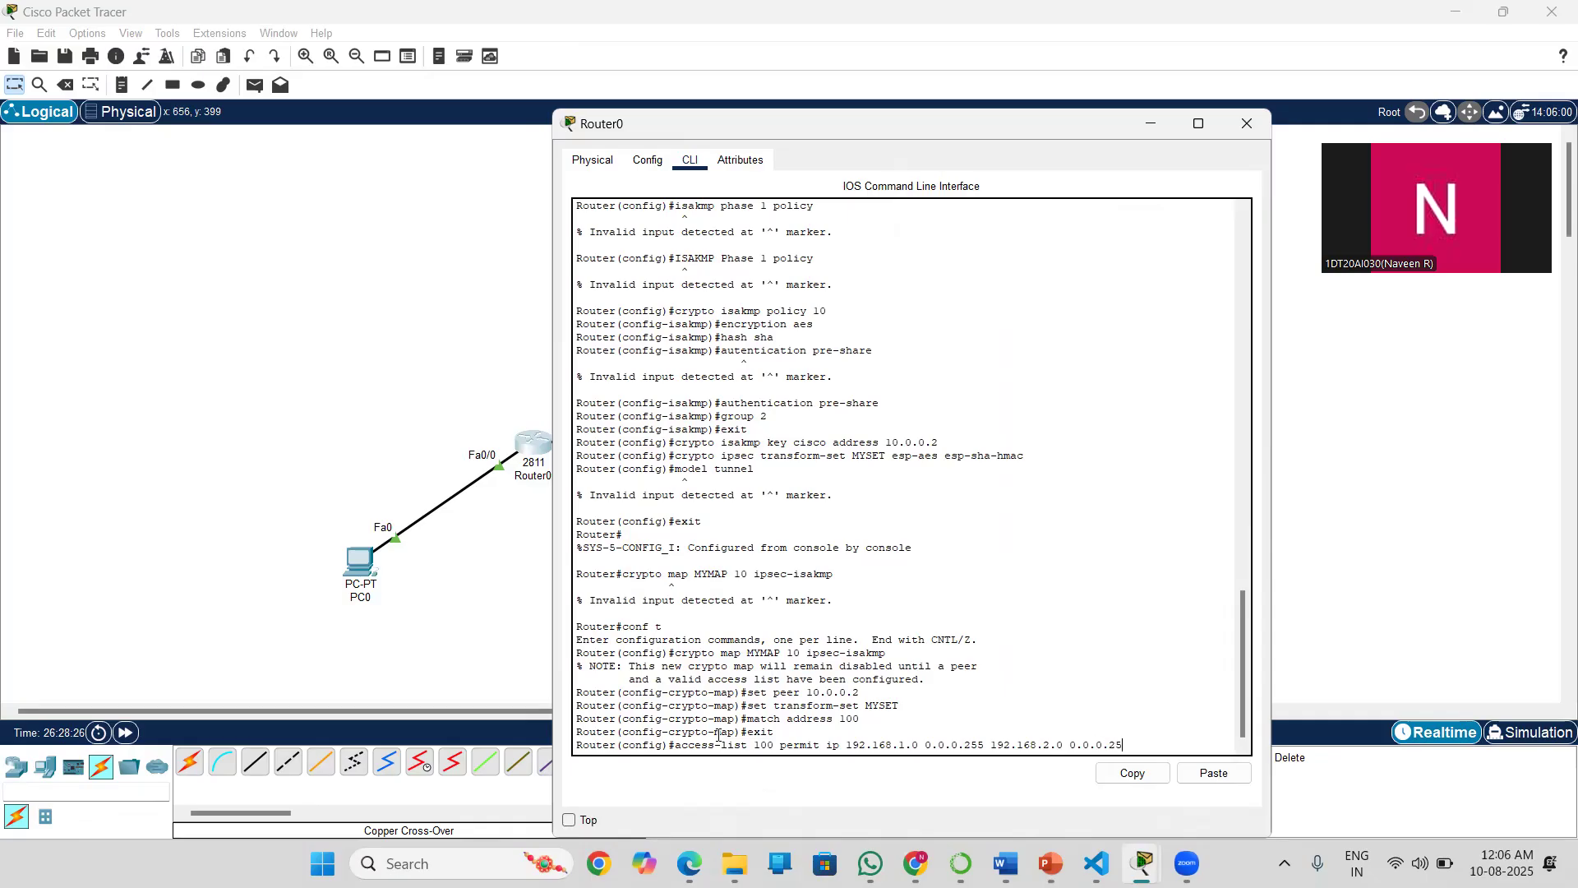
{"action": "key", "text": "Return"}
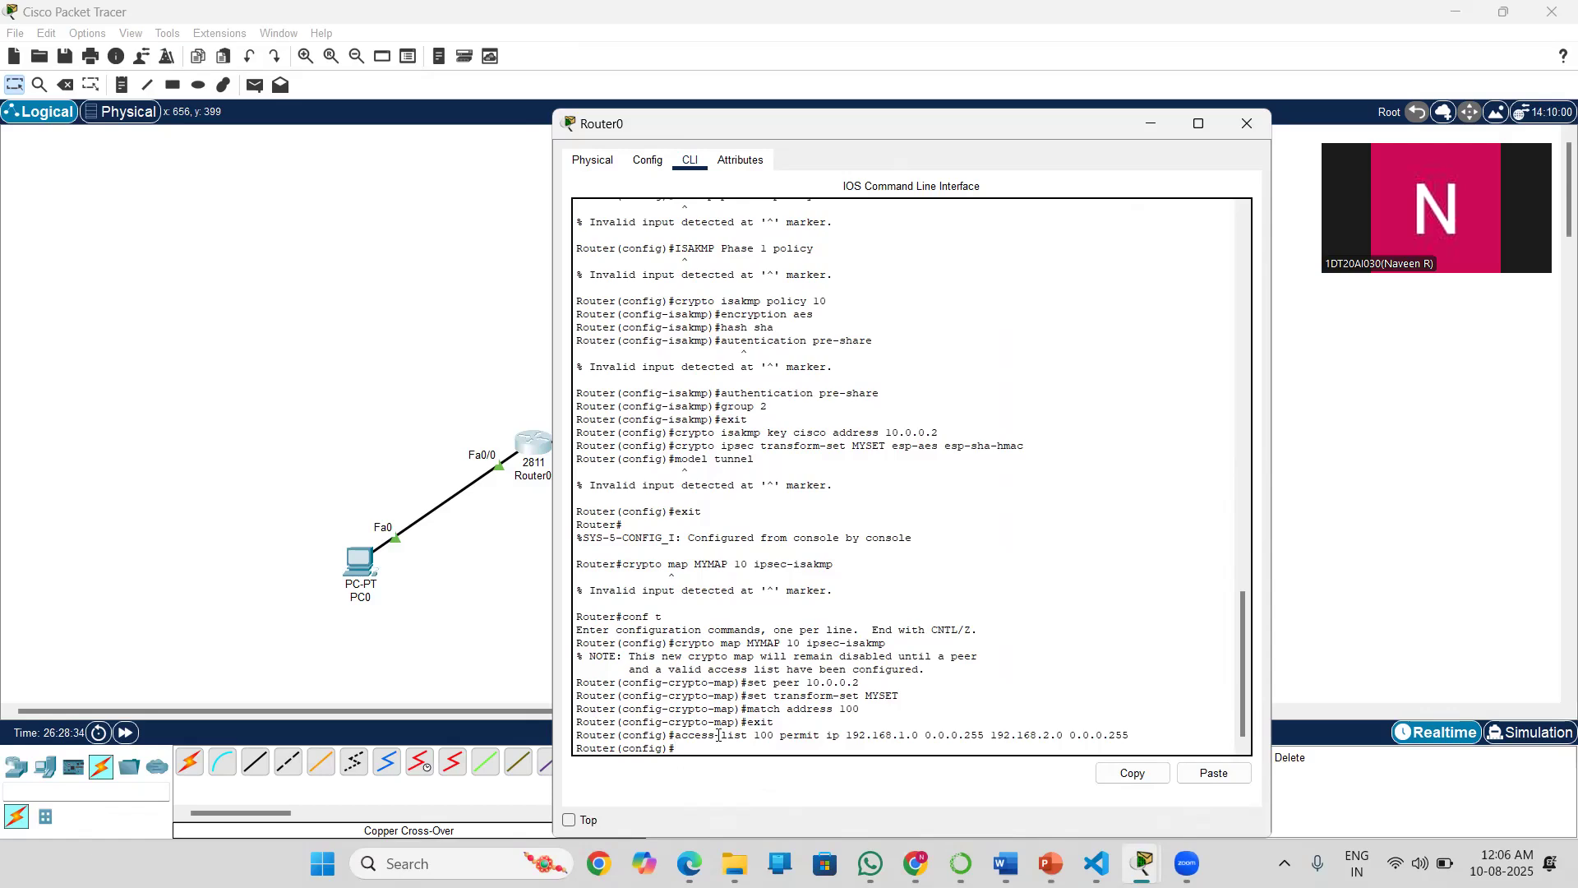
Configure Router0's interface f0/1 with IP address 10.0.0.1 and mask 255.255.255.252.
{"action": "type", "text": "interf"}
{"action": "type", "text": "fa"}
{"action": "type", "text": "ce"}
{"action": "key", "text": "BackSpace"}
{"action": "key", "text": "BackSpace"}
{"action": "key", "text": "BackSpace"}
{"action": "key", "text": "BackSpace"}
{"action": "key", "text": "BackSpace"}
{"action": "type", "text": "erface f0/1"}
{"action": "key", "text": "Return"}
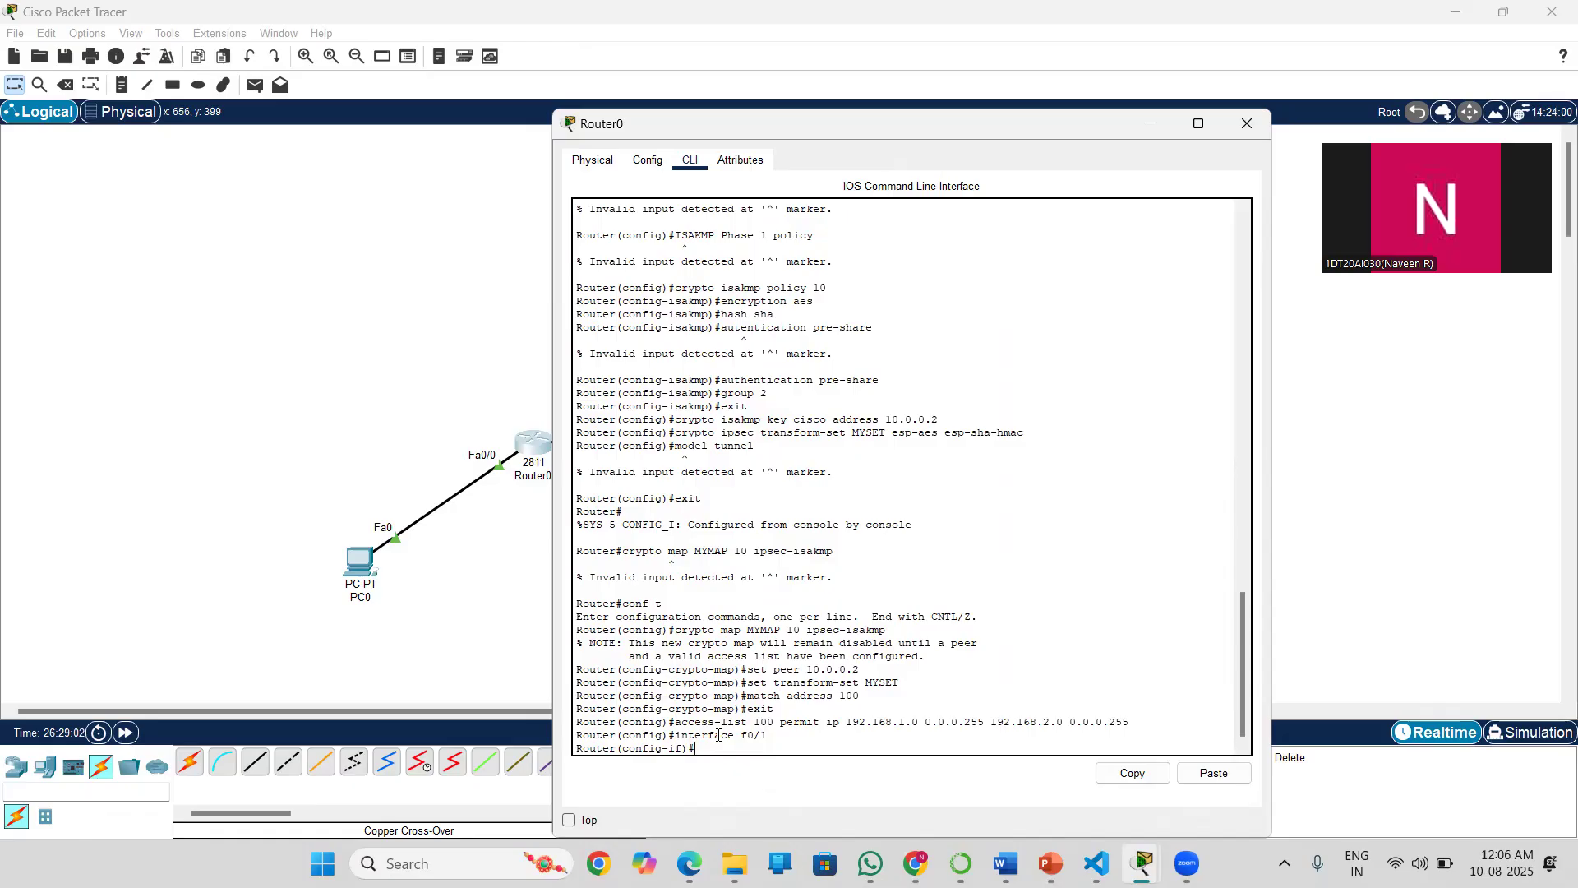
{"action": "type", "text": "ip address 10.0.0.1 255.255.255.252"}
{"action": "key", "text": "Return"}
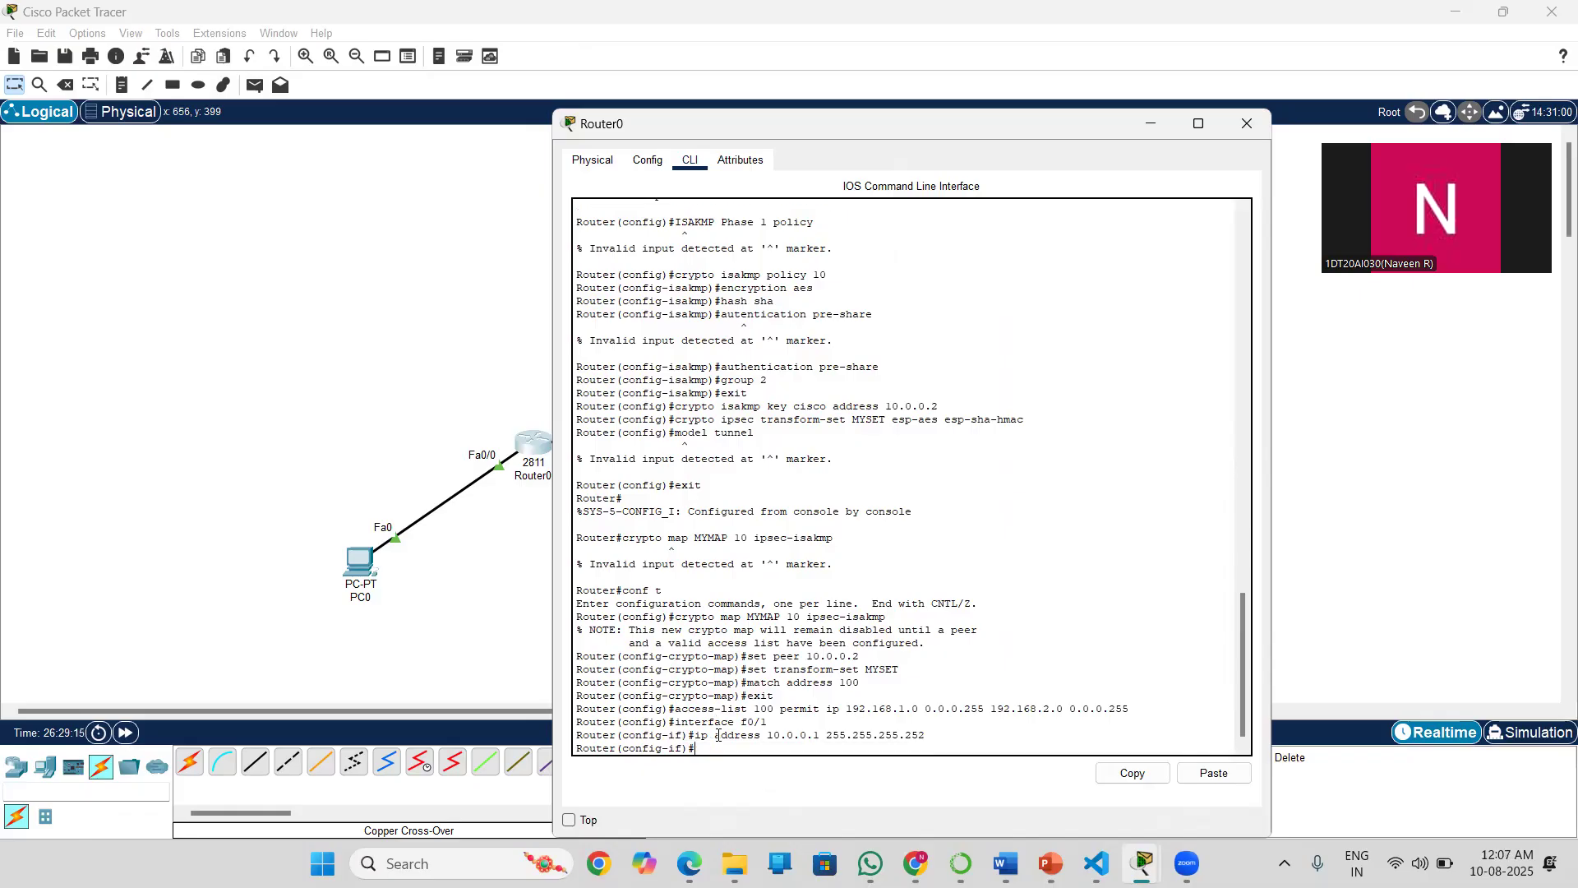
Apply crypto map MYMAP to interface f0/1, enable it with "no shutdown" and exit the interface configuration.
{"action": "type", "text": "crypto map MYMAP"}
{"action": "key", "text": "Return"}
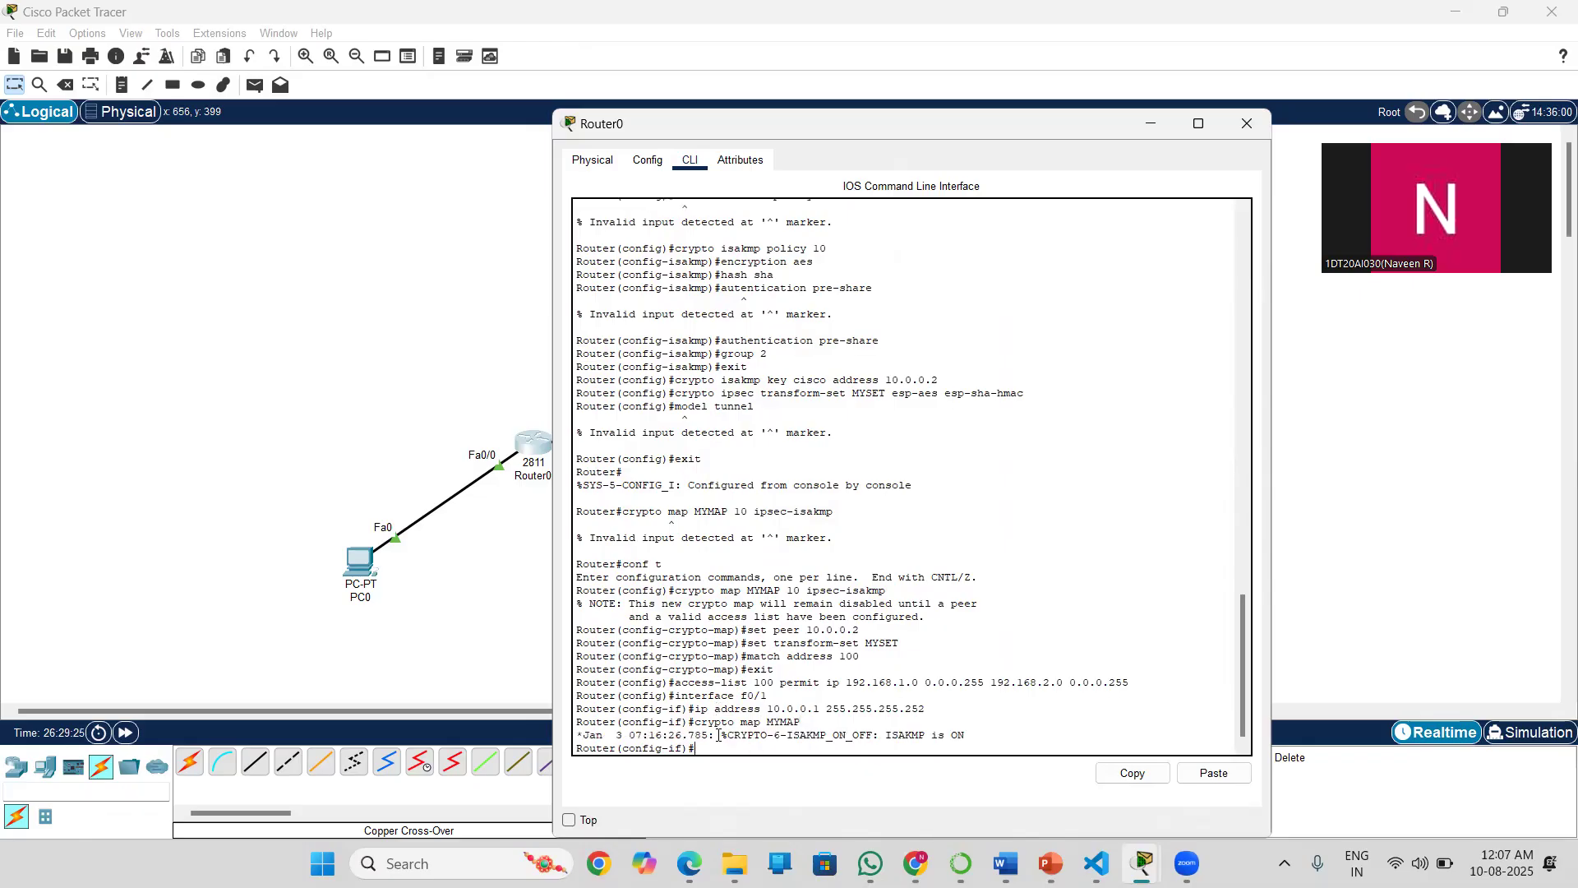
{"action": "type", "text": "no shutdown"}
{"action": "key", "text": "Return"}
{"action": "type", "text": "exit"}
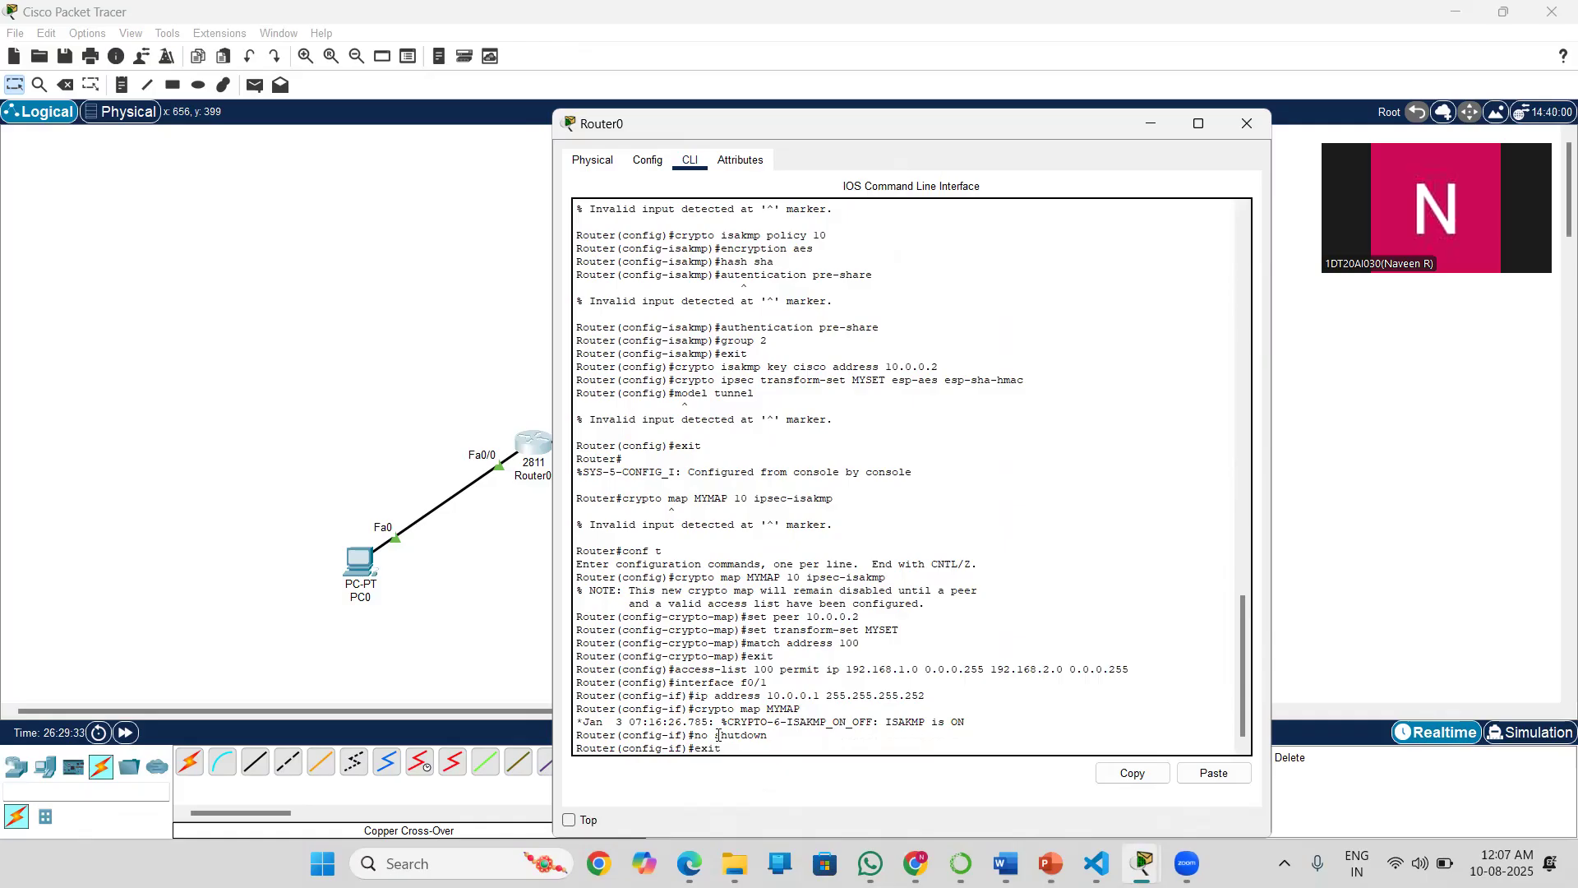
{"action": "key", "text": "Return"}
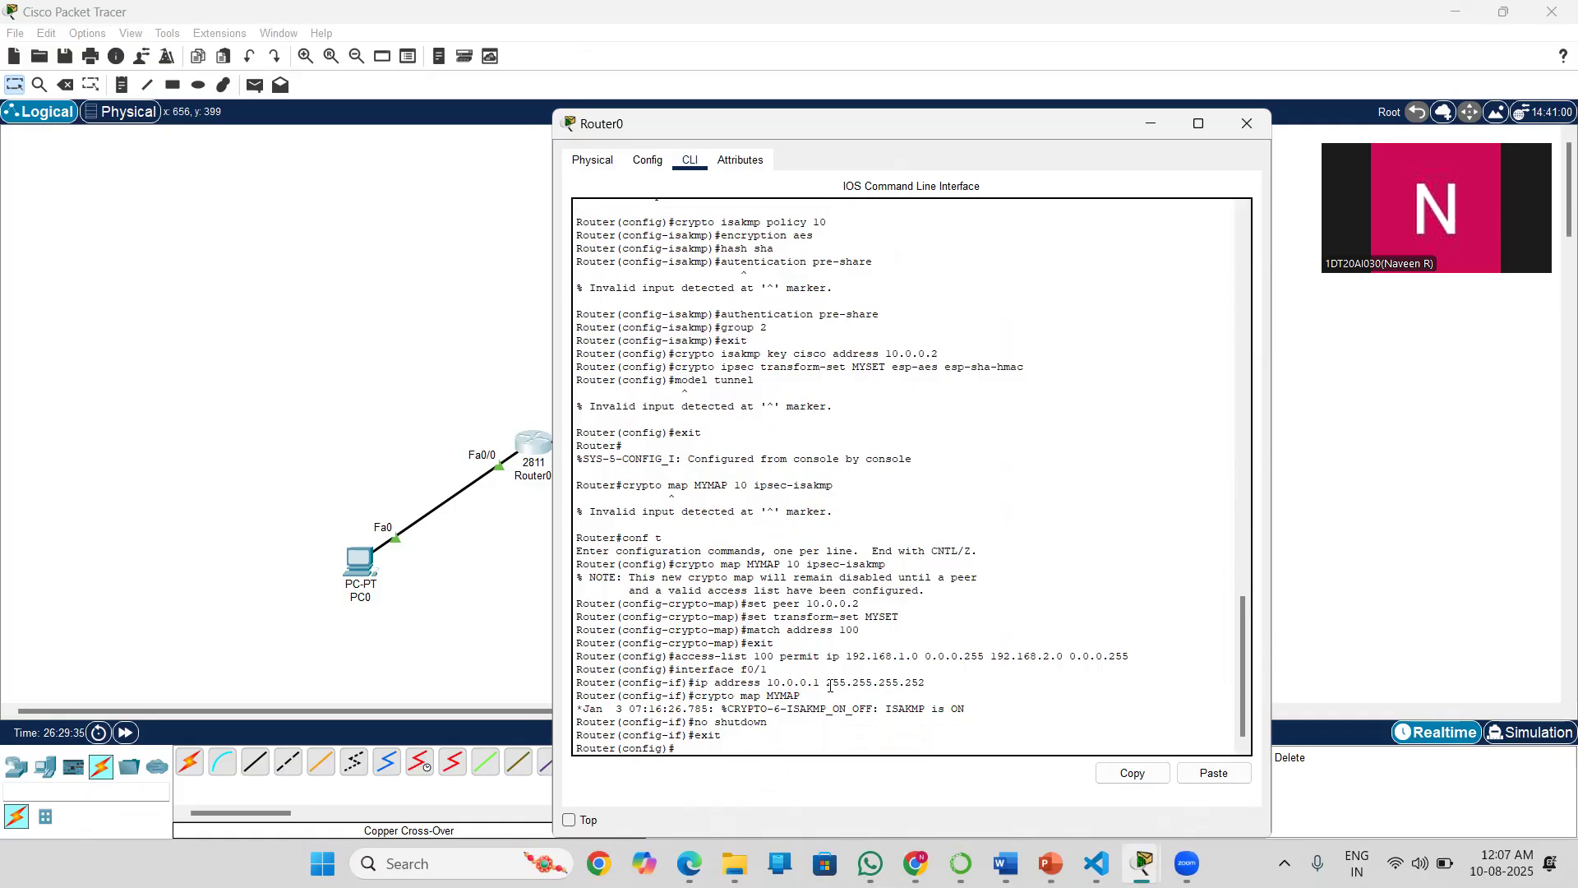
Configure Router0's interface f0/0 with IP address 192.168.1.1 and mask 255.255.255.0, enable it with "no shutdown" and exit the interface configuration.
{"action": "type", "text": "inte"}
{"action": "type", "text": "r"}
{"action": "key", "text": "BackSpace"}
{"action": "type", "text": "erface f0/0"}
{"action": "key", "text": "Return"}
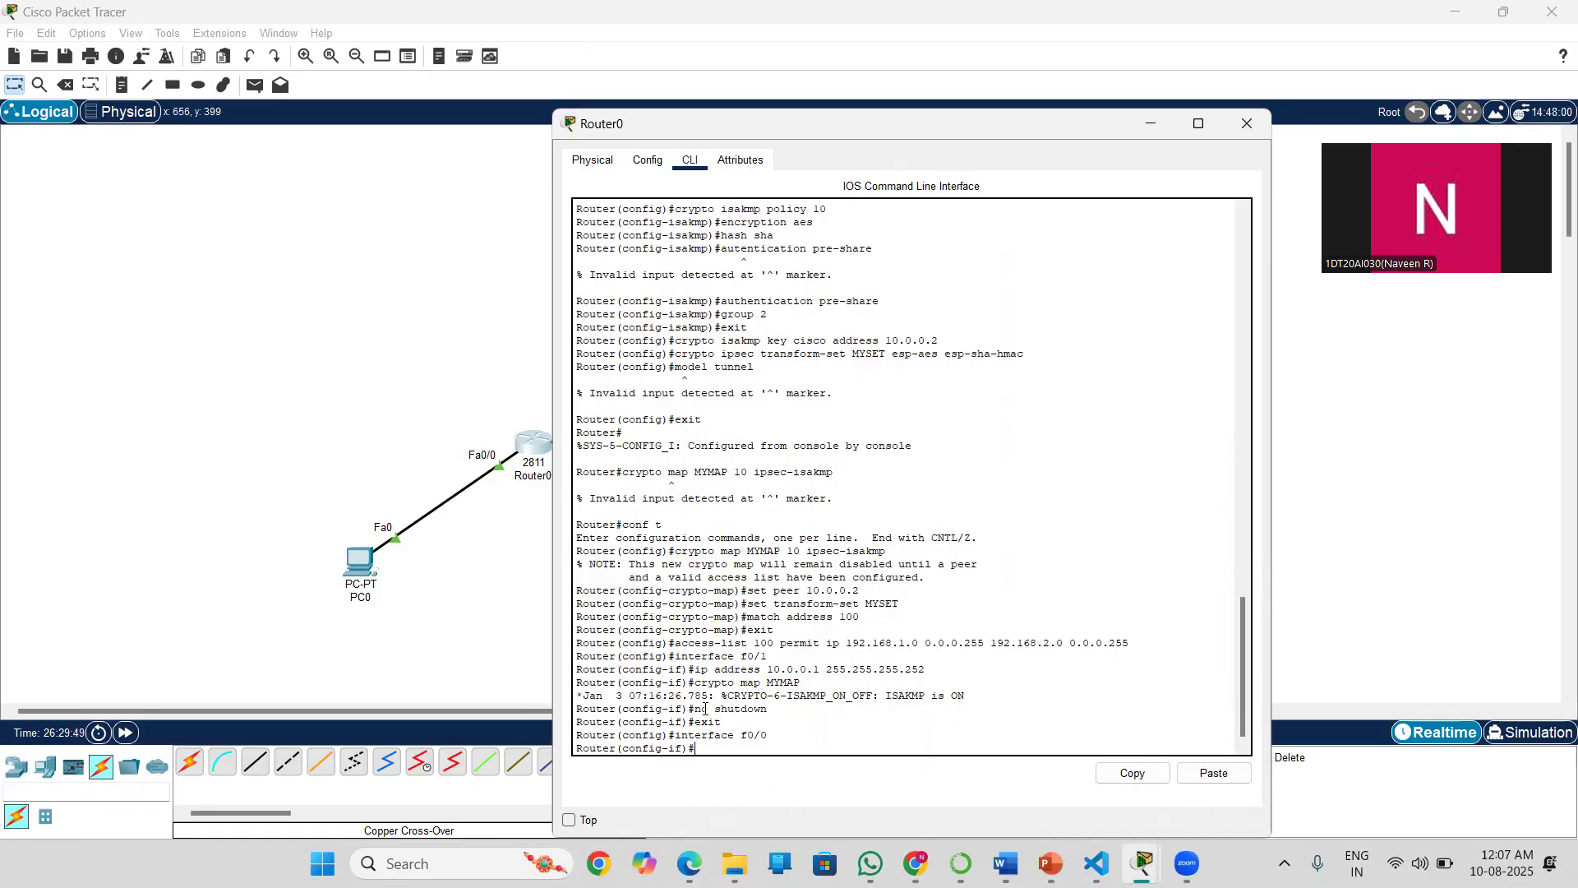
{"action": "type", "text": "ip address 192.168.1.1 255.255.255.0"}
{"action": "key", "text": "Return"}
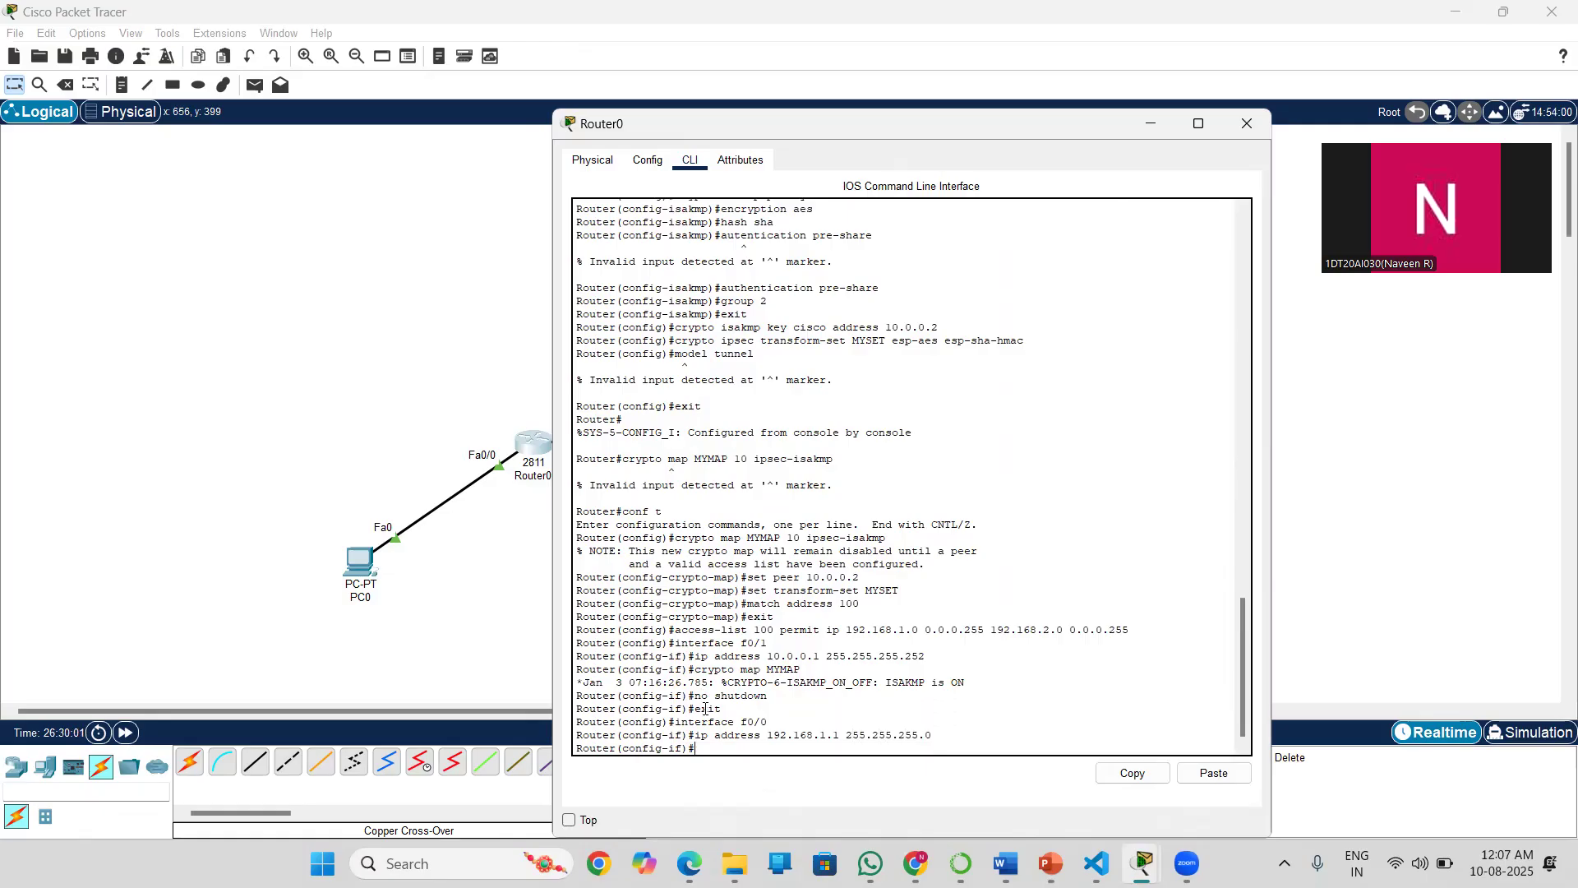
{"action": "type", "text": "no shutdown"}
{"action": "key", "text": "Return"}
{"action": "type", "text": "exit"}
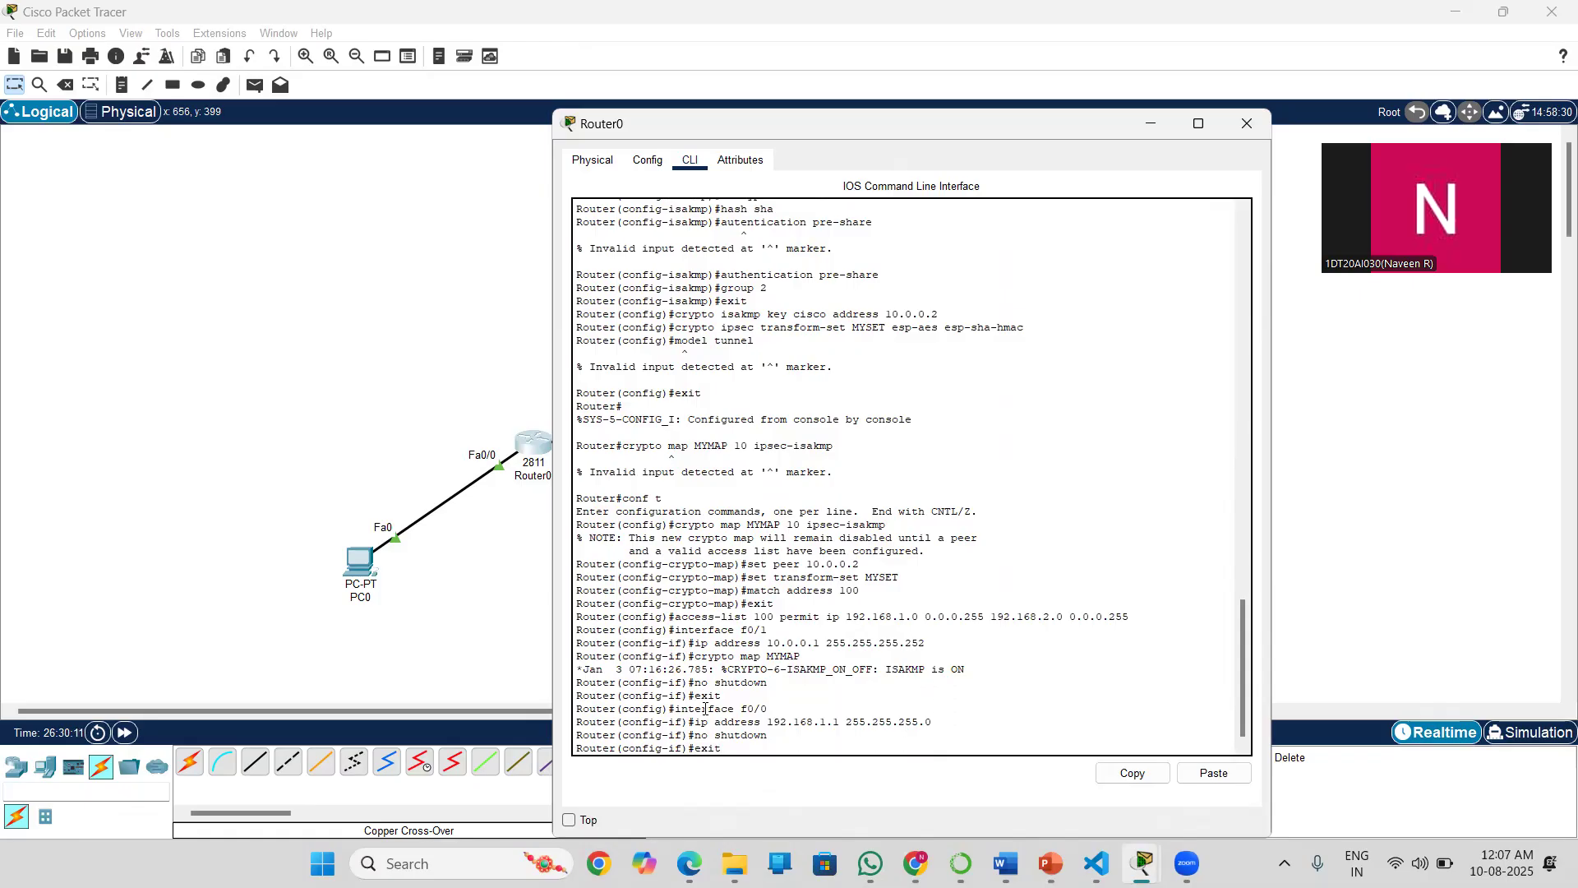
{"action": "key", "text": "Return"}
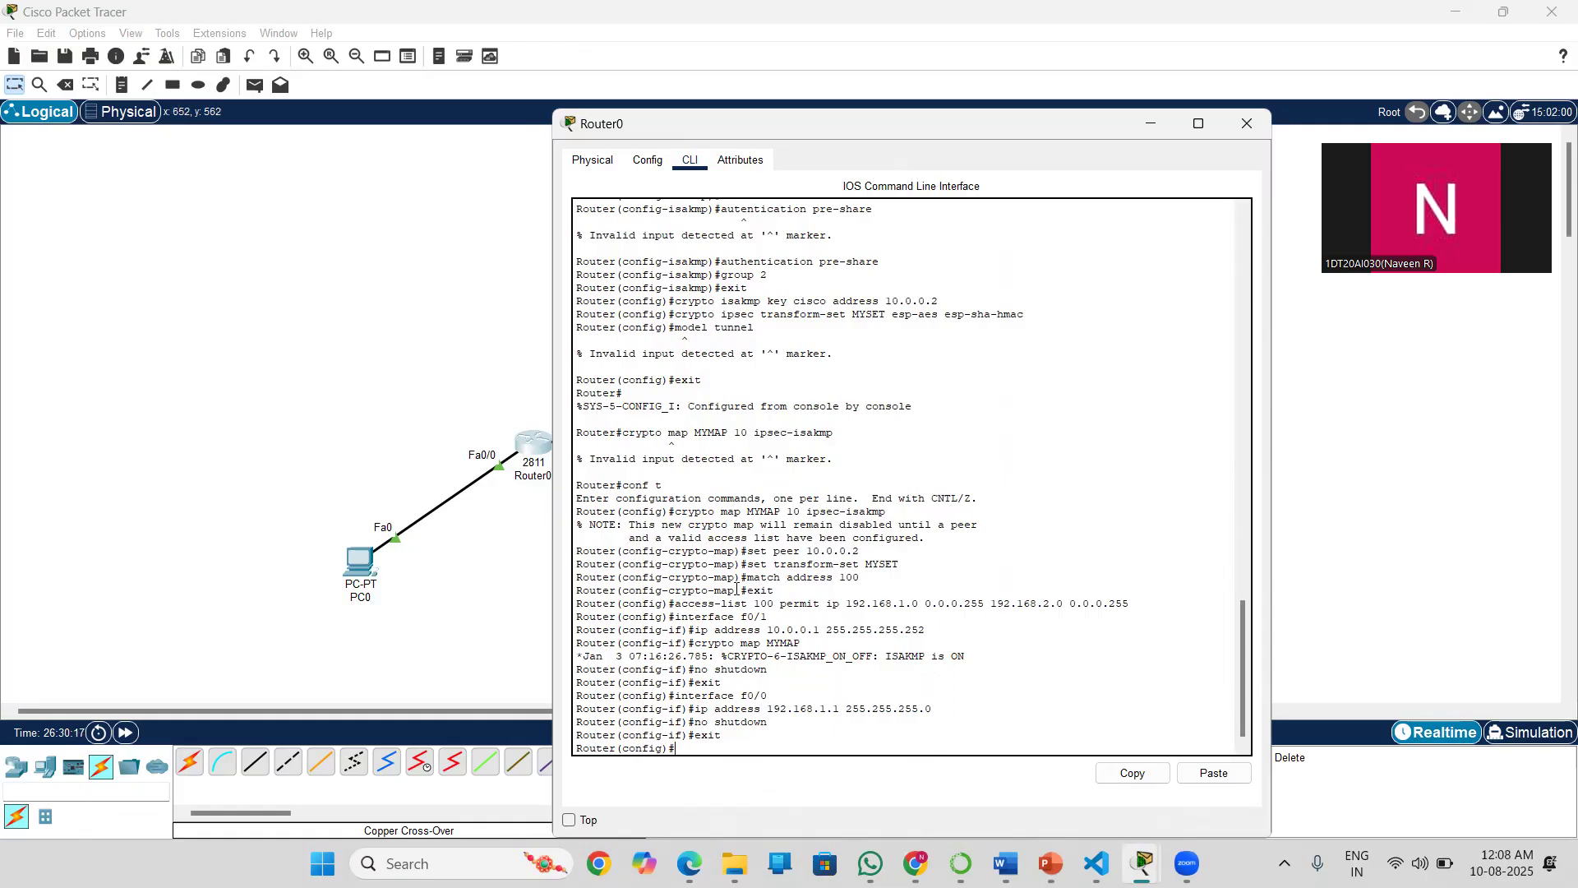
Review the crypto, access list and interface commands entered on Router0 and Router1, and close Router1's window.
{"action": "scroll", "coordinate": [737, 588], "scroll_direction": "up", "scroll_amount": 3}
{"action": "scroll", "coordinate": [736, 588], "scroll_direction": "up", "scroll_amount": 5}
{"action": "scroll", "coordinate": [737, 587], "scroll_direction": "down", "scroll_amount": 4}
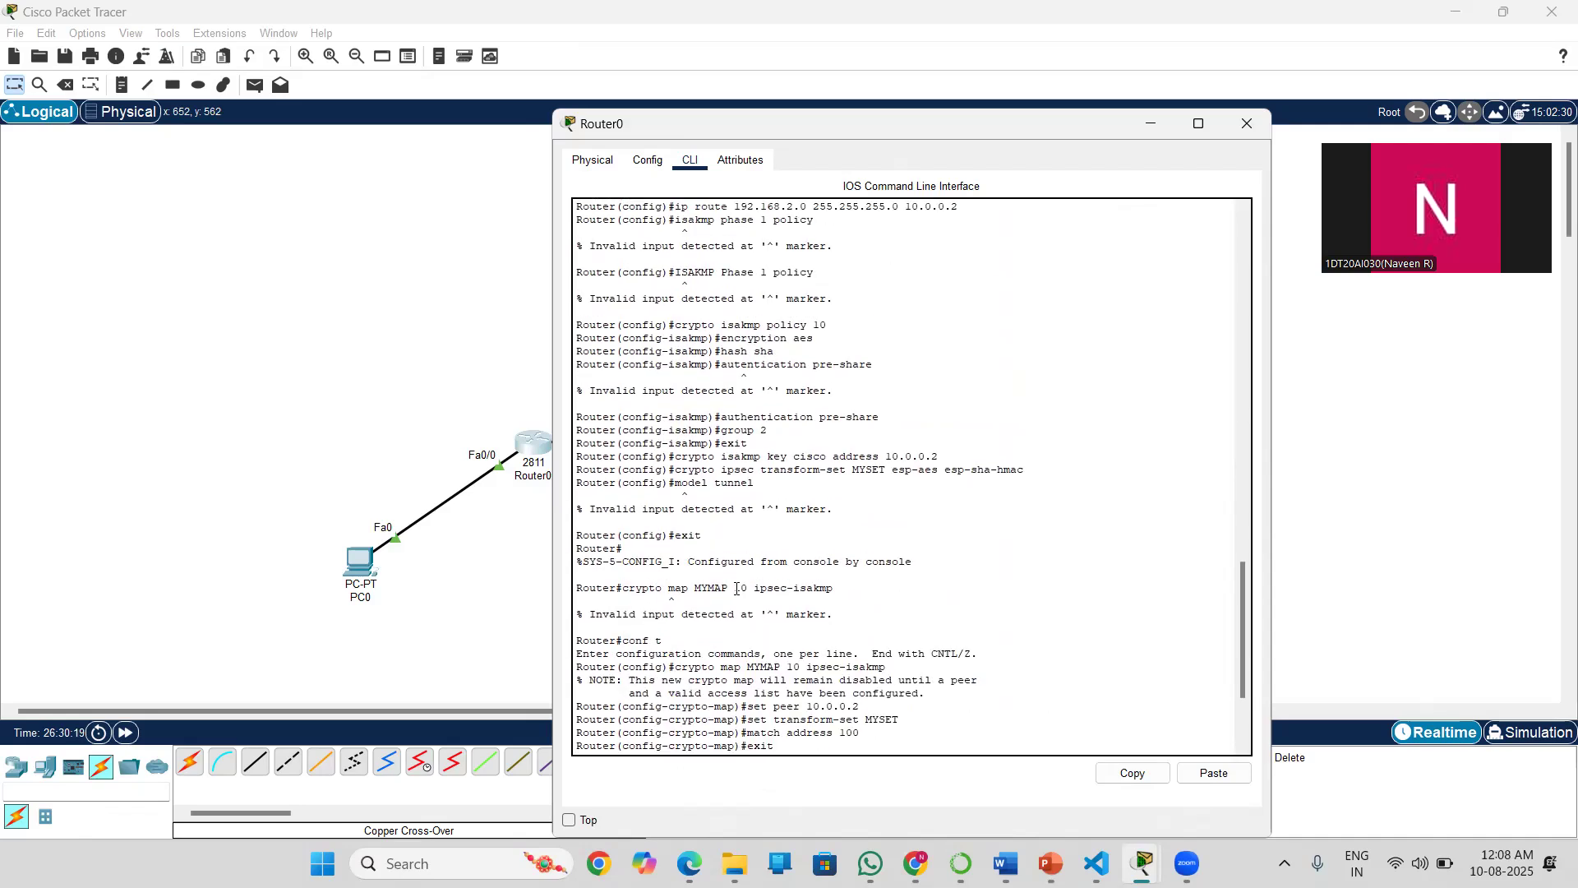
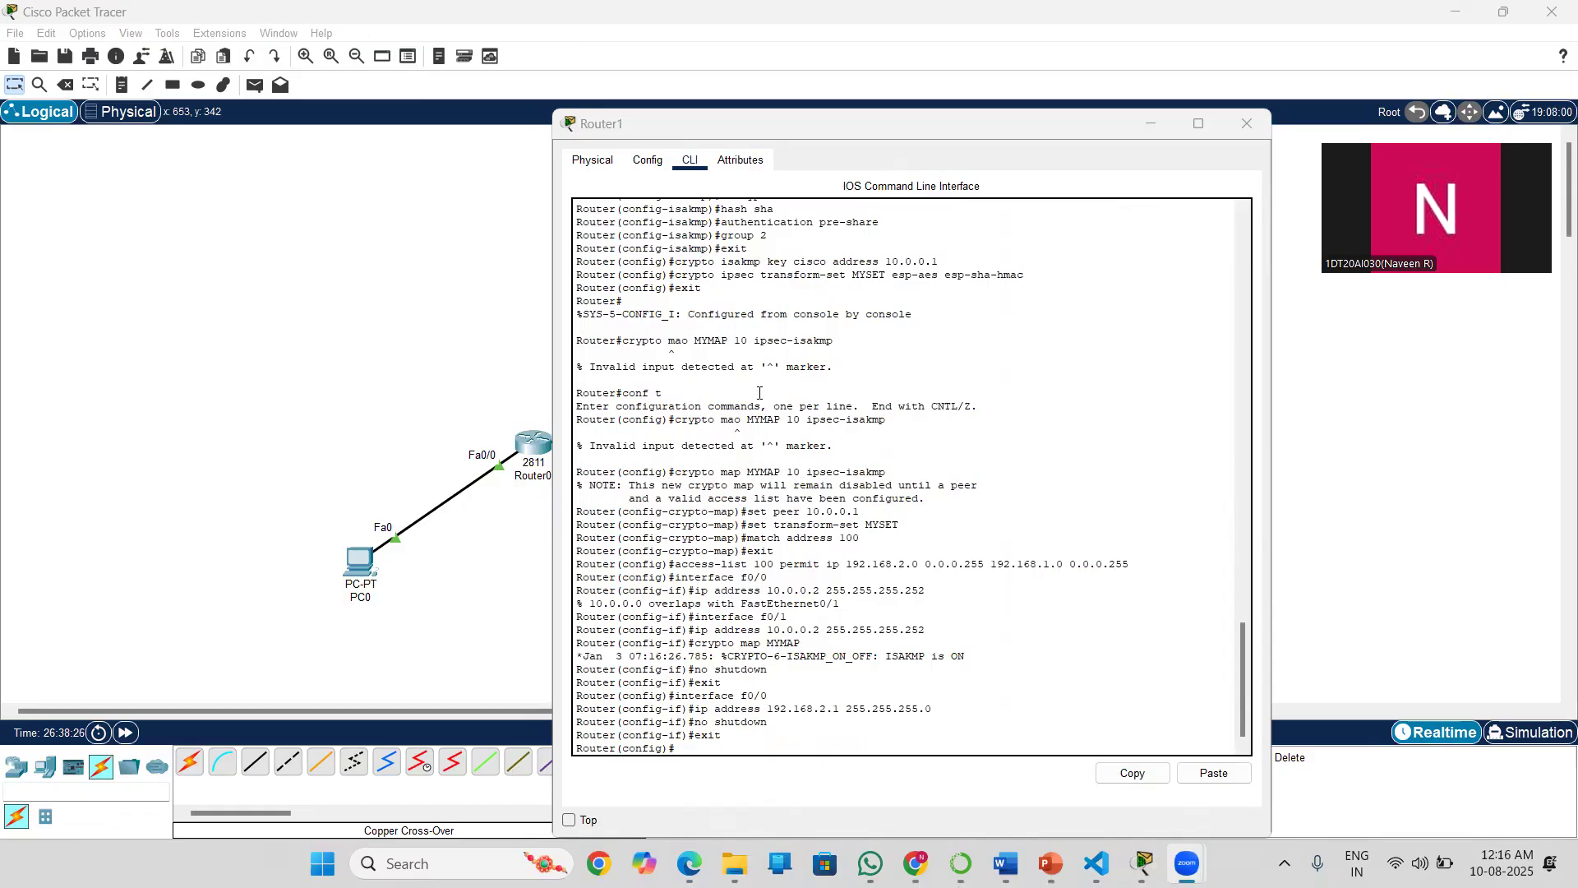
{"action": "scroll", "coordinate": [740, 623], "scroll_direction": "down", "scroll_amount": 1}
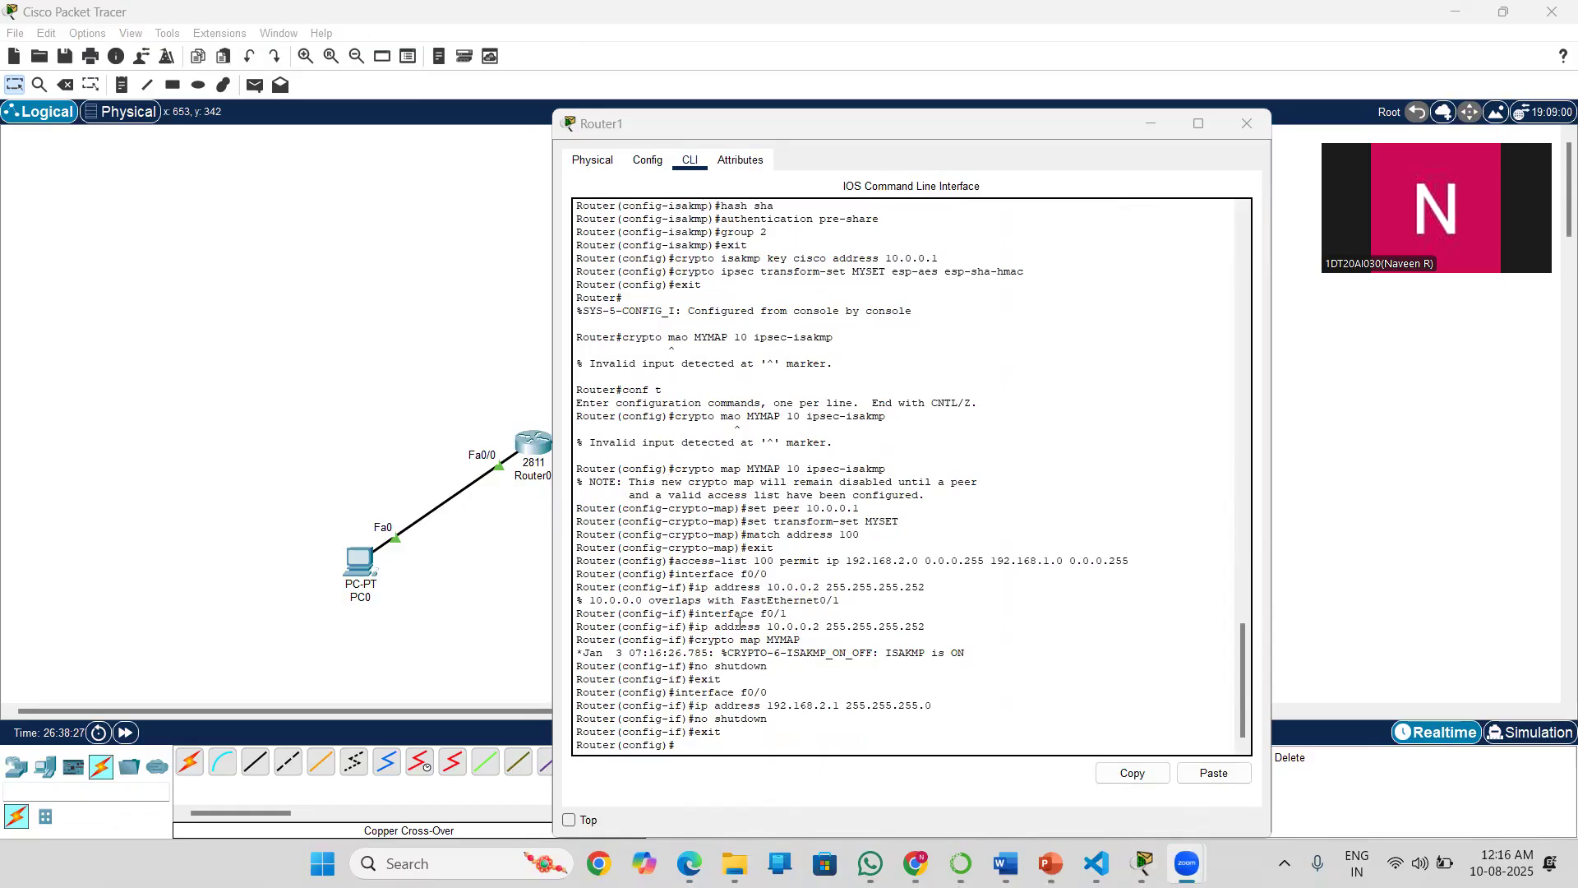
{"action": "scroll", "coordinate": [739, 622], "scroll_direction": "up", "scroll_amount": 3}
{"action": "scroll", "coordinate": [739, 623], "scroll_direction": "down", "scroll_amount": 2}
{"action": "scroll", "coordinate": [739, 623], "scroll_direction": "up", "scroll_amount": 3}
{"action": "scroll", "coordinate": [739, 623], "scroll_direction": "down", "scroll_amount": 4}
{"action": "scroll", "coordinate": [740, 623], "scroll_direction": "down", "scroll_amount": 1}
{"action": "left_click", "coordinate": [1245, 127]}
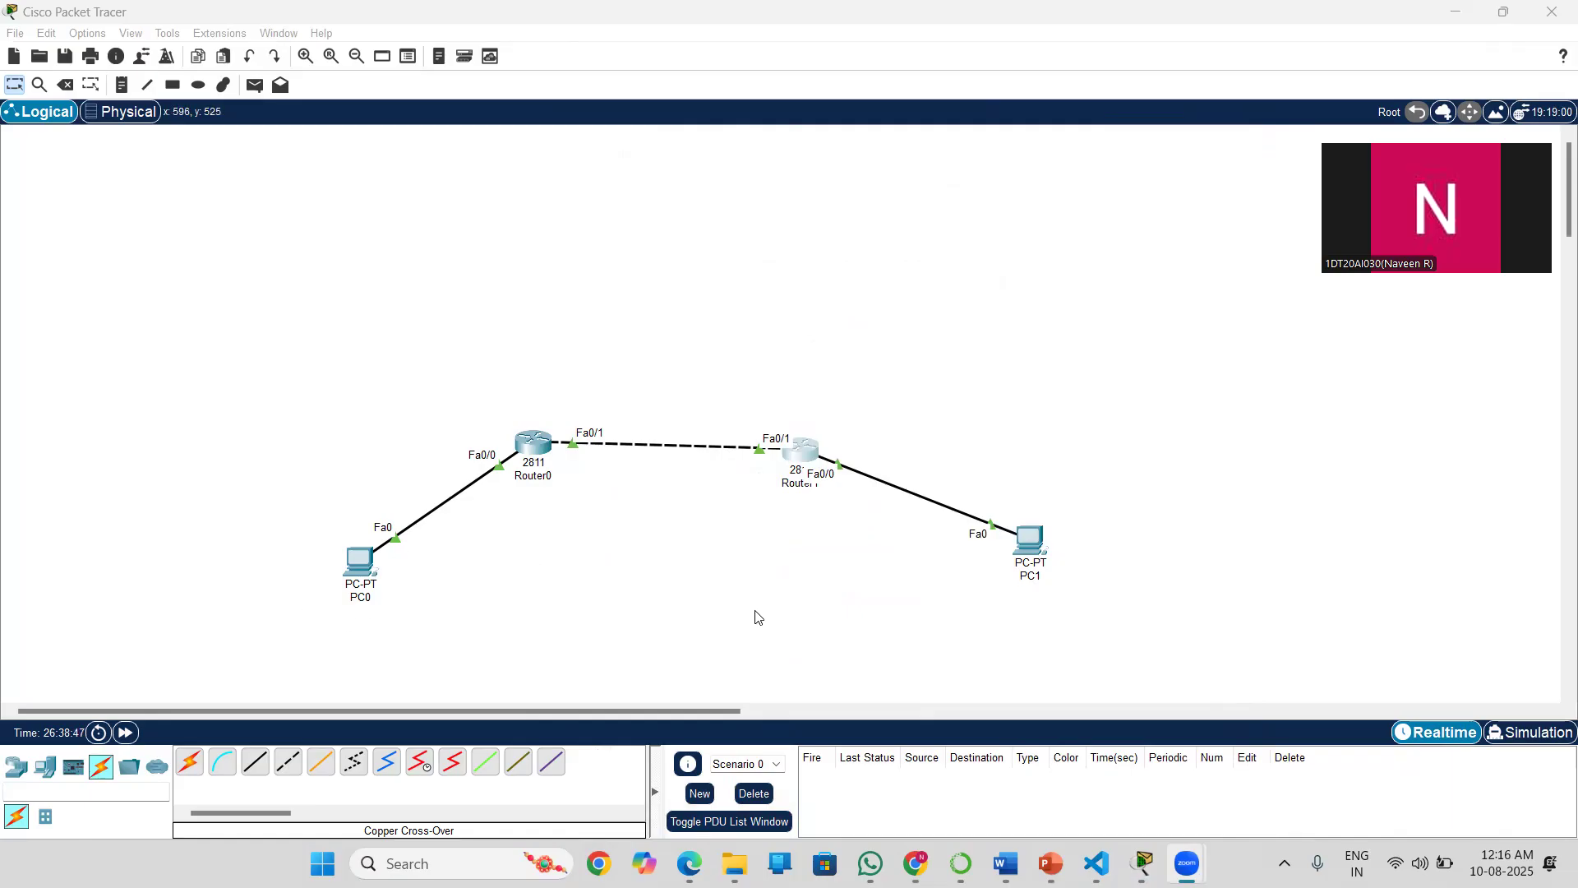
Ping 192.168.2.10 twice from PC0's command prompt.
{"action": "left_click", "coordinate": [358, 565]}
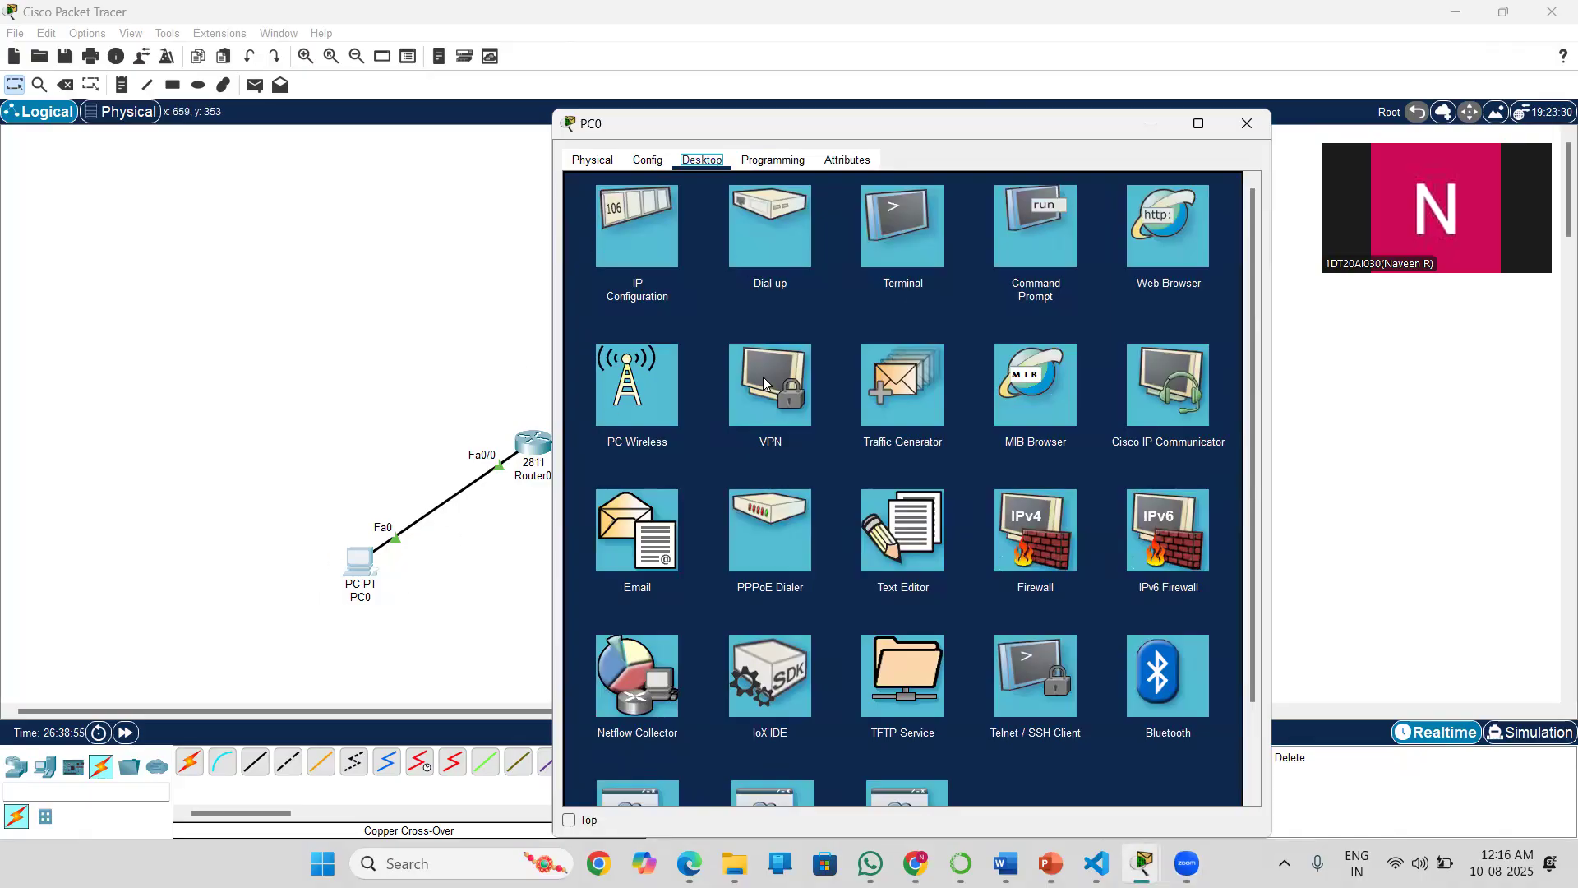
{"action": "left_click", "coordinate": [1037, 253]}
{"action": "type", "text": "ping"}
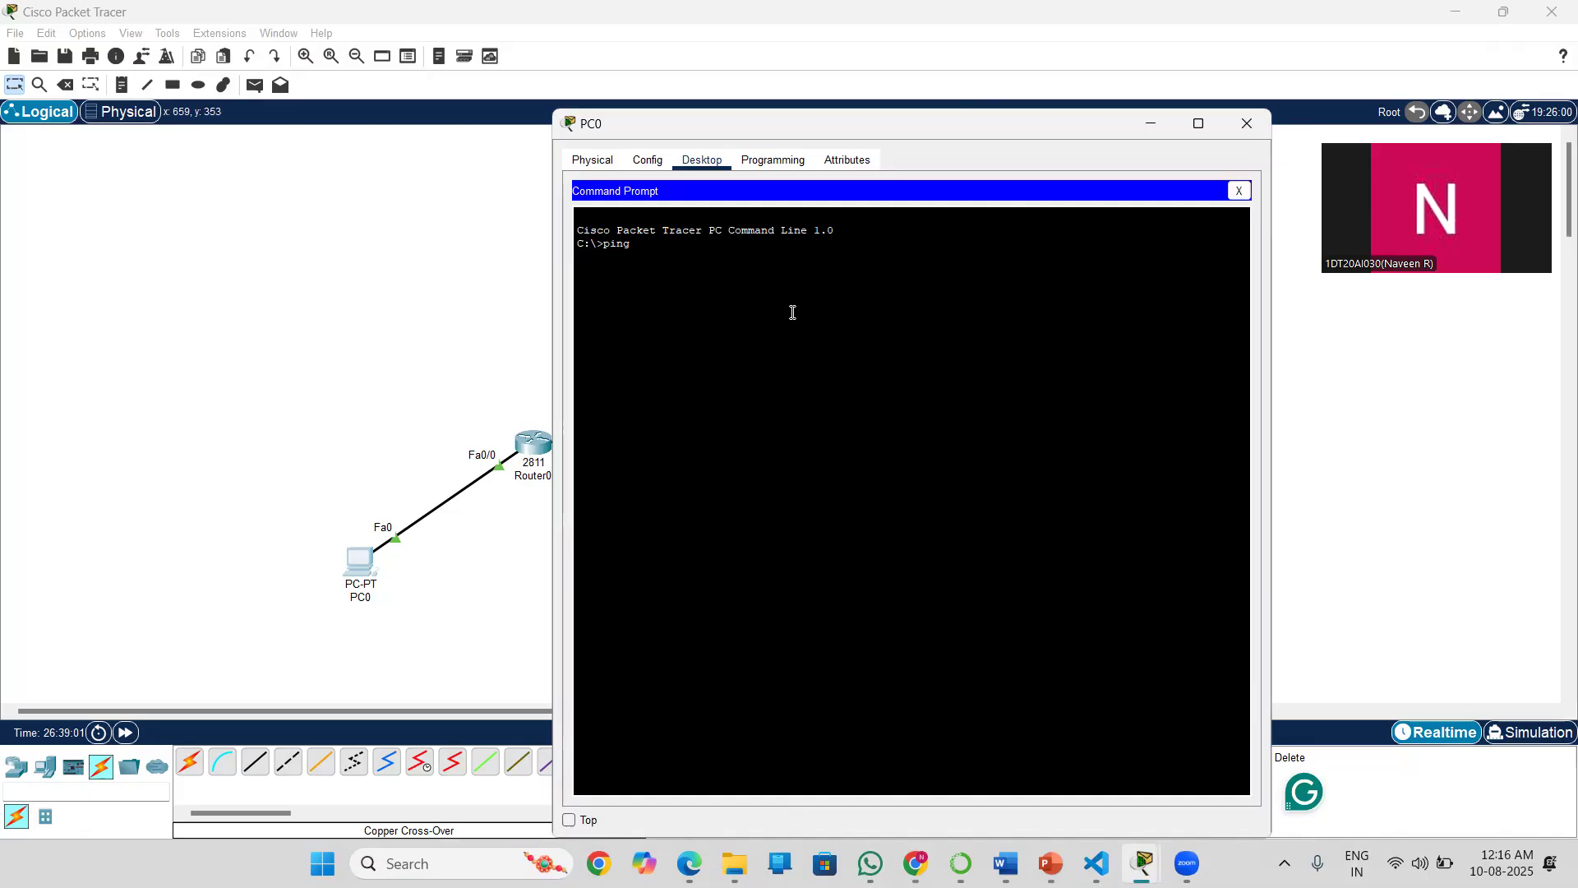
{"action": "type", "text": " 192.168.2.10"}
{"action": "key", "text": "Return"}
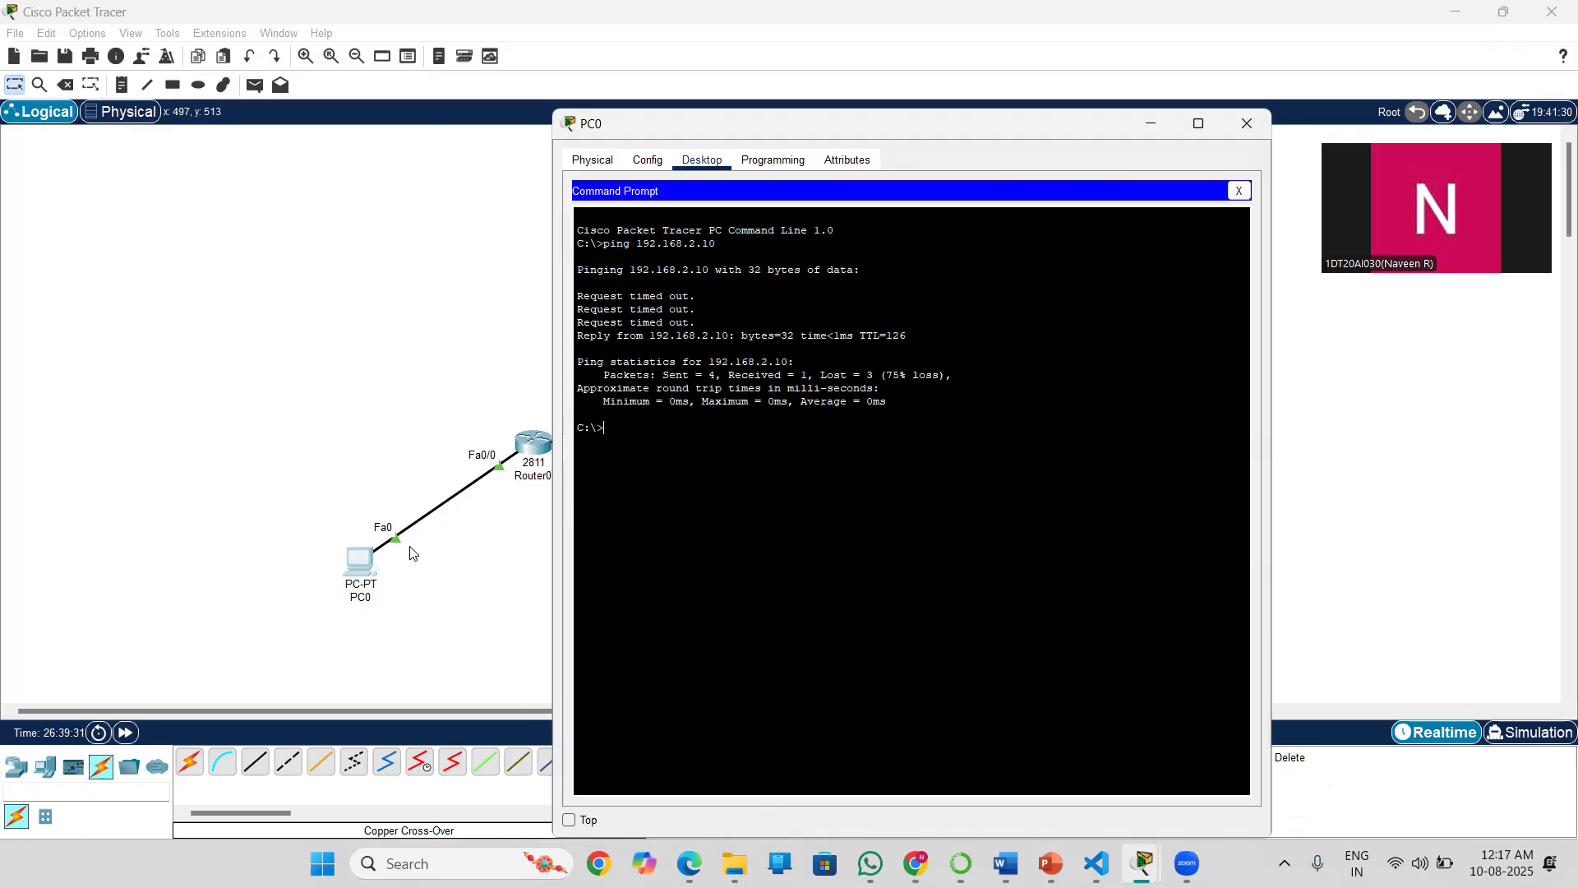
{"action": "key", "text": "Up"}
{"action": "key", "text": "Return"}
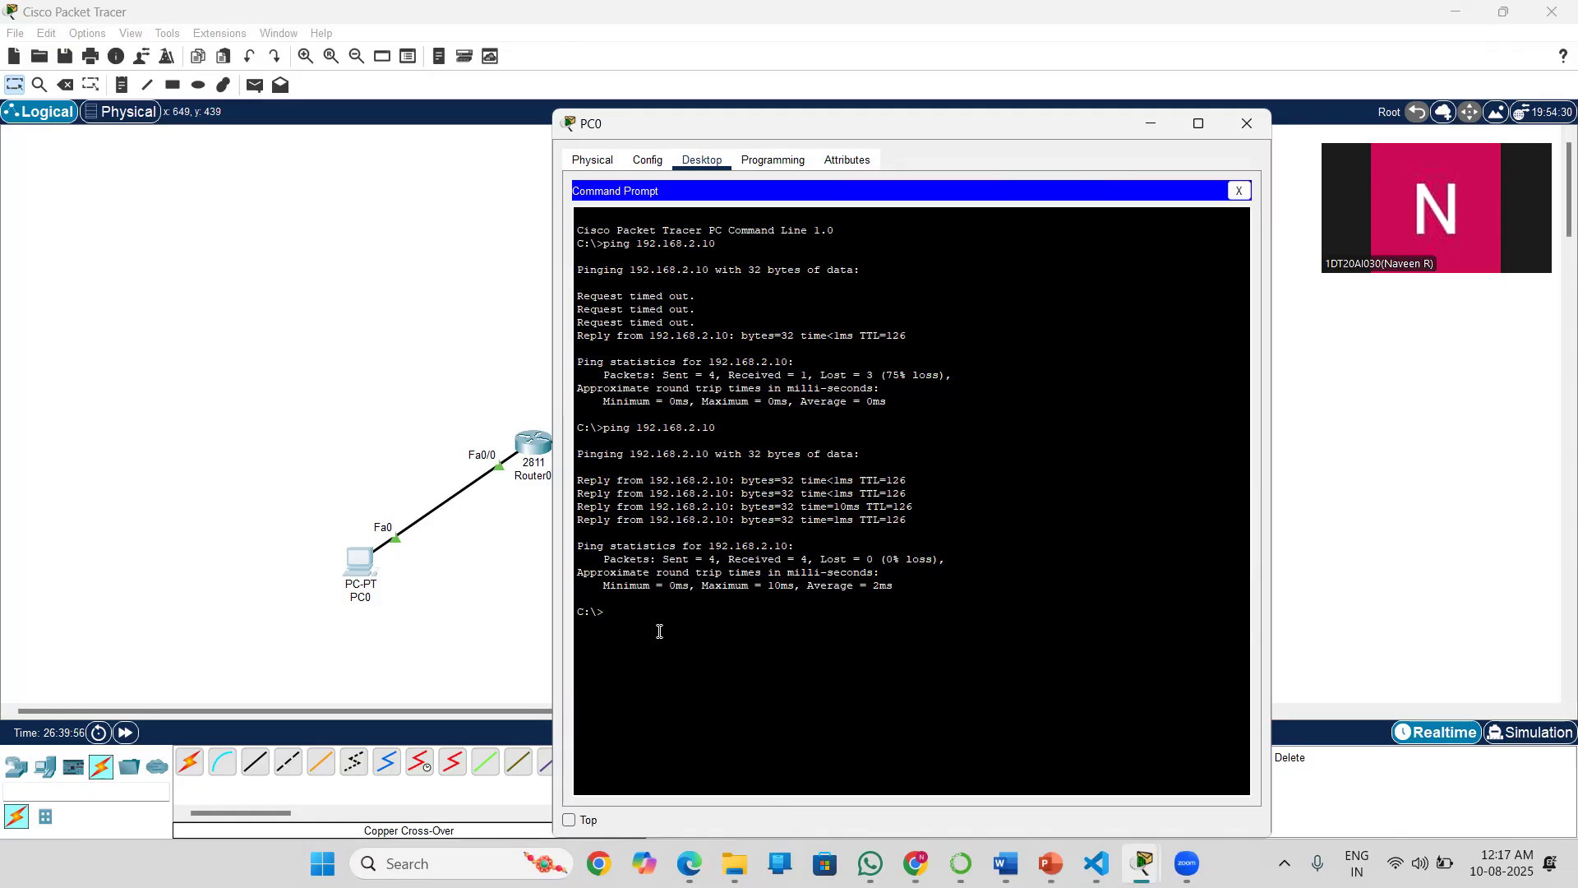
Switch to Simulation mode and filter out ARP, DNS, EIGRP, BGP, OSPF, RIP, HSRP and DHCP events, keeping only ICMP among the IPv4 filters.
{"action": "left_click", "coordinate": [498, 602]}
{"action": "left_click", "coordinate": [1512, 738]}
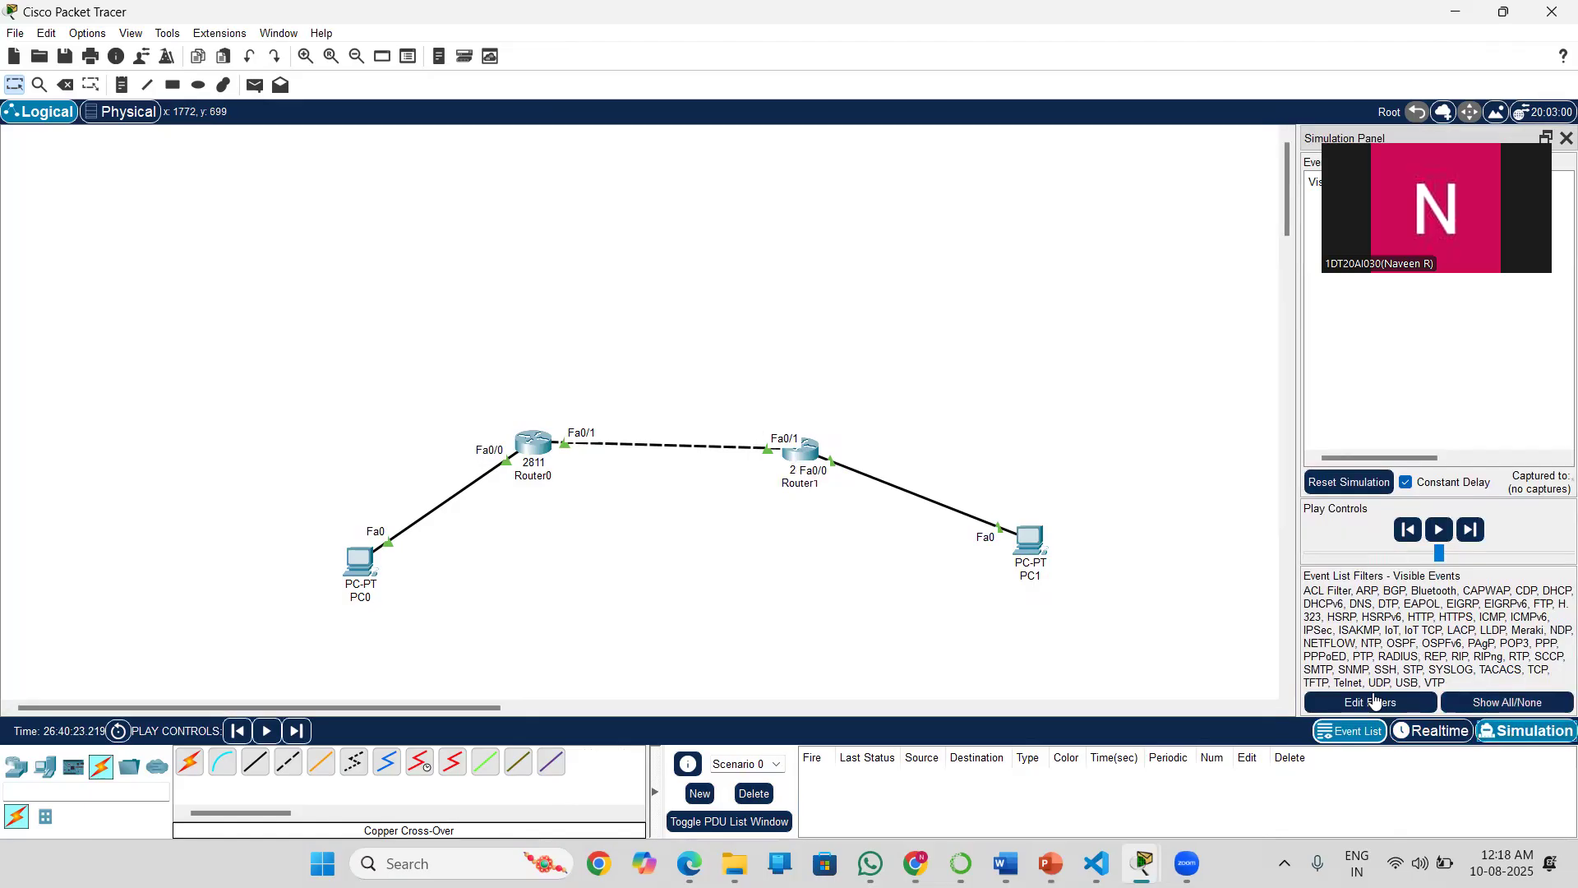
{"action": "left_click", "coordinate": [1370, 702]}
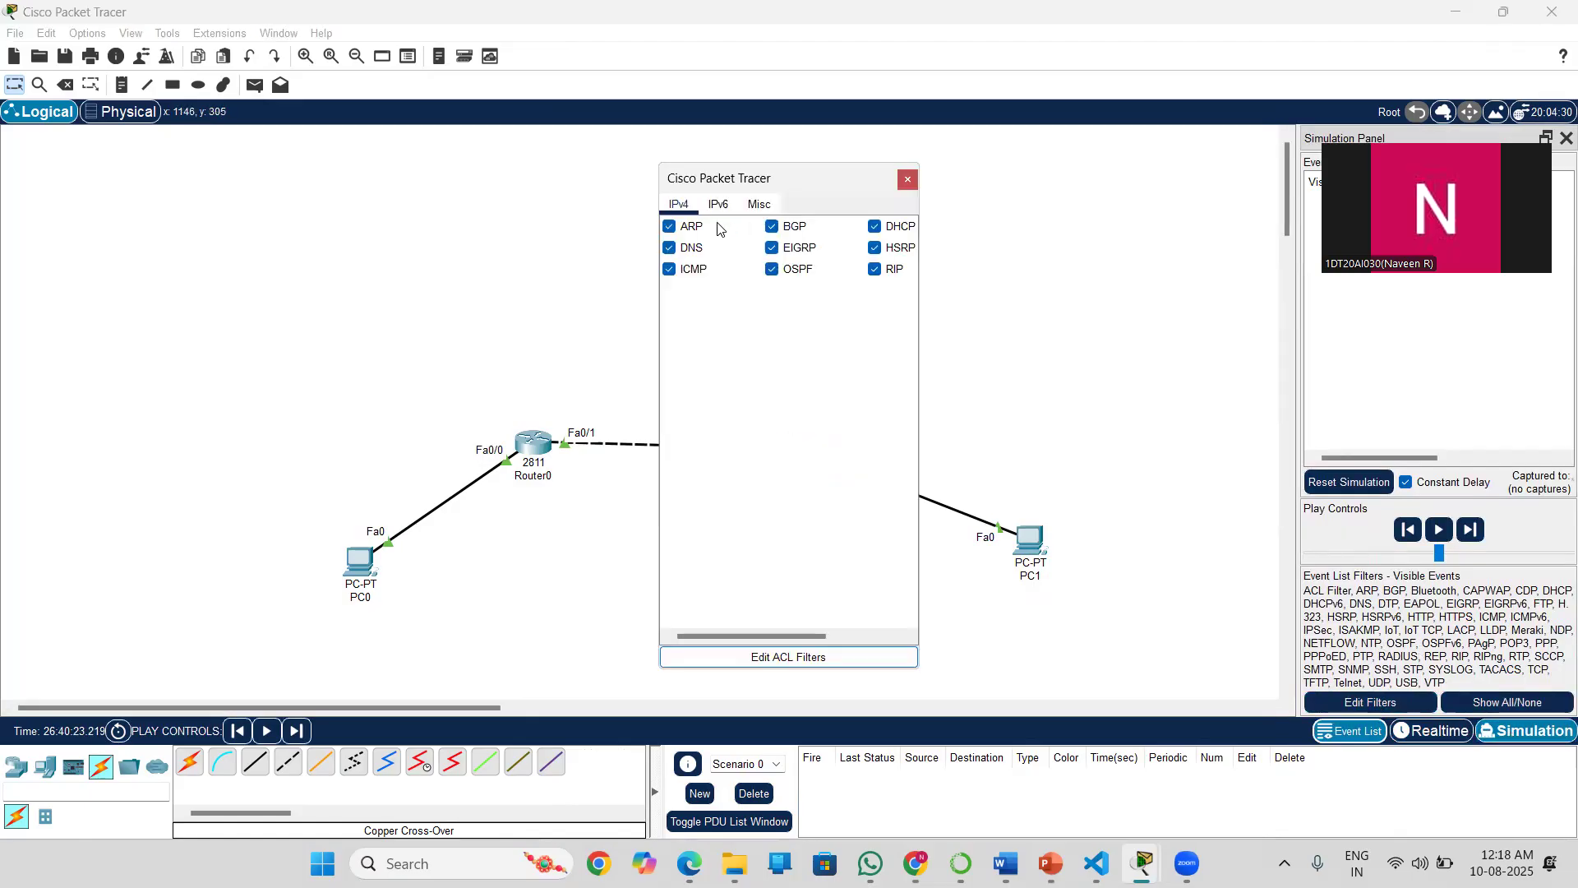
{"action": "left_click", "coordinate": [670, 227]}
{"action": "left_click", "coordinate": [670, 248]}
{"action": "left_click", "coordinate": [771, 248]}
{"action": "left_click", "coordinate": [772, 226]}
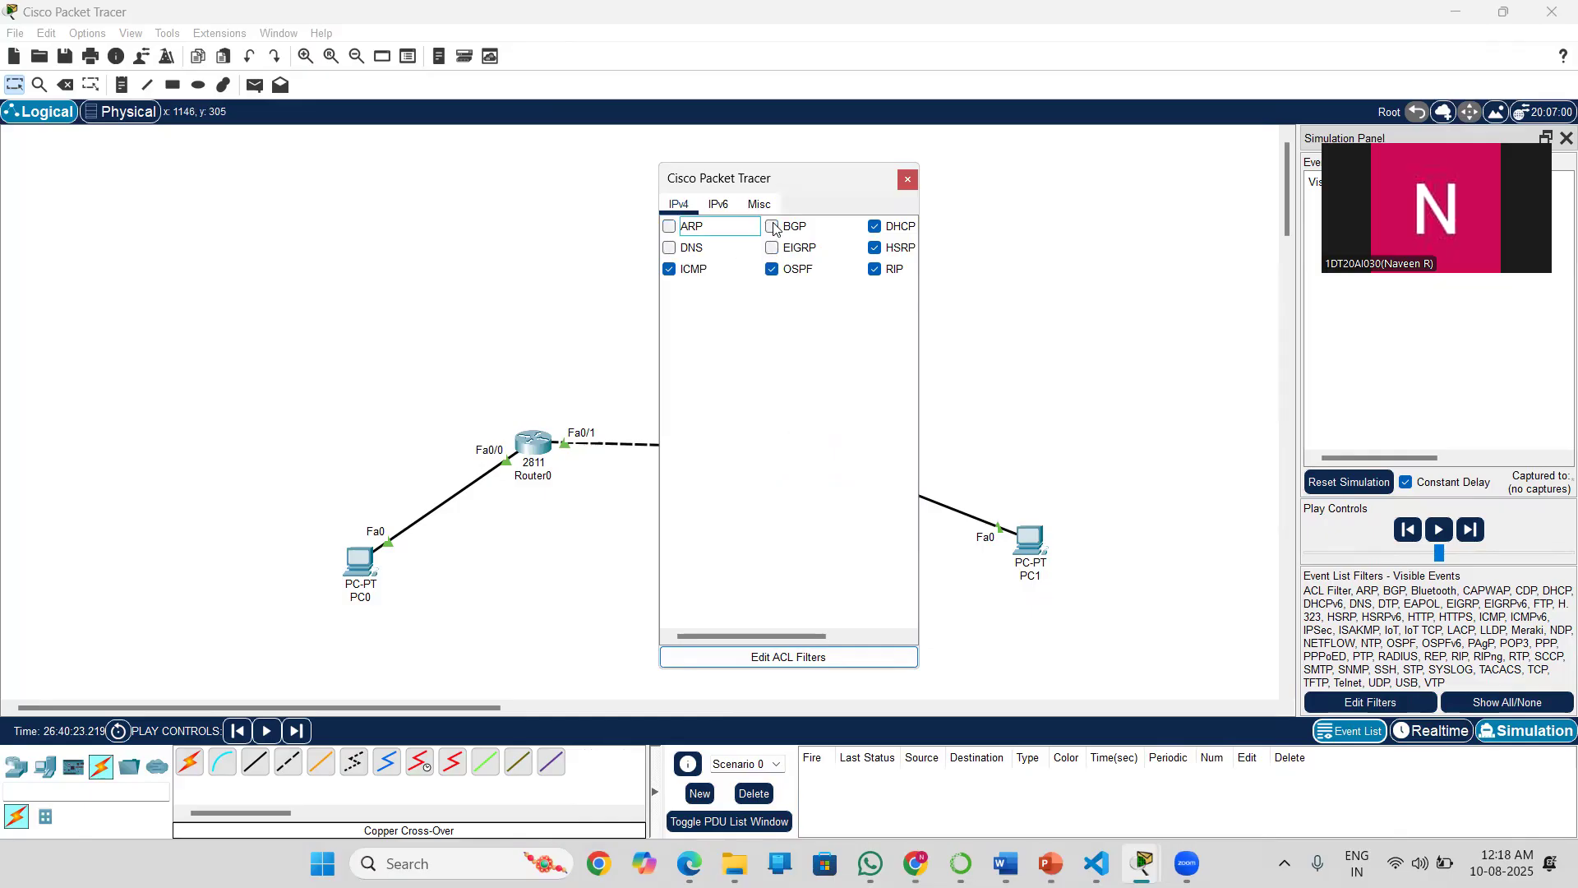
{"action": "left_click", "coordinate": [773, 270]}
{"action": "left_click", "coordinate": [876, 269]}
{"action": "left_click", "coordinate": [825, 248]}
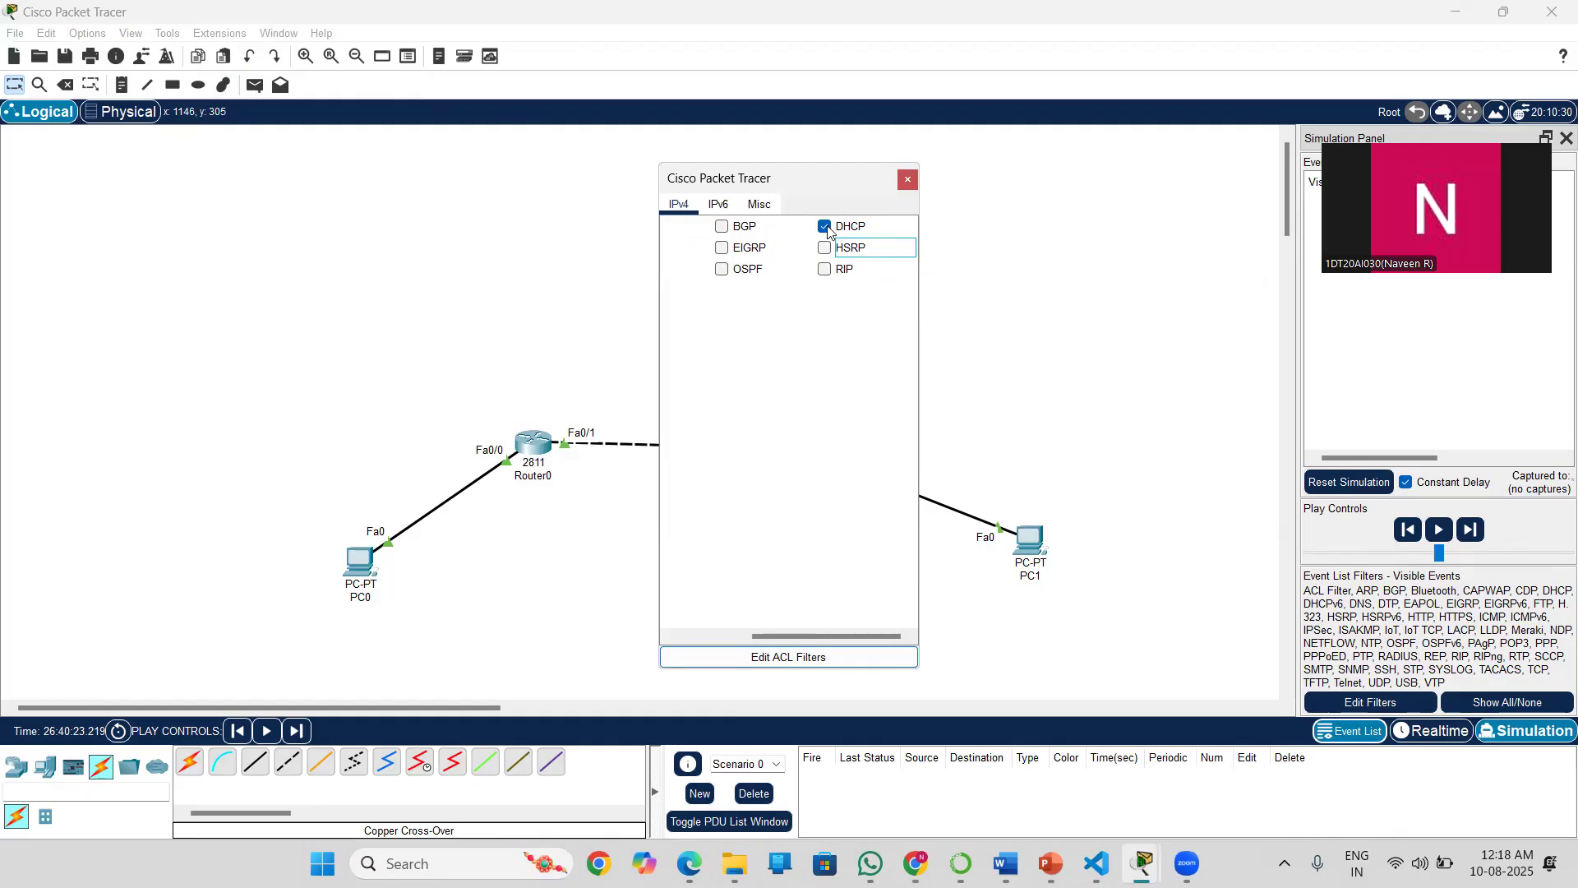
{"action": "left_click", "coordinate": [825, 227]}
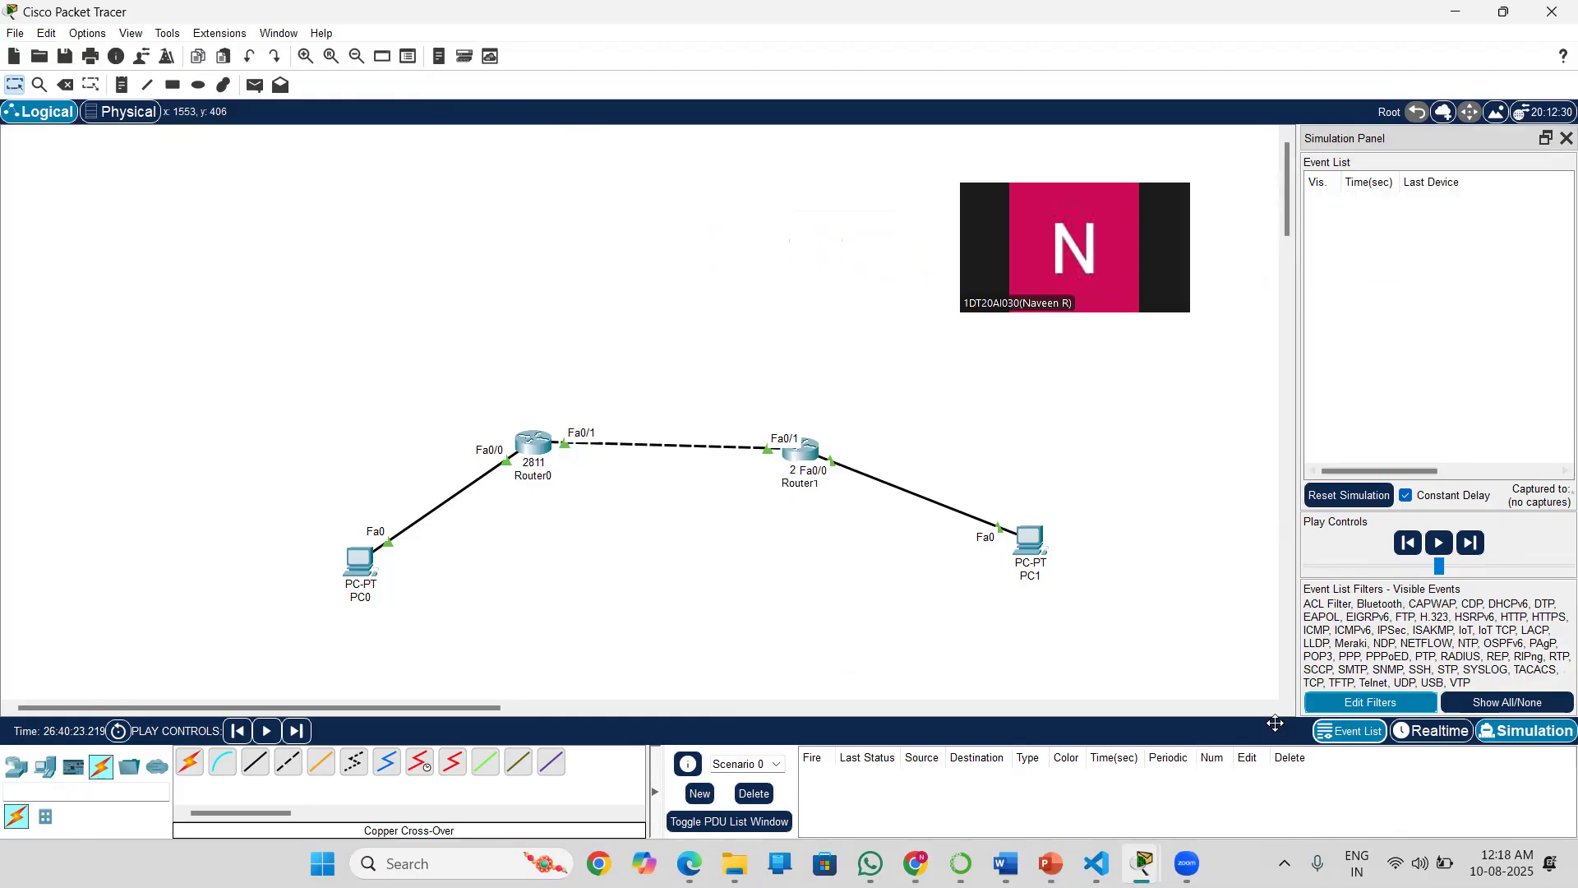
{"action": "left_click", "coordinate": [739, 365]}
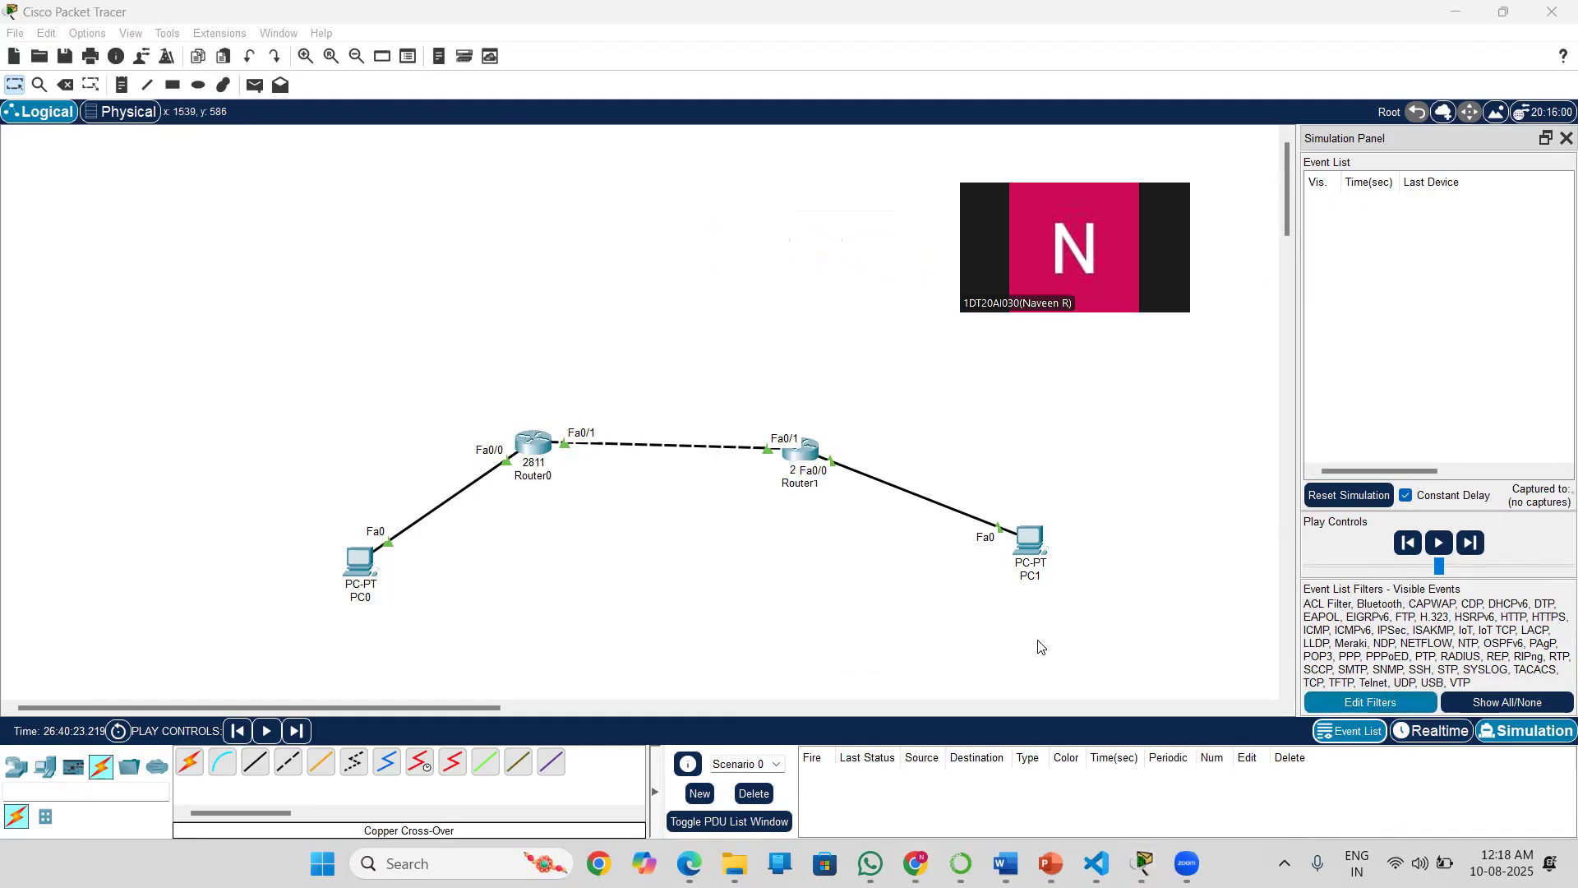
Add a simple PDU from PC0 to PC1 and play the simulation.
{"action": "left_click", "coordinate": [255, 92]}
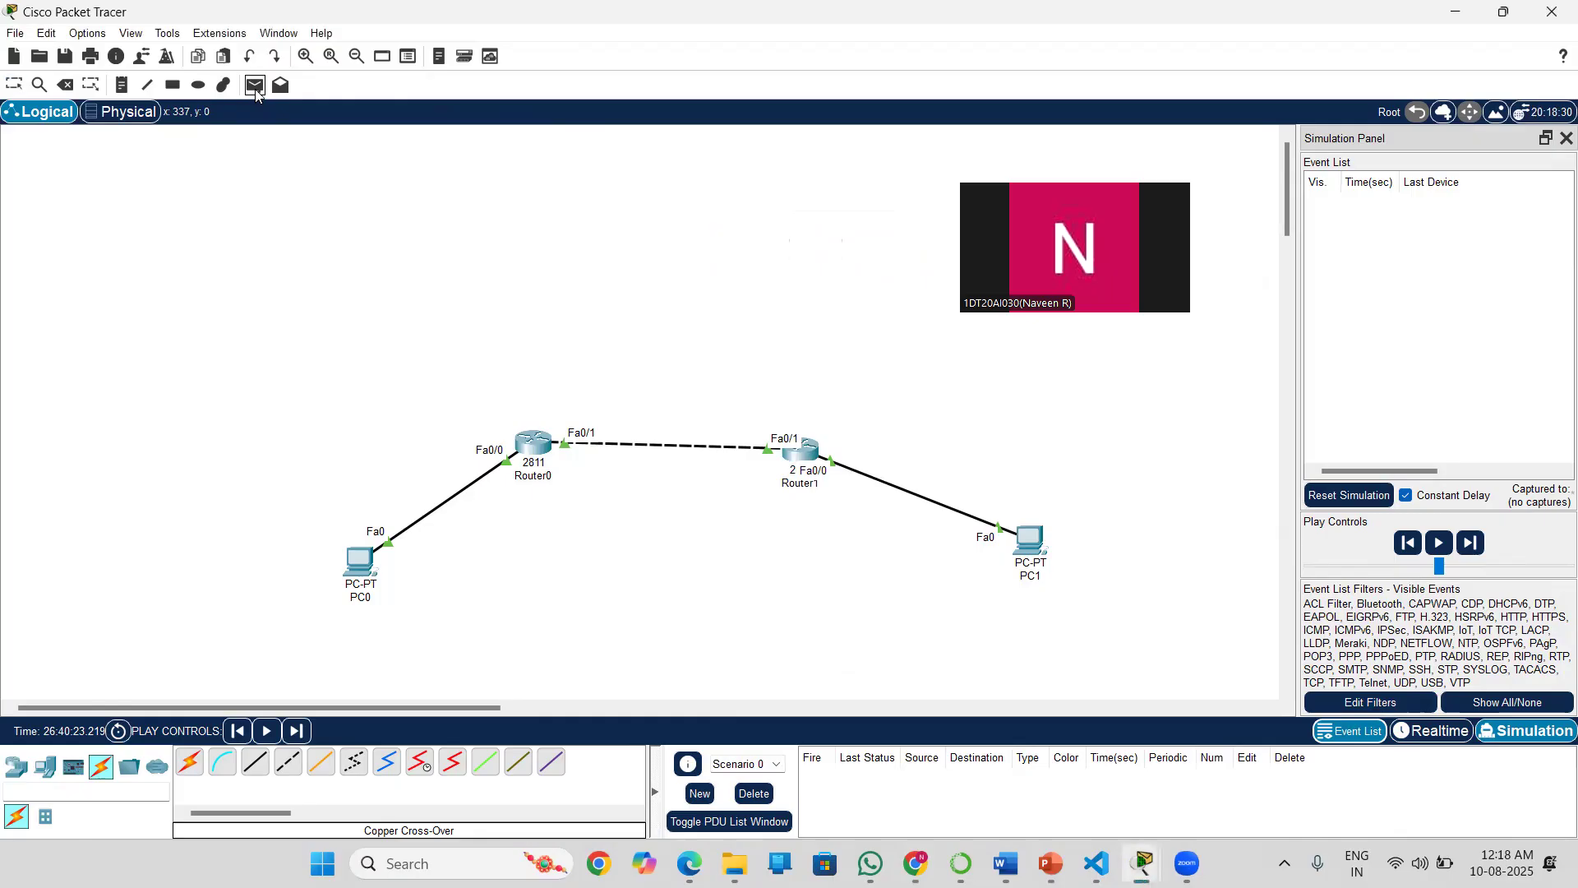
{"action": "left_click", "coordinate": [354, 555]}
{"action": "left_click", "coordinate": [1026, 540]}
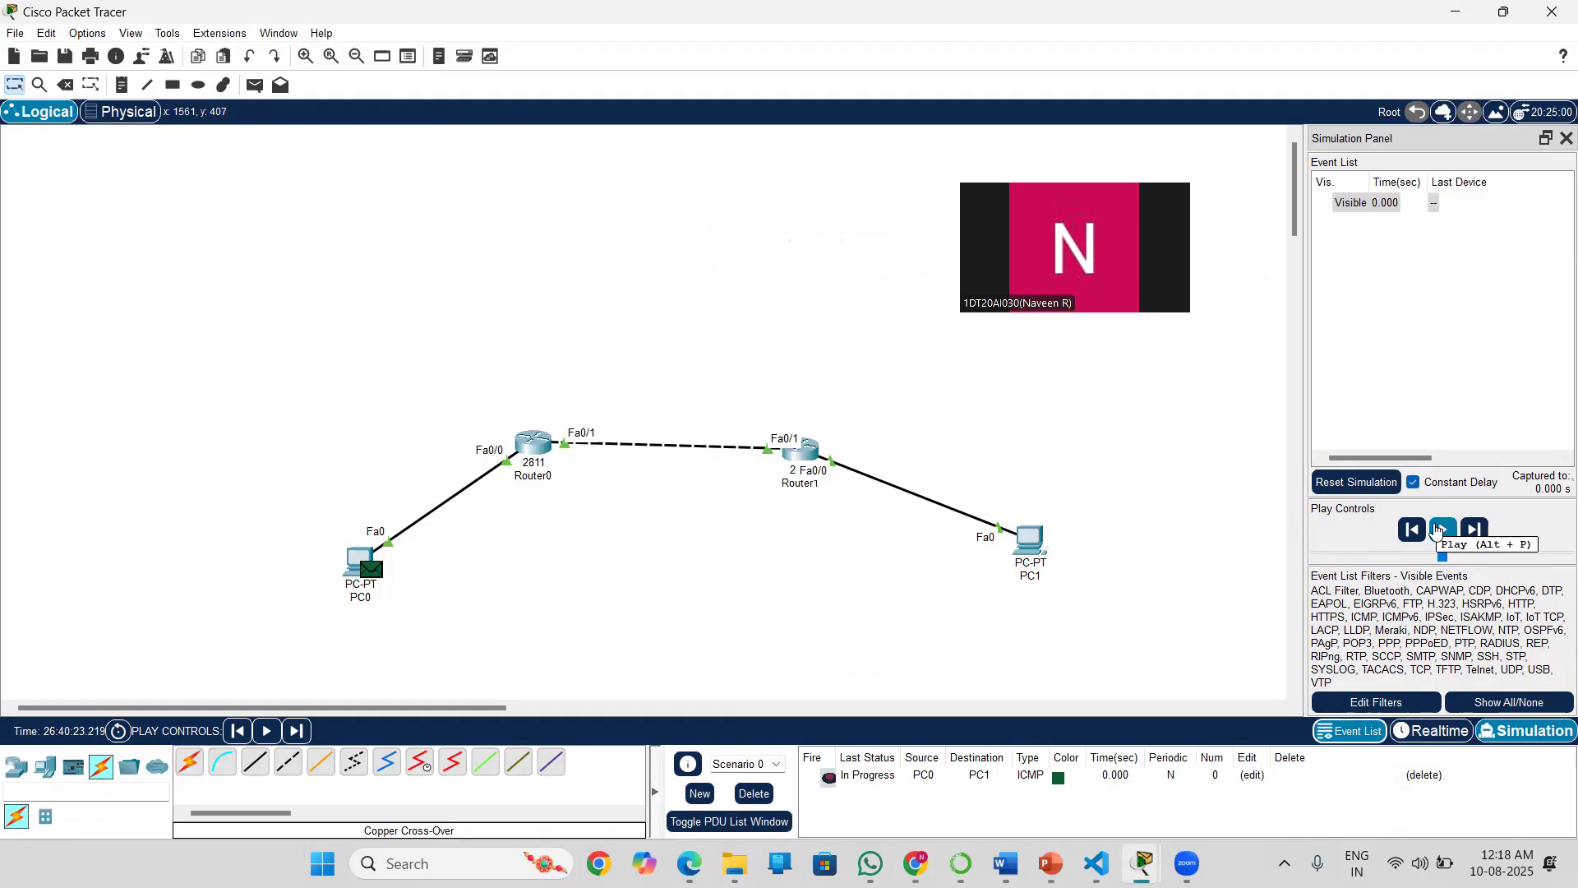
{"action": "left_click", "coordinate": [1443, 529]}
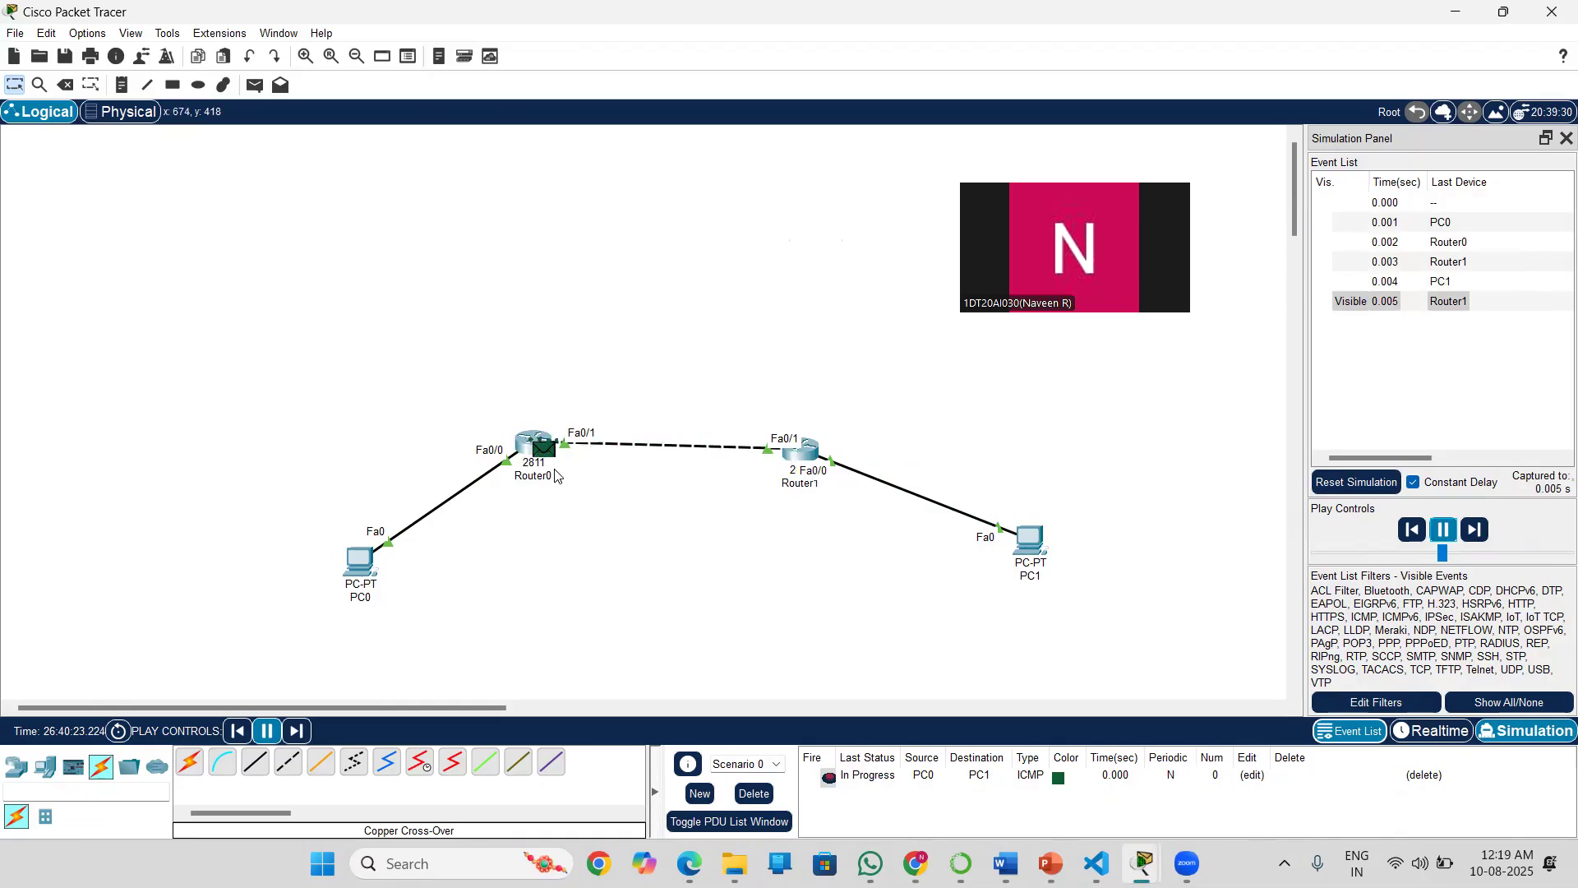
{"action": "mouse_move", "coordinate": [544, 459]}
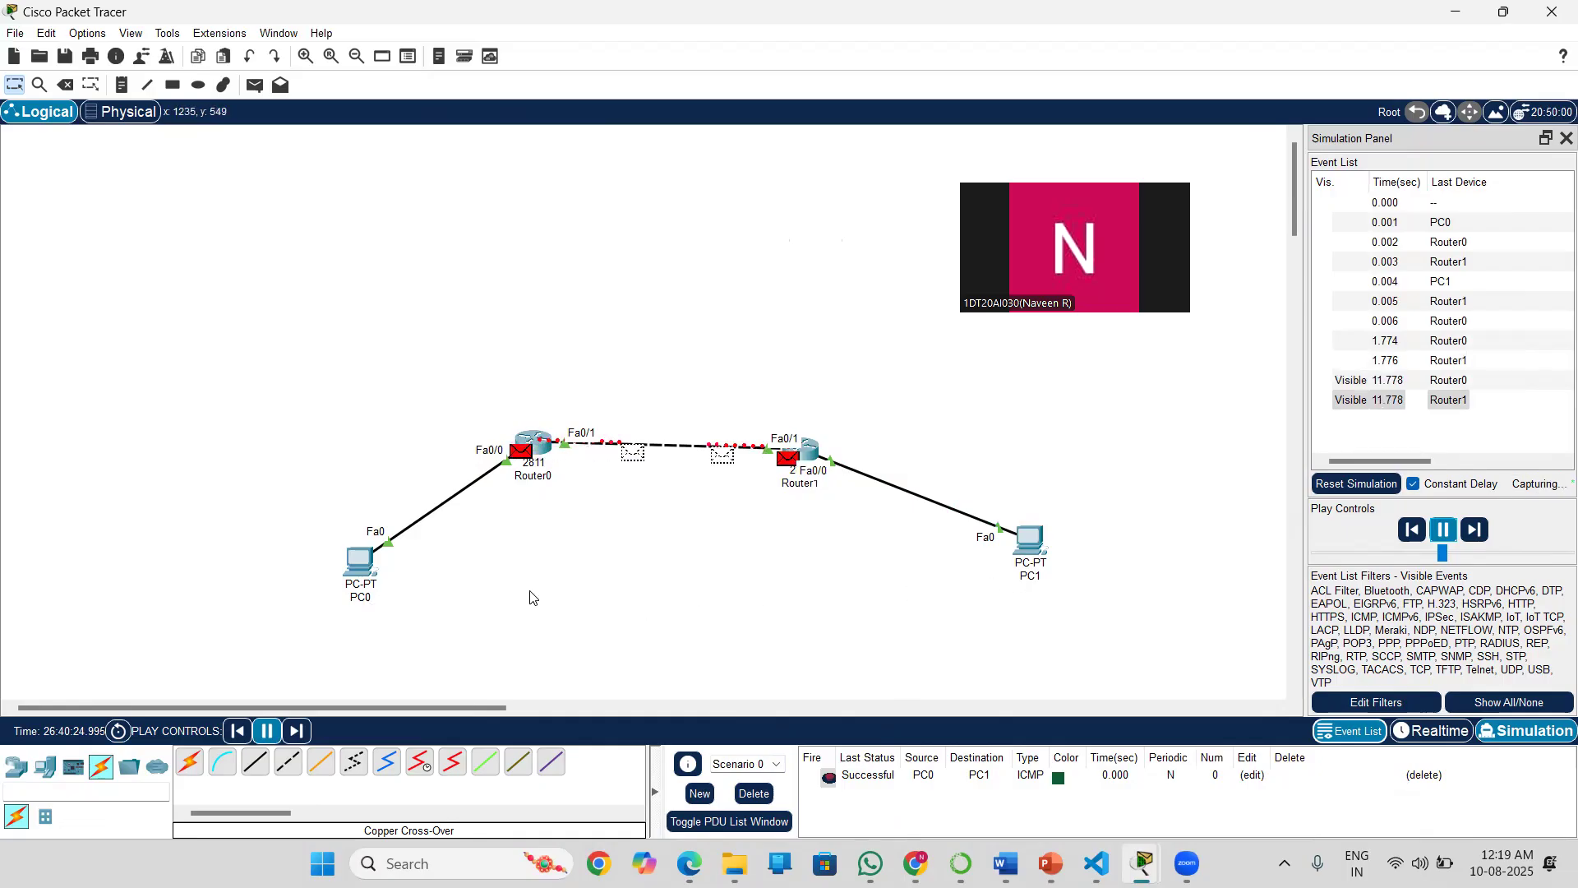
Place the note "office 1" below PC0 and the note "office 2" below PC1, and return to the Select tool.
{"action": "left_click", "coordinate": [117, 86]}
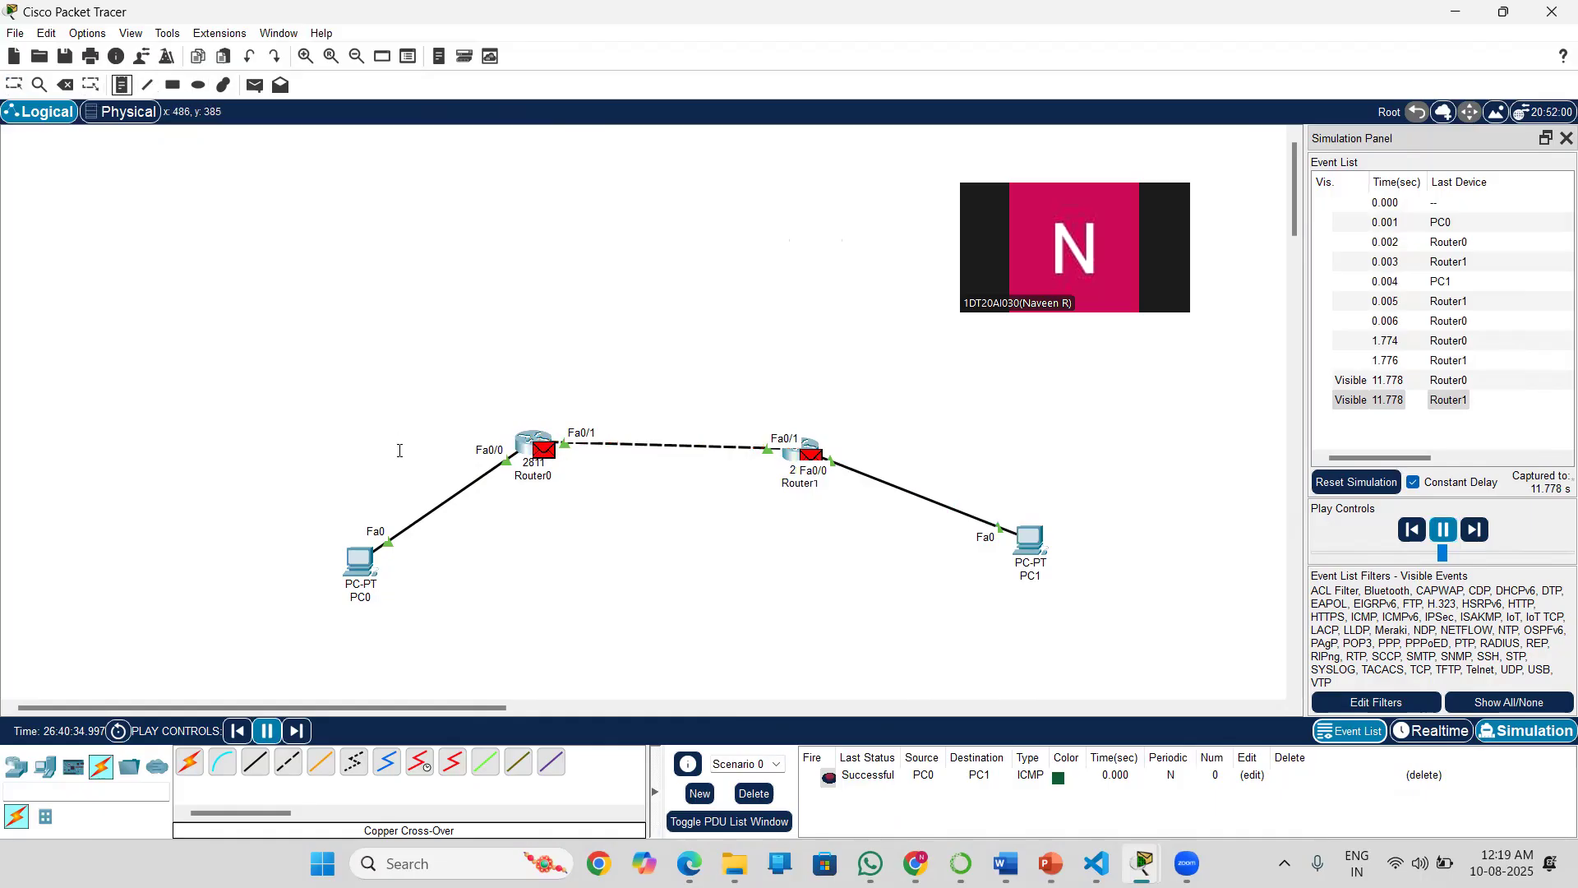
{"action": "left_click", "coordinate": [354, 617]}
{"action": "type", "text": "office 1"}
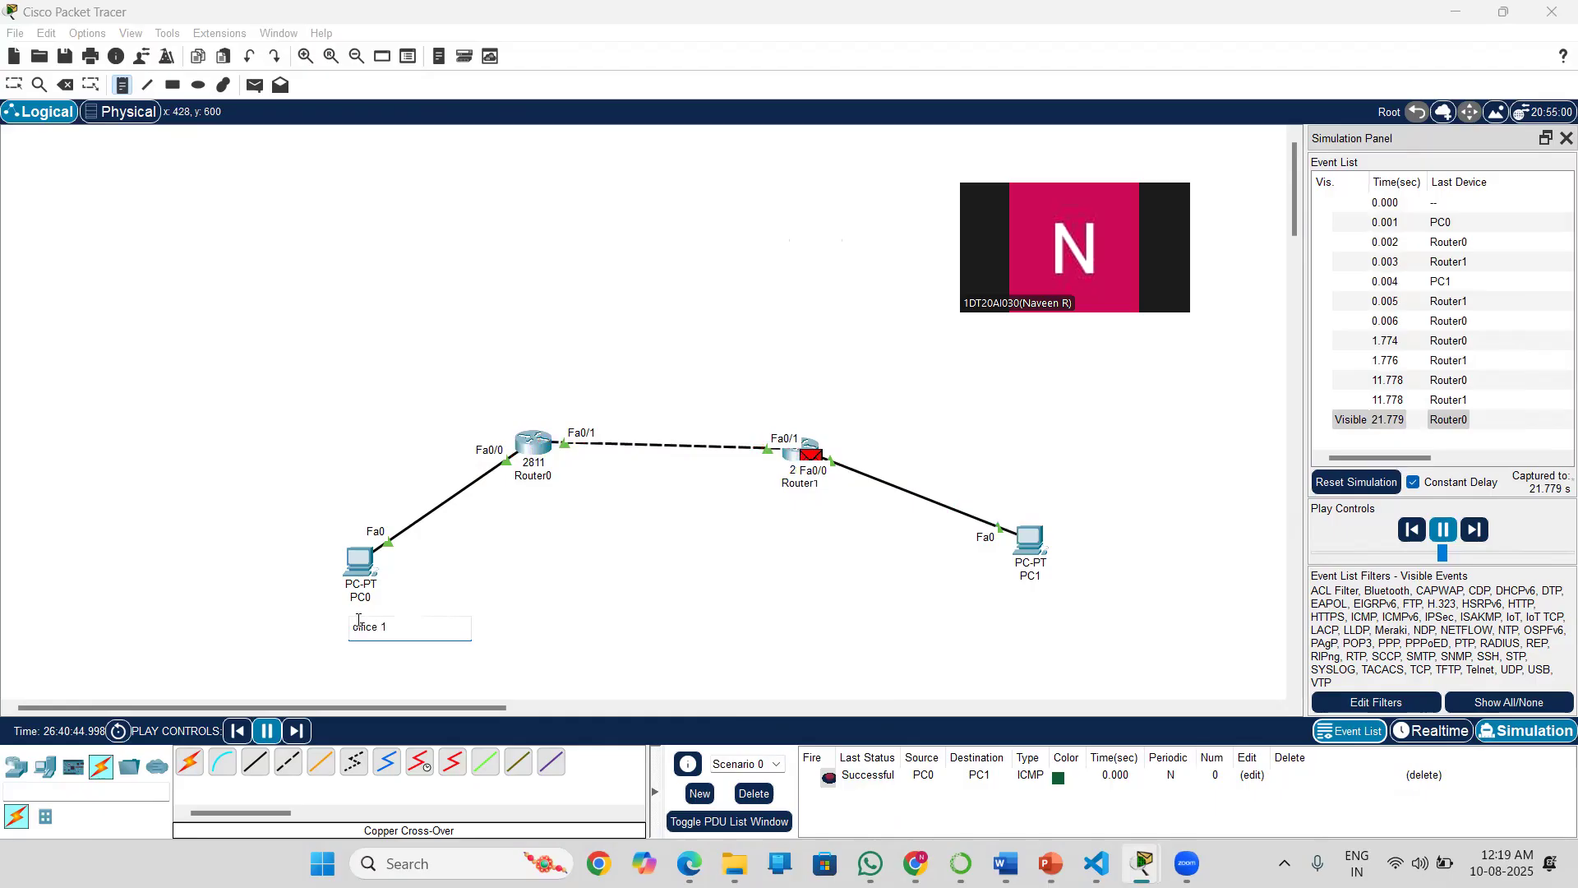
{"action": "left_click", "coordinate": [610, 610]}
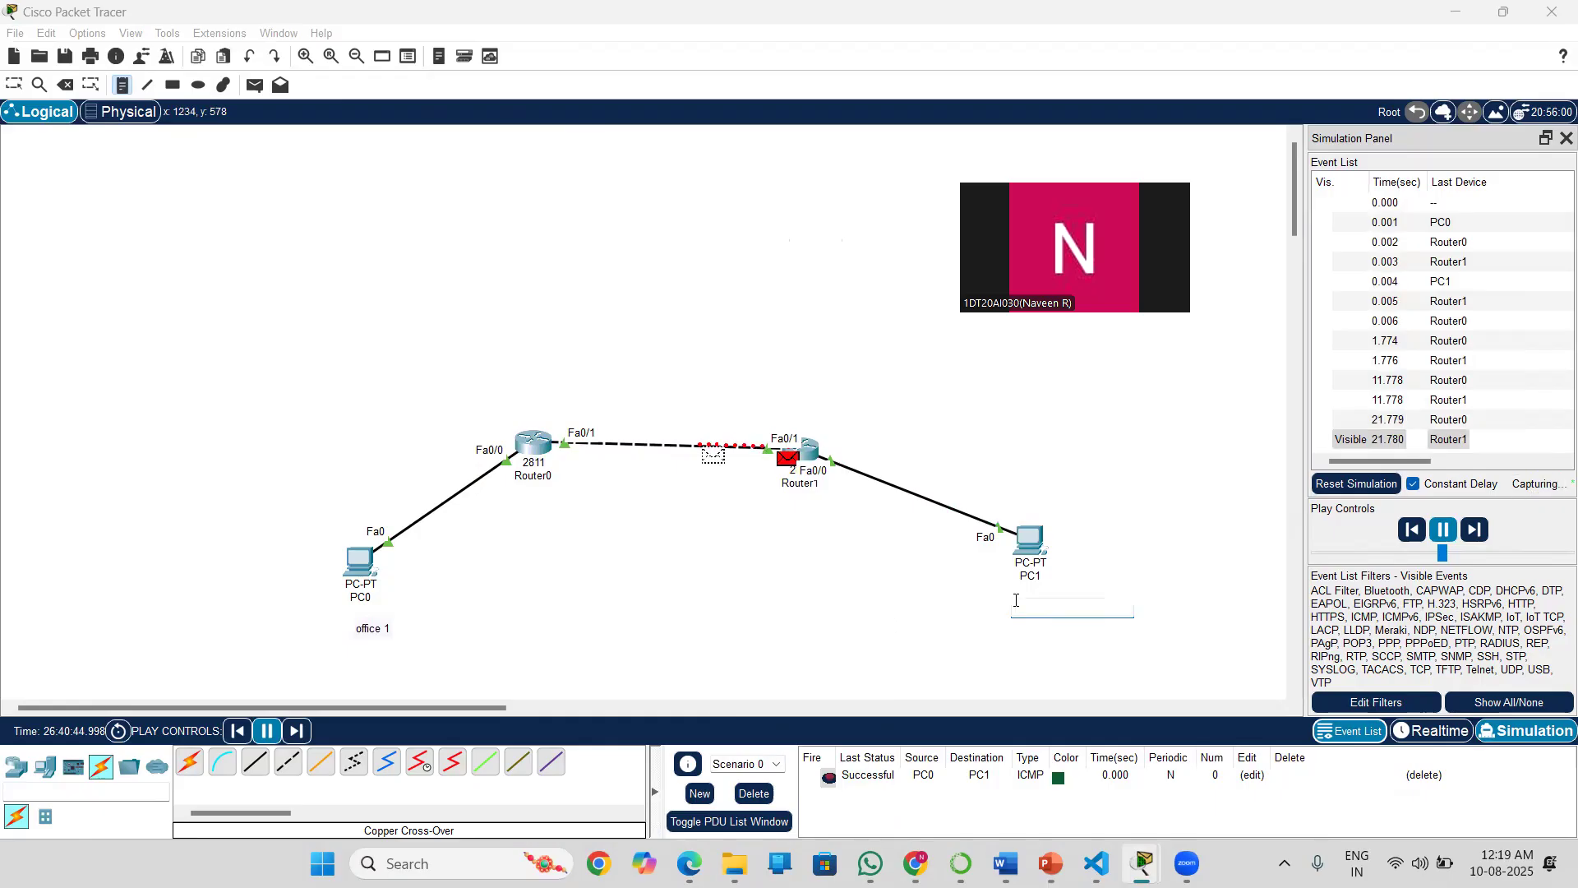
{"action": "left_click", "coordinate": [1017, 601]}
{"action": "type", "text": "office 2"}
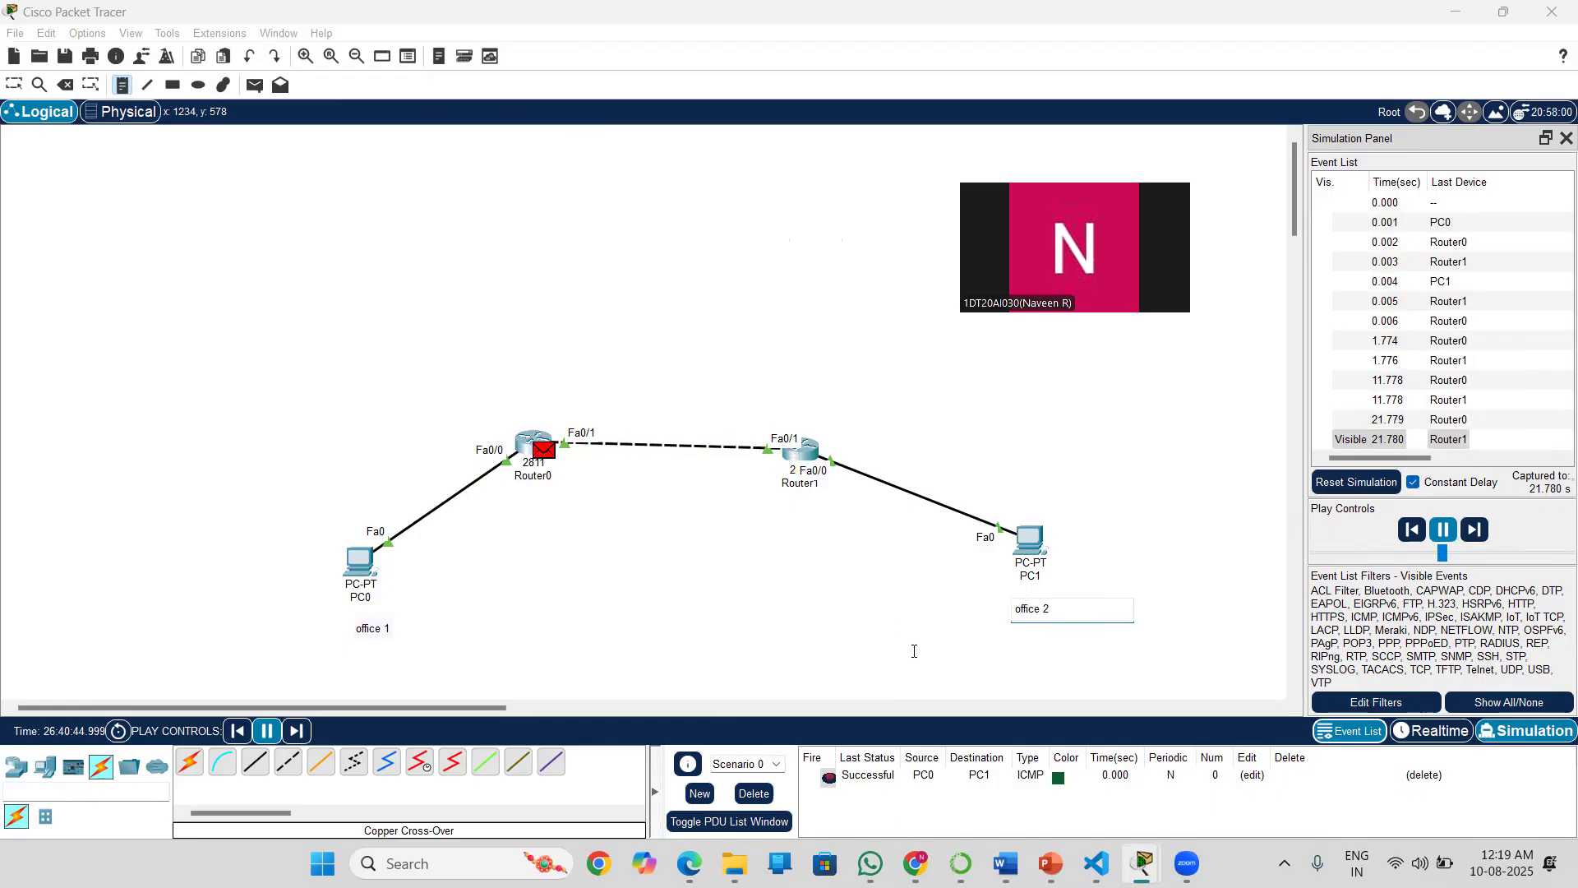
{"action": "left_click", "coordinate": [898, 655]}
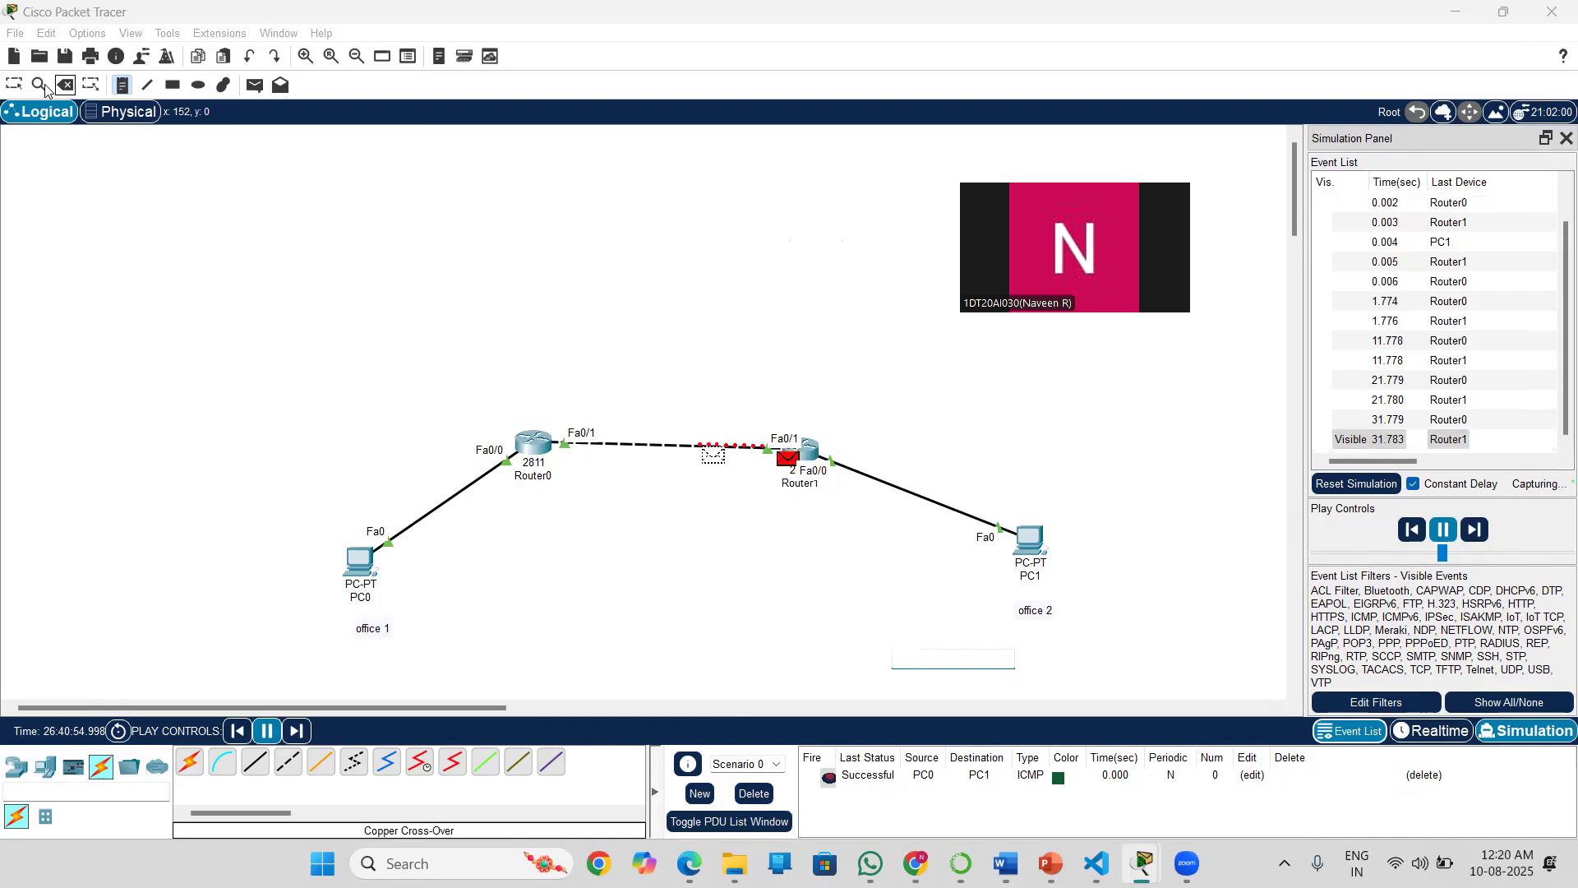
{"action": "left_click", "coordinate": [14, 87]}
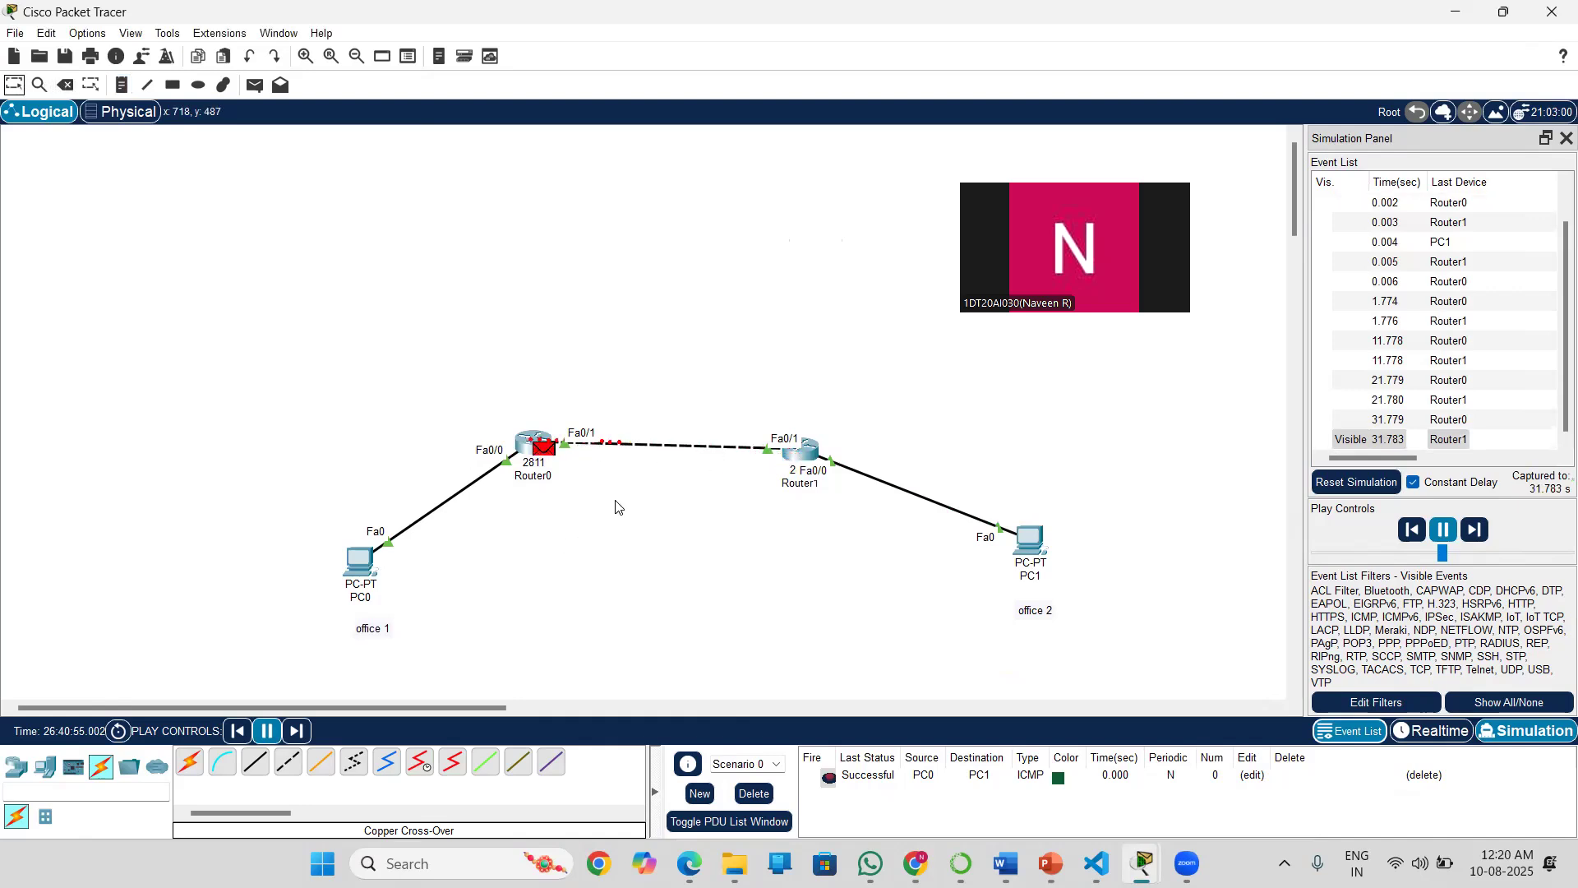
Undock the simulation panel and examine the device and packet type columns of the event list.
{"action": "scroll", "coordinate": [1455, 271], "scroll_direction": "right", "scroll_amount": 5}
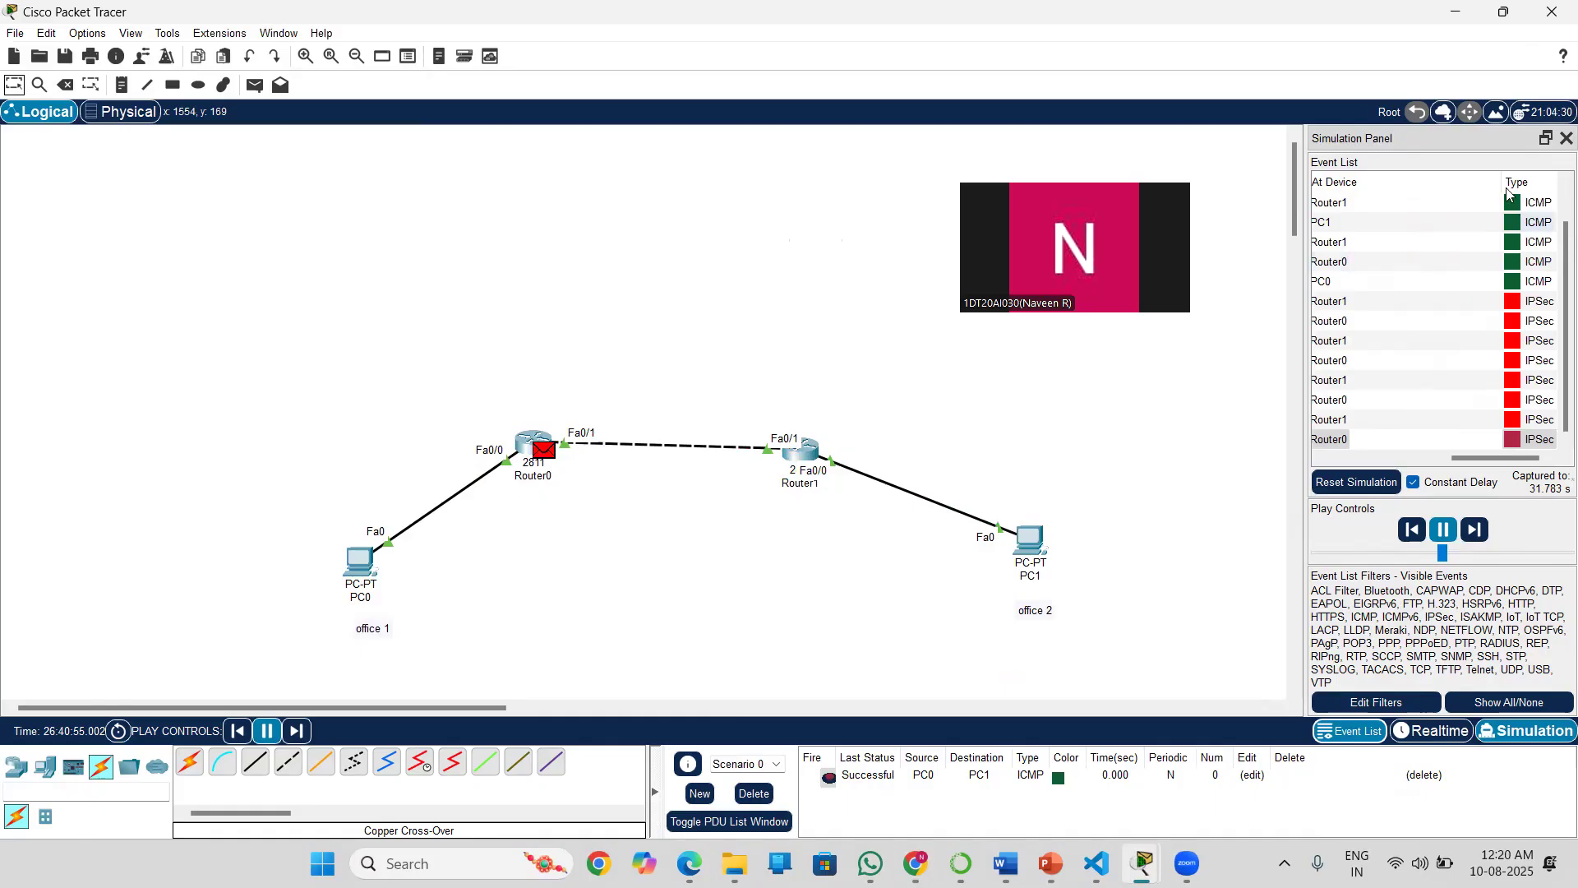
{"action": "scroll", "coordinate": [1398, 240], "scroll_direction": "left", "scroll_amount": 5}
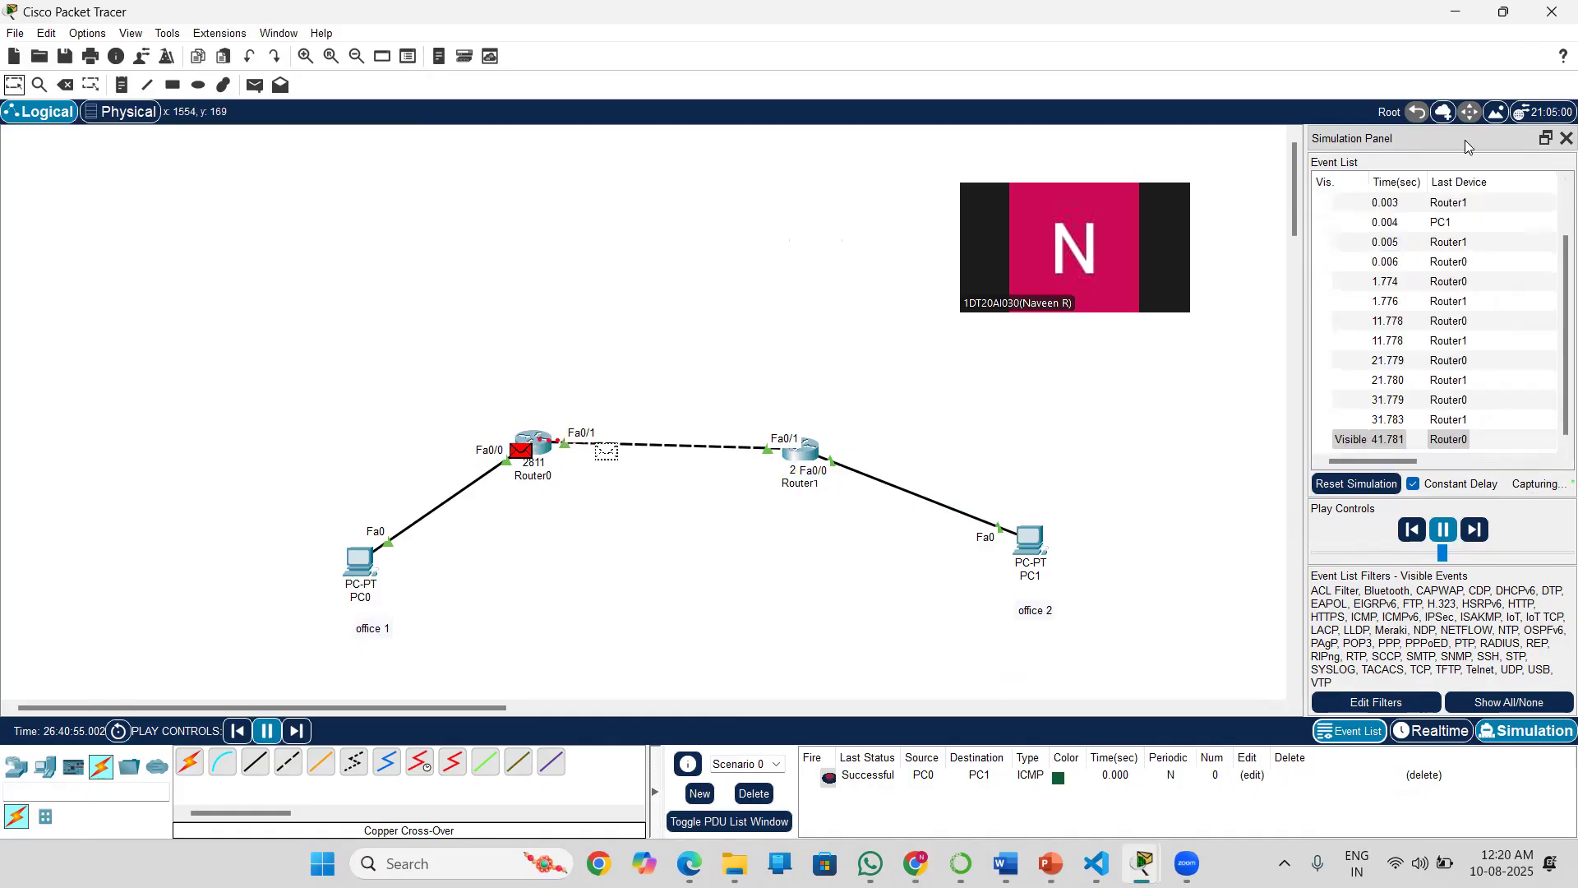
{"action": "left_click_drag", "start_coordinate": [1465, 140], "coordinate": [1390, 181]}
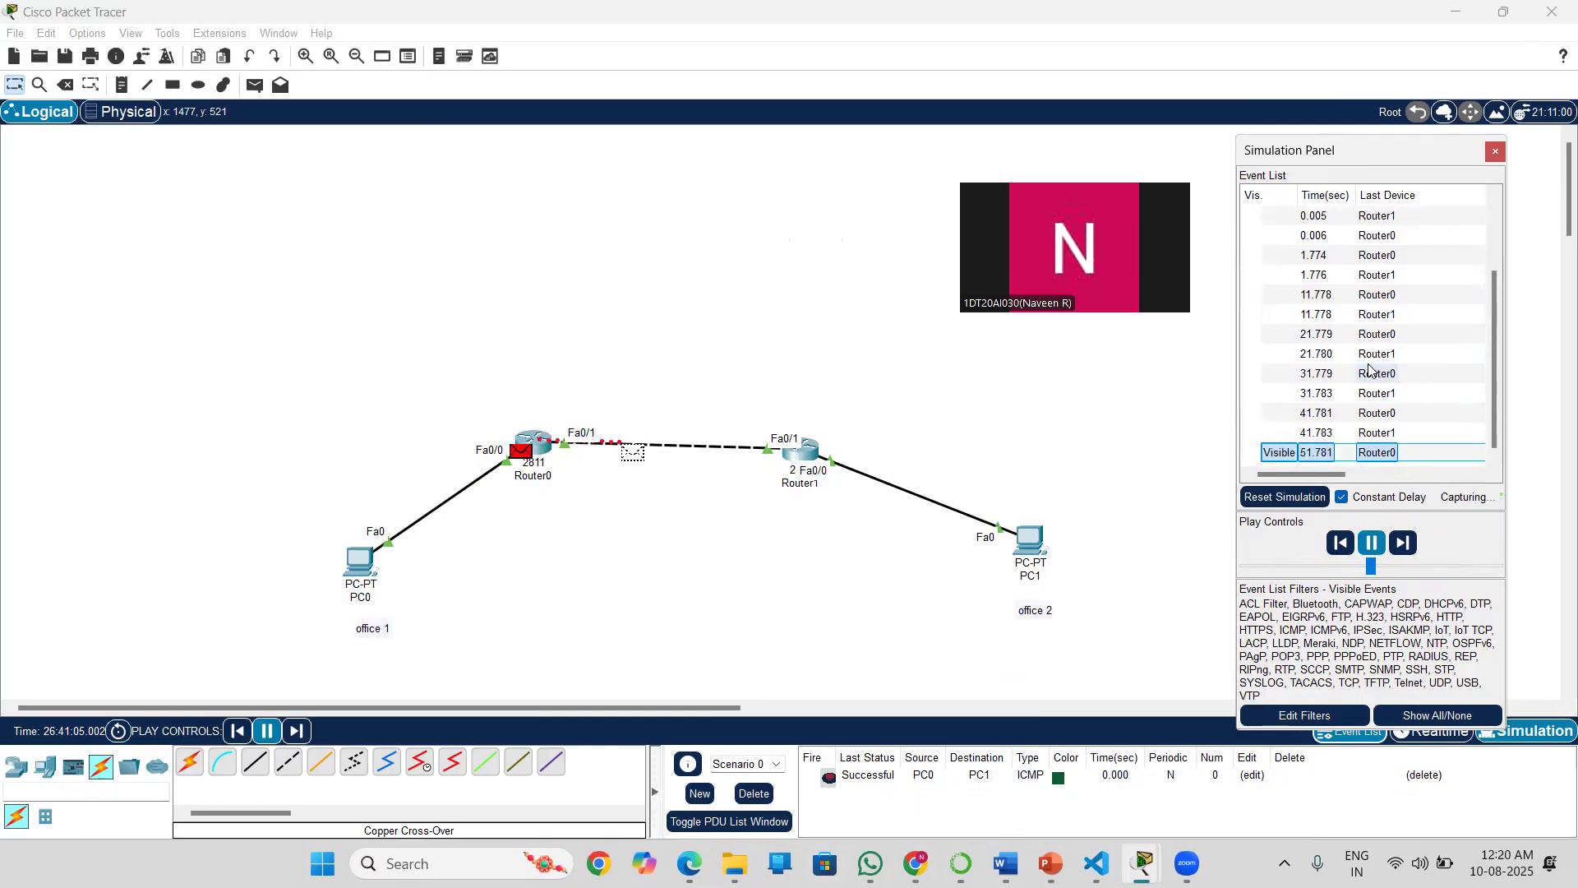
{"action": "scroll", "coordinate": [1368, 363], "scroll_direction": "right", "scroll_amount": 5}
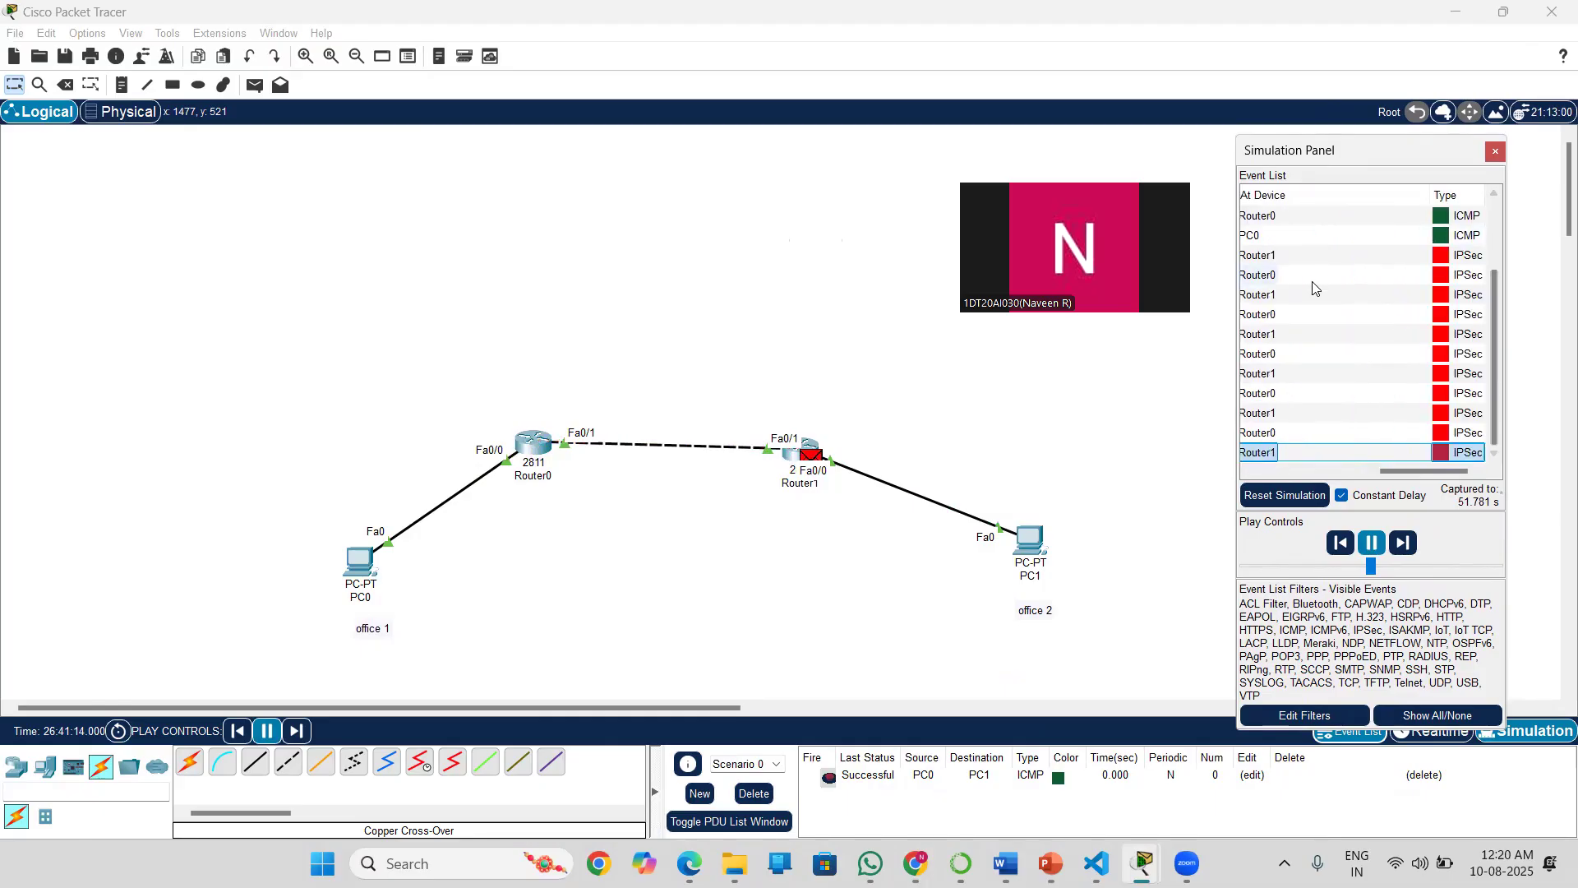
{"action": "scroll", "coordinate": [1313, 288], "scroll_direction": "left", "scroll_amount": 5}
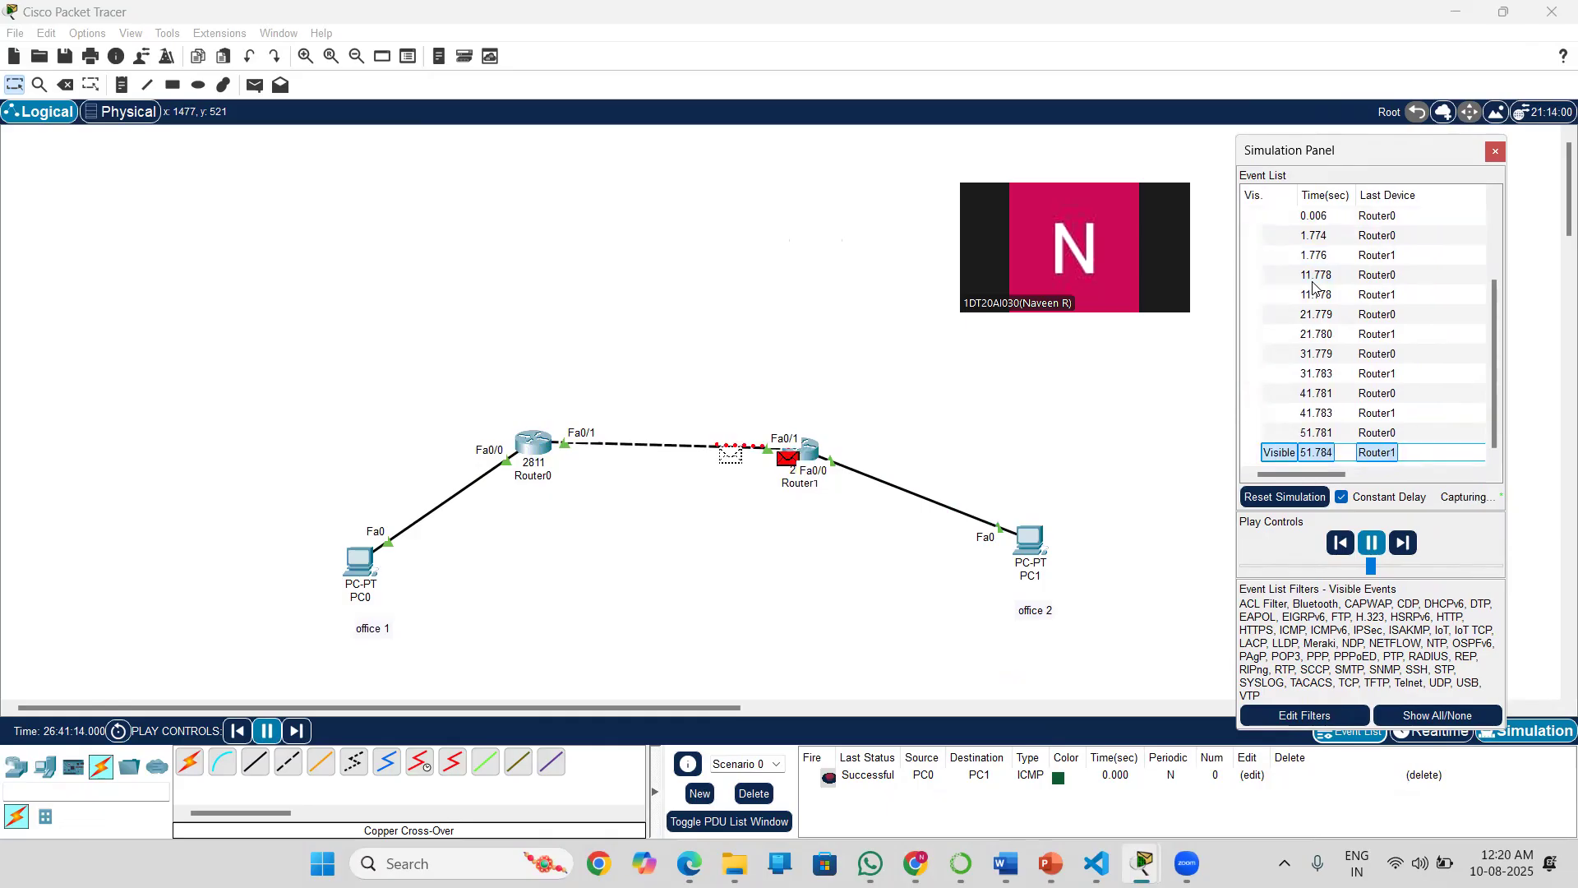